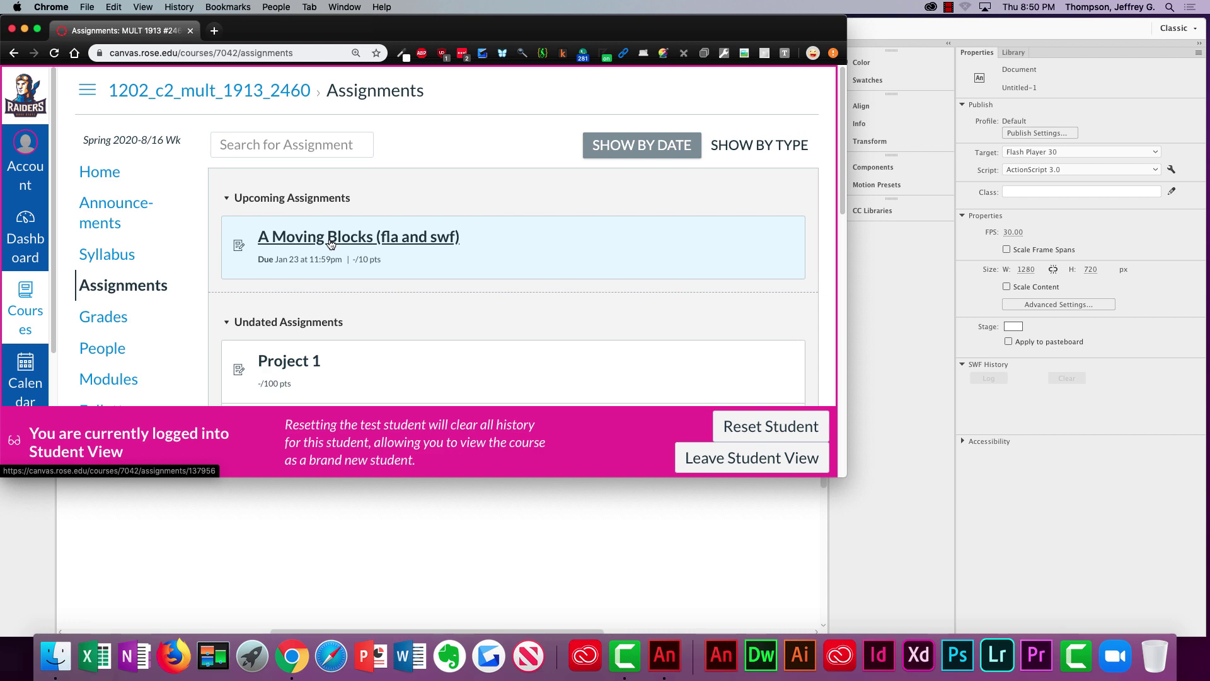
# - Download A Moving Blocks.doc from the A Moving Blocks (fla and swf) assignment and open it in Word
pyautogui.click(330, 243)
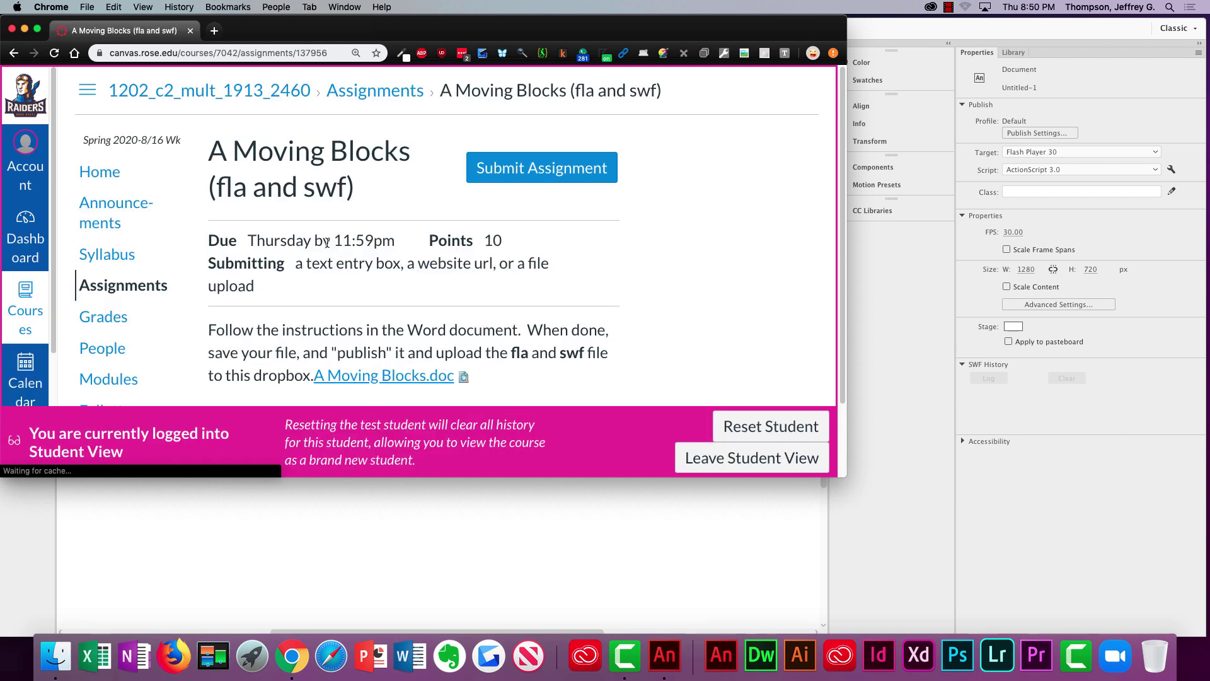
pyautogui.scroll(-1, 350, 307)
pyautogui.scroll(-1, 350, 307)
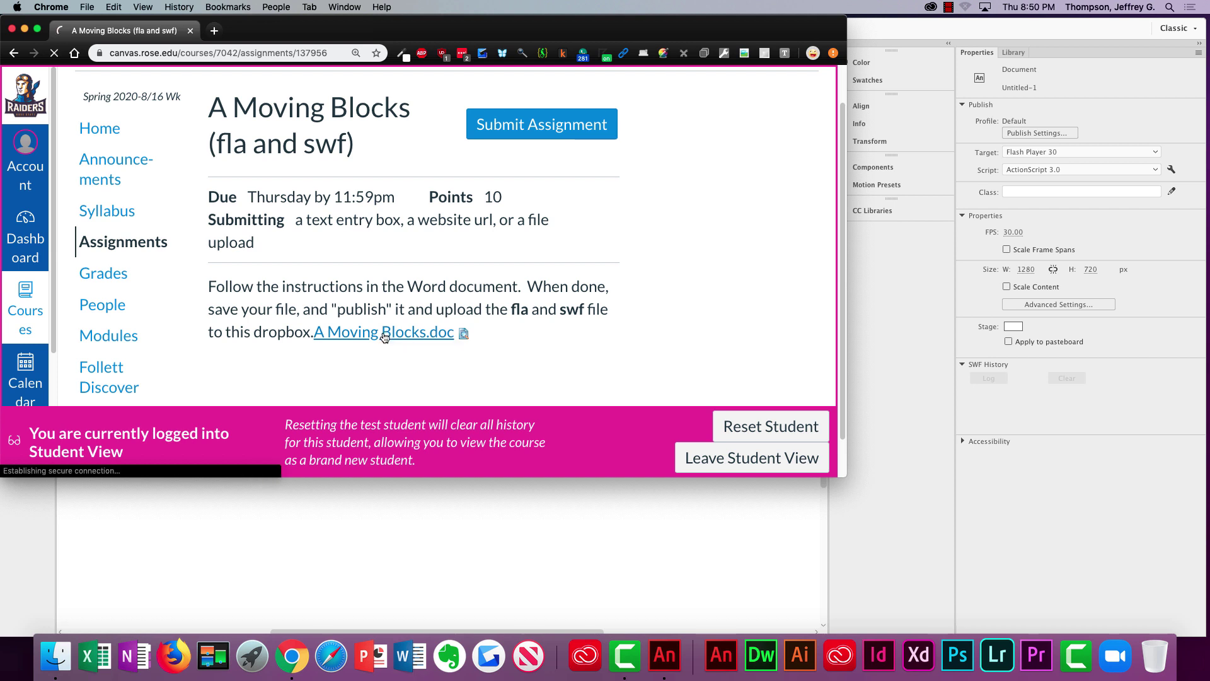
pyautogui.click(382, 336)
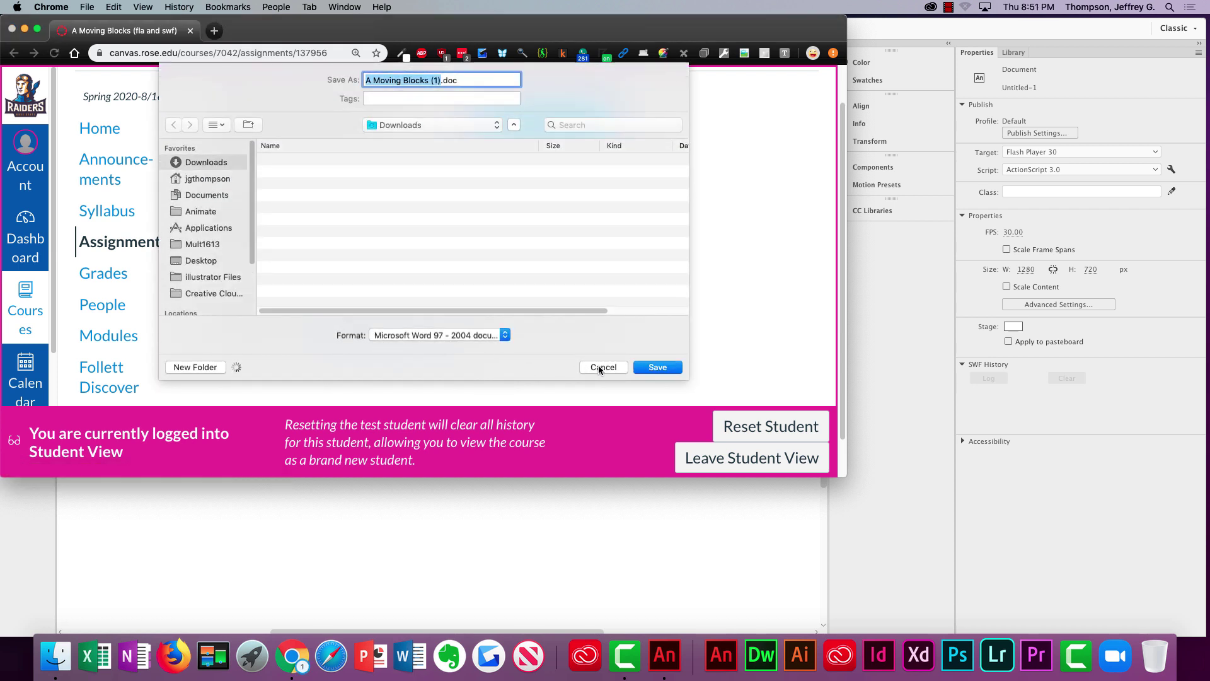
pyautogui.click(656, 371)
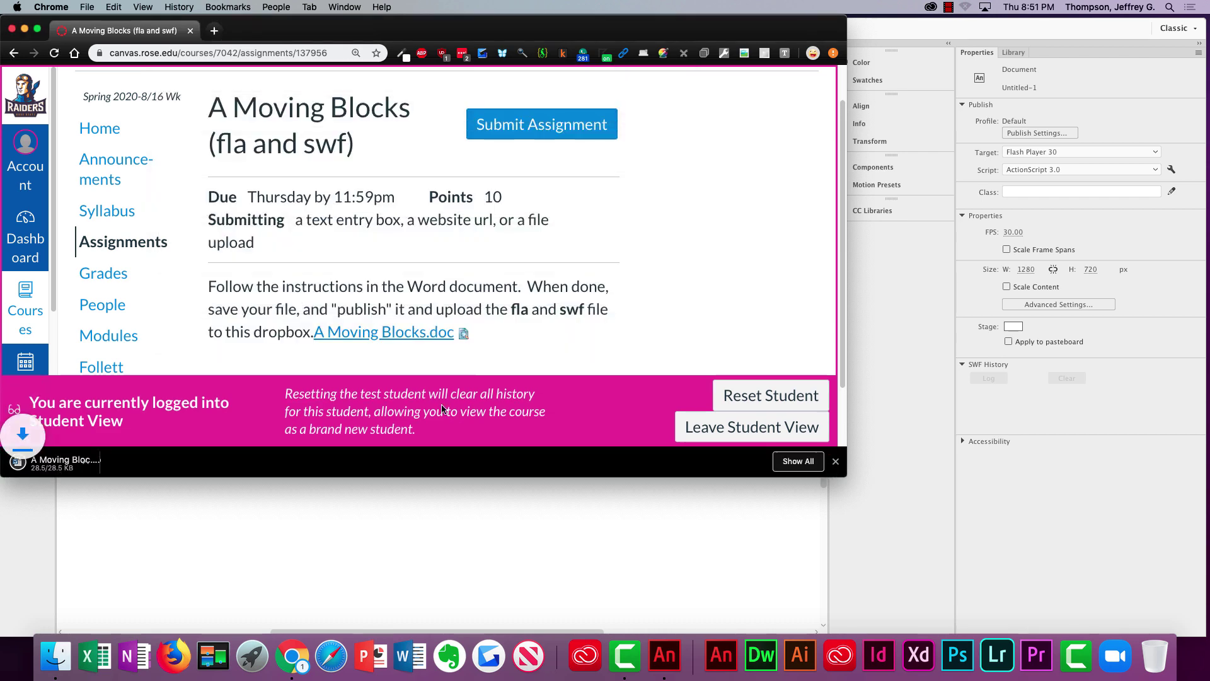
pyautogui.click(76, 472)
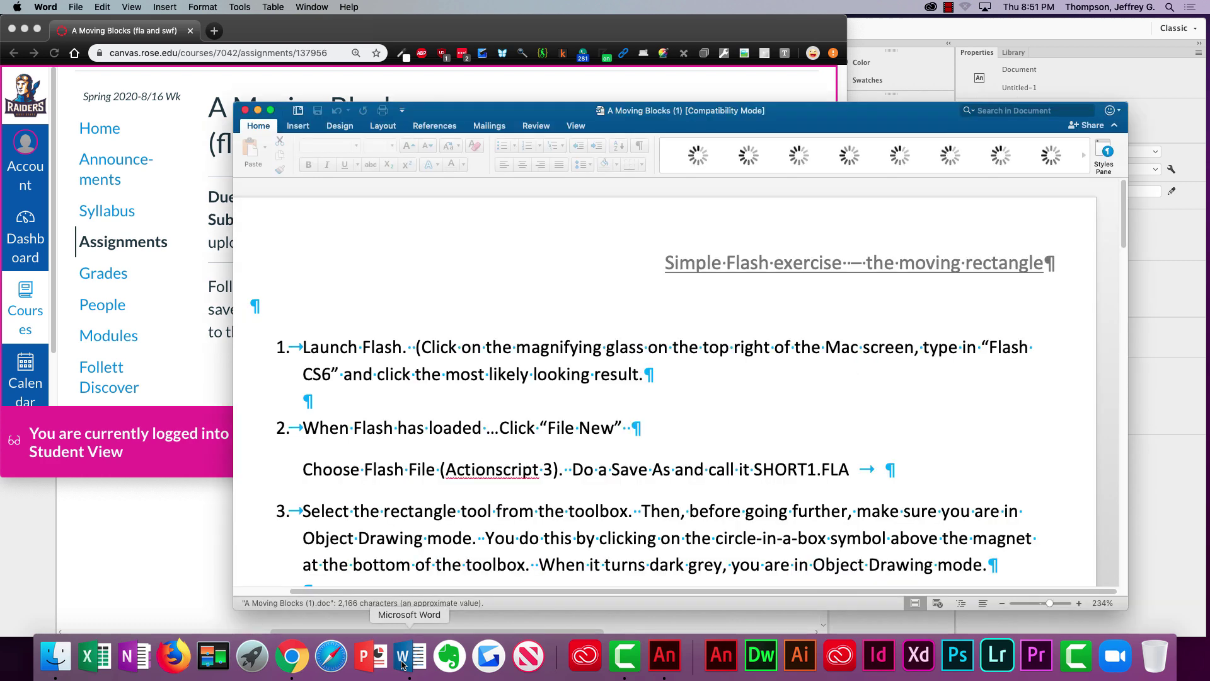
# - Reposition the Word window on the desktop and enlarge it slightly
pyautogui.click(453, 537)
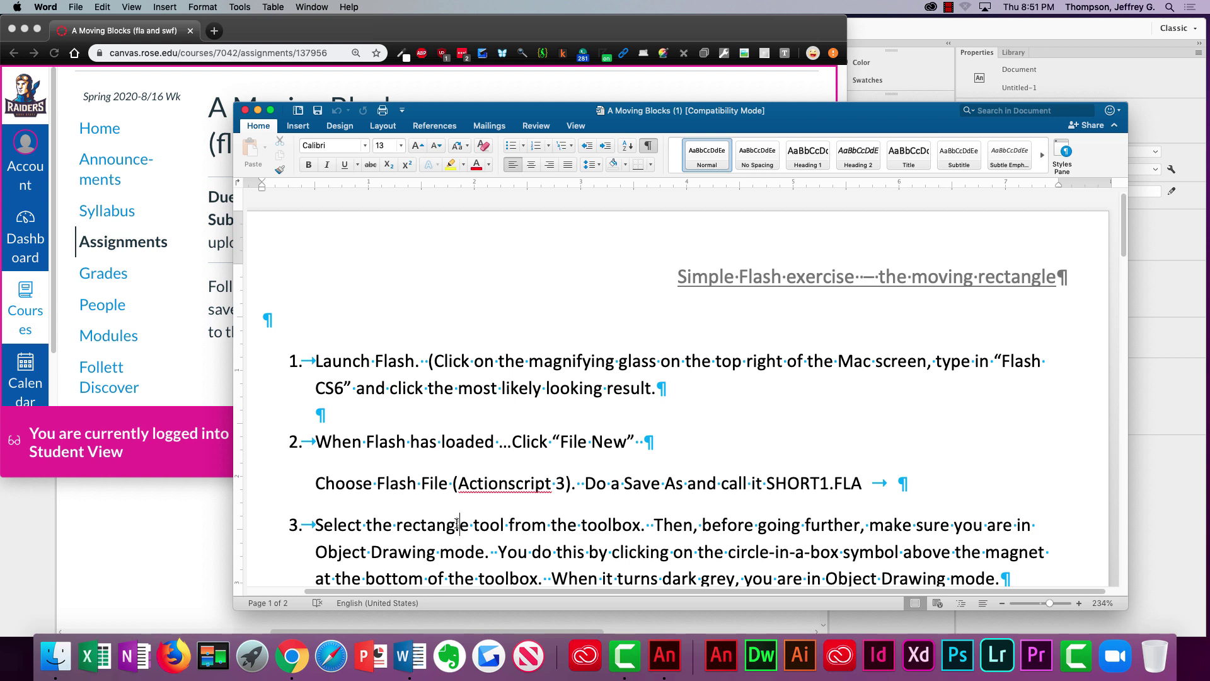
pyautogui.doubleClick(385, 441)
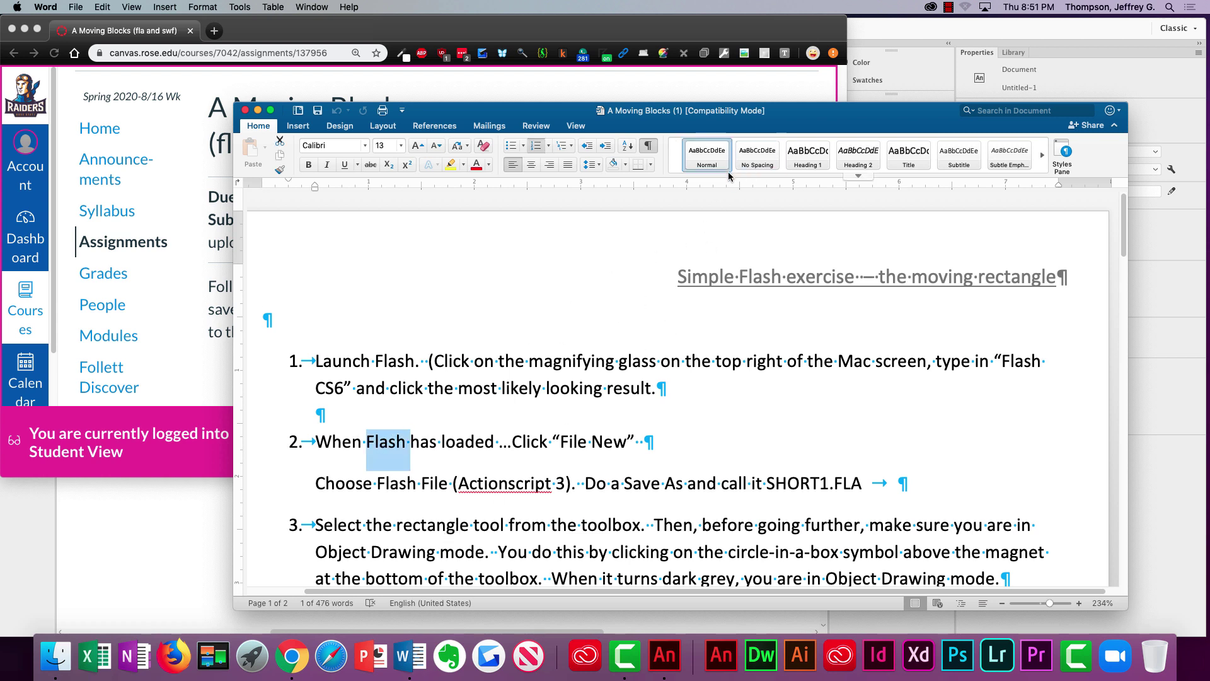
pyautogui.moveTo(519, 118); pyautogui.dragTo(383, 45)
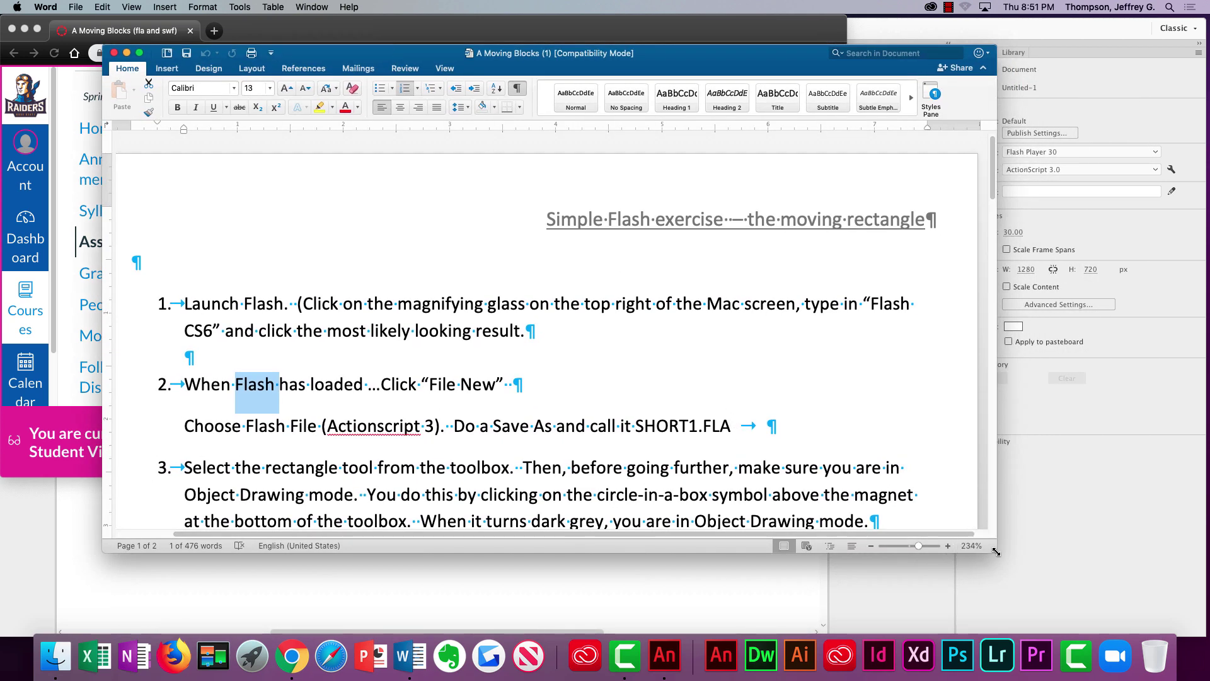
pyautogui.moveTo(993, 553); pyautogui.dragTo(1004, 578)
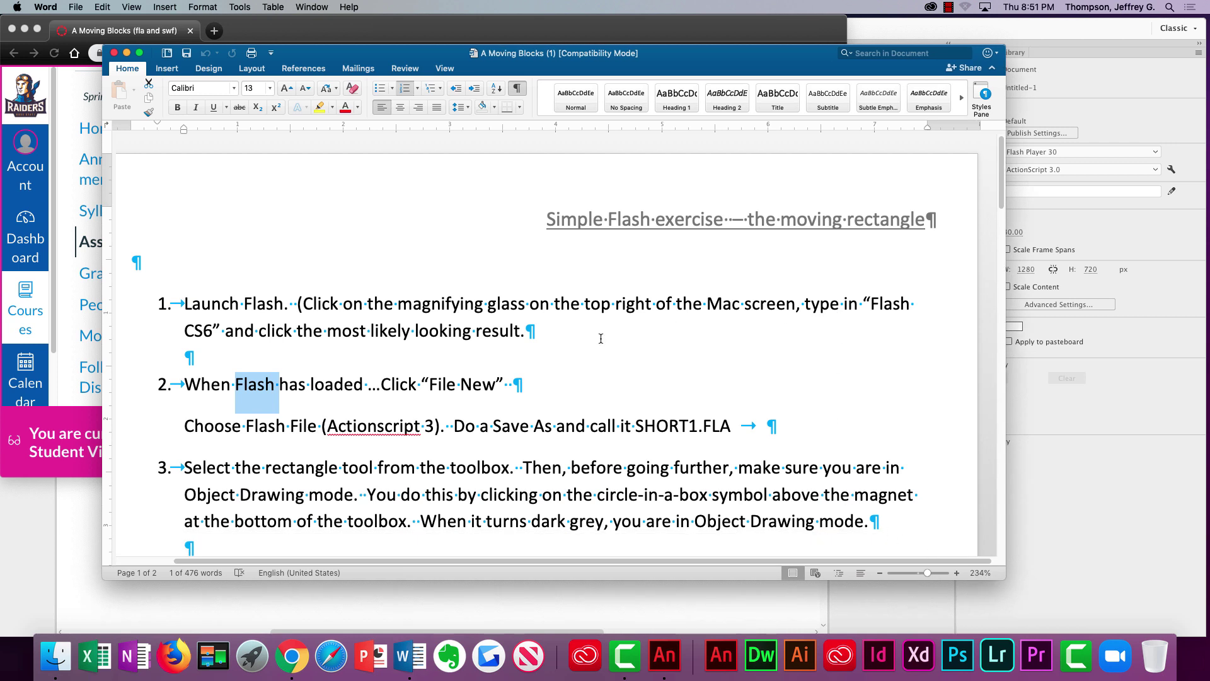
# - Replace "Flash CS6" with "Animate" in instruction 1 of the document
pyautogui.moveTo(869, 304); pyautogui.dragTo(213, 331)
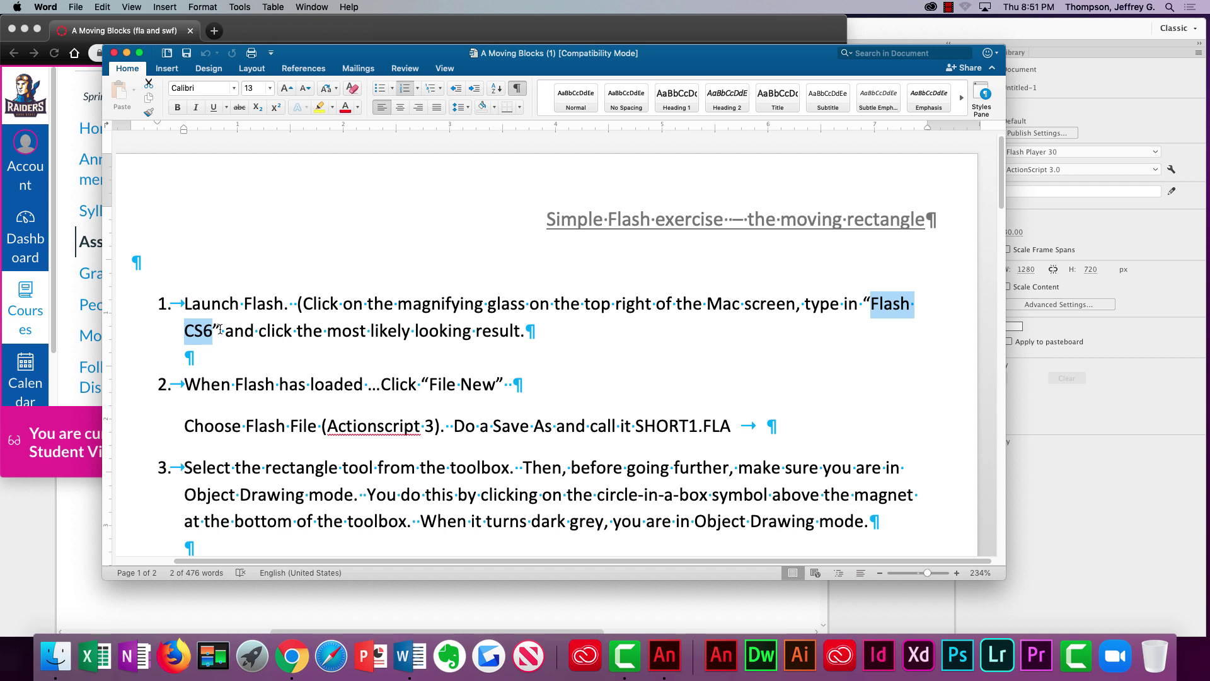
pyautogui.write('Ax')
pyautogui.write('ni')
pyautogui.press('BackSpace')
pyautogui.press('BackSpace')
pyautogui.press('BackSpace')
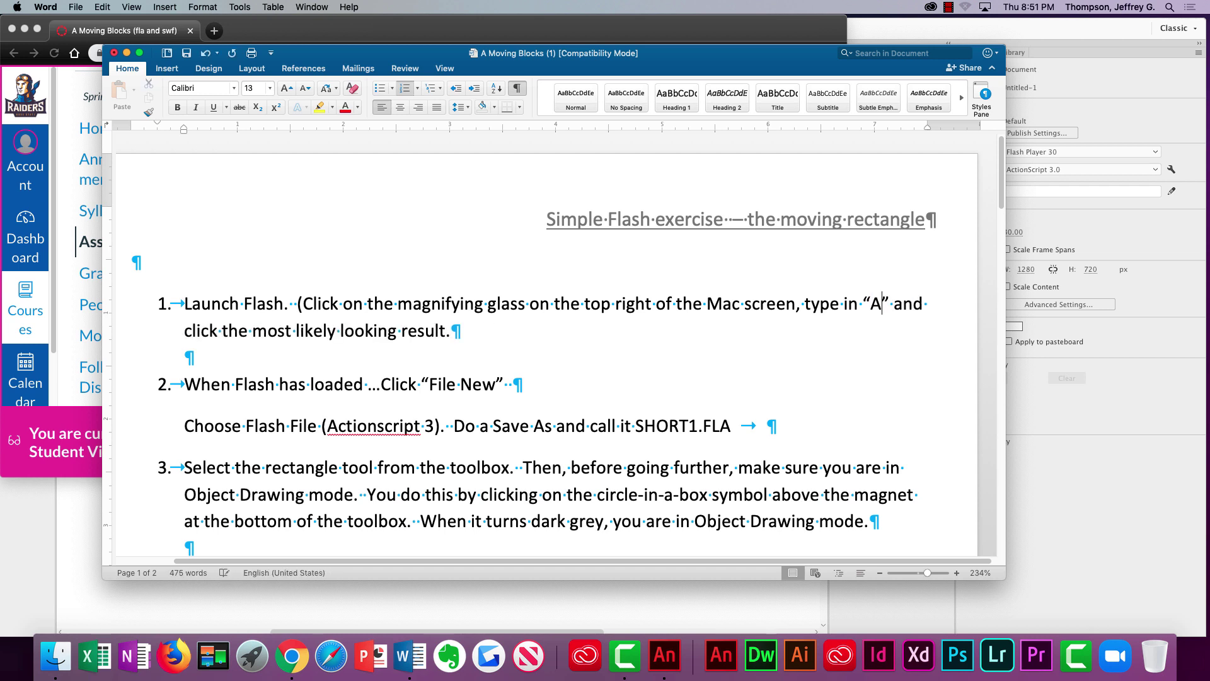
pyautogui.write('nimate')
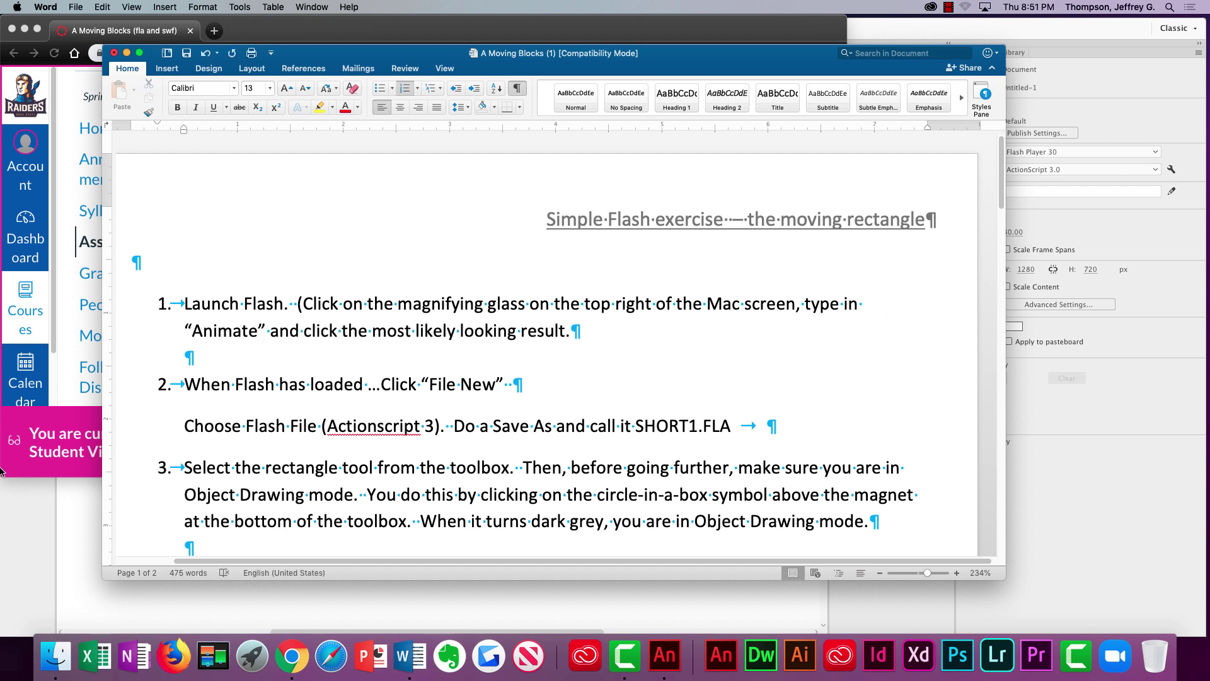
pyautogui.click(341, 468)
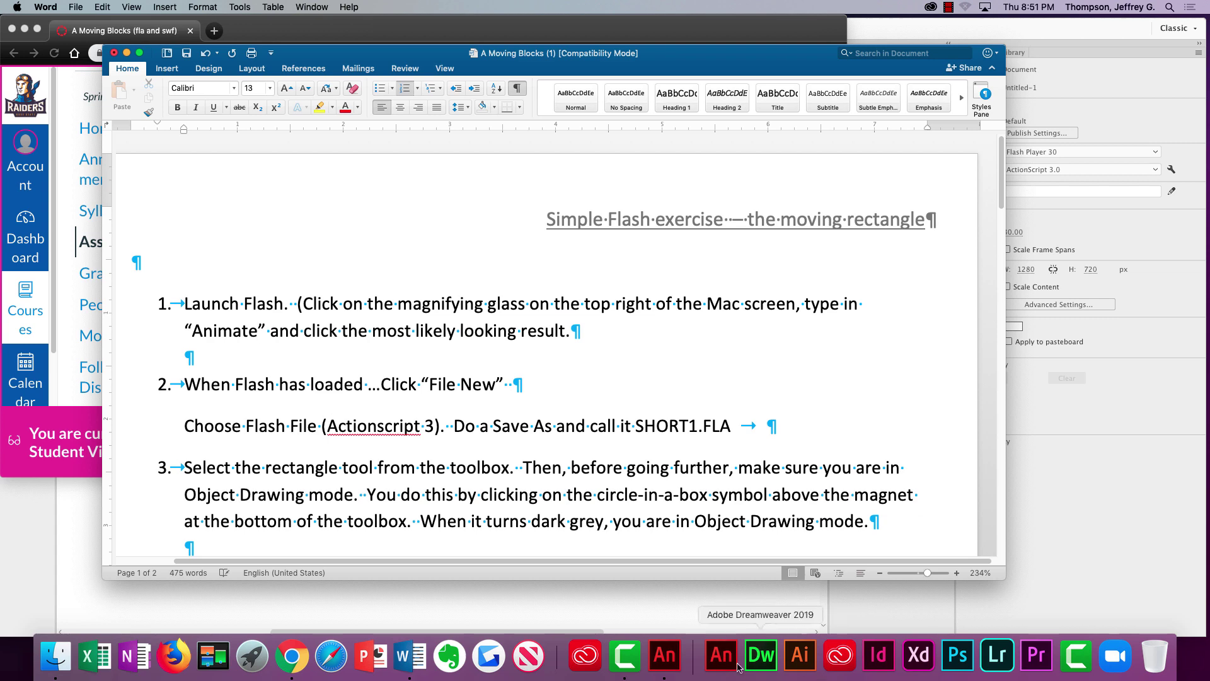
# - Switch to Adobe Animate, select frame 28 on Layer_1 and widen the frames shown in the timeline
pyautogui.click(673, 660)
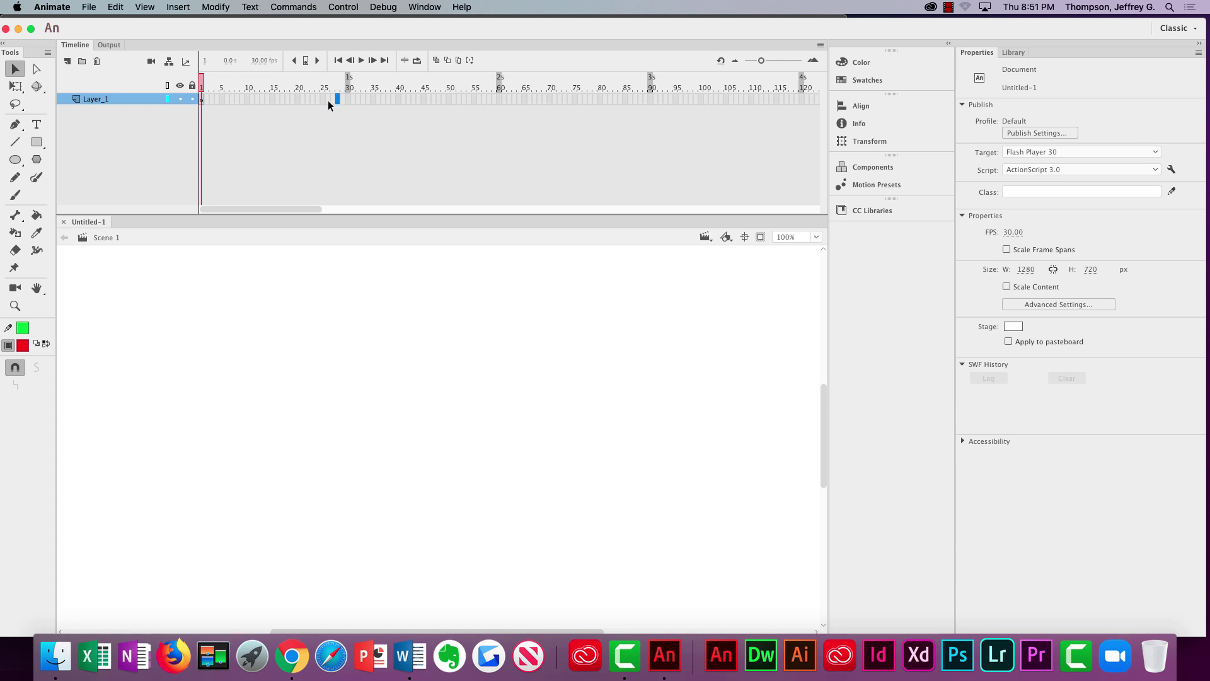
pyautogui.click(258, 100)
pyautogui.click(336, 99)
pyautogui.click(763, 61)
pyautogui.moveTo(763, 61)
pyautogui.mouseDown()
pyautogui.moveTo(792, 60)
pyautogui.moveTo(770, 60)
pyautogui.mouseUp()
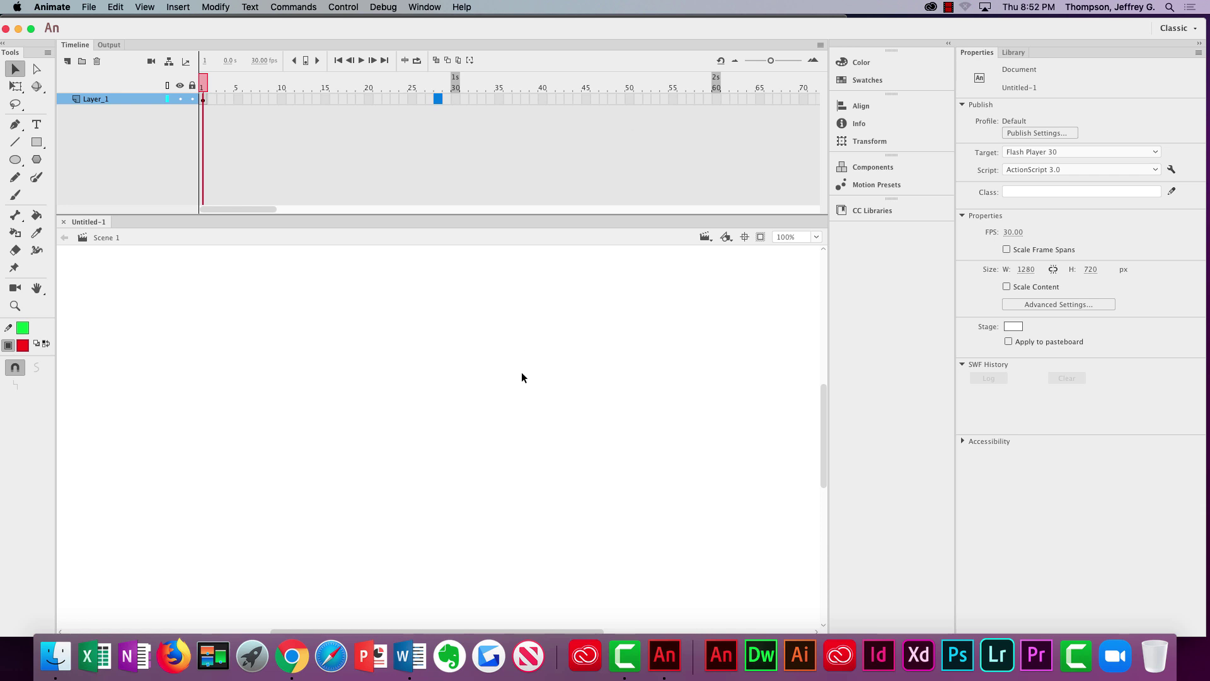
# - Try the Developer workspace and return to the Classic workspace
pyautogui.click(1197, 29)
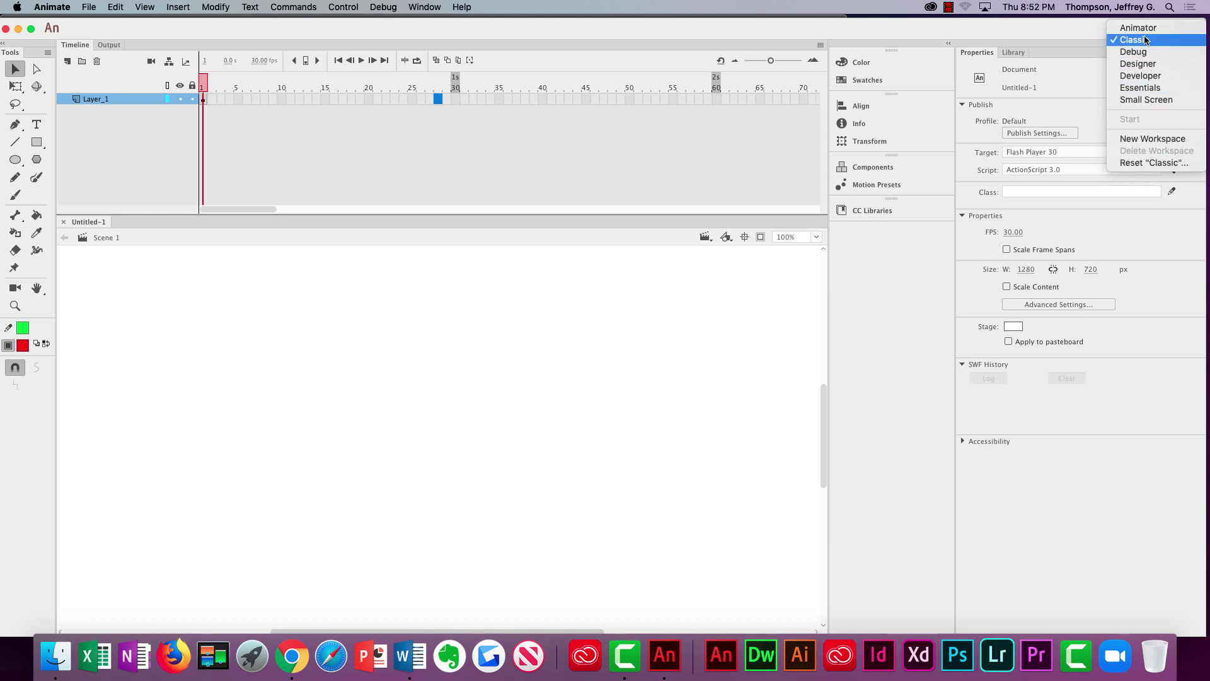
pyautogui.click(1146, 75)
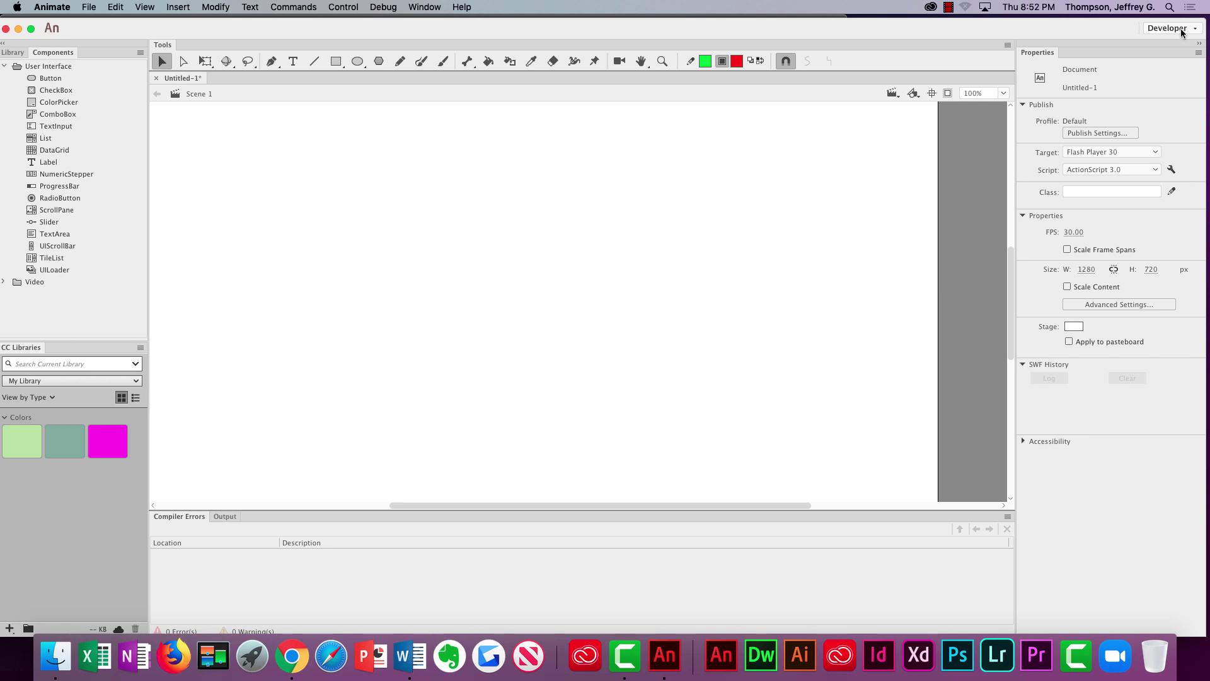
pyautogui.click(1182, 33)
pyautogui.click(1168, 38)
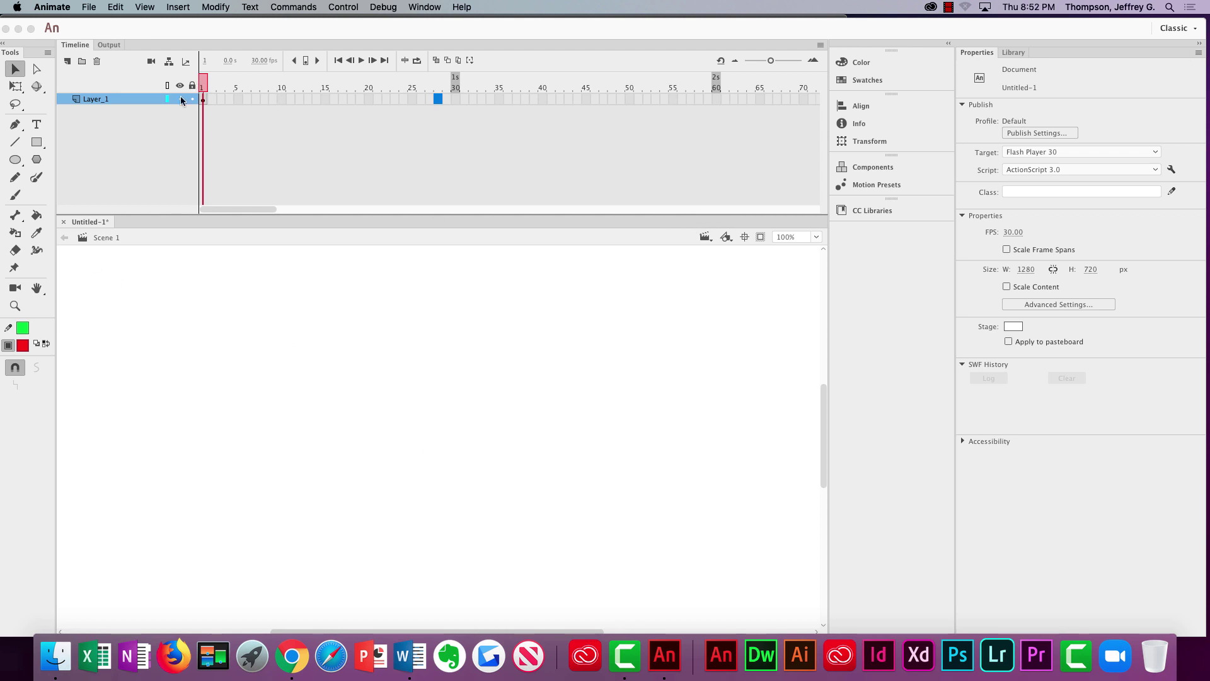
pyautogui.click(212, 100)
pyautogui.click(454, 99)
pyautogui.click(204, 99)
pyautogui.click(449, 99)
# - Fit the stage in the window and make the timeline area slightly taller
pyautogui.click(817, 237)
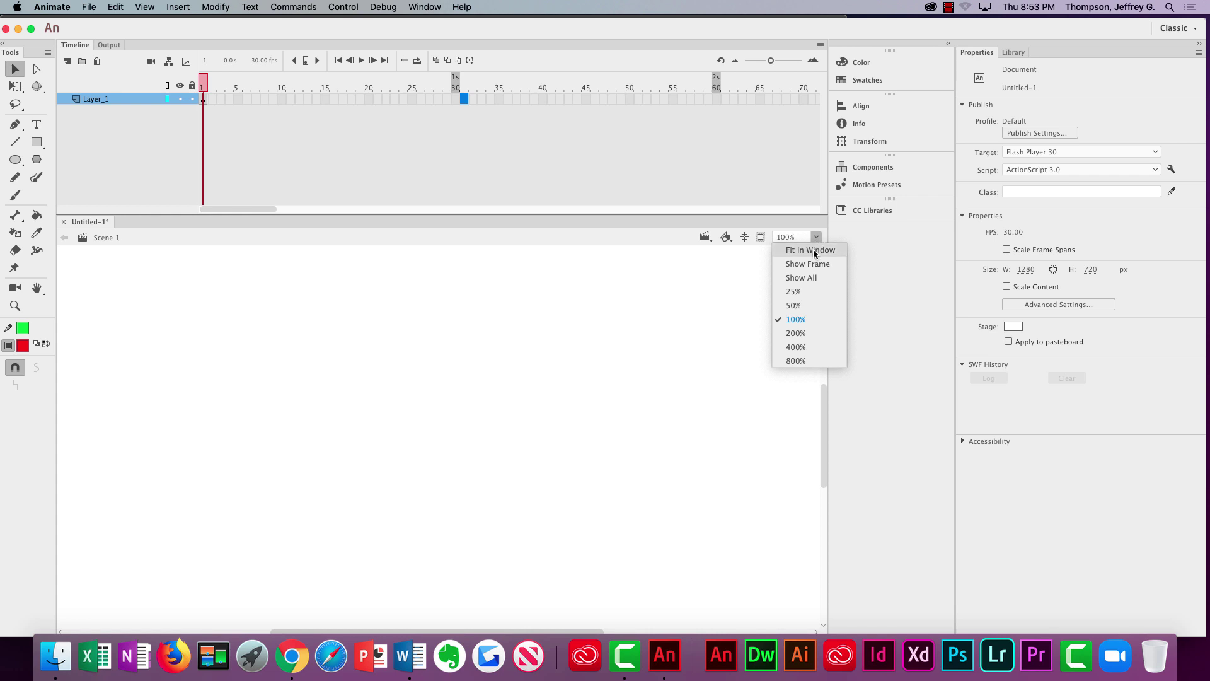
pyautogui.click(813, 250)
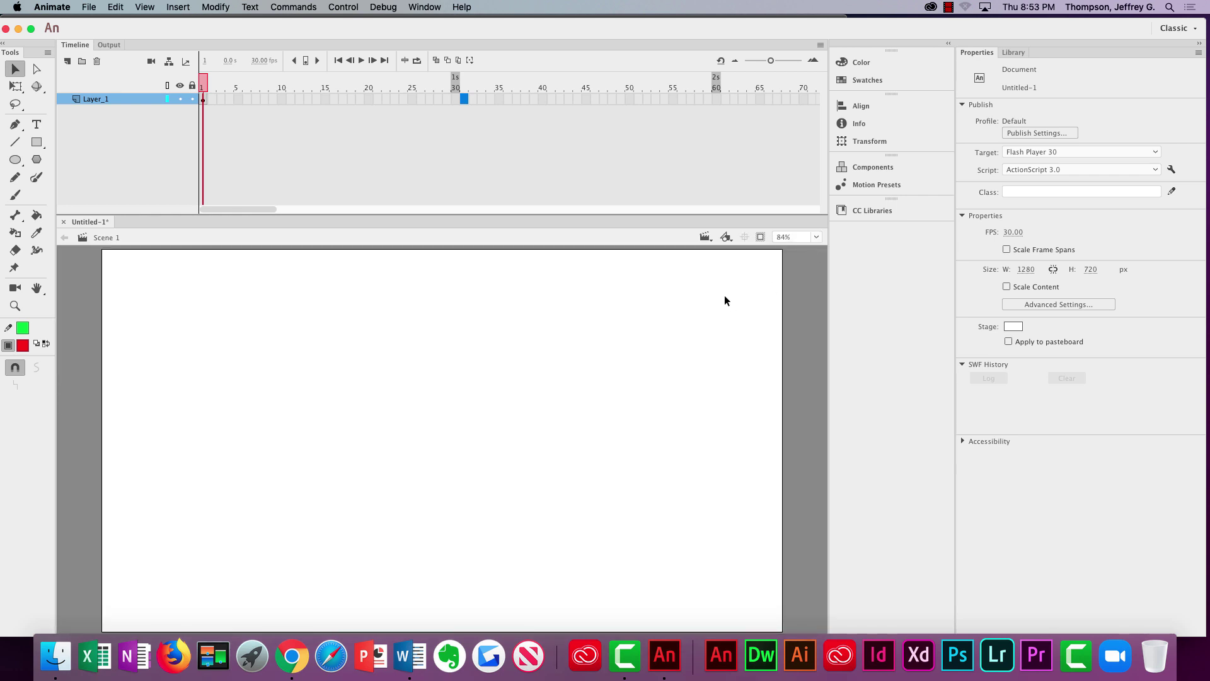
pyautogui.moveTo(727, 216)
pyautogui.mouseDown()
pyautogui.moveTo(721, 159)
pyautogui.moveTo(721, 238)
pyautogui.mouseUp()
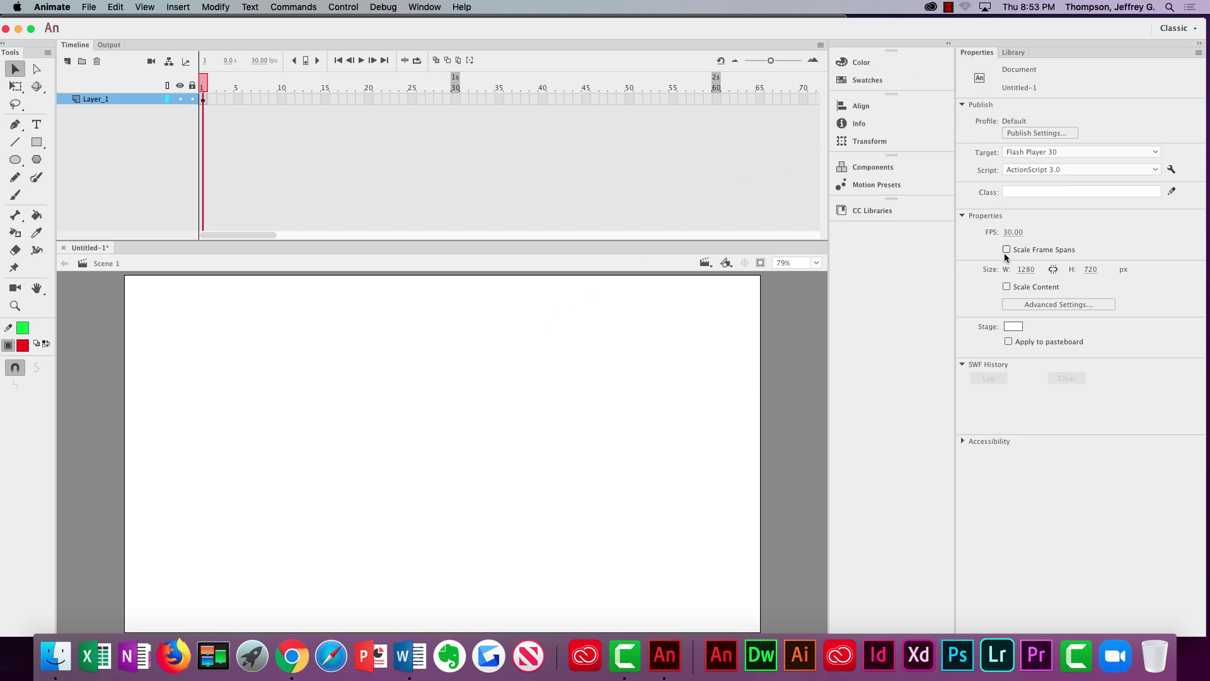
# - Set the stage color to bright blue, and turn applying it to the pasteboard on and off again
pyautogui.click(1012, 326)
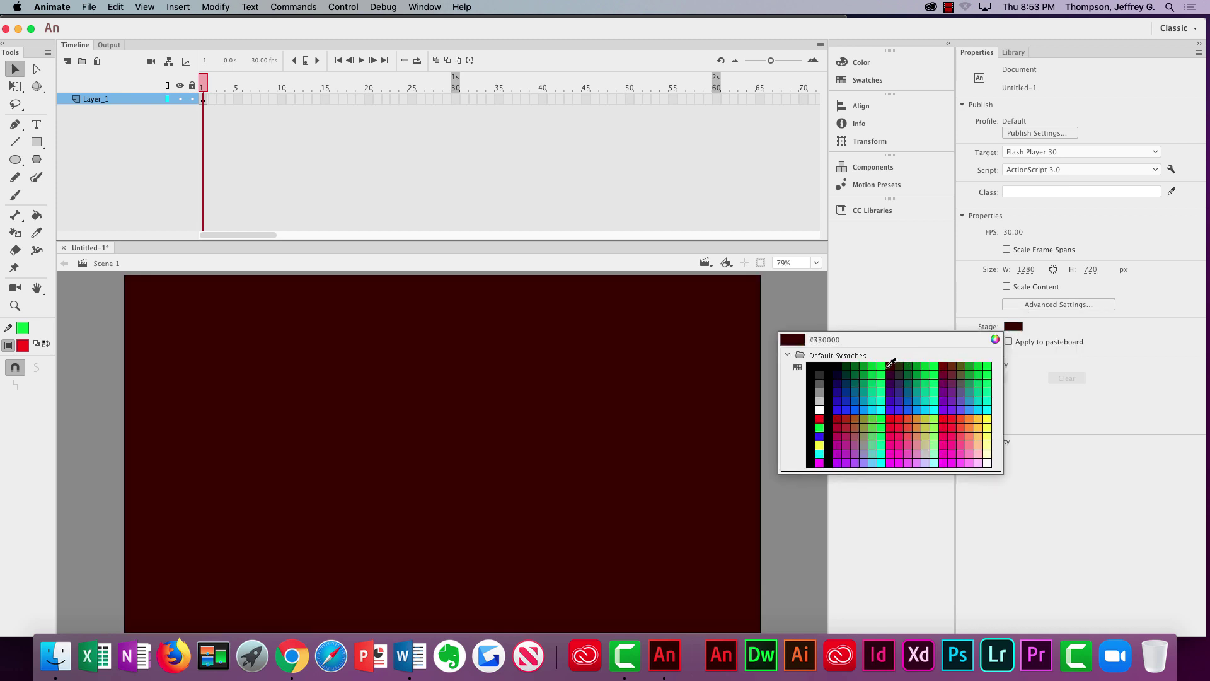
pyautogui.click(821, 435)
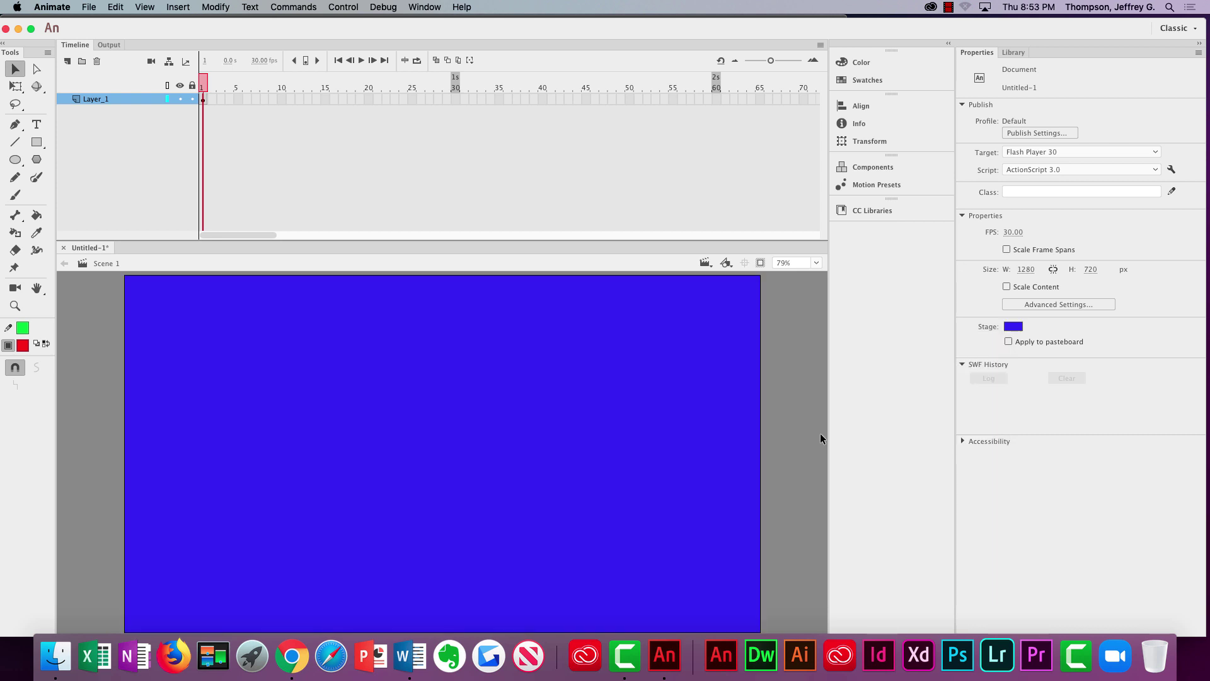
pyautogui.click(1007, 340)
pyautogui.click(1007, 341)
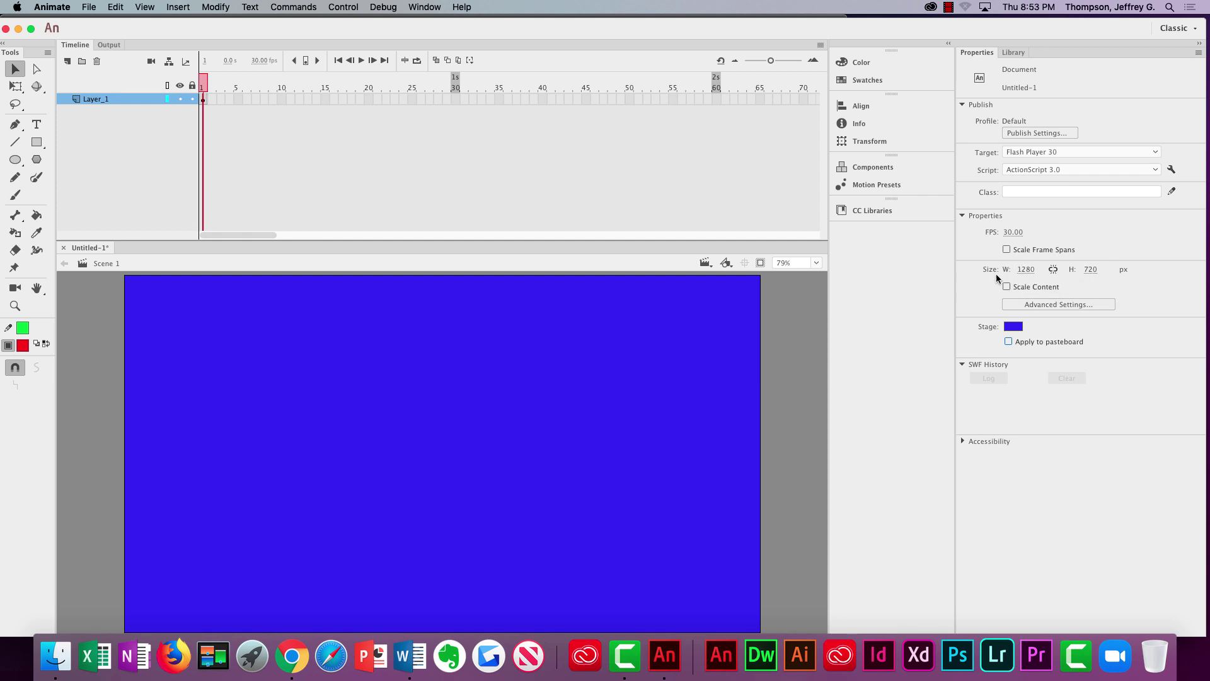
# - Read instructions 3 to 6 in the Word document and return to Animate
pyautogui.click(410, 655)
pyautogui.scroll(-10, 295, 463)
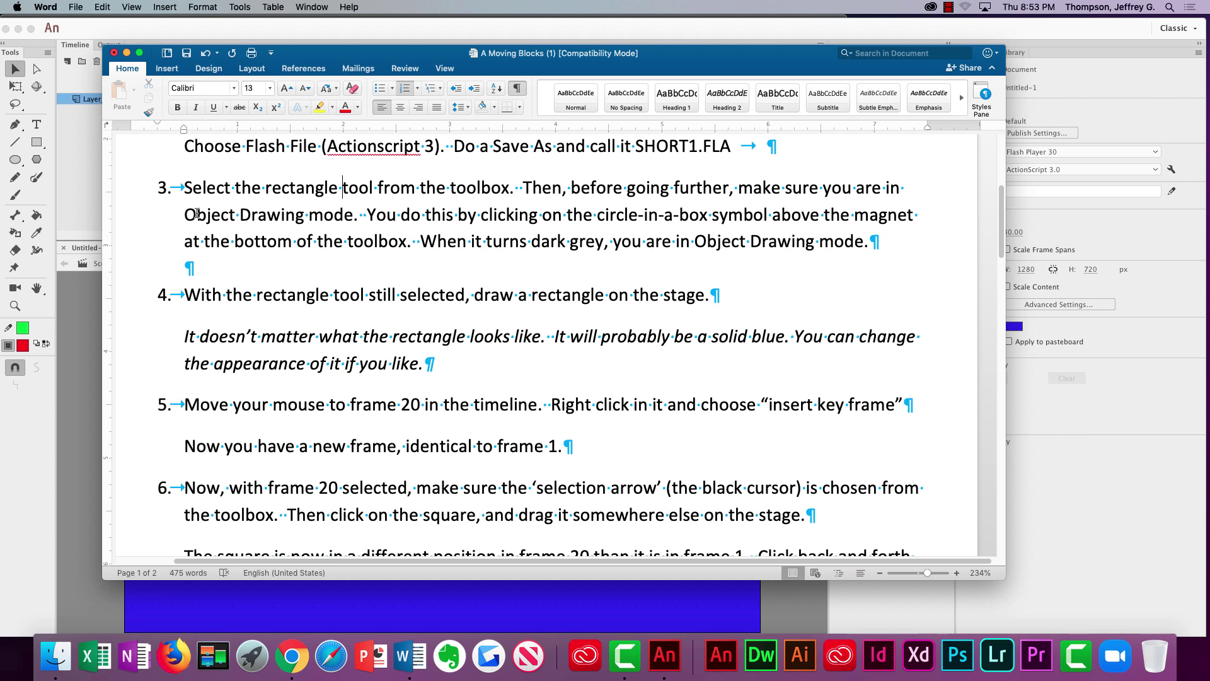
pyautogui.click(78, 300)
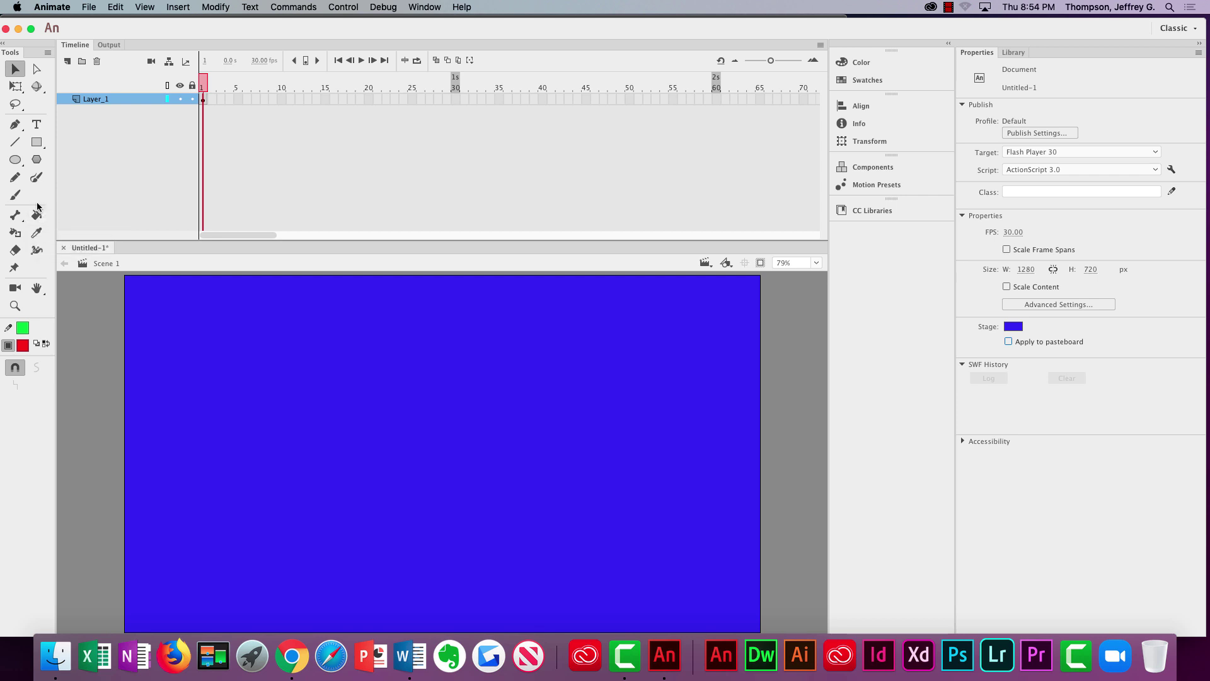
# - With the Rectangle Tool, draw two overlapping red rectangles with green strokes, about 282 × 148 px and 278 × 170 px
pyautogui.click(21, 167)
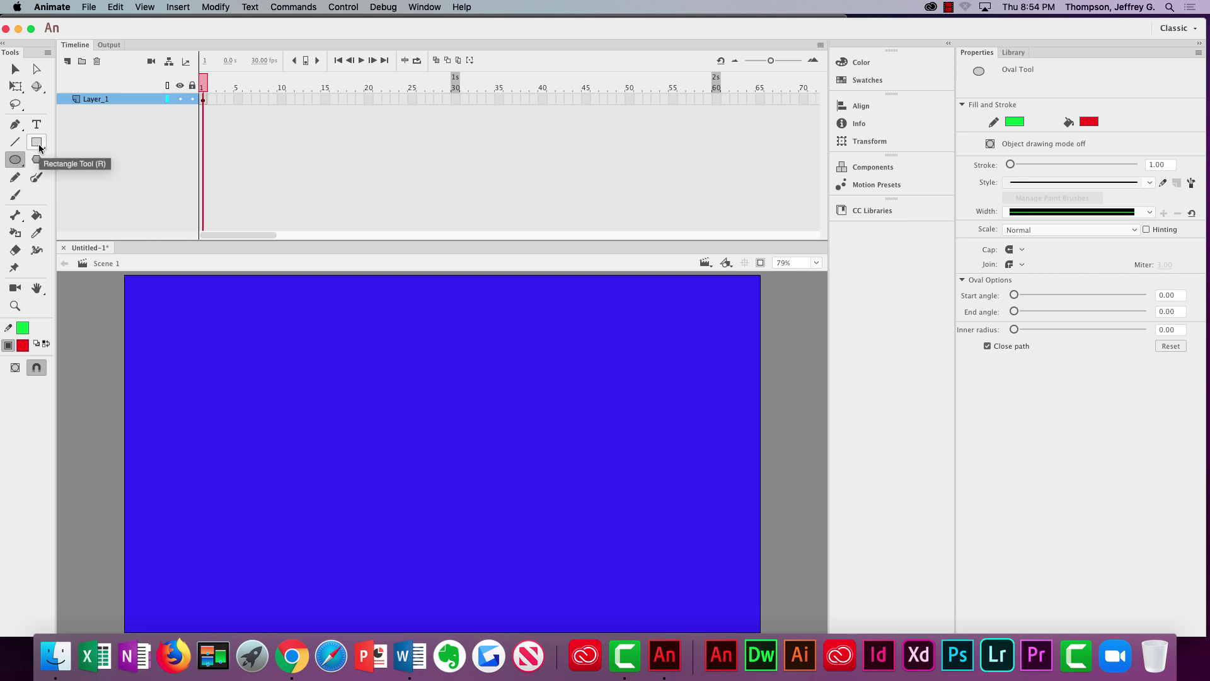
pyautogui.click(39, 145)
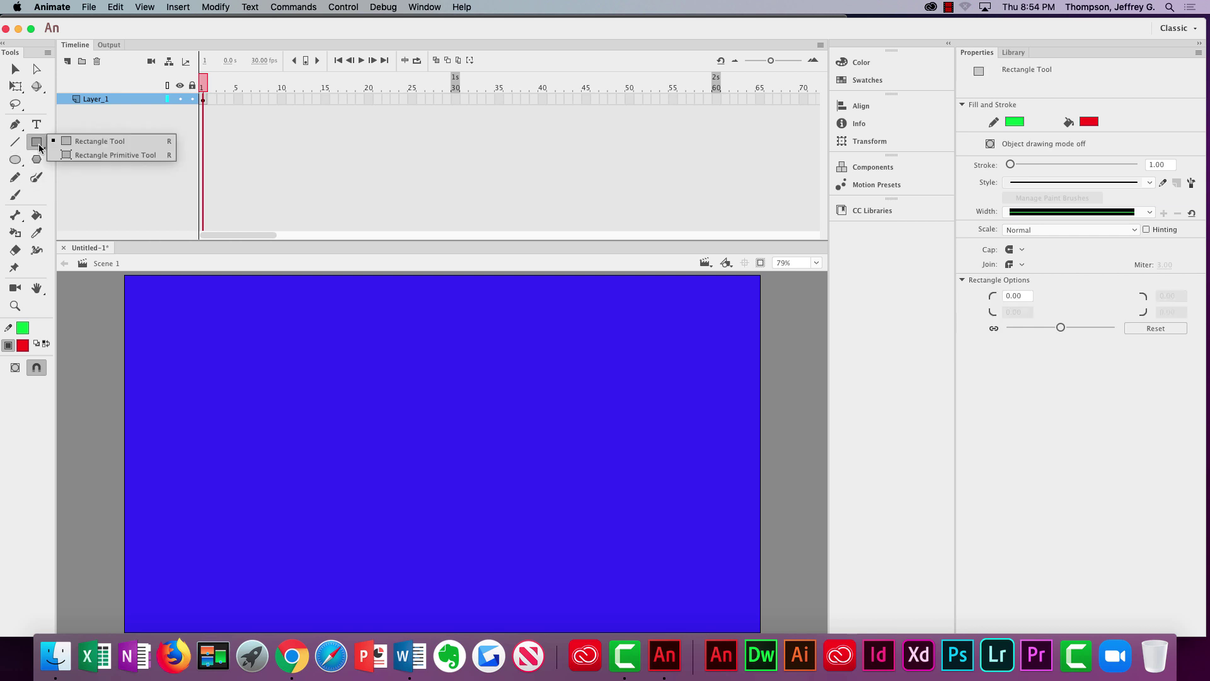
pyautogui.click(37, 142)
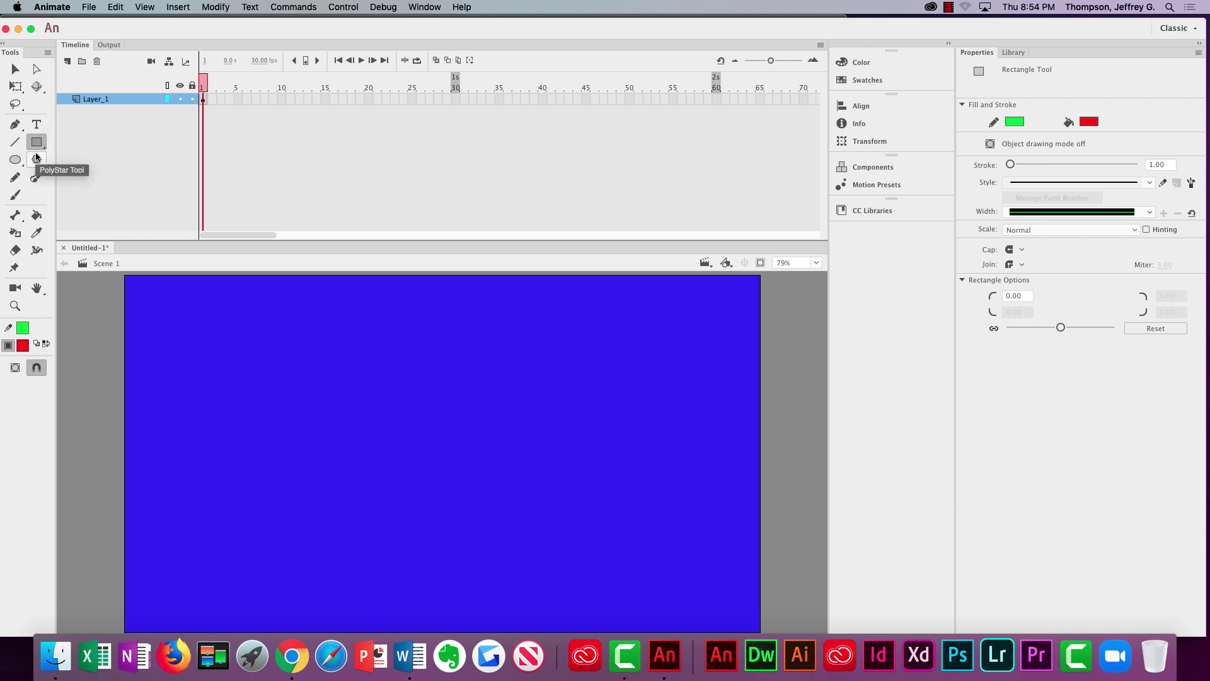
pyautogui.click(37, 143)
pyautogui.click(91, 137)
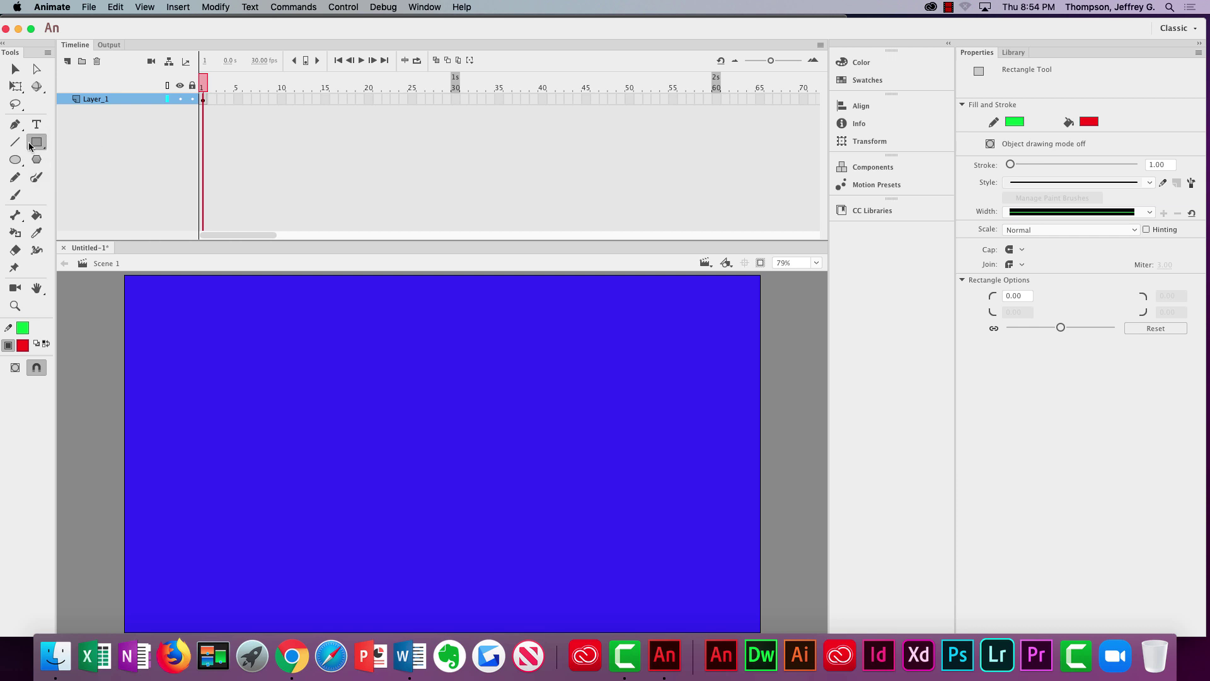
pyautogui.click(36, 142)
pyautogui.click(84, 141)
pyautogui.moveTo(210, 382)
pyautogui.mouseDown()
pyautogui.moveTo(246, 413)
pyautogui.moveTo(351, 455)
pyautogui.mouseUp()
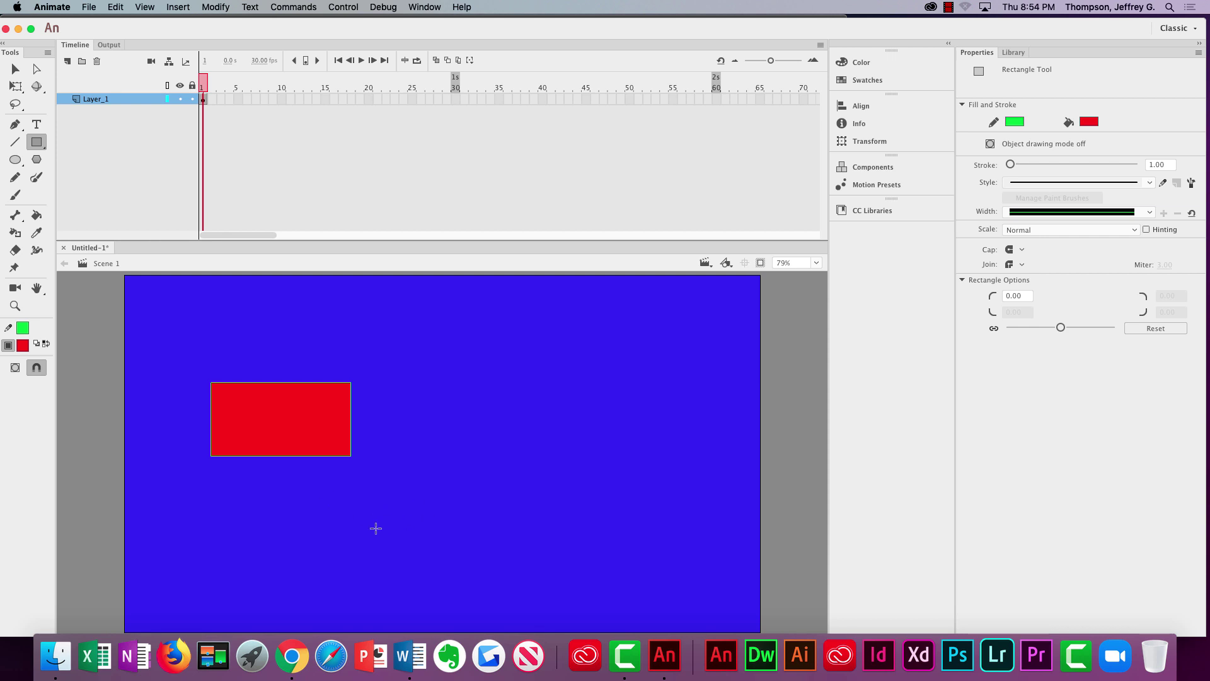
pyautogui.moveTo(398, 499); pyautogui.dragTo(259, 414)
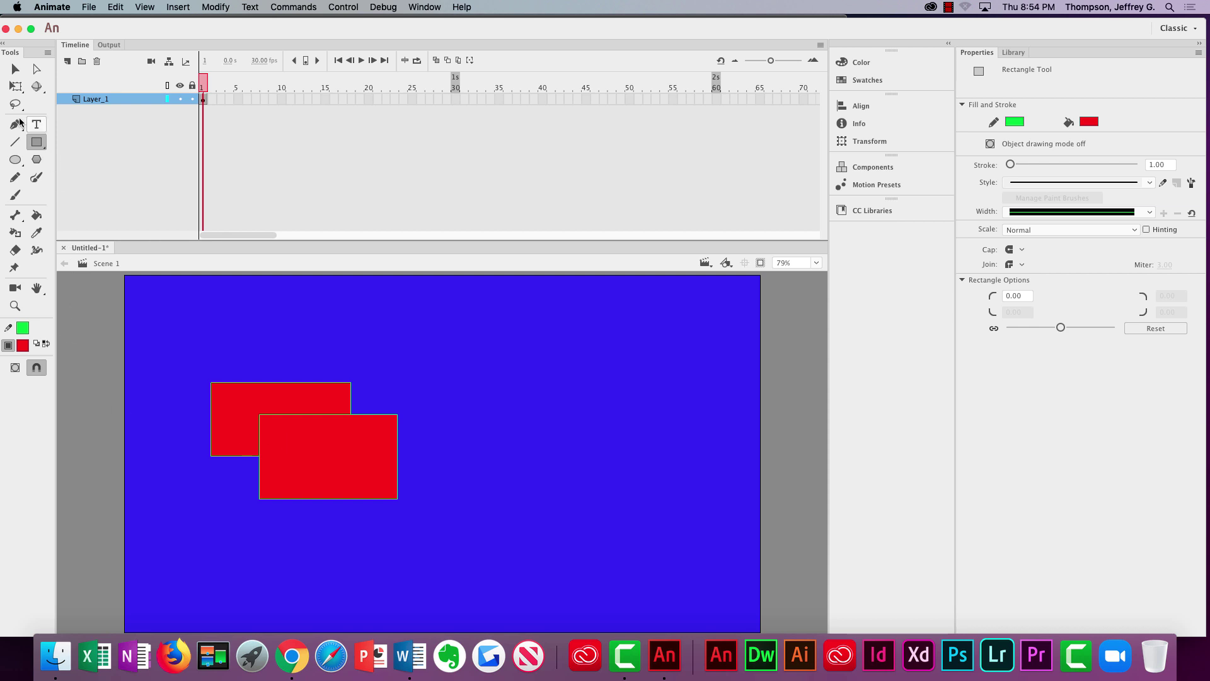
# - Move both red fills away from their green outlines and bend part of the second outline's upper edge into a downward curve
pyautogui.click(15, 69)
pyautogui.moveTo(299, 460); pyautogui.dragTo(477, 394)
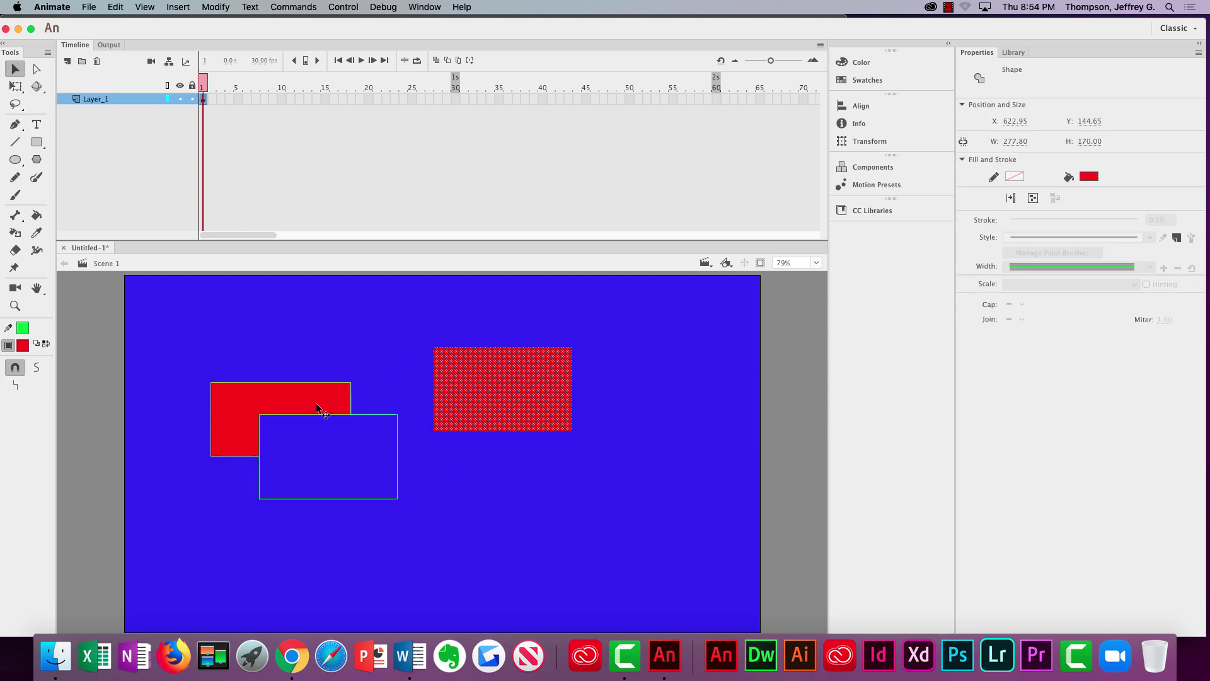
pyautogui.moveTo(319, 410); pyautogui.dragTo(297, 337)
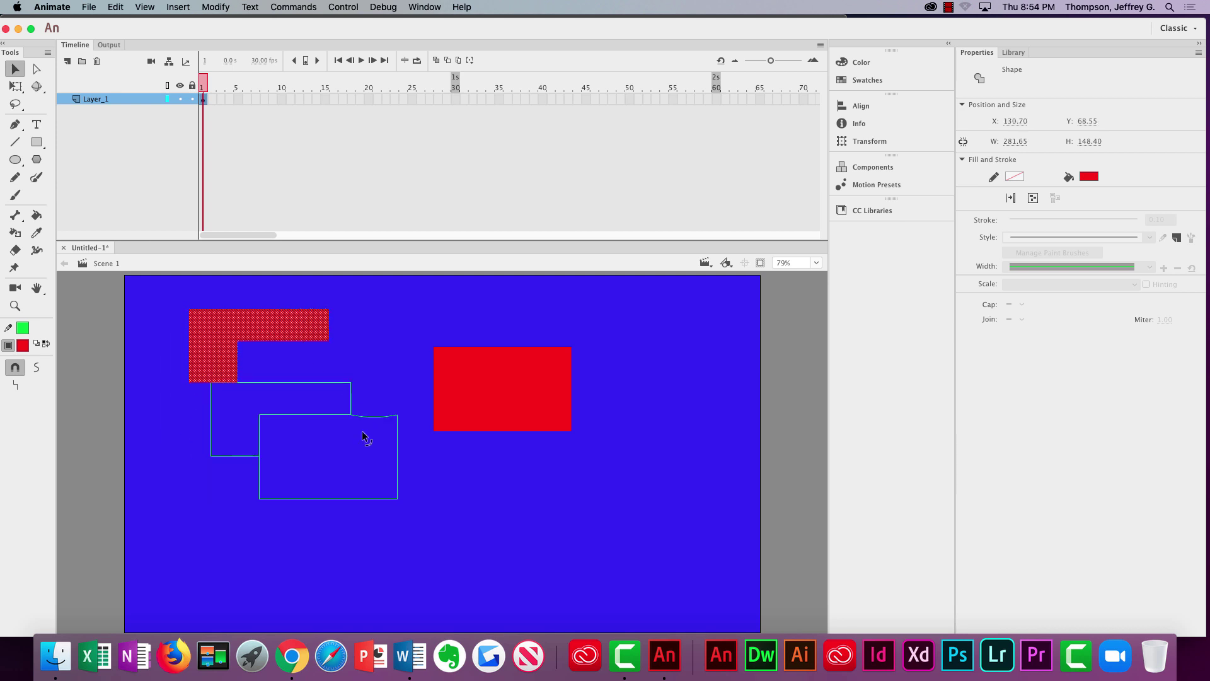
pyautogui.click(306, 404)
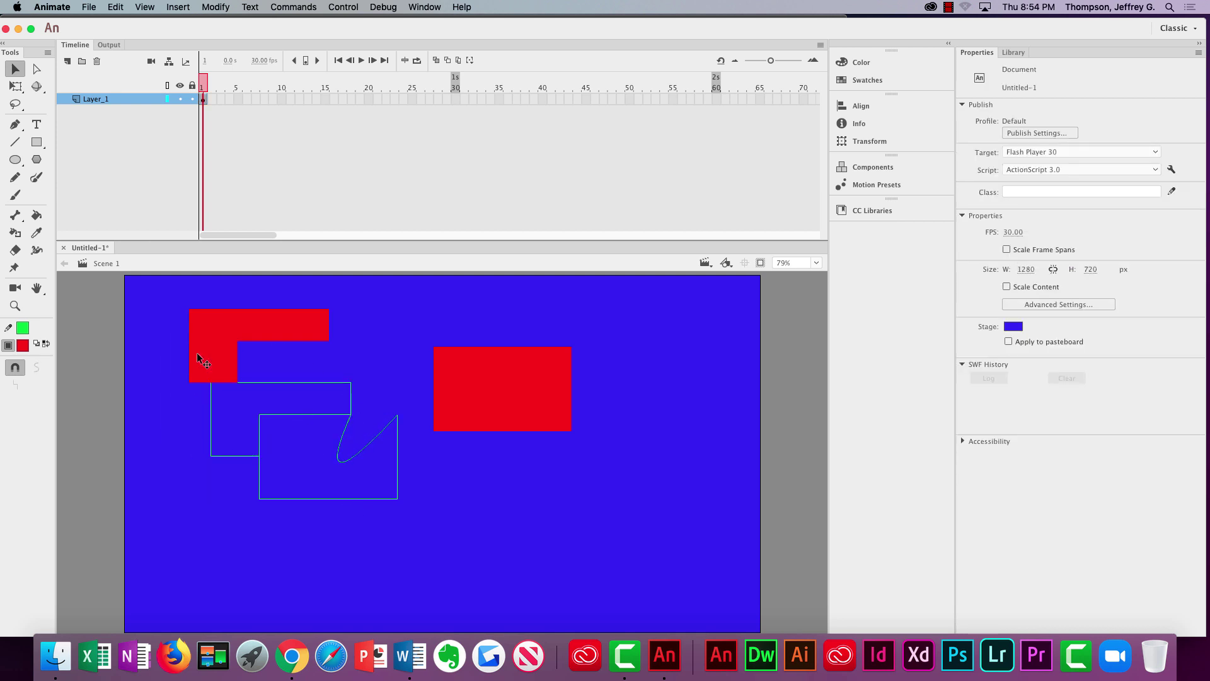
# - Undo the rectangle drawing and edits and the bright blue stage color, back to an empty white stage
pyautogui.press('super+z')
pyautogui.press('super+z')
pyautogui.press('super+z')
pyautogui.press('super+z')
pyautogui.press('super+z')
pyautogui.press('super+z')
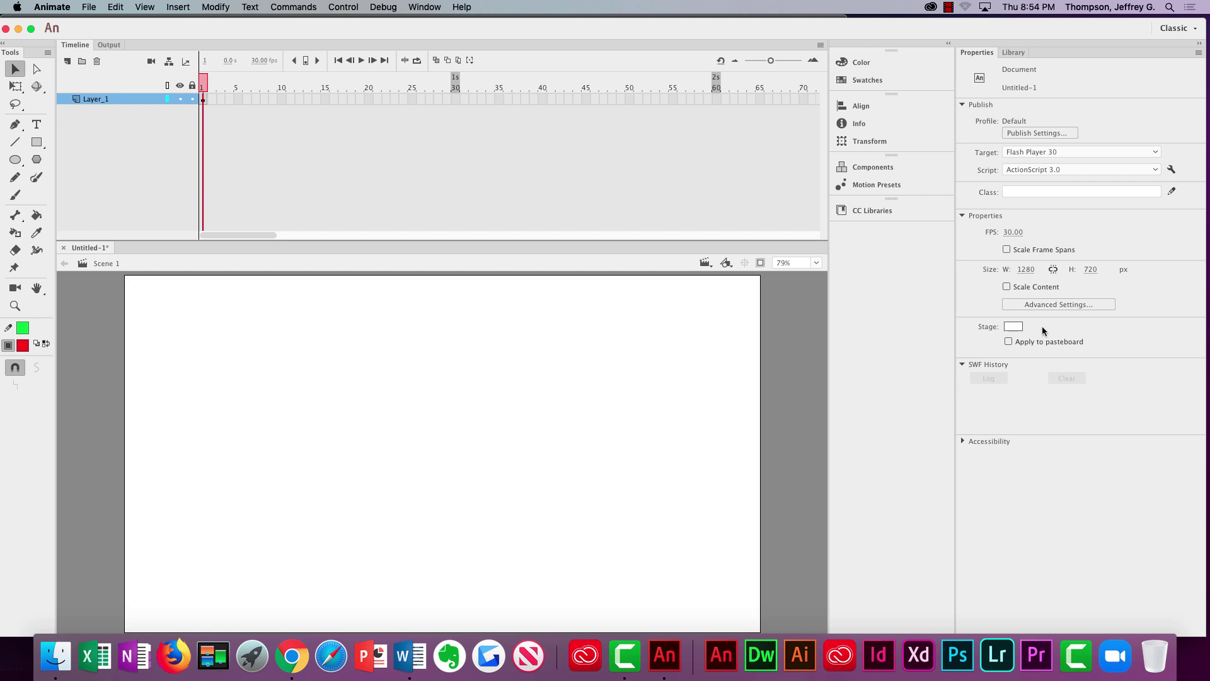
# - Set the stage color to dark blue and turn on object drawing mode for the Rectangle Tool
pyautogui.click(1013, 326)
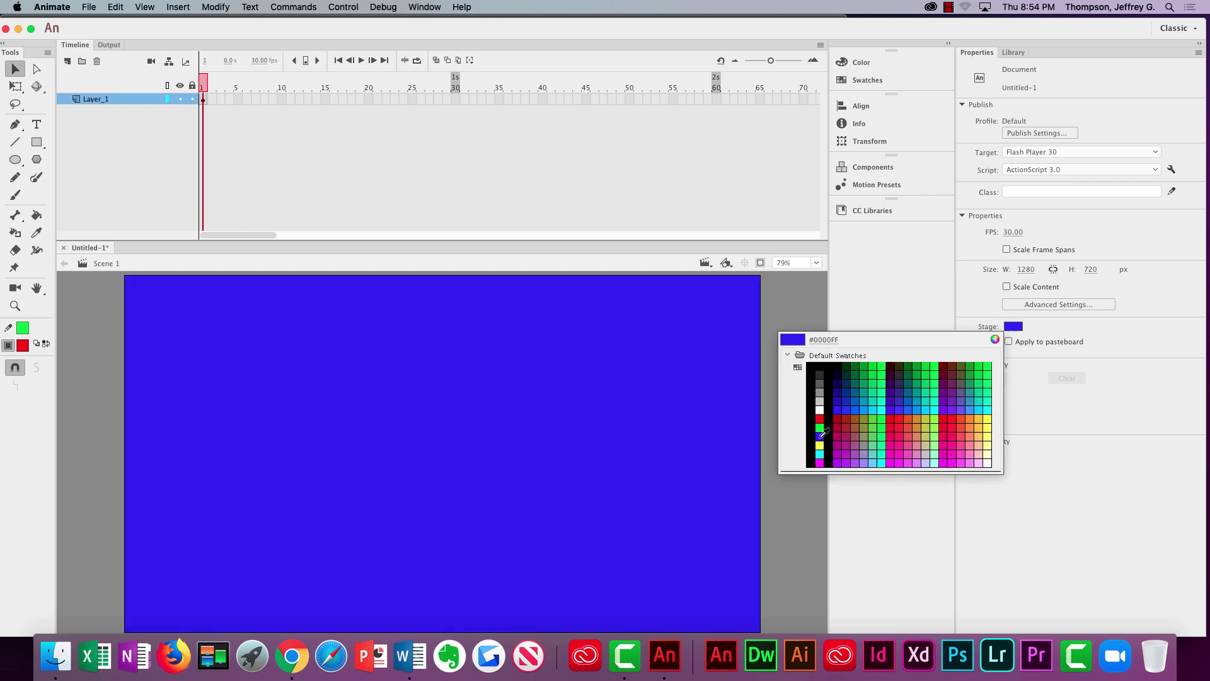
pyautogui.click(839, 399)
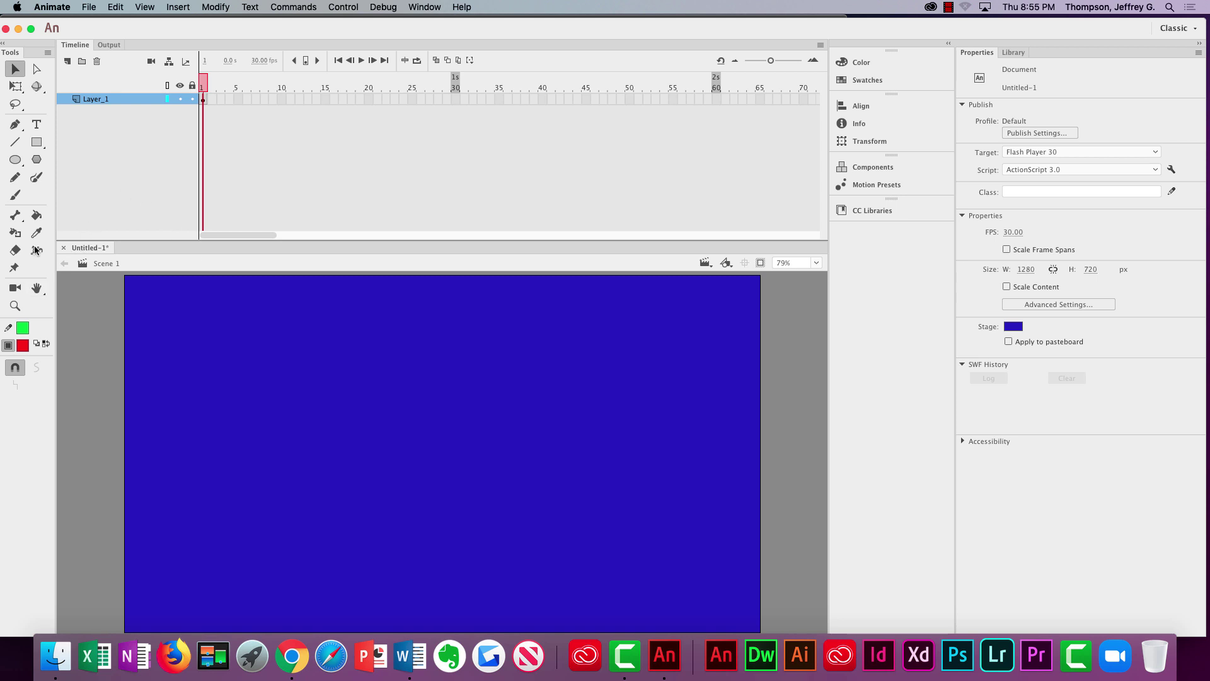
pyautogui.click(35, 144)
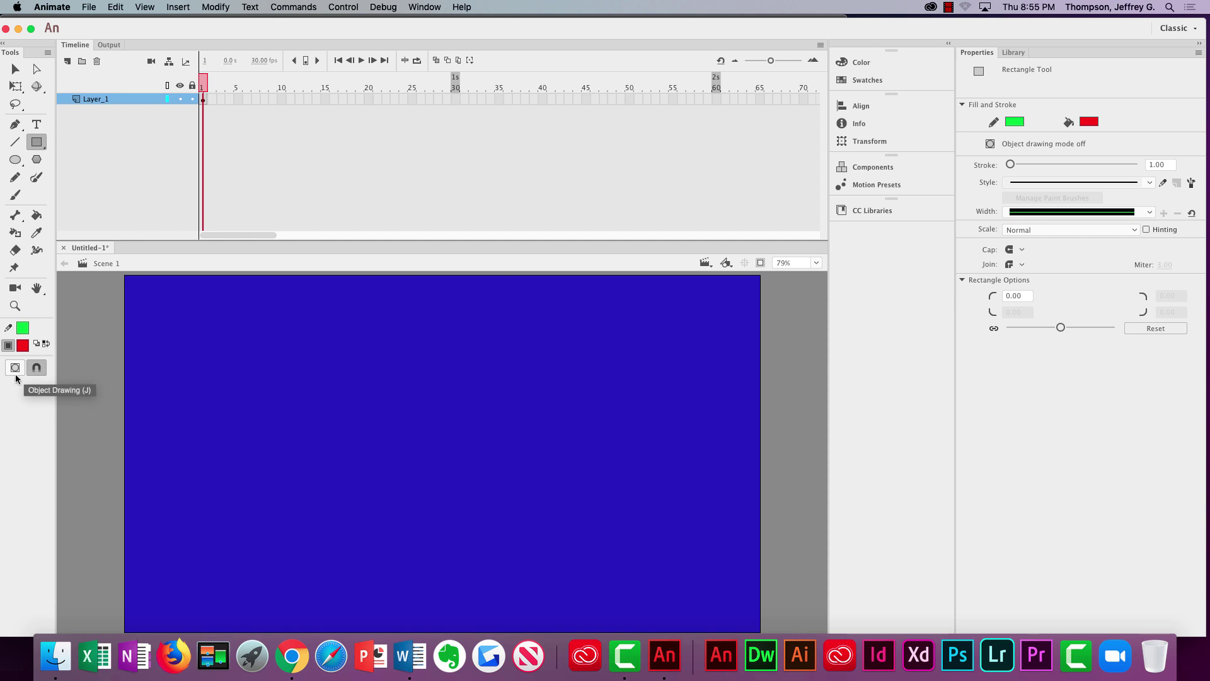
pyautogui.click(15, 368)
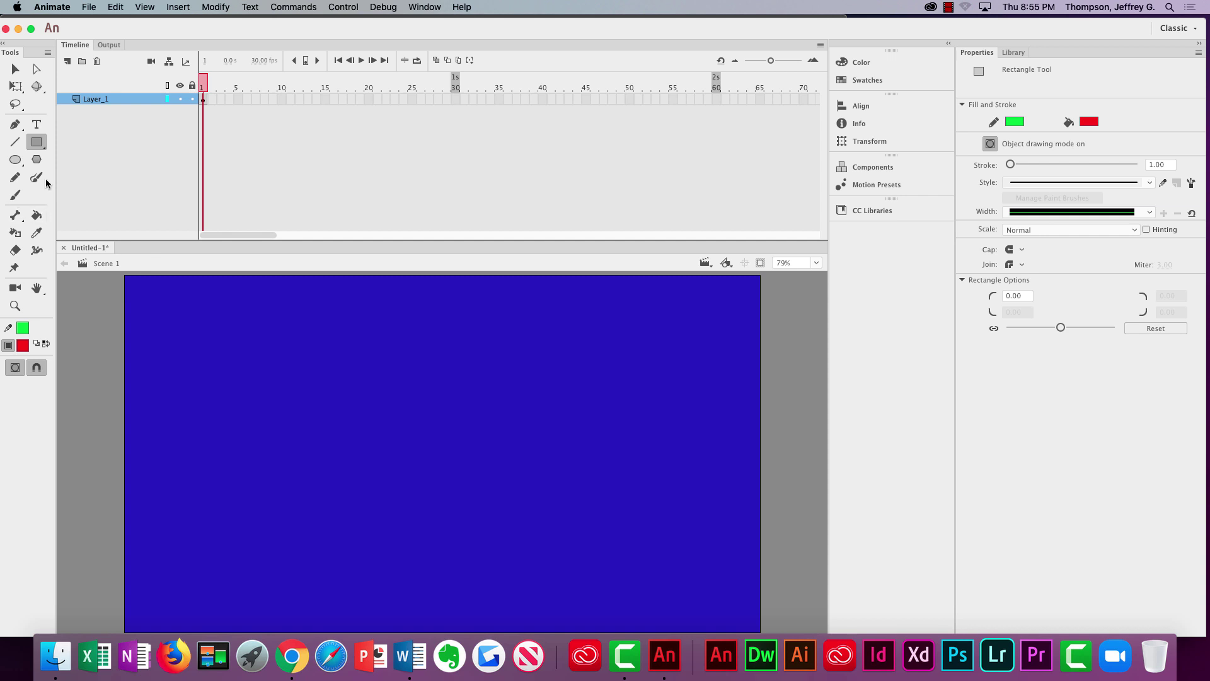
# - Examine the General preferences and the available preference categories, then close the preferences without changing anything
pyautogui.click(60, 7)
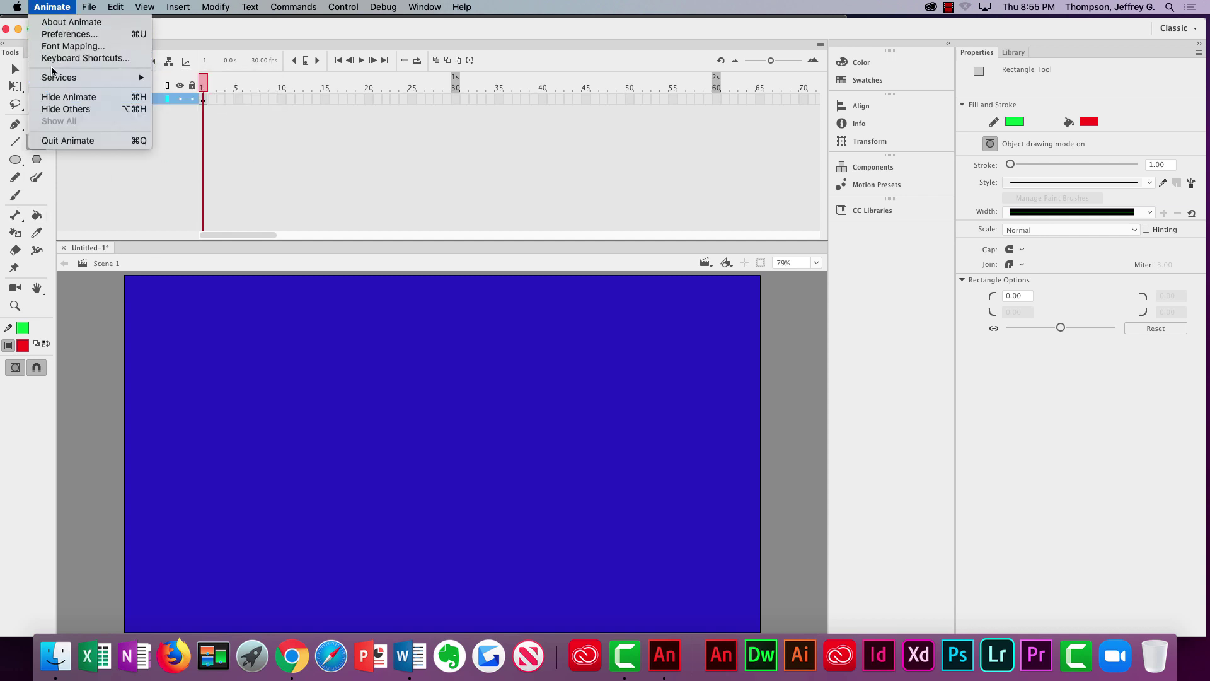
pyautogui.click(63, 34)
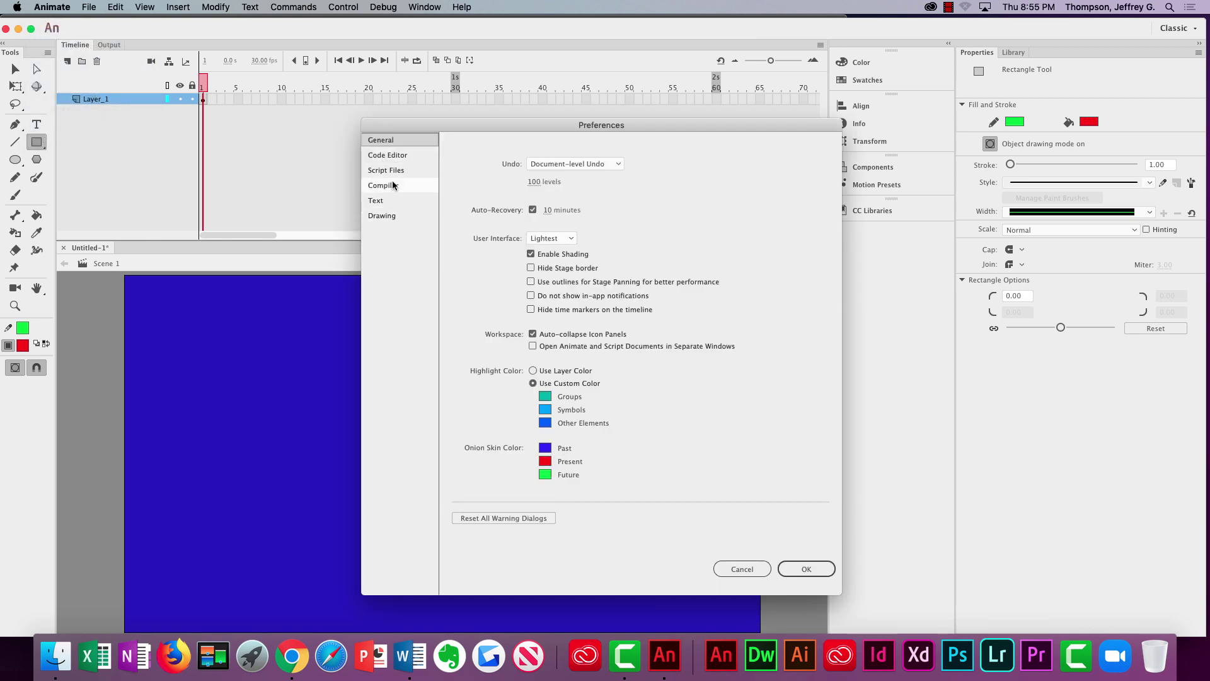
pyautogui.click(397, 155)
pyautogui.click(403, 141)
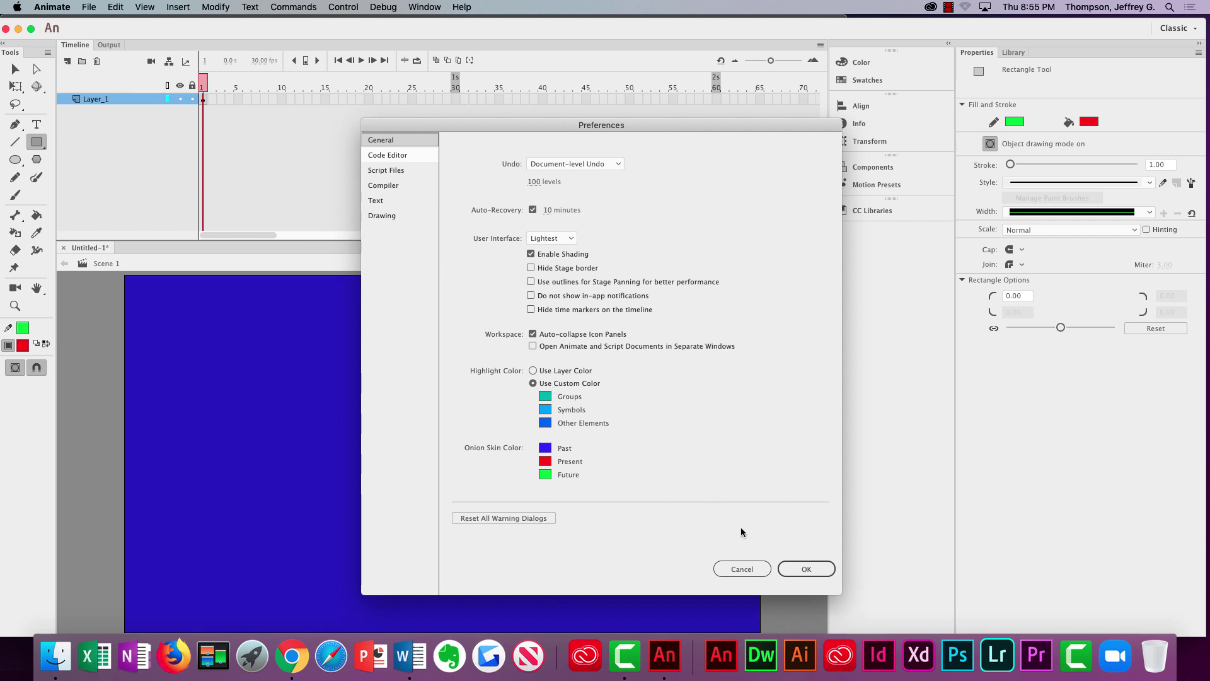
pyautogui.click(741, 569)
pyautogui.press('super+Tab')
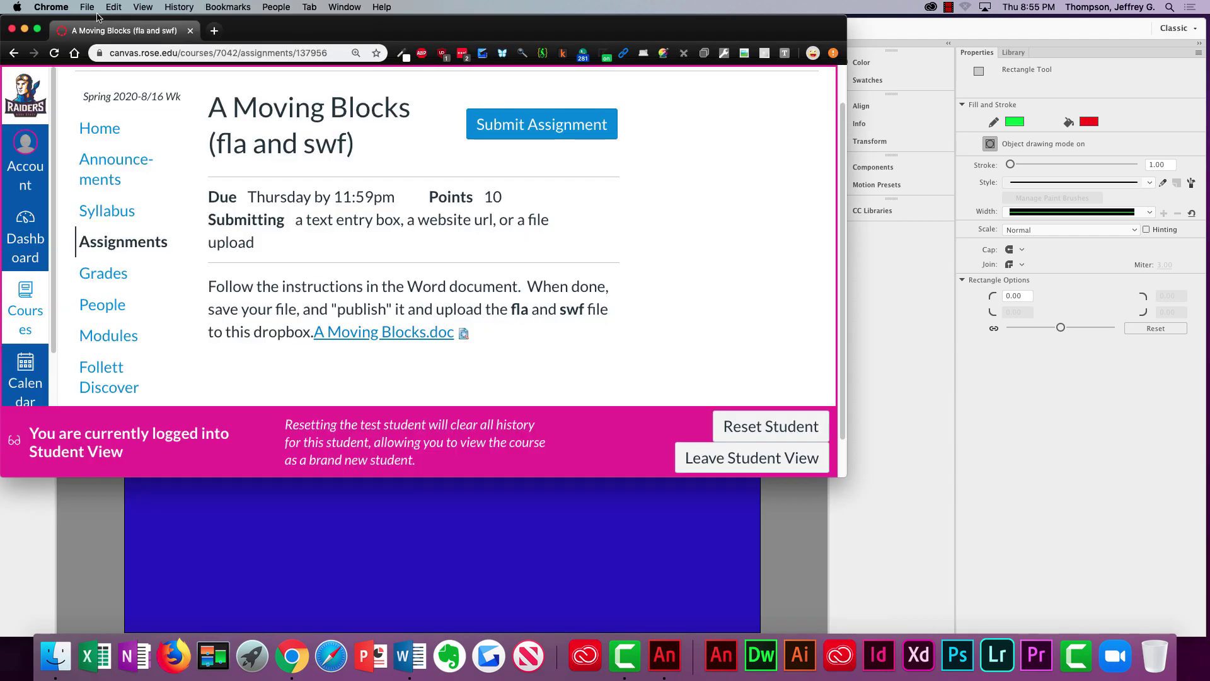
pyautogui.click(211, 488)
pyautogui.click(146, 7)
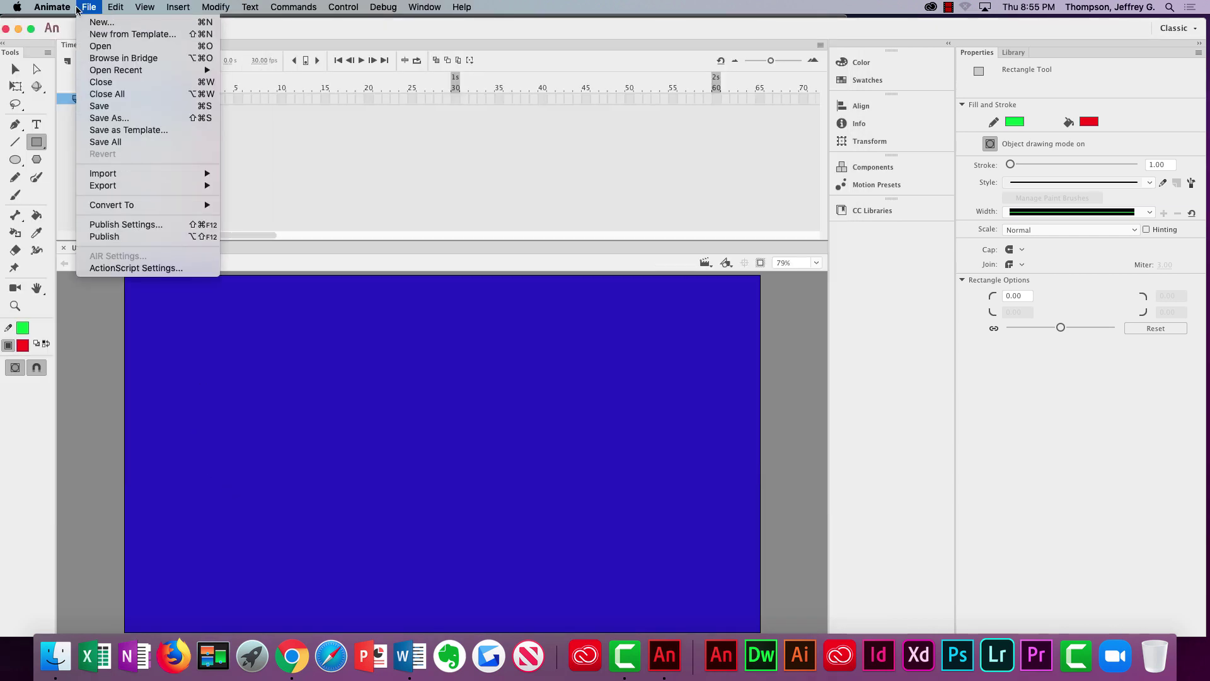
pyautogui.moveTo(76, 9)
pyautogui.click(87, 7)
pyautogui.click(87, 8)
pyautogui.moveTo(68, 8)
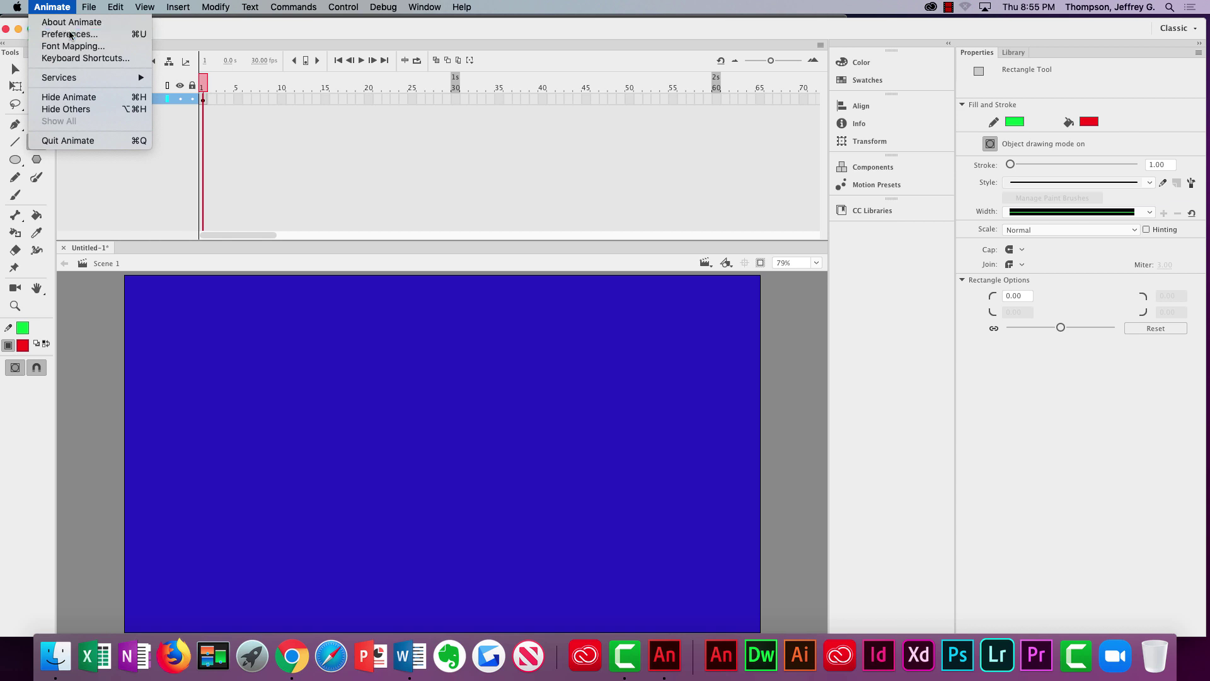
pyautogui.click(69, 30)
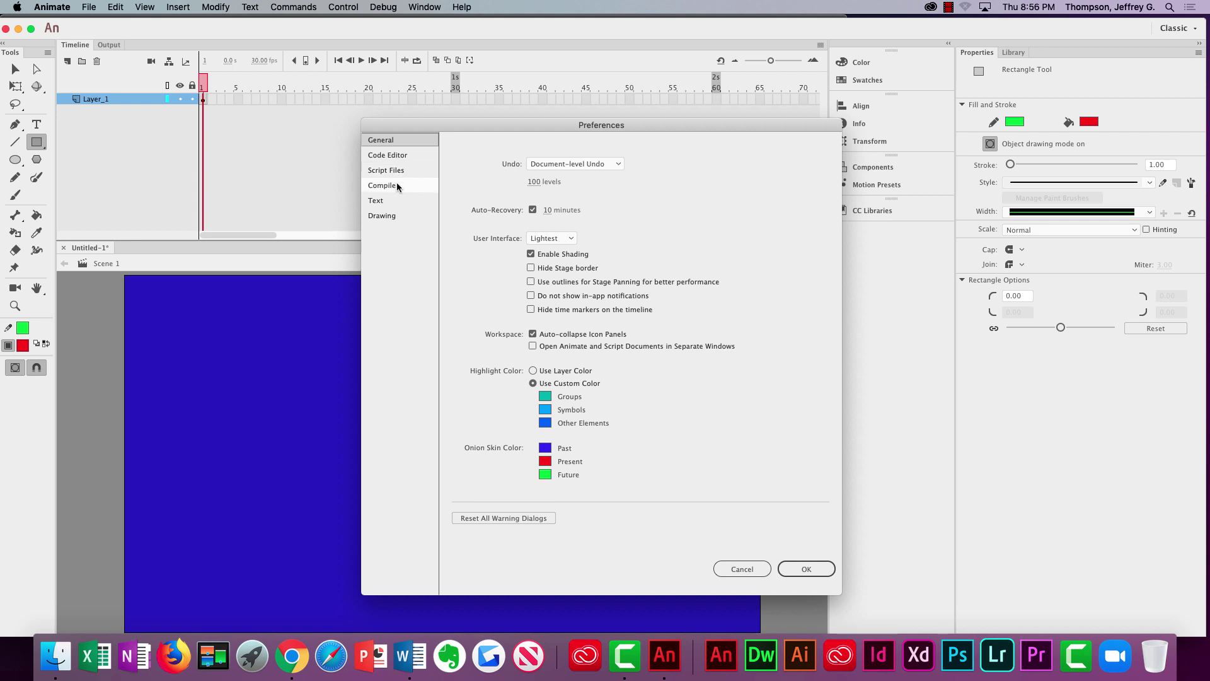
pyautogui.click(736, 569)
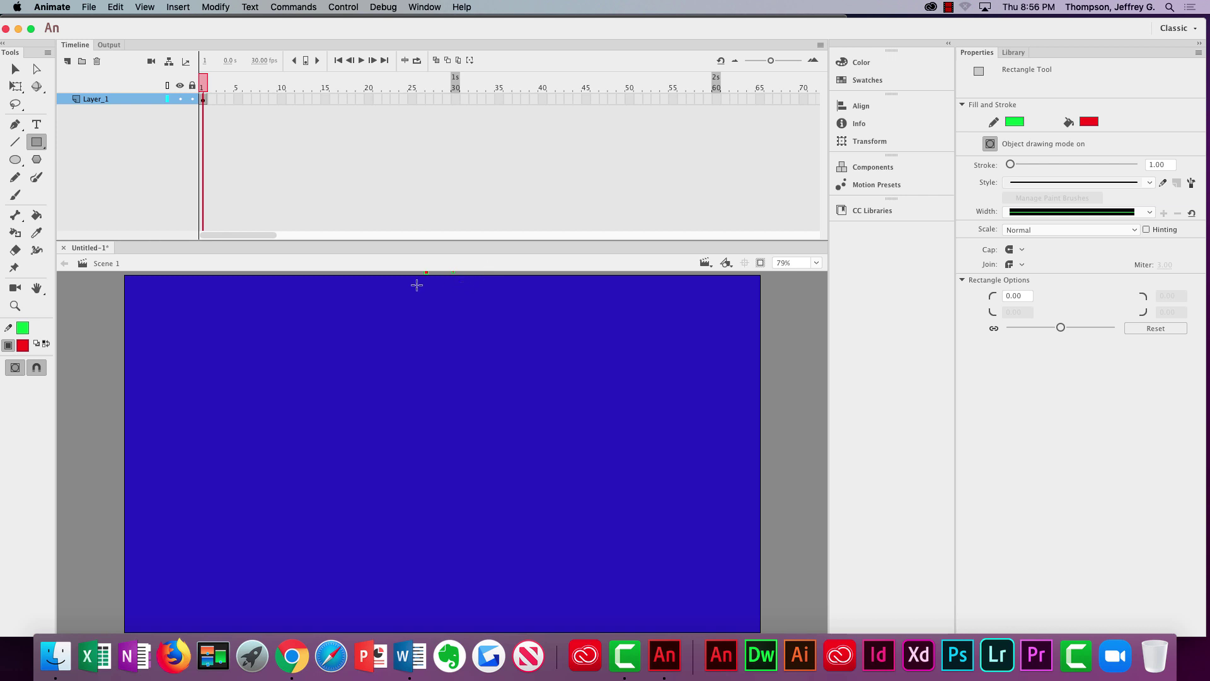
# - Draw a red rectangle with a green stroke, about 292 × 170 px, and move it to about X 256, Y 180
pyautogui.click(35, 142)
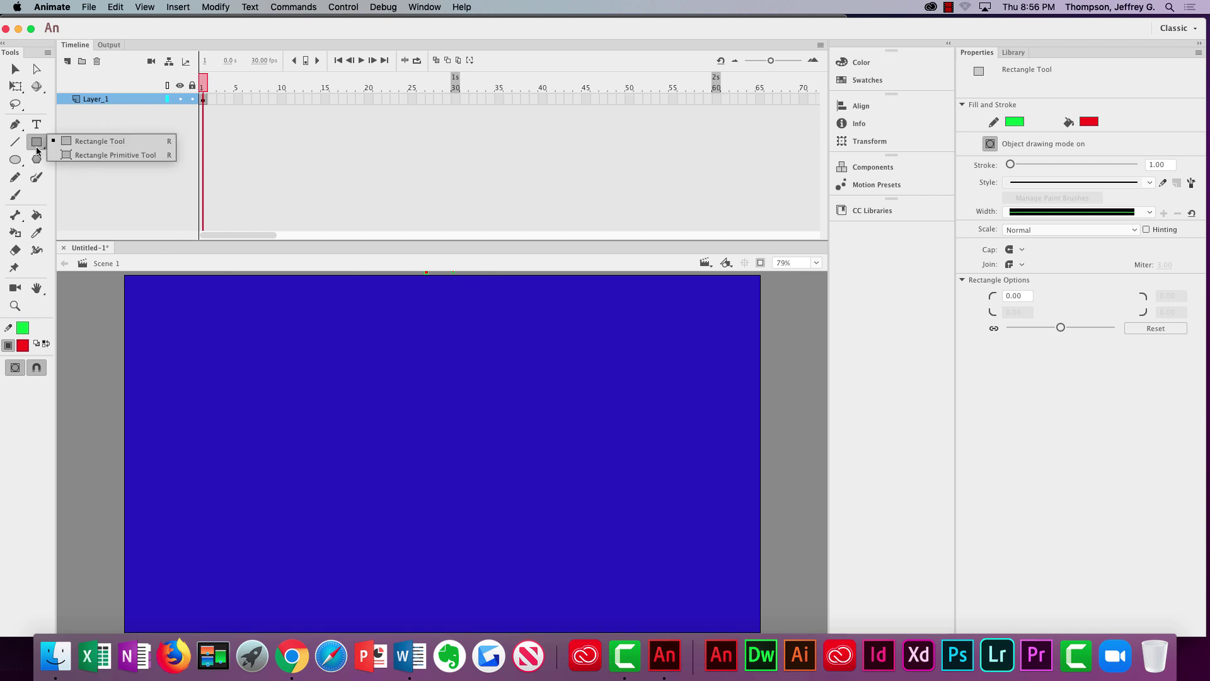
pyautogui.click(78, 140)
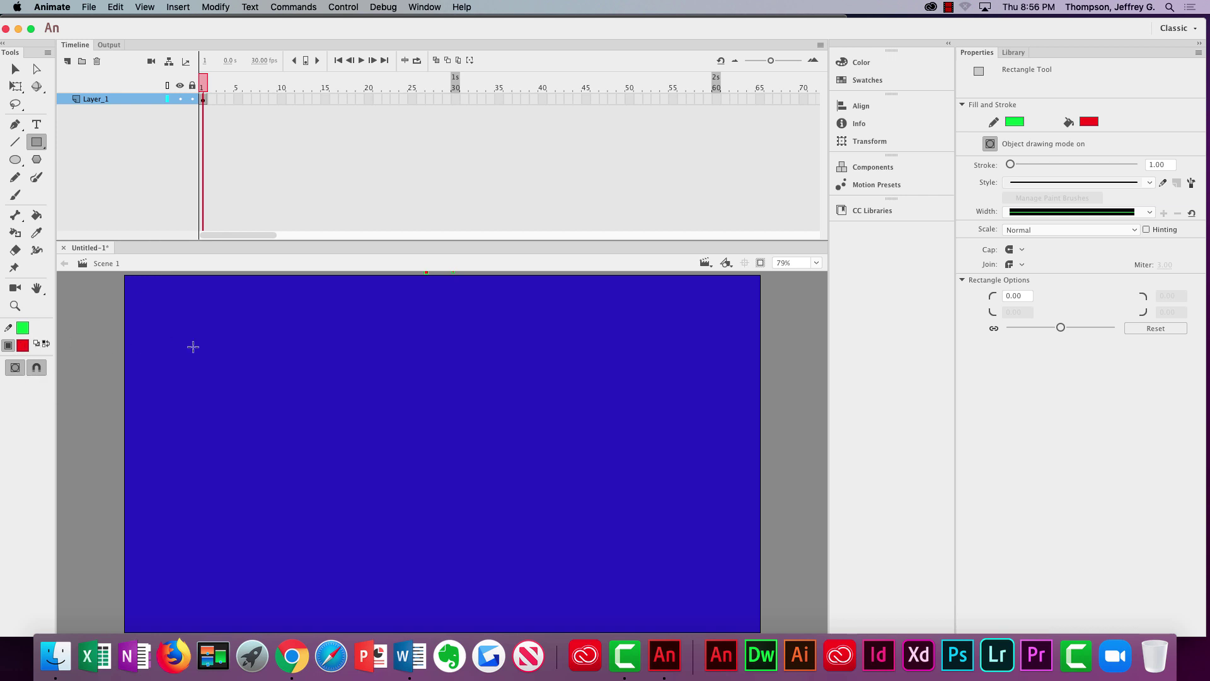
pyautogui.moveTo(182, 350); pyautogui.dragTo(328, 435)
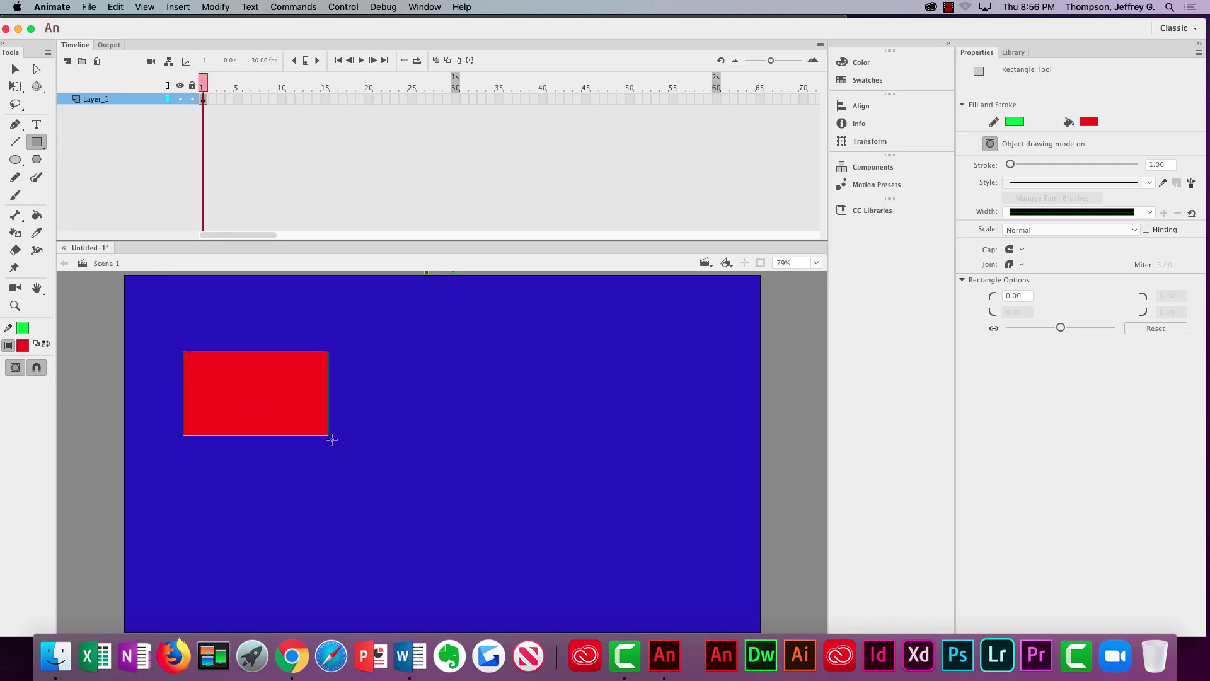
pyautogui.click(15, 68)
pyautogui.moveTo(213, 369)
pyautogui.mouseDown()
pyautogui.moveTo(228, 382)
pyautogui.moveTo(423, 393)
pyautogui.moveTo(552, 431)
pyautogui.moveTo(318, 444)
pyautogui.moveTo(259, 376)
pyautogui.moveTo(203, 402)
pyautogui.moveTo(304, 380)
pyautogui.moveTo(270, 362)
pyautogui.moveTo(304, 397)
pyautogui.mouseUp()
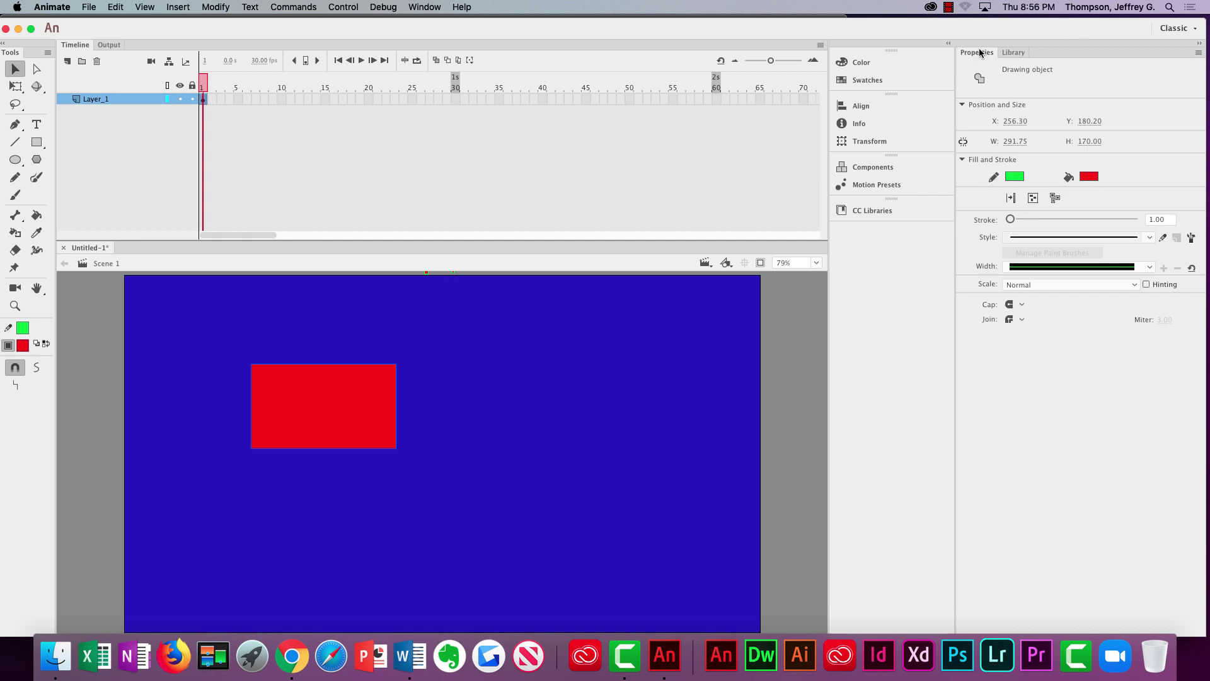
# - Change the selected rectangle's fill to yellow and its stroke to turquoise with a stroke size of about 14.45
pyautogui.click(1016, 54)
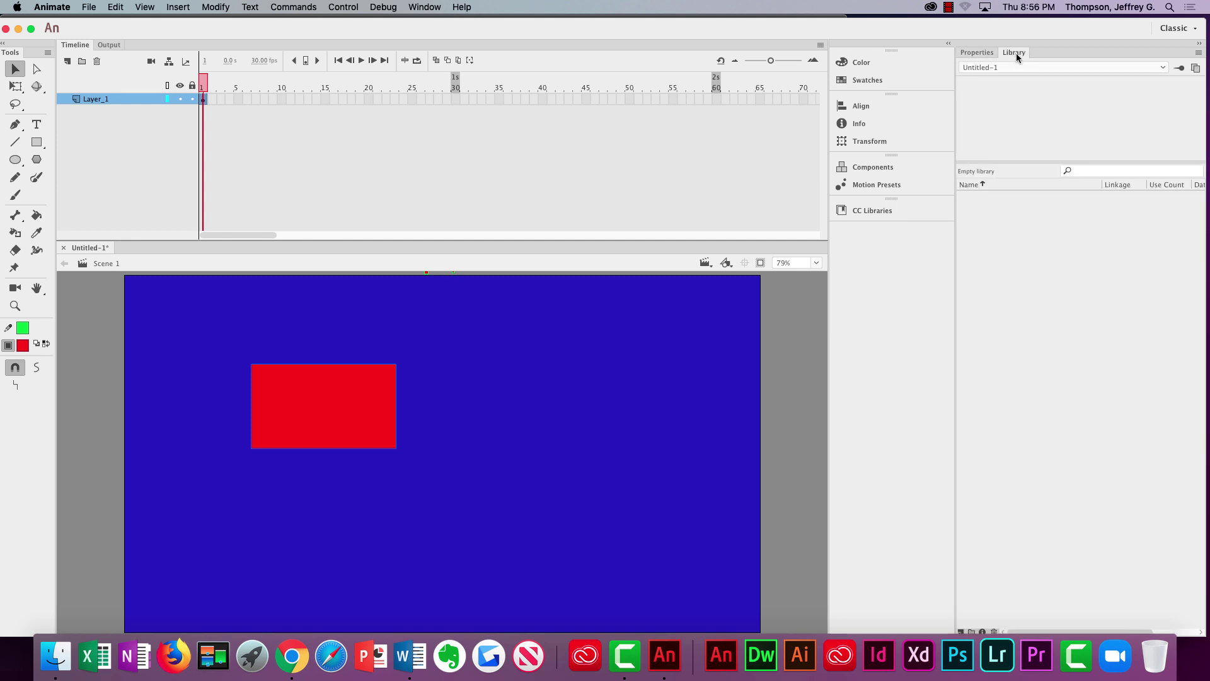
pyautogui.click(974, 54)
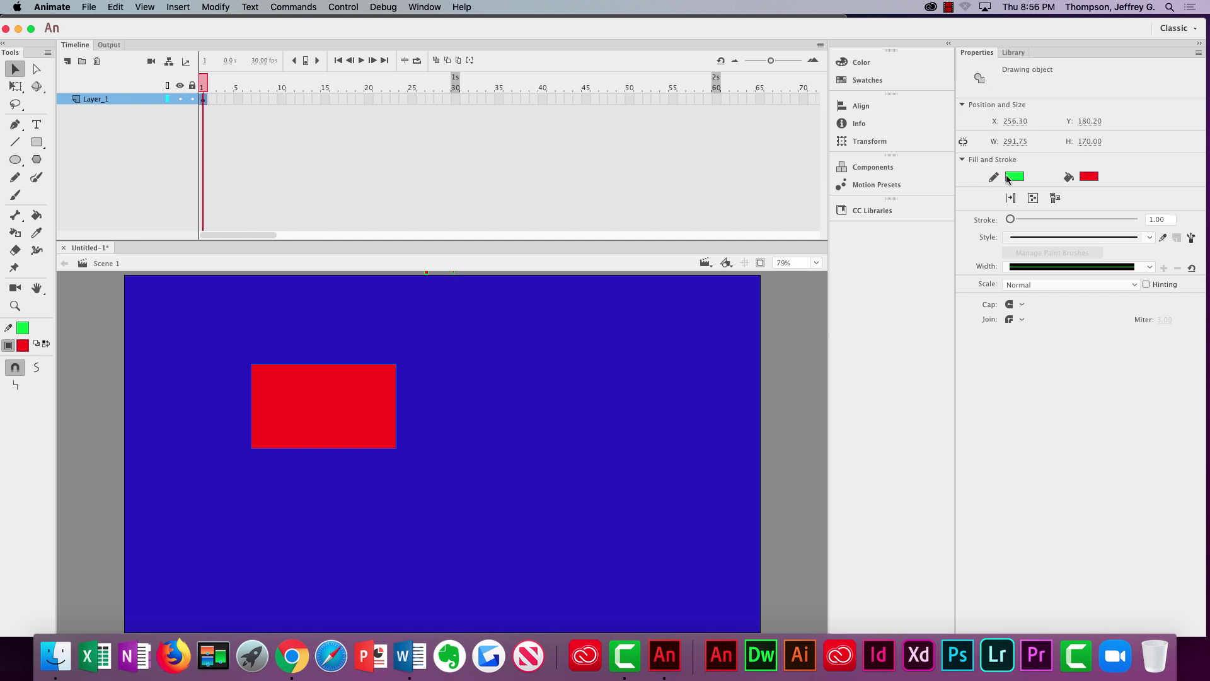
pyautogui.click(1089, 176)
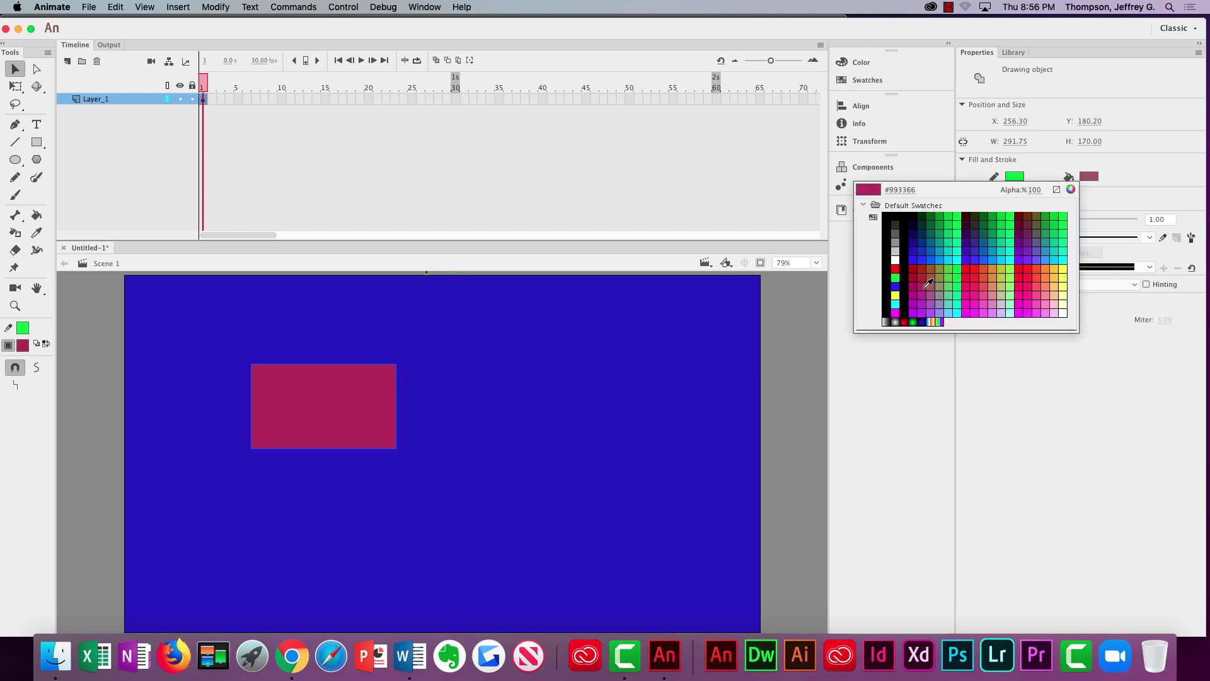
pyautogui.click(895, 294)
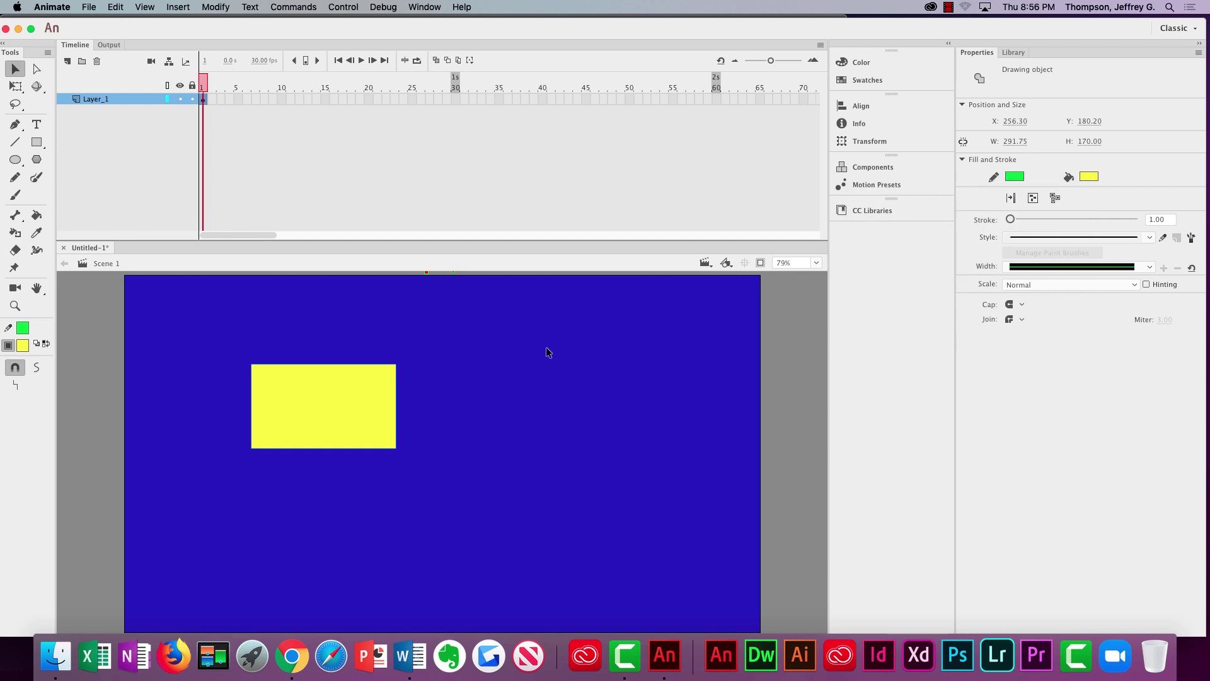
pyautogui.click(1014, 176)
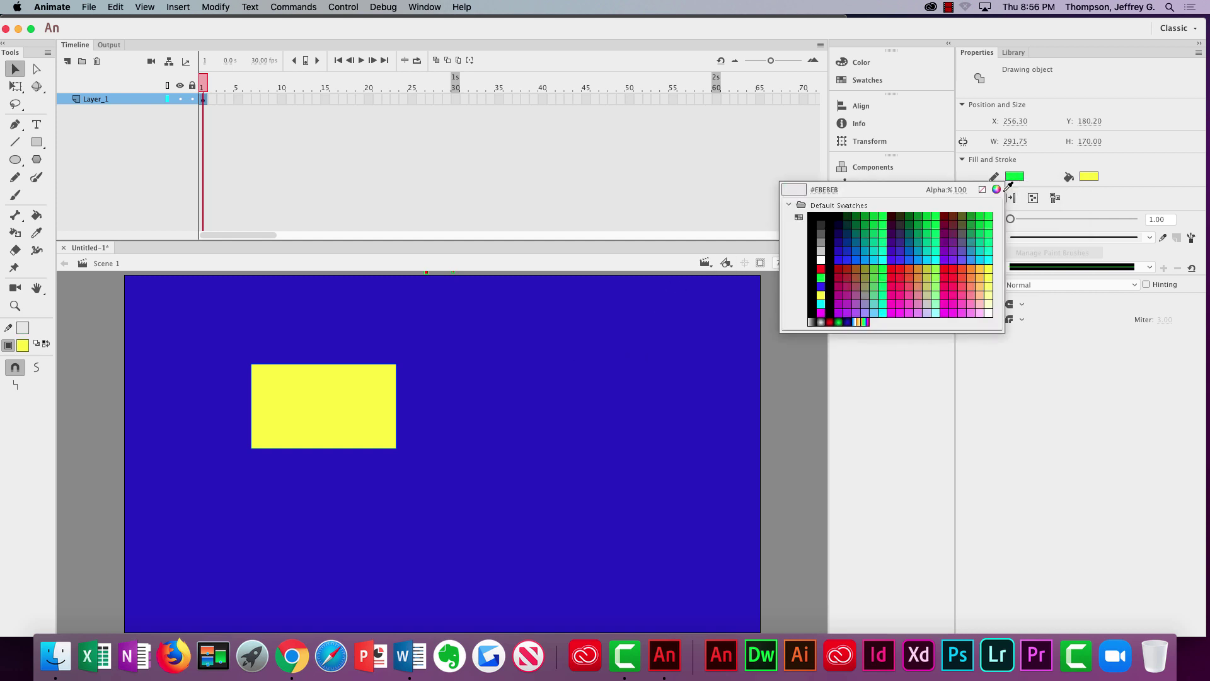
pyautogui.click(887, 250)
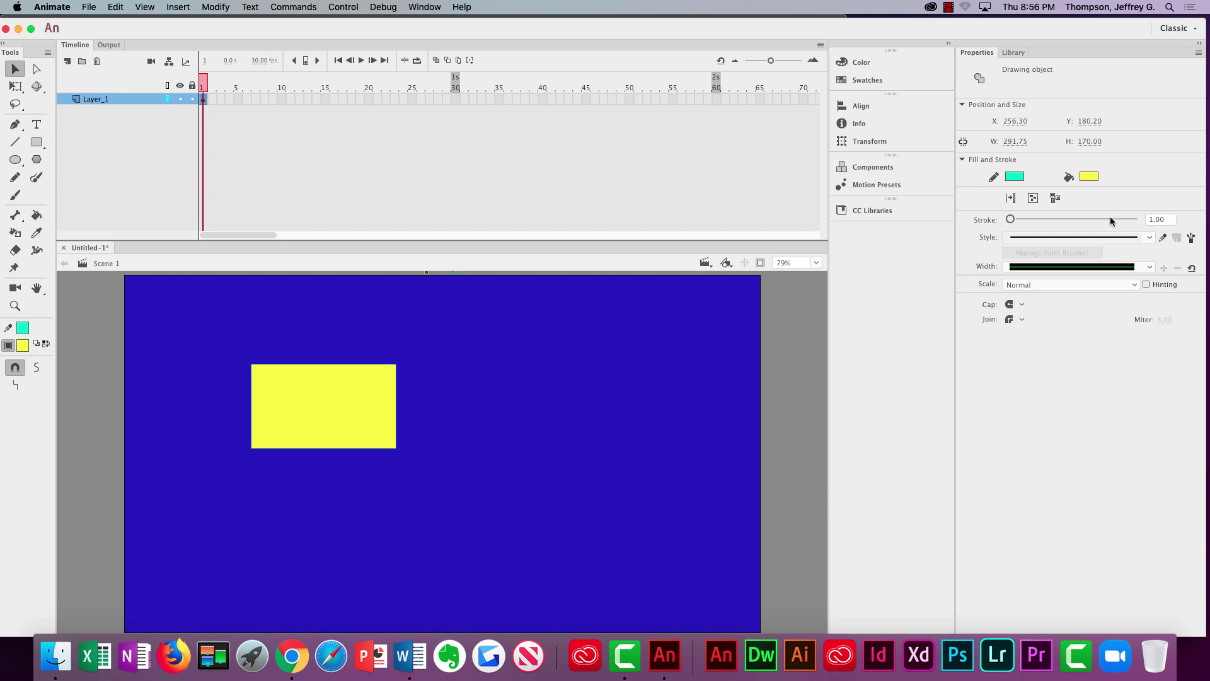
pyautogui.moveTo(1010, 219); pyautogui.dragTo(1019, 220)
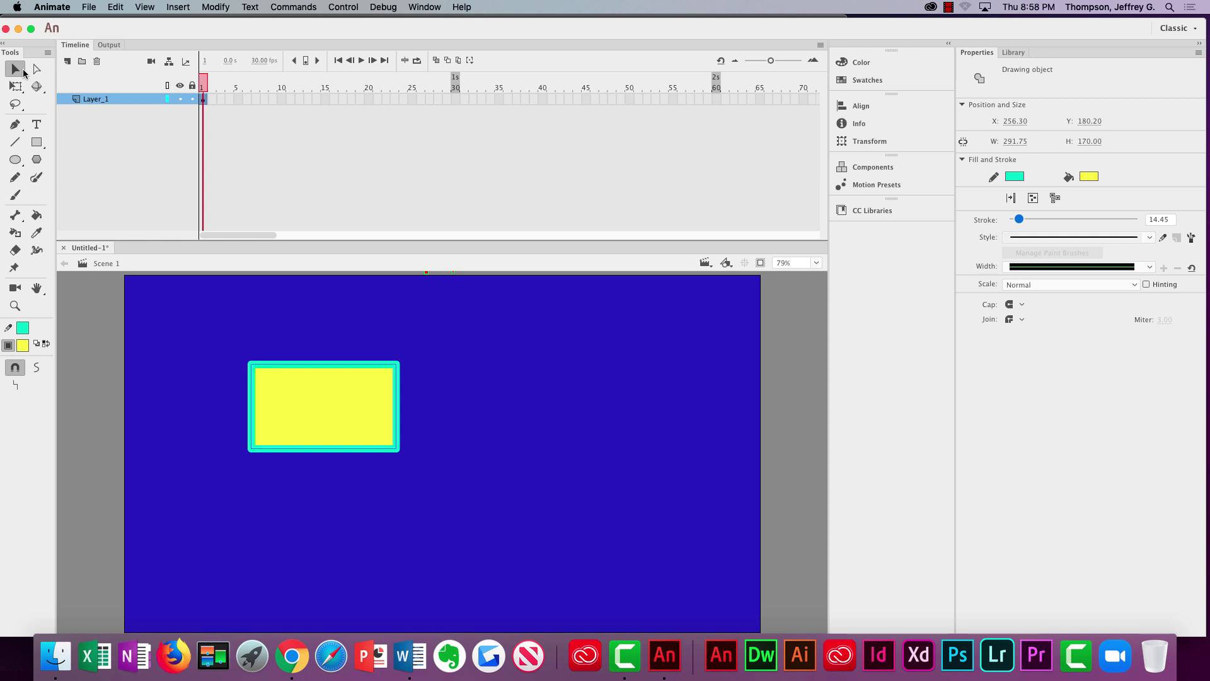
# - Select all objects in the frame, including those outside the stage, and delete them
pyautogui.press('super+a')
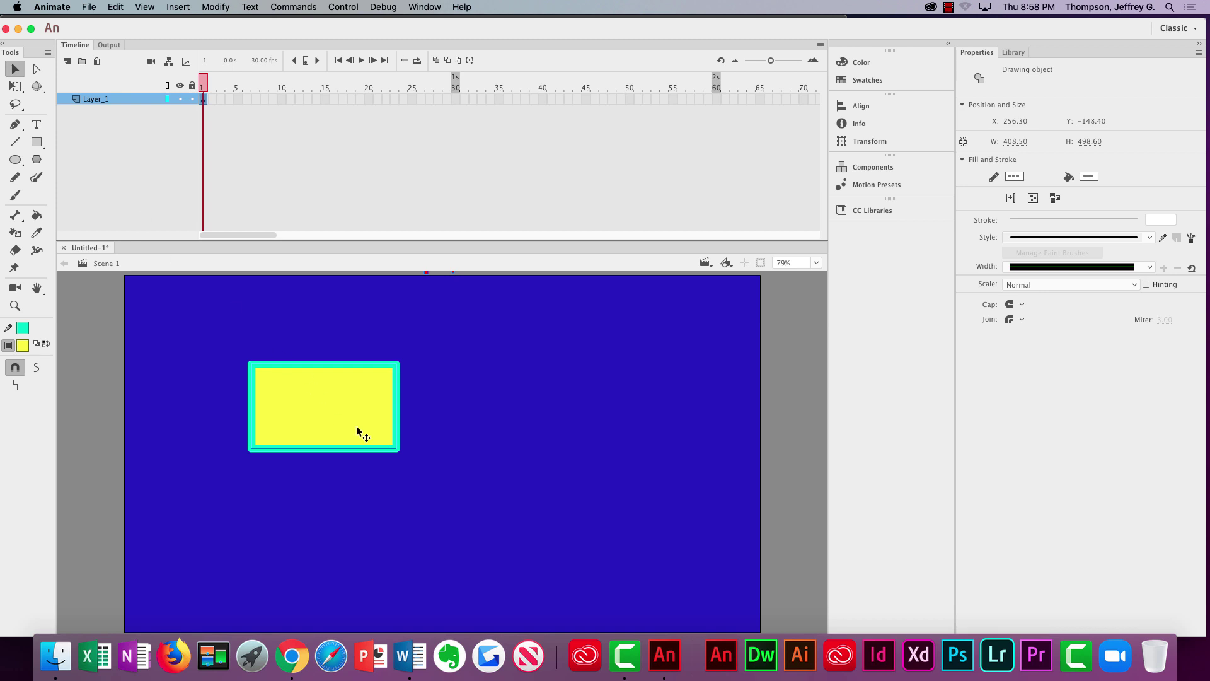
pyautogui.press('Delete')
# - Draw a yellow rectangle with no stroke, about 374 × 214 px, select it to inspect its properties, and undo it
pyautogui.click(37, 142)
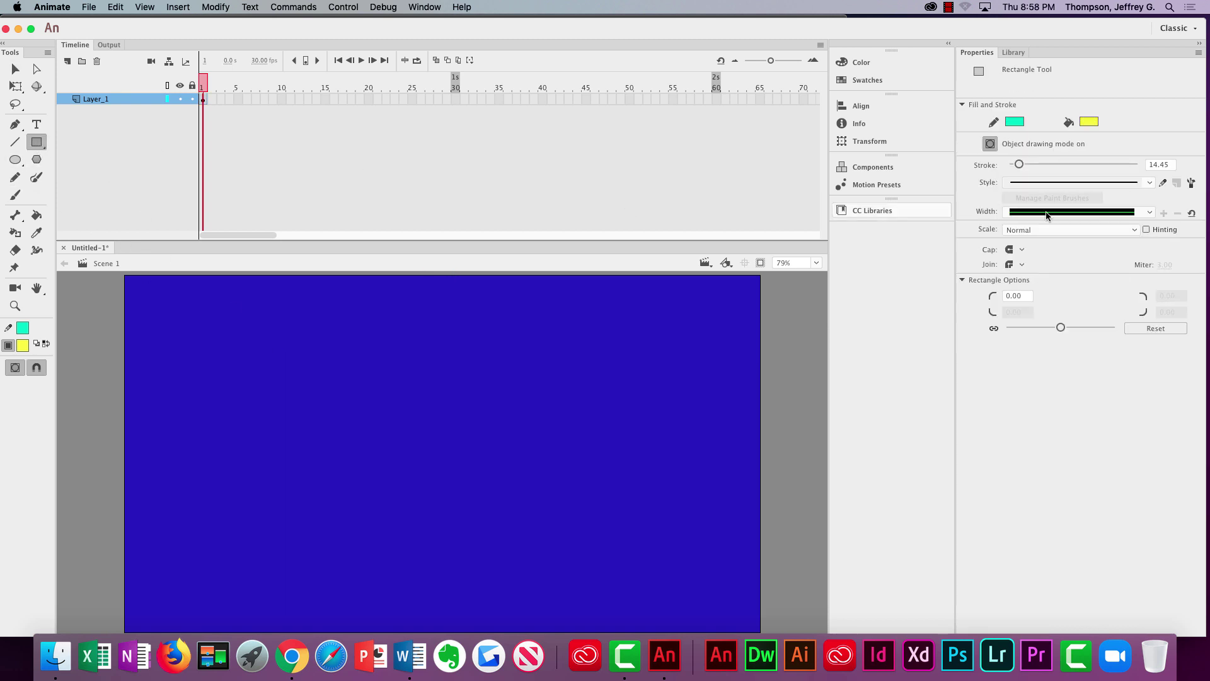
pyautogui.click(1015, 121)
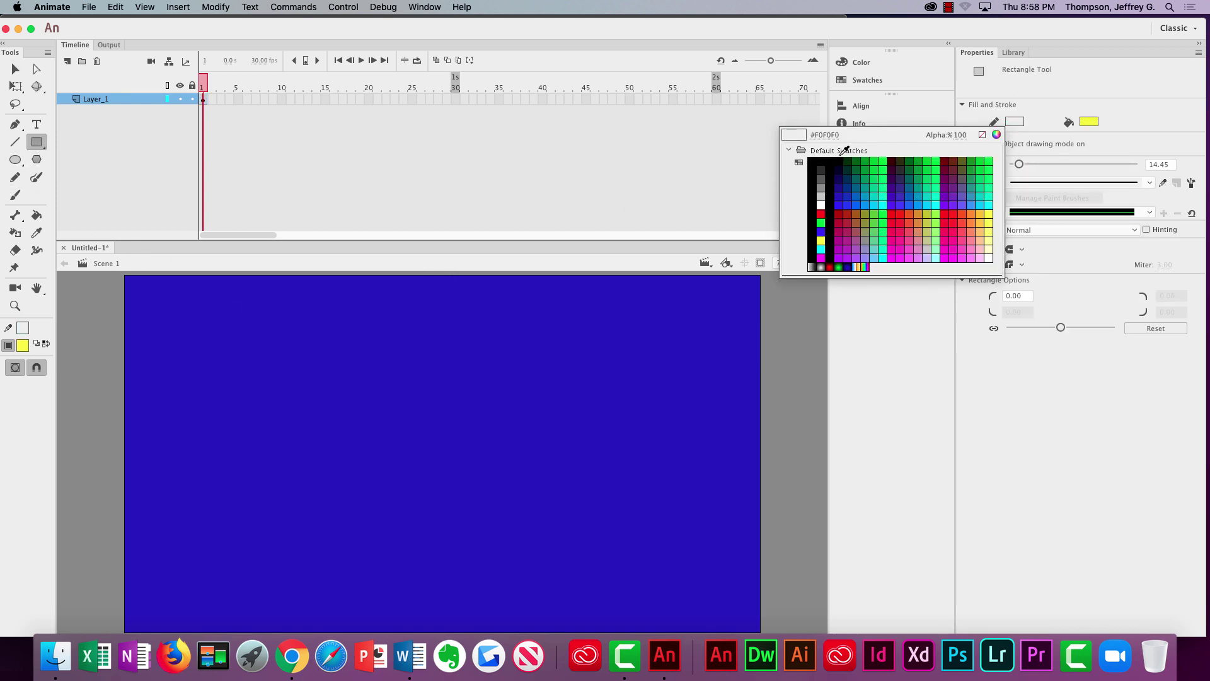
pyautogui.click(982, 134)
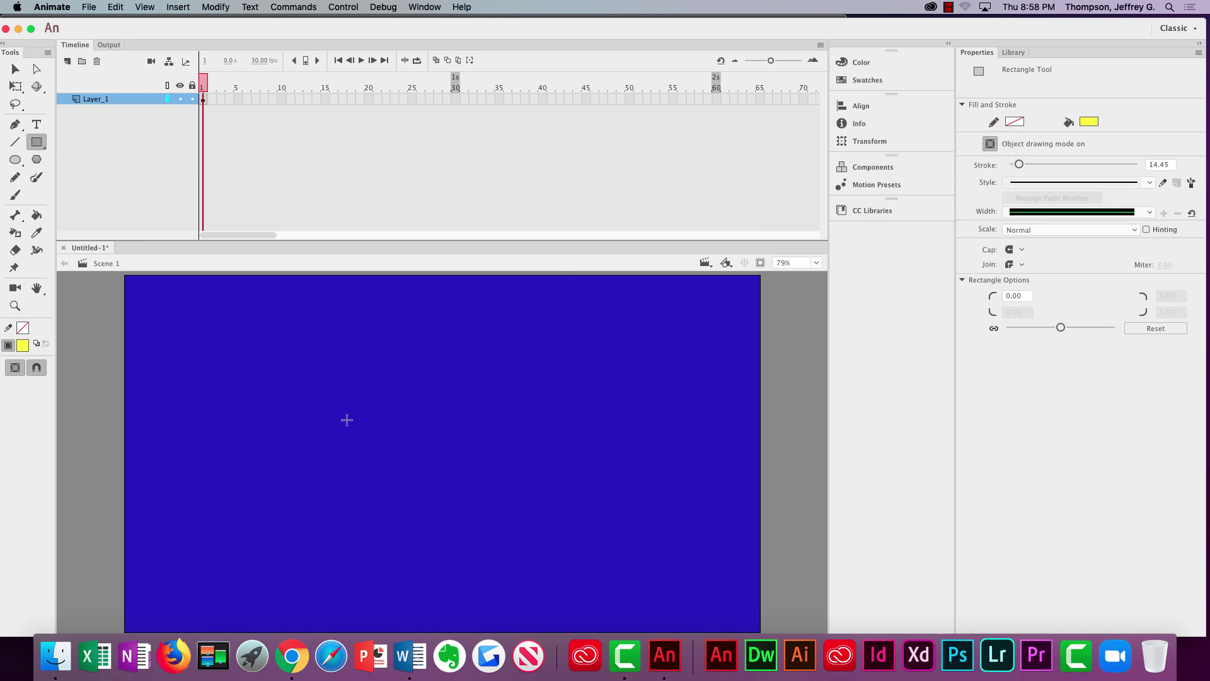
pyautogui.moveTo(342, 422); pyautogui.dragTo(527, 528)
pyautogui.click(15, 69)
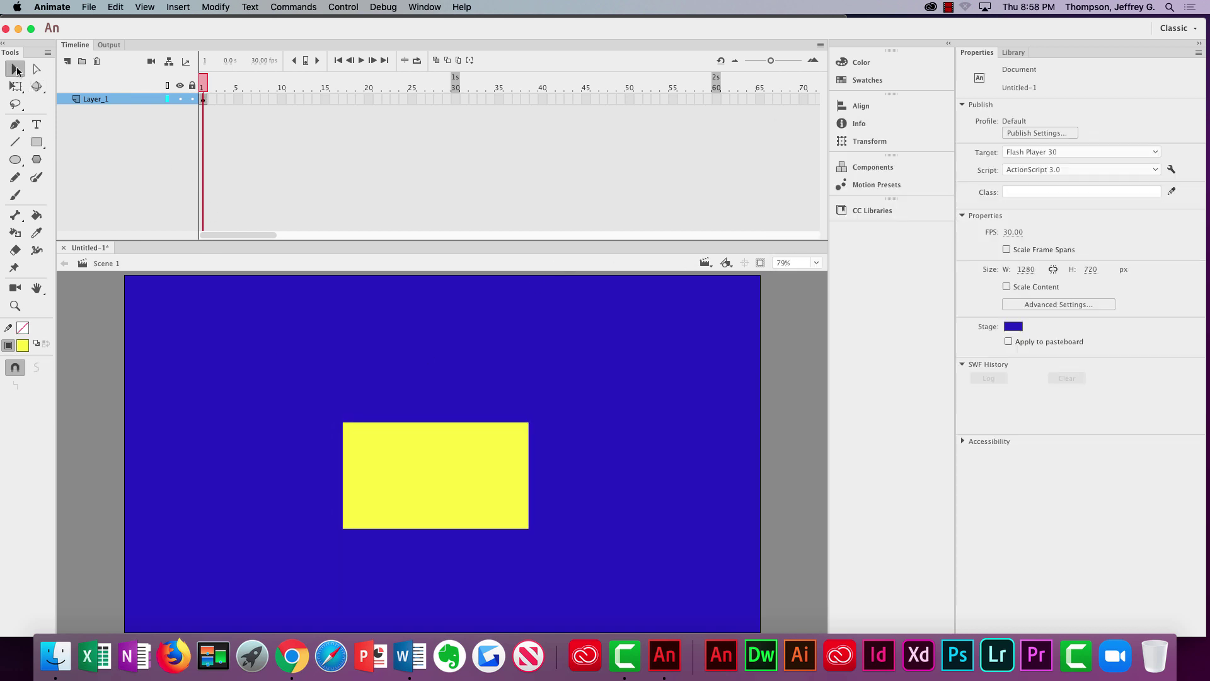
pyautogui.click(447, 460)
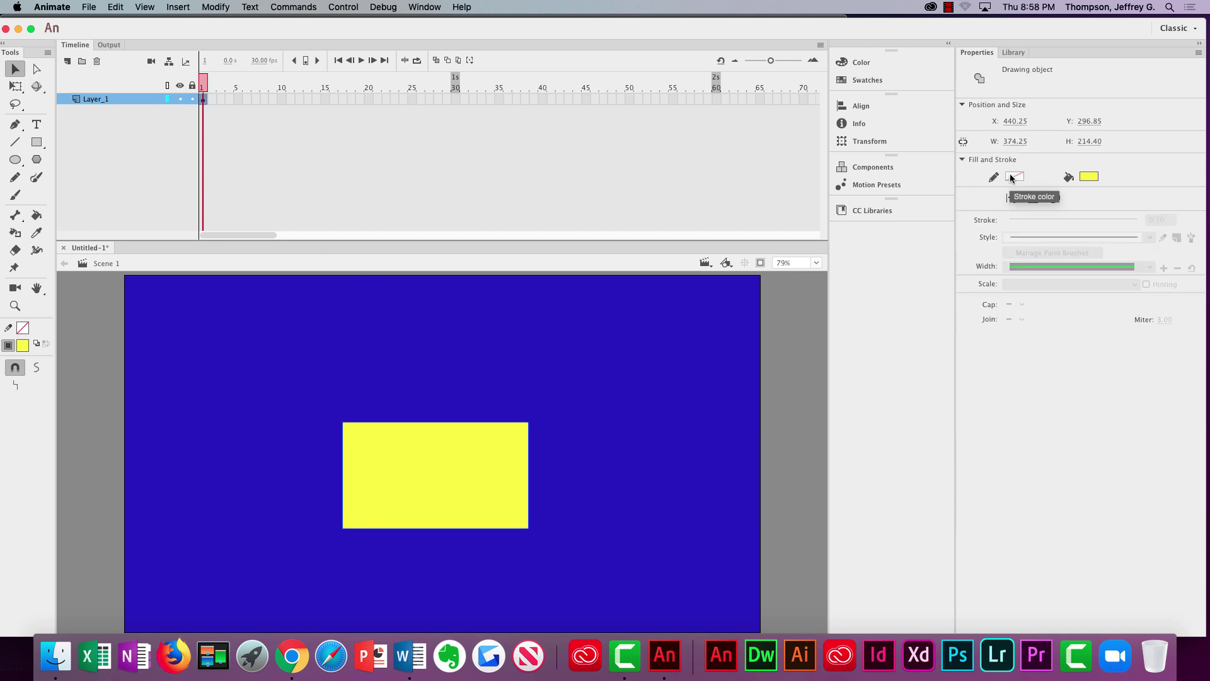
pyautogui.press('Escape')
pyautogui.press('super+z')
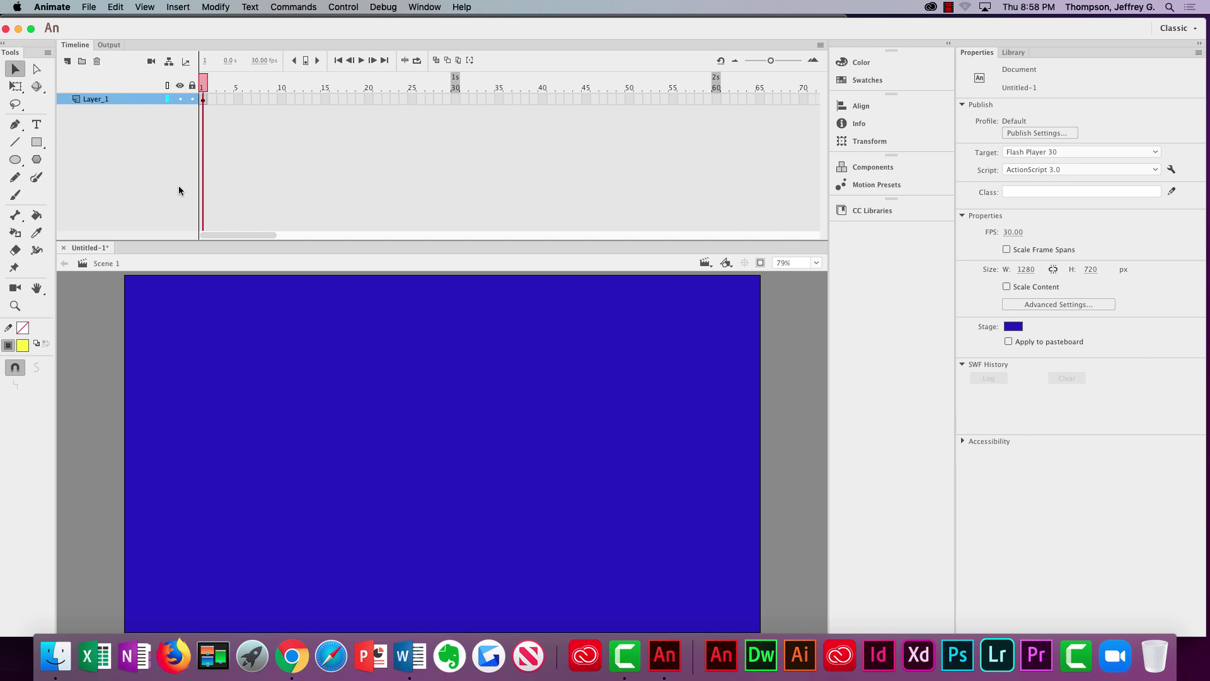
# - Draw a large yellow rectangle with a thick dark green stroke near the middle of the stage and return to the Selection Tool
pyautogui.click(36, 143)
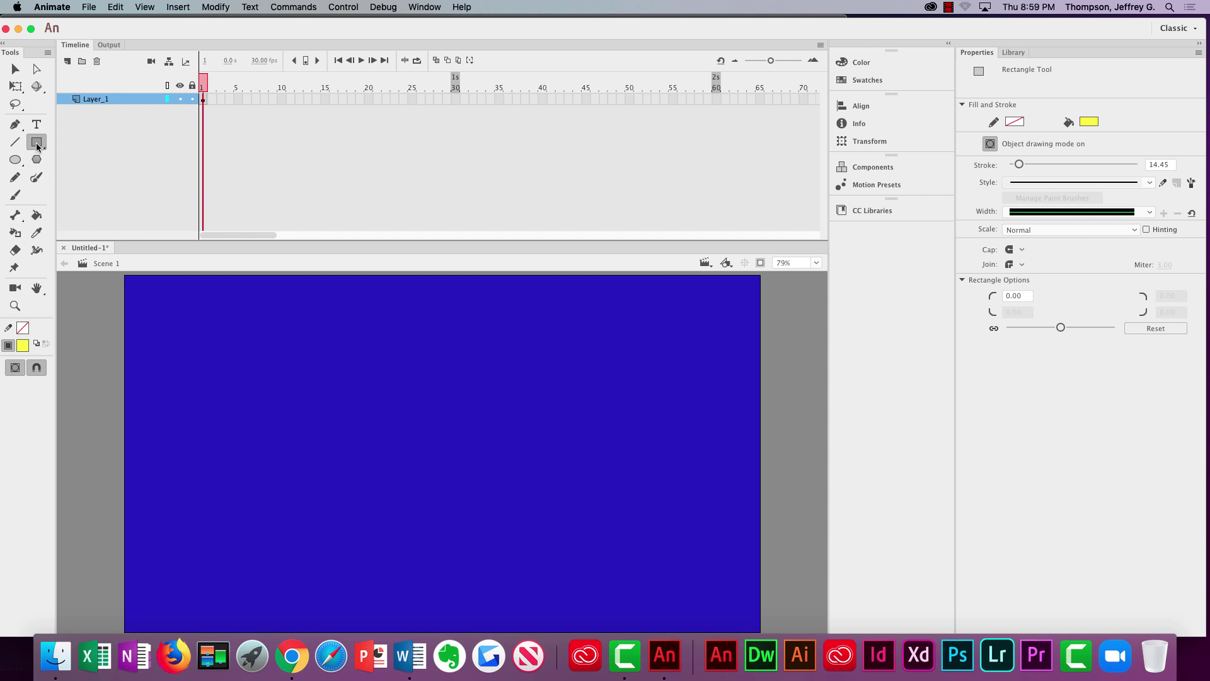
pyautogui.click(1013, 122)
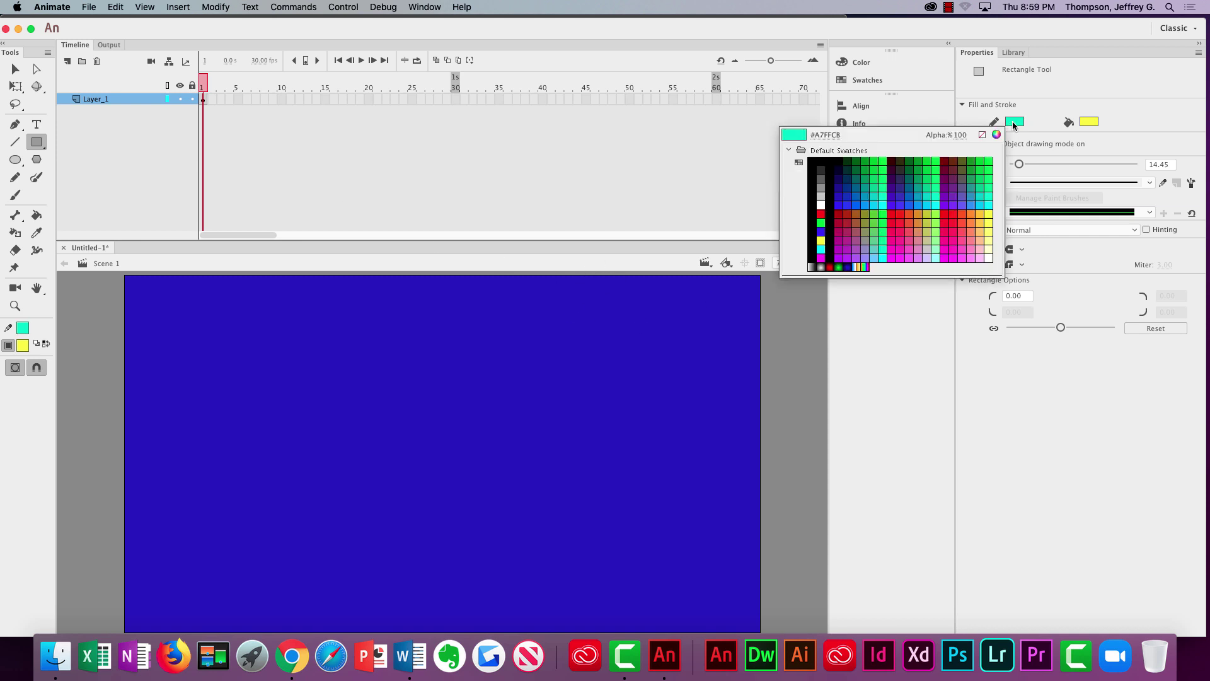
pyautogui.click(869, 161)
pyautogui.moveTo(346, 345); pyautogui.dragTo(597, 520)
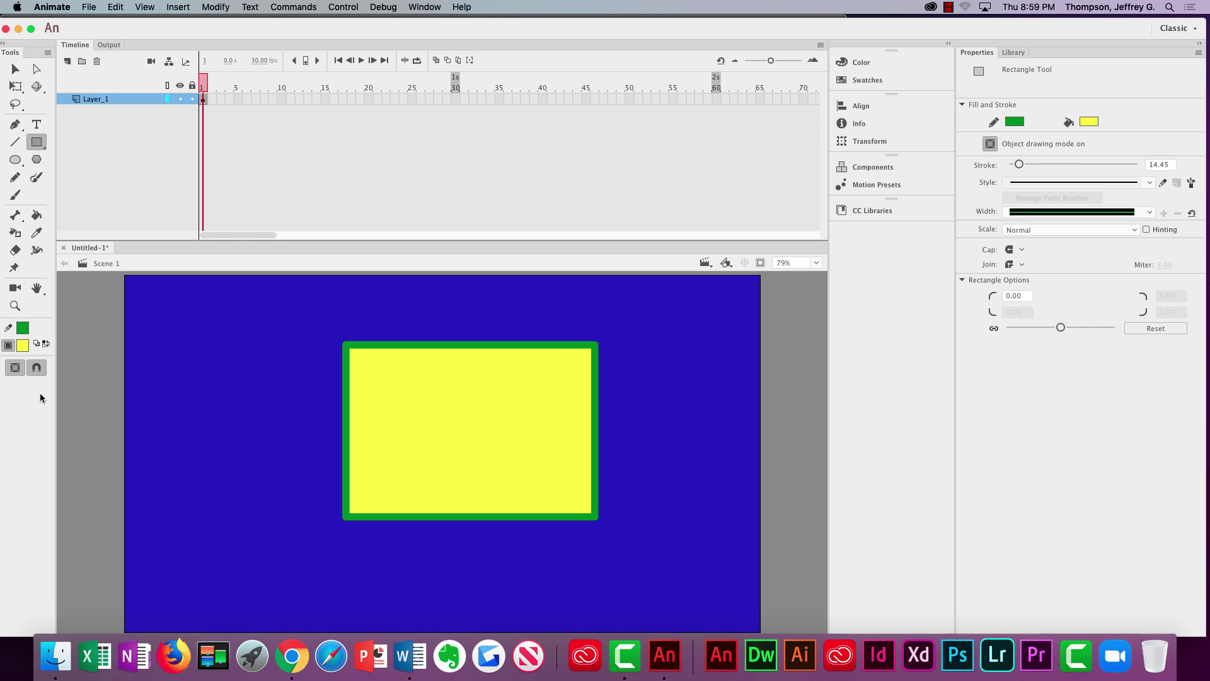
pyautogui.click(18, 75)
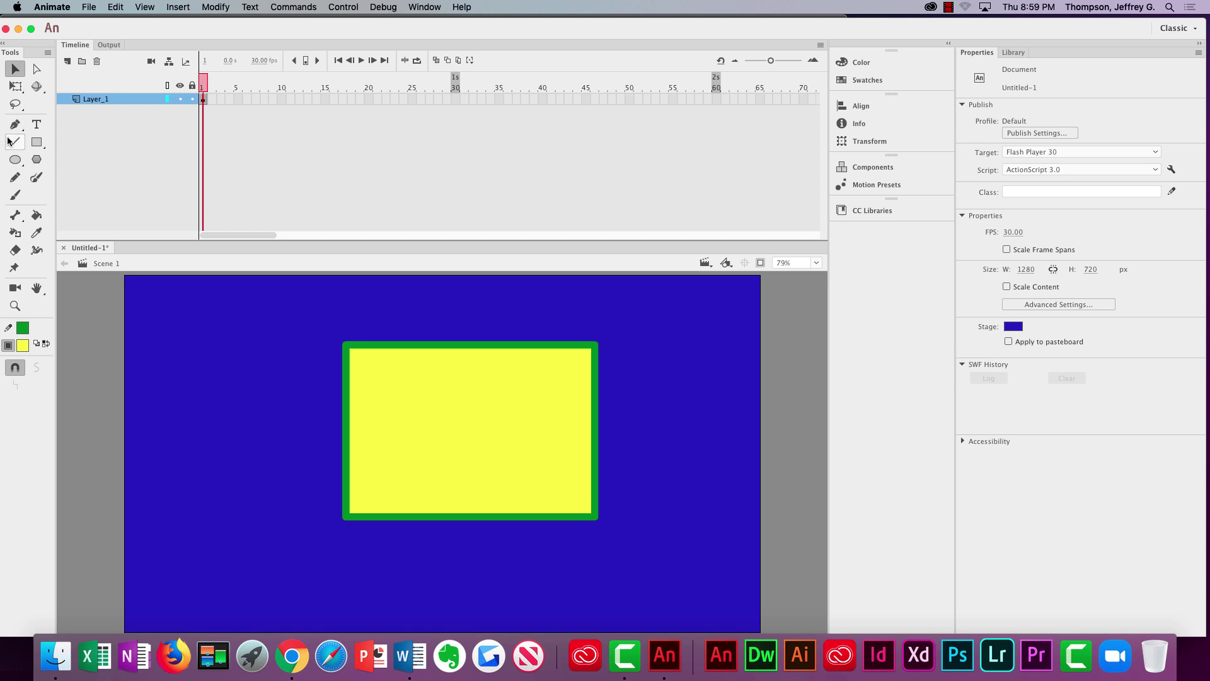
# - Switch to the assignment instructions in Word, highlight the frame number 20 in item 5, and return to Animate
pyautogui.click(36, 142)
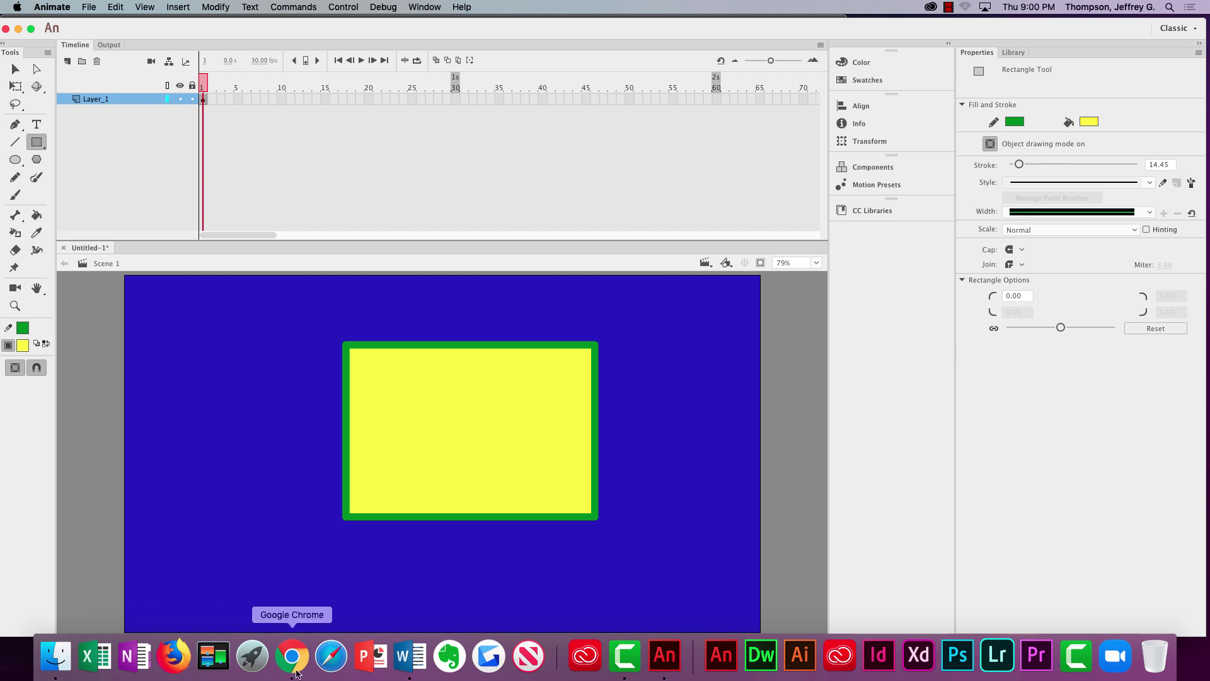
pyautogui.click(409, 666)
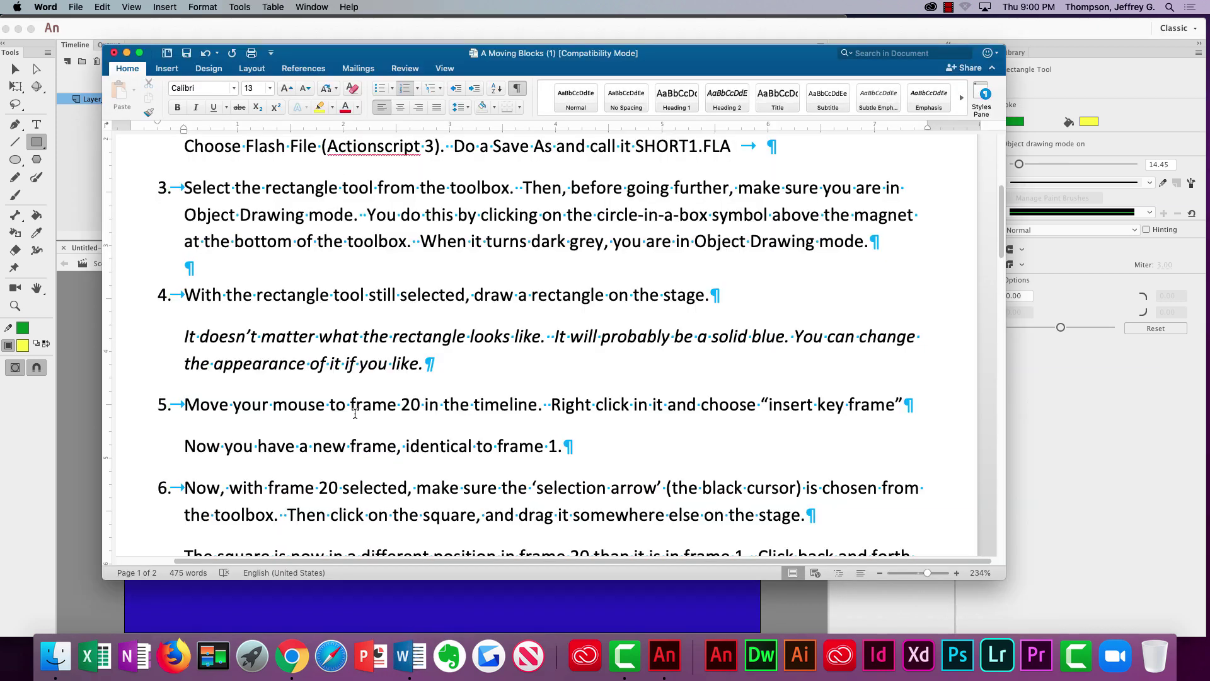
pyautogui.moveTo(406, 404); pyautogui.dragTo(417, 407)
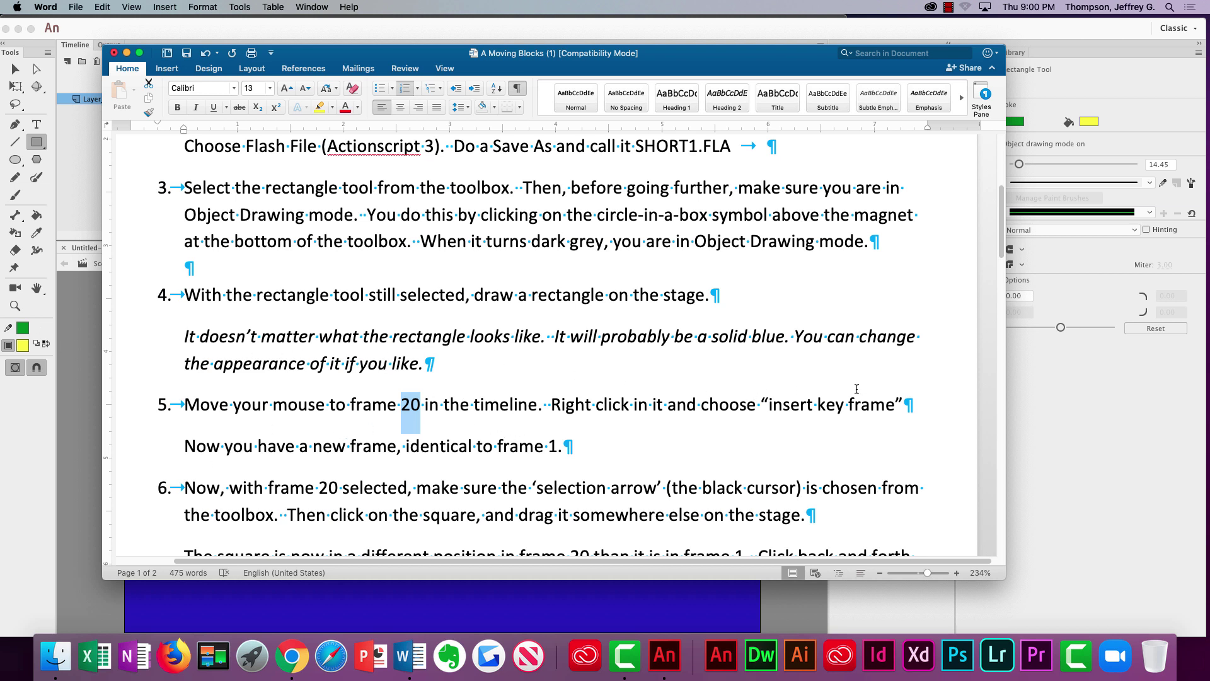
pyautogui.click(82, 381)
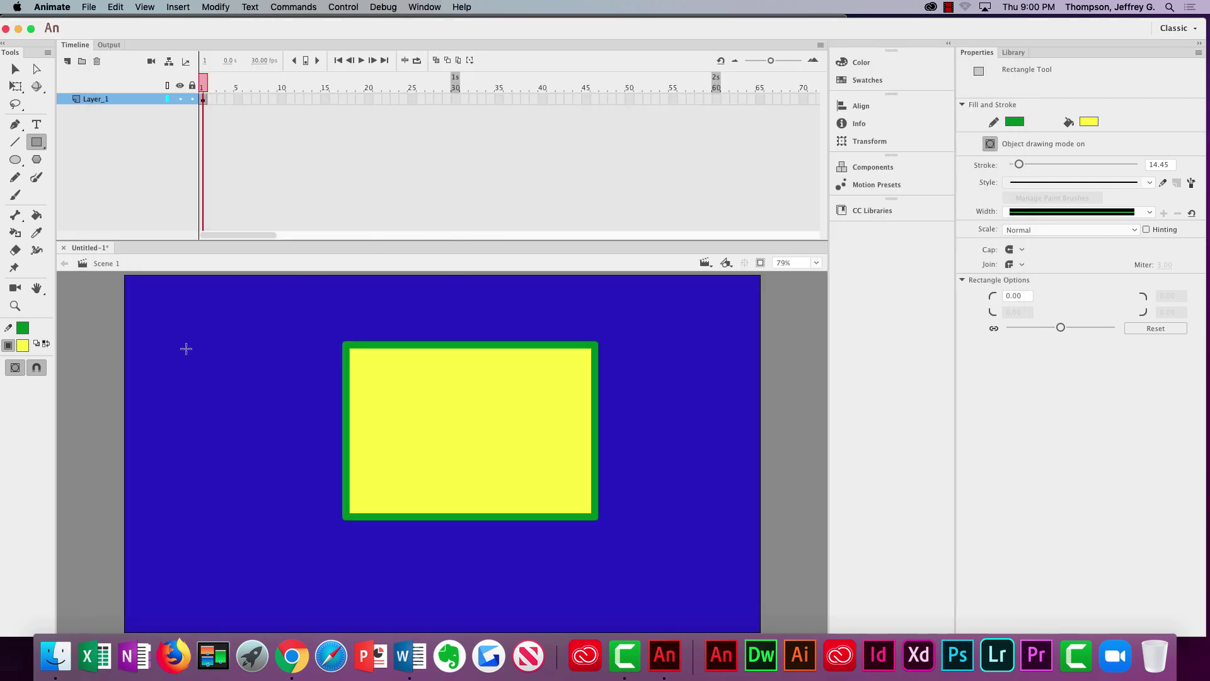
# - Move the yellow rectangle partly past the stage's left edge, to about X -271, Y 154, and insert a keyframe at frame 30
pyautogui.click(17, 68)
pyautogui.moveTo(484, 402); pyautogui.dragTo(127, 407)
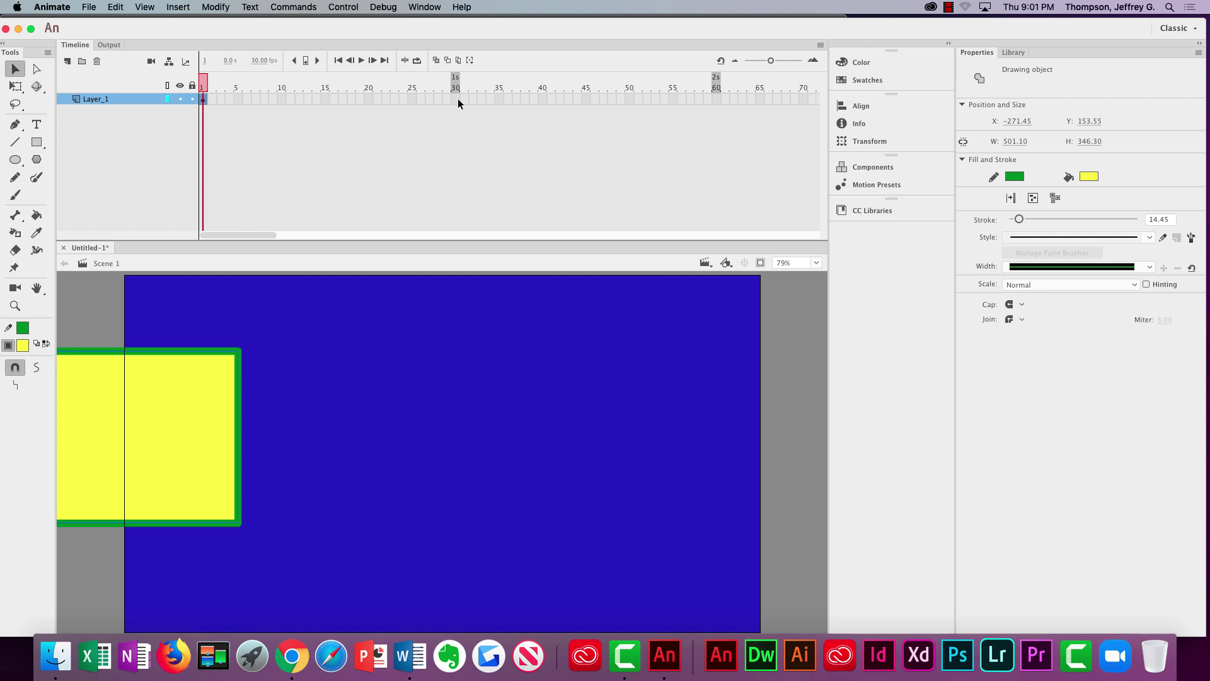
pyautogui.moveTo(770, 60); pyautogui.dragTo(777, 60)
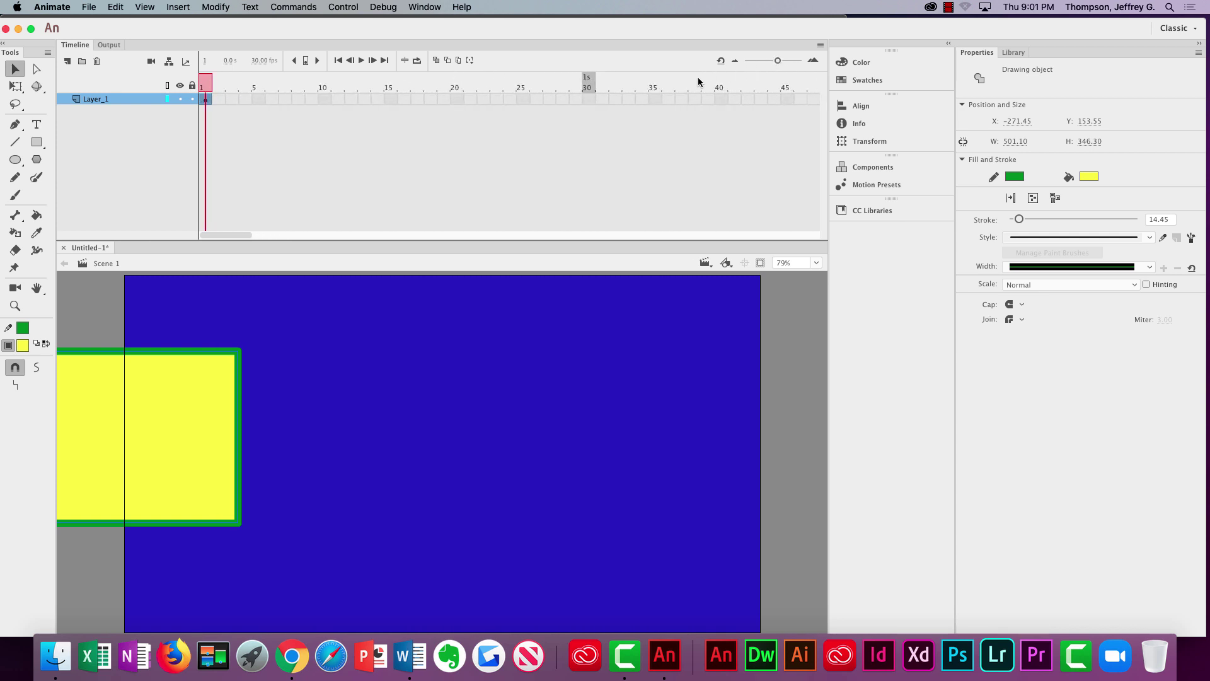
pyautogui.click(588, 99)
pyautogui.rightClick(586, 100)
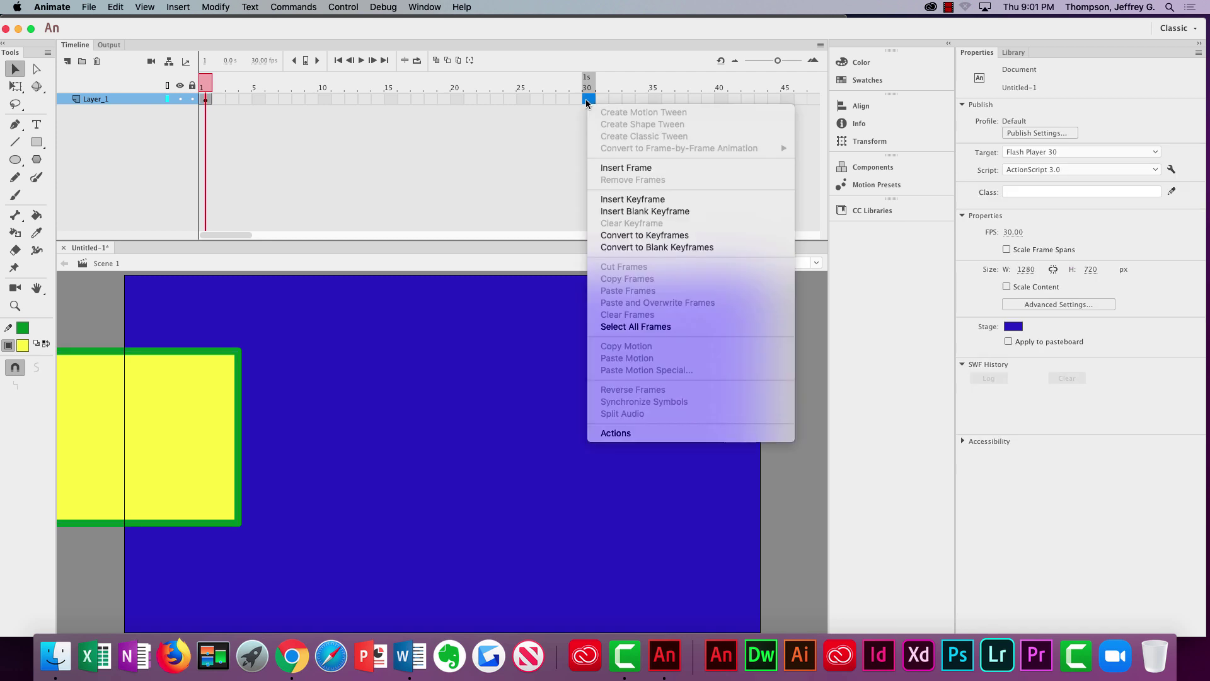
pyautogui.click(629, 200)
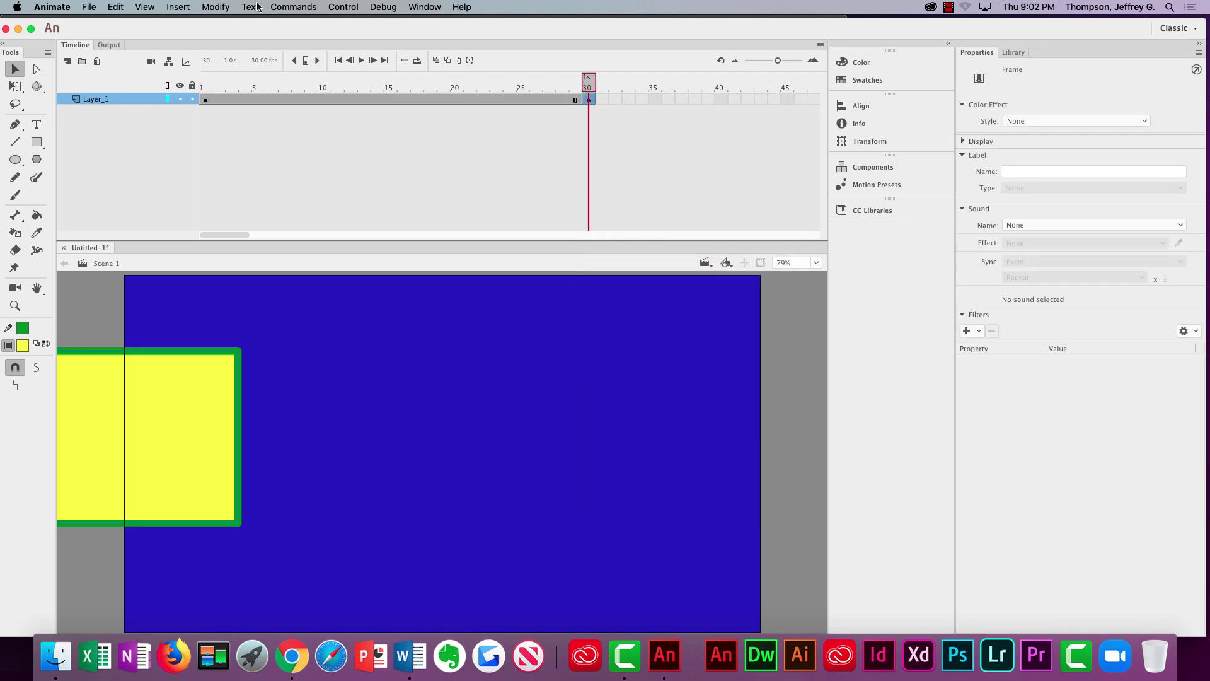
pyautogui.click(176, 7)
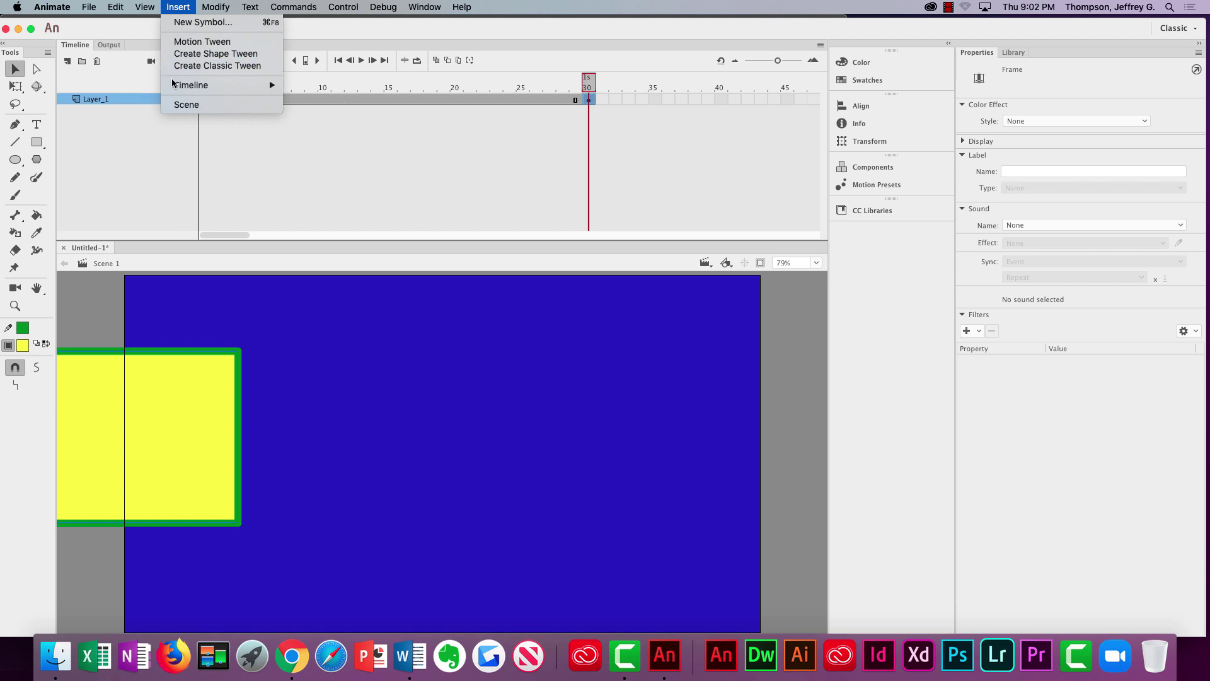
pyautogui.moveTo(174, 88)
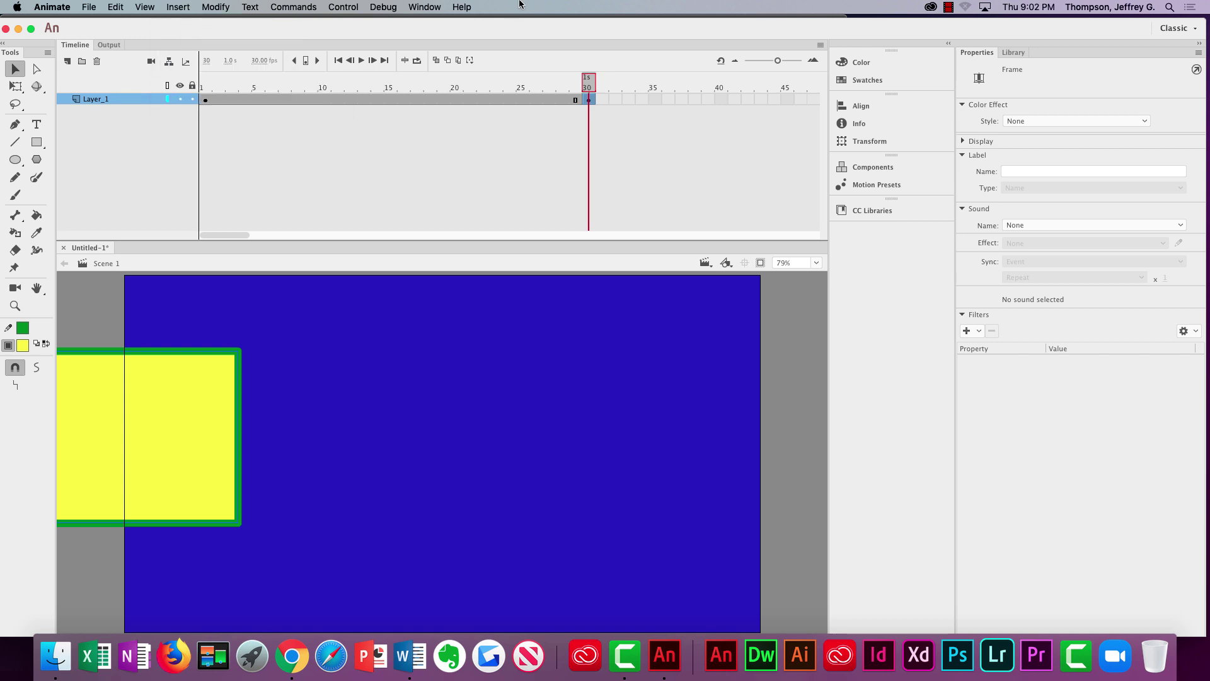
pyautogui.click(321, 133)
# - In the frame 30 keyframe, move the yellow rectangle across the stage until it extends past the right edge
pyautogui.click(203, 99)
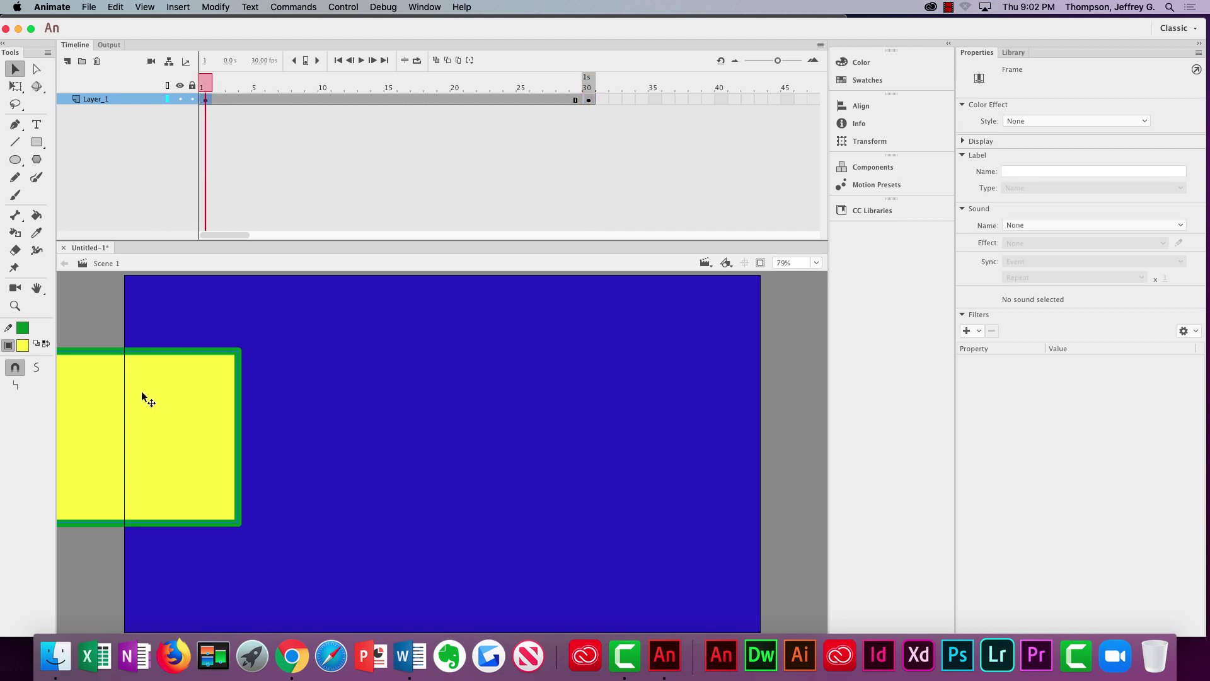
pyautogui.click(588, 99)
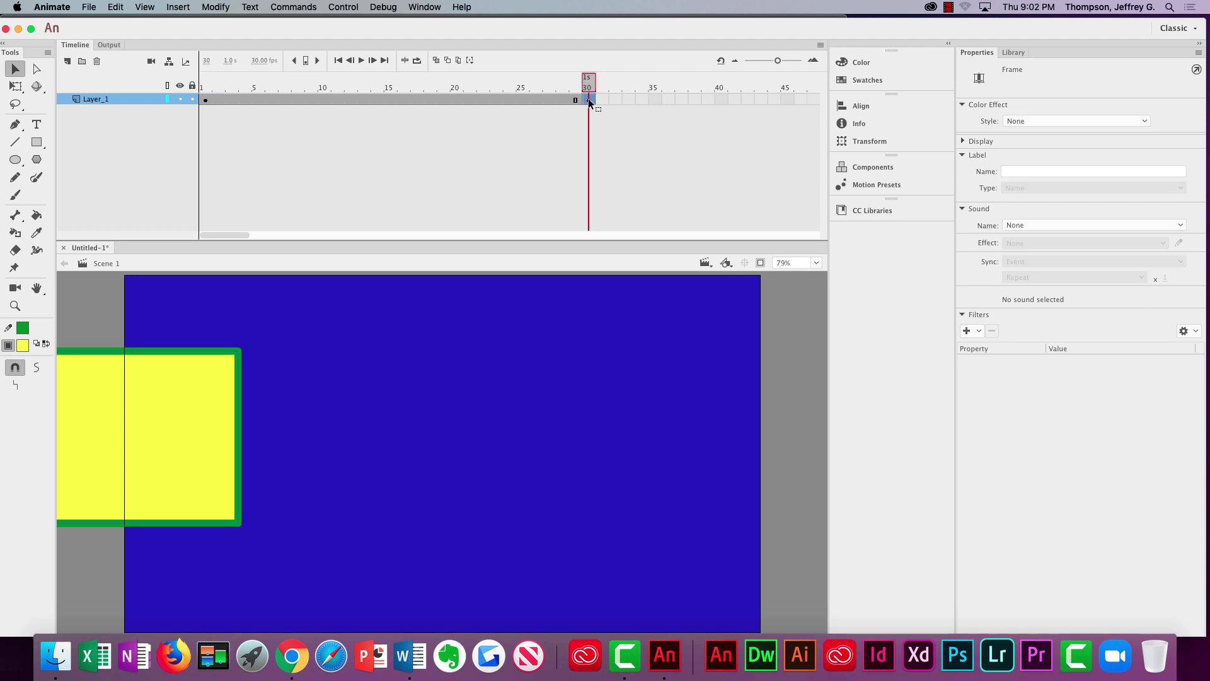
pyautogui.moveTo(157, 384)
pyautogui.mouseDown()
pyautogui.moveTo(559, 394)
pyautogui.moveTo(799, 372)
pyautogui.mouseUp()
pyautogui.click(592, 83)
# - Rewind to the first frame and play the timeline repeatedly to check how the rectangle changes position between the keyframes
pyautogui.hotkey('shift', ',')
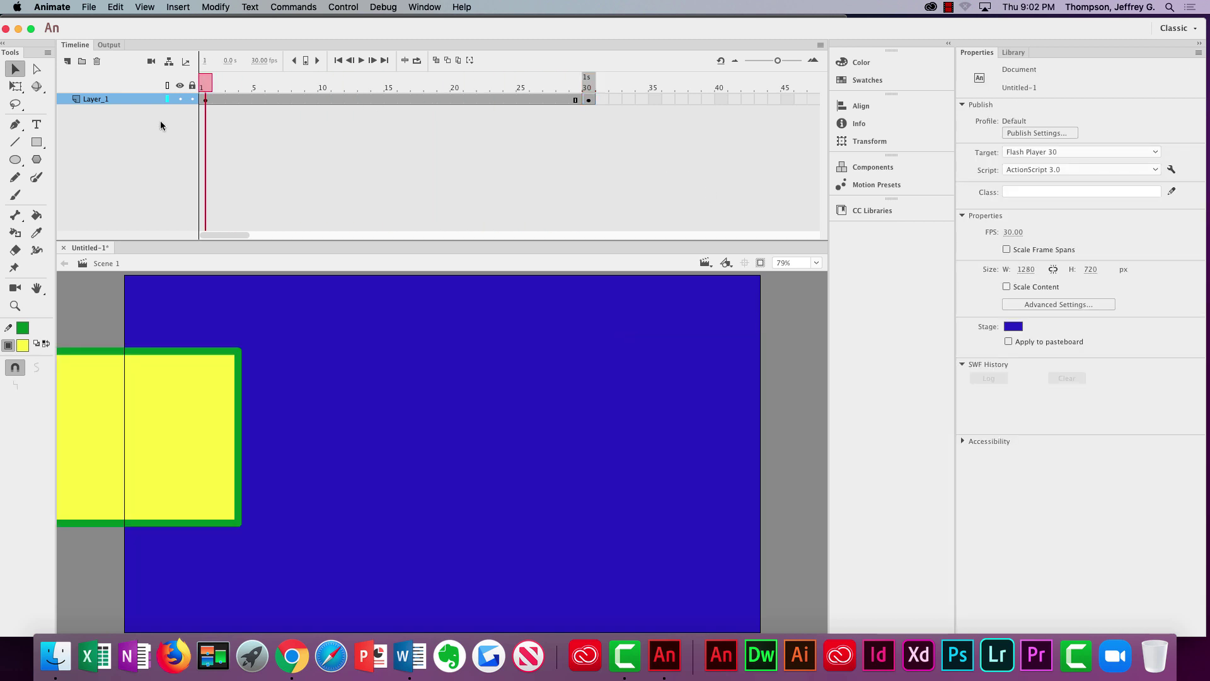
pyautogui.press('Return')
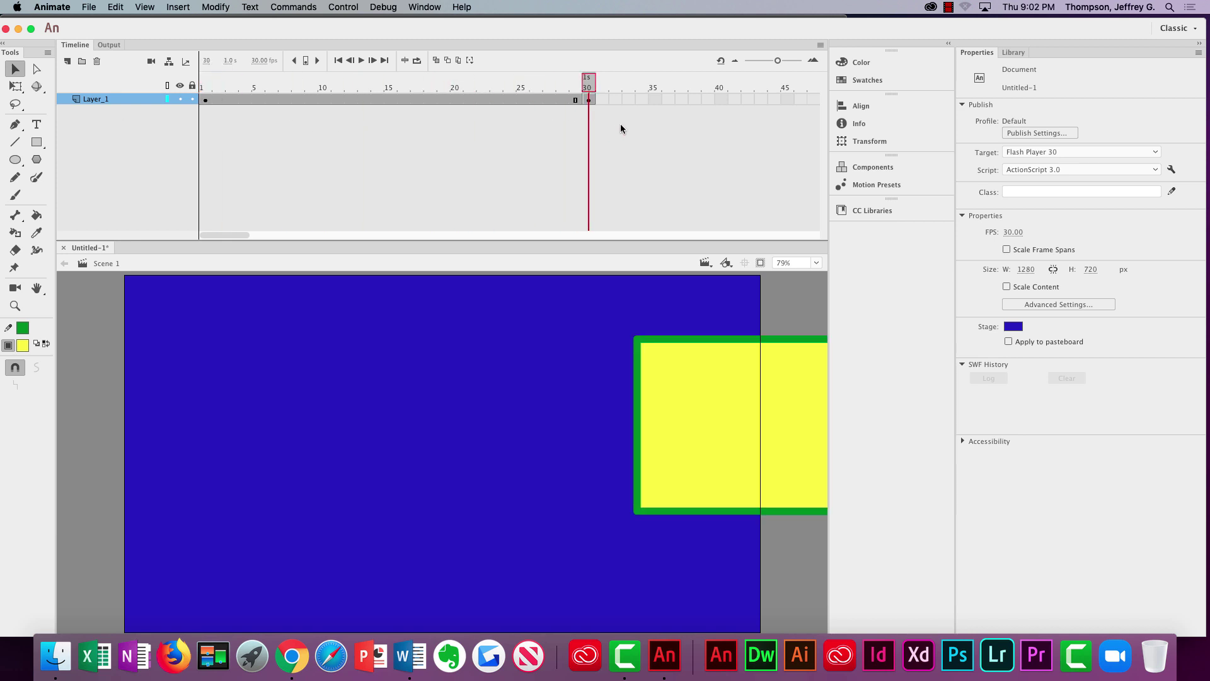
pyautogui.press('Return')
pyautogui.press('Return')
pyautogui.click(362, 60)
pyautogui.click(360, 60)
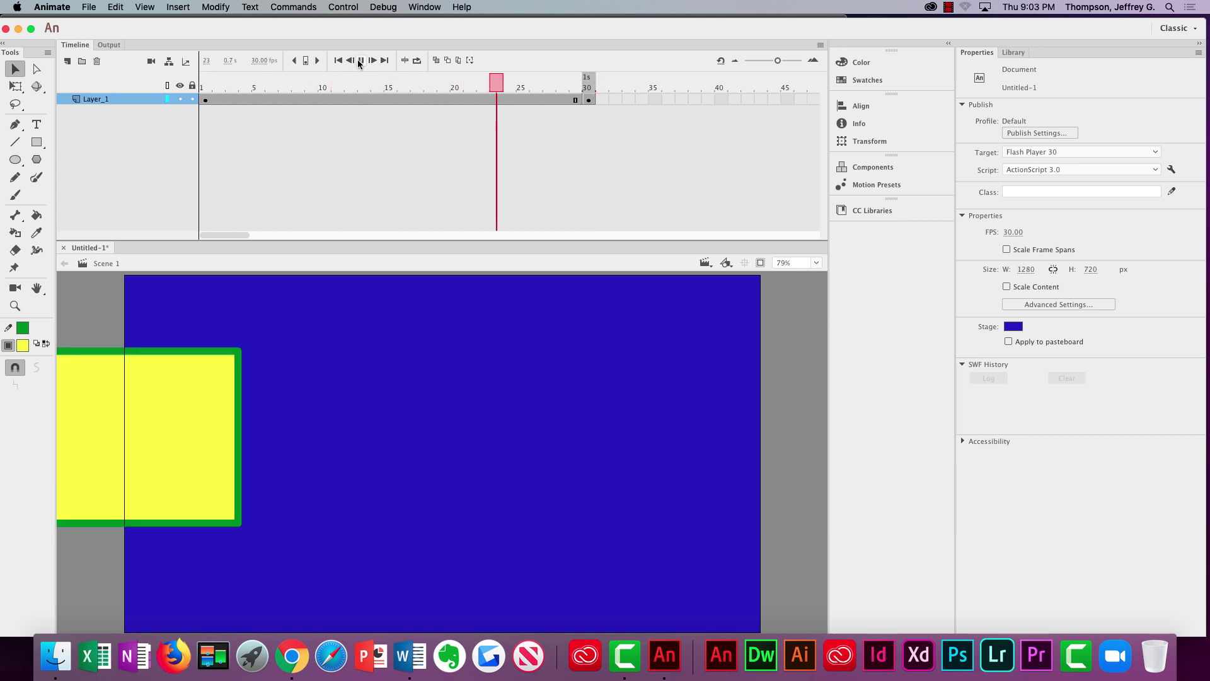
pyautogui.click(360, 60)
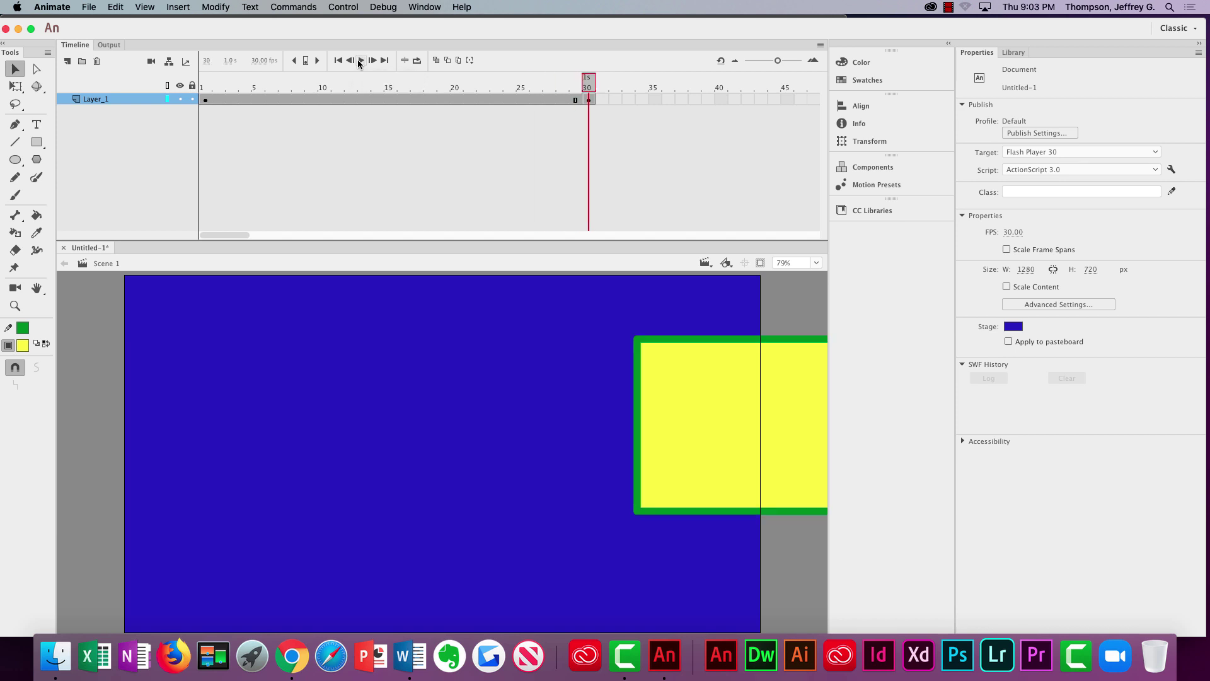
pyautogui.click(360, 61)
pyautogui.click(359, 60)
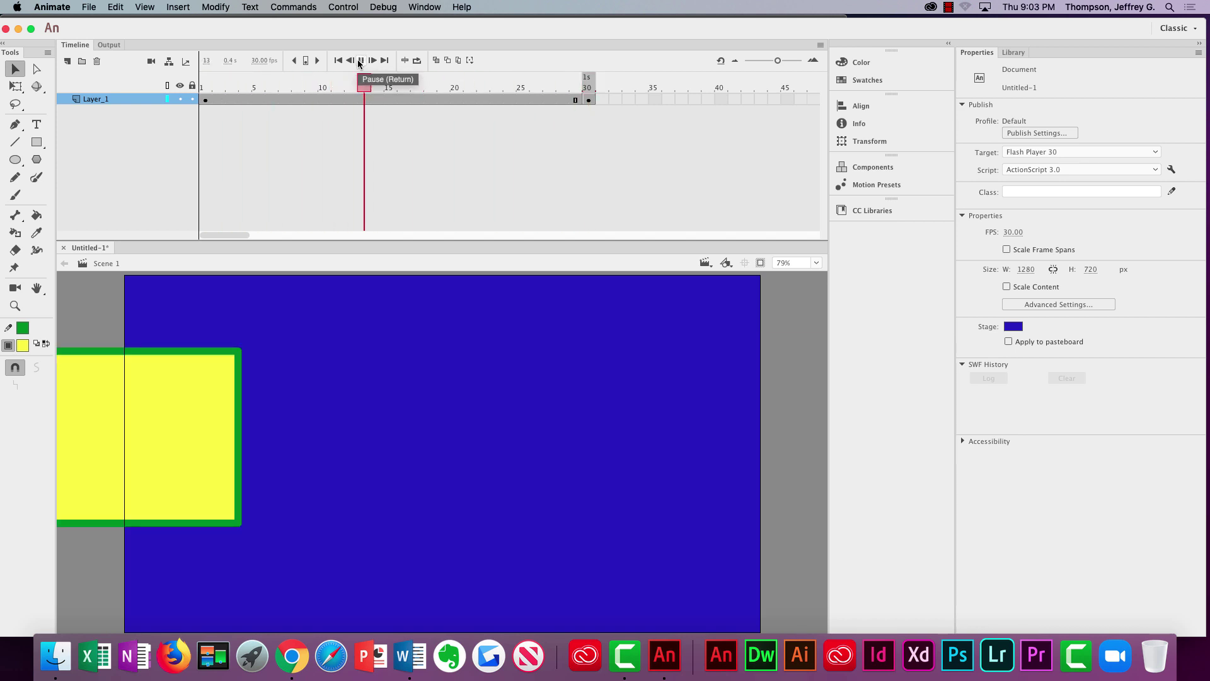
pyautogui.click(359, 61)
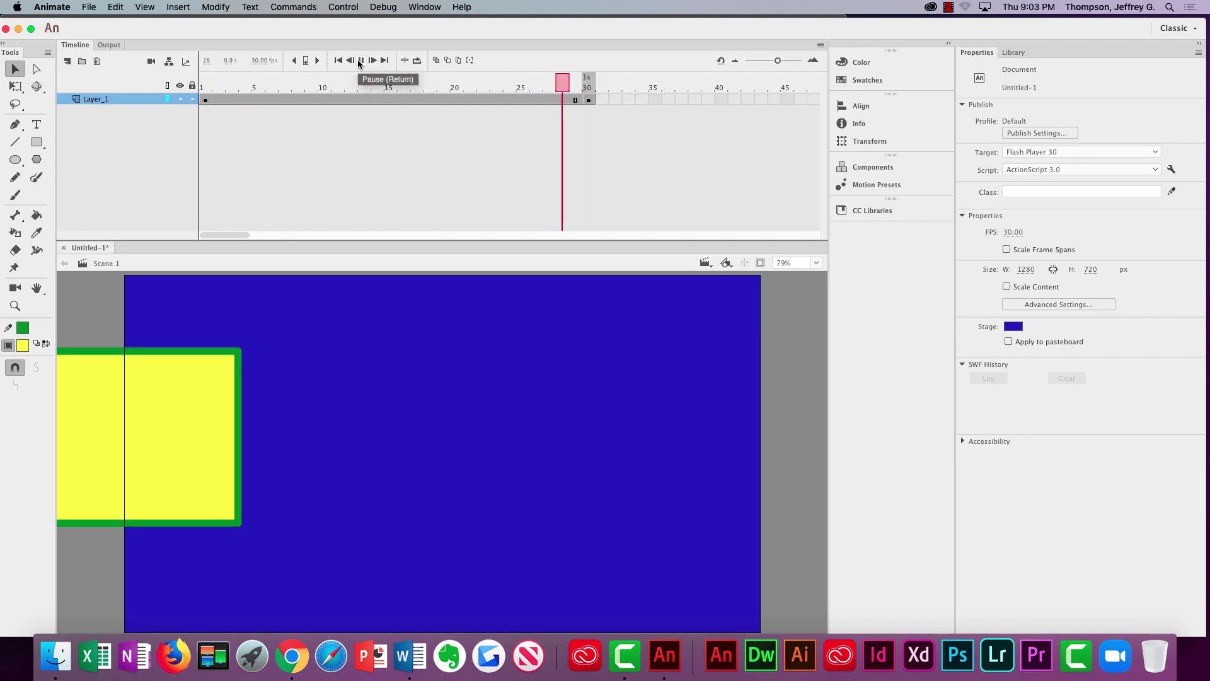
pyautogui.click(360, 60)
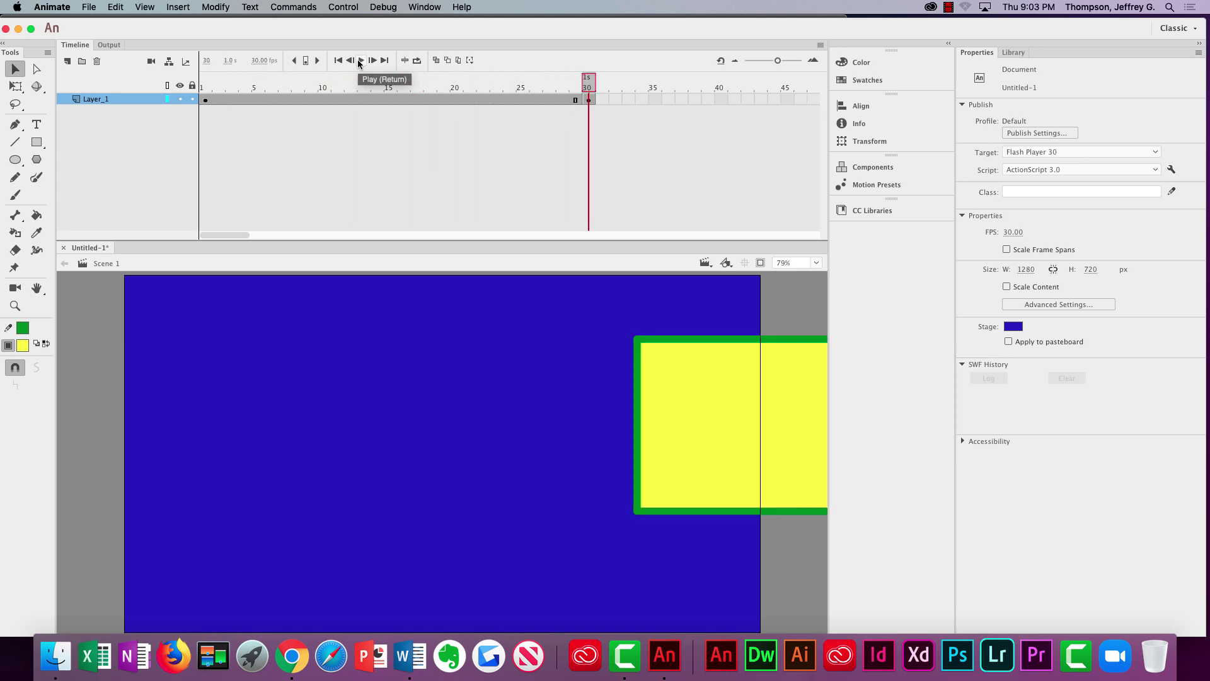
pyautogui.click(360, 60)
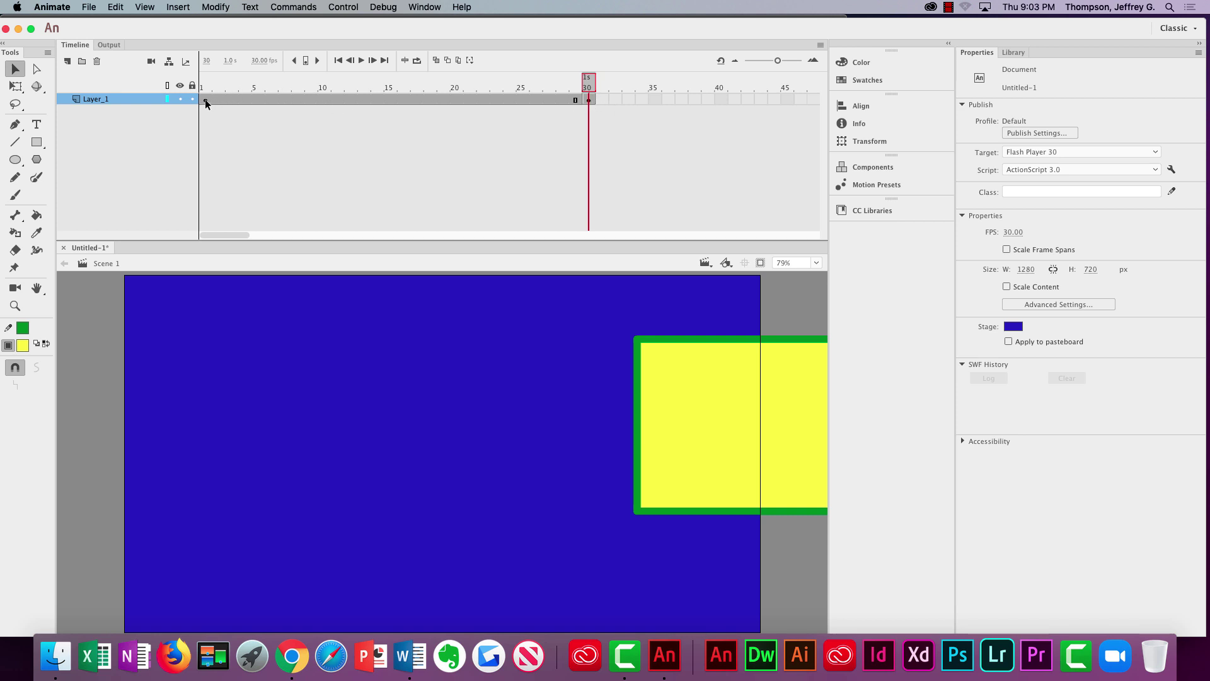
# - Create a classic tween between the keyframes at frames 1 and 30, and scrub the playhead to frame 30
pyautogui.rightClick(382, 98)
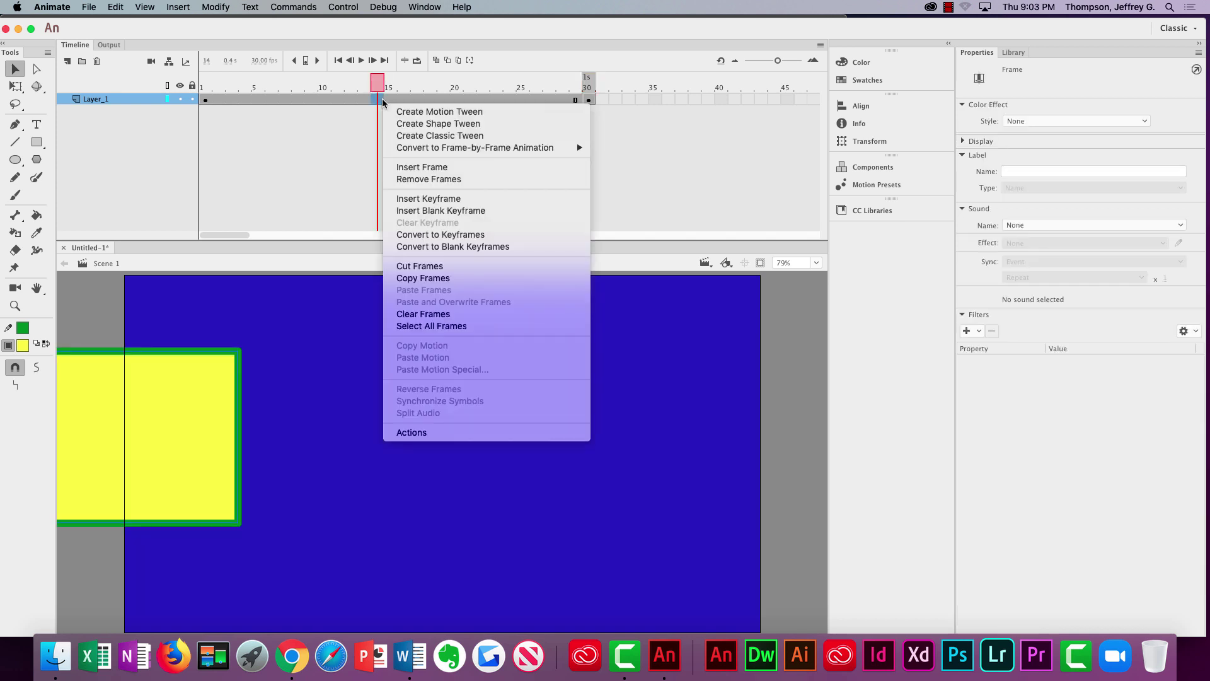
pyautogui.click(410, 137)
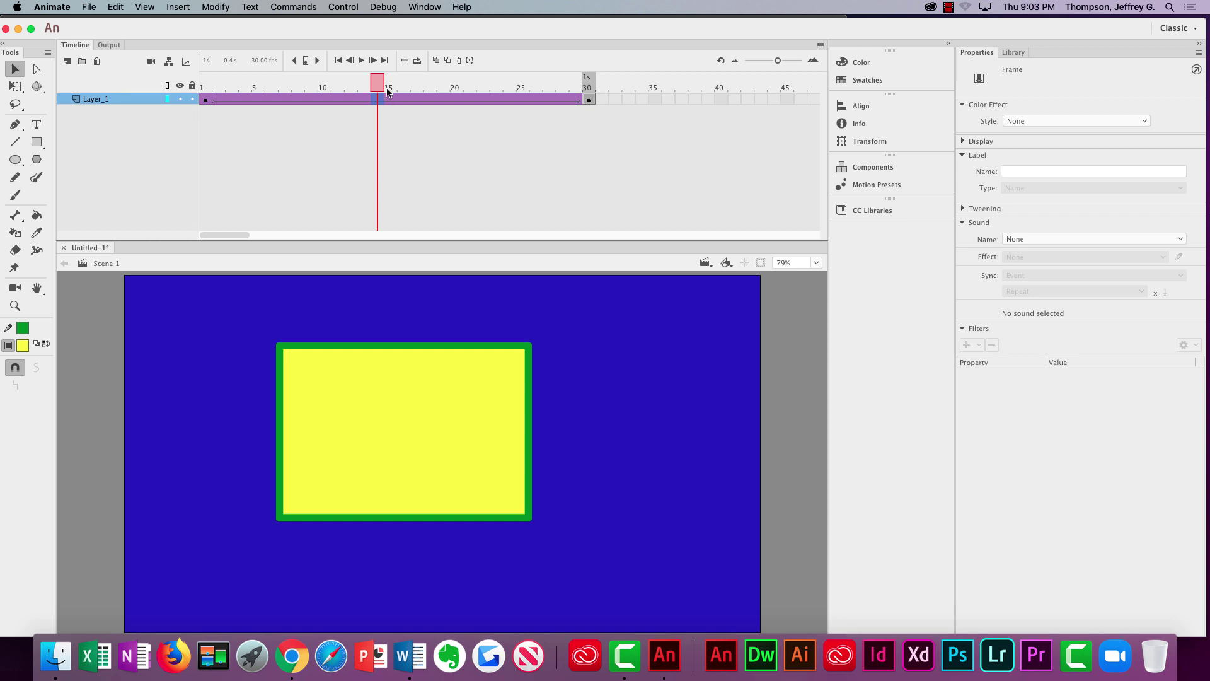
pyautogui.moveTo(382, 90); pyautogui.dragTo(586, 84)
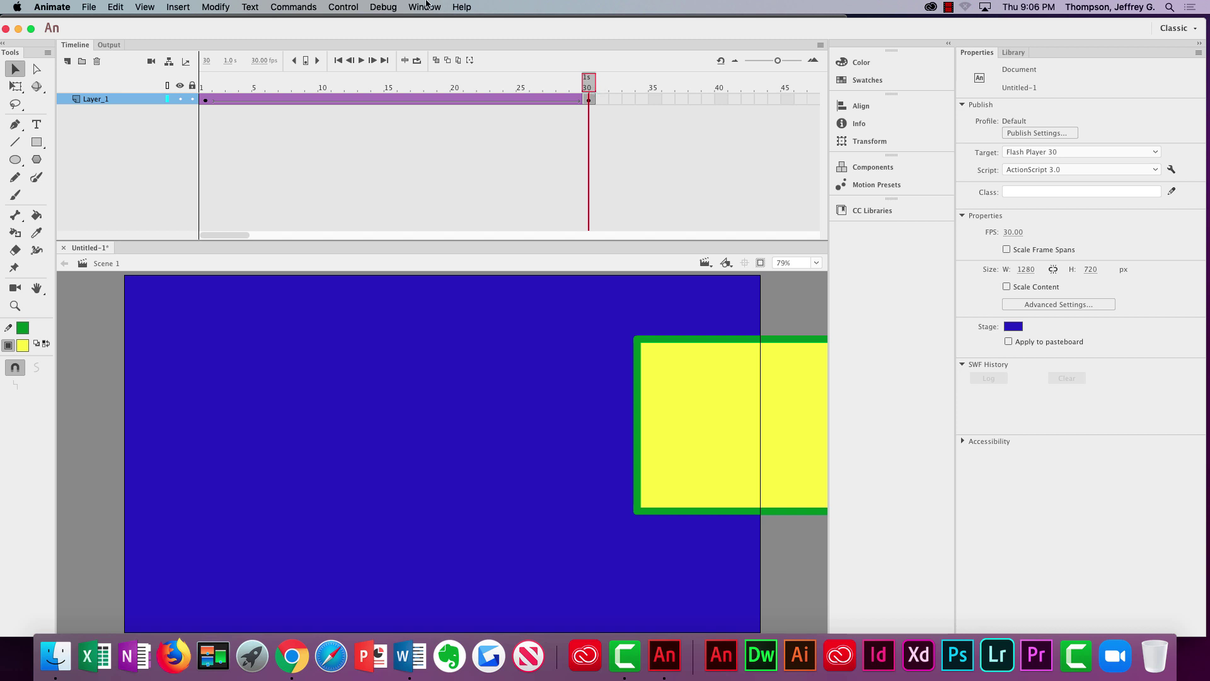
# - Test the movie in a separate preview window, examine the rectangle's motion, and close the preview
pyautogui.click(341, 5)
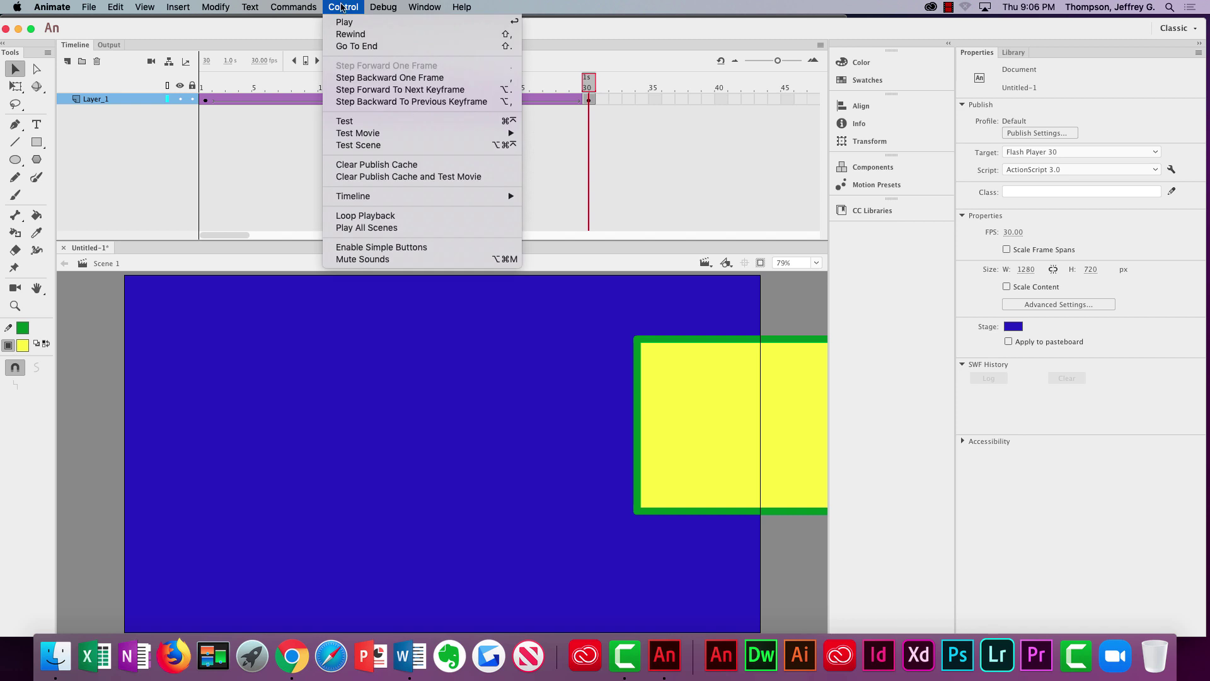
pyautogui.moveTo(362, 138)
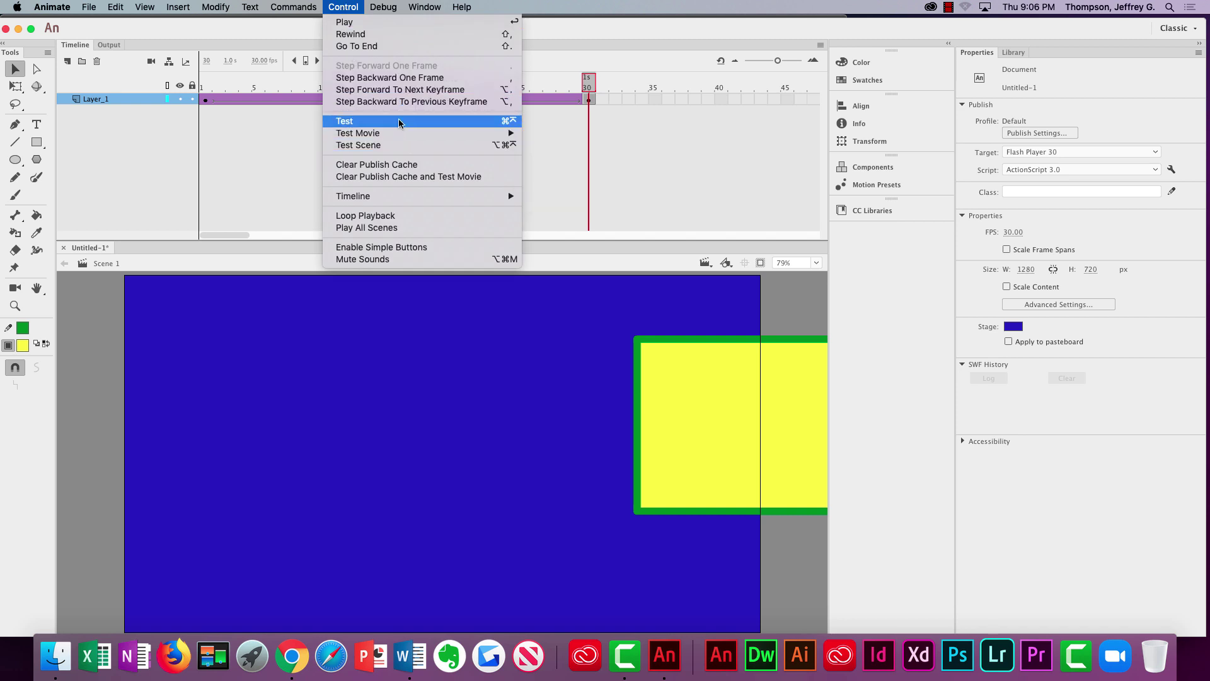
pyautogui.click(583, 6)
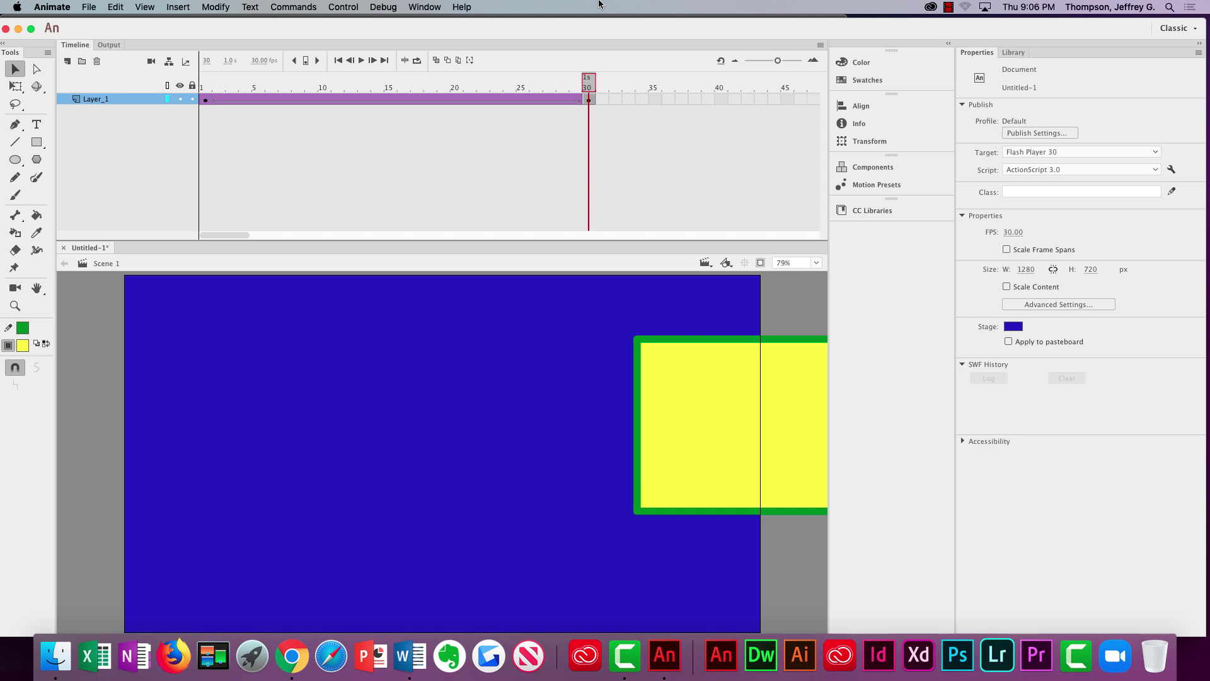
pyautogui.press('super+Return')
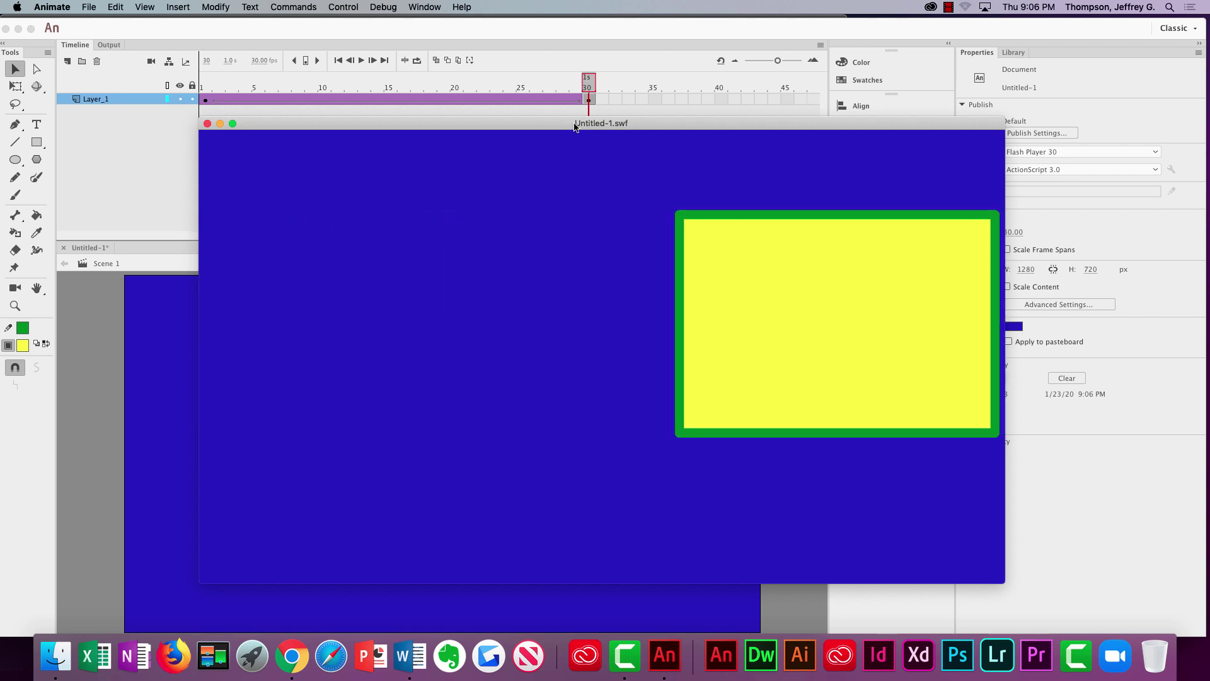
pyautogui.moveTo(524, 127); pyautogui.dragTo(649, 140)
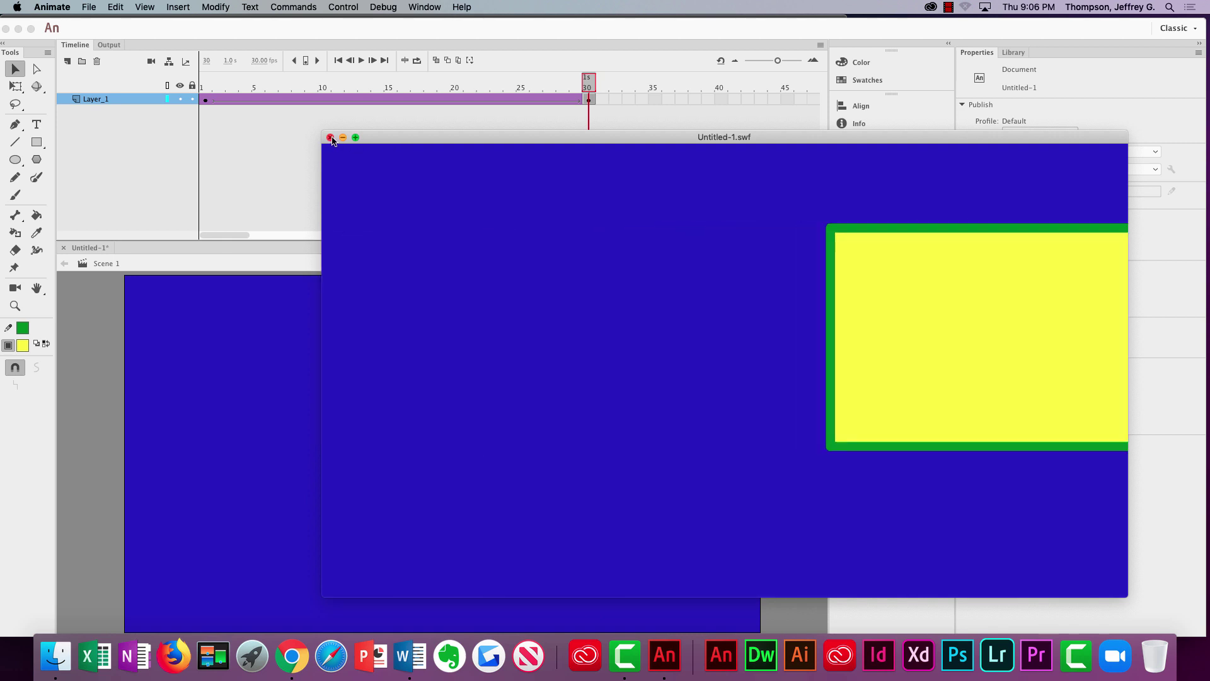
pyautogui.click(330, 138)
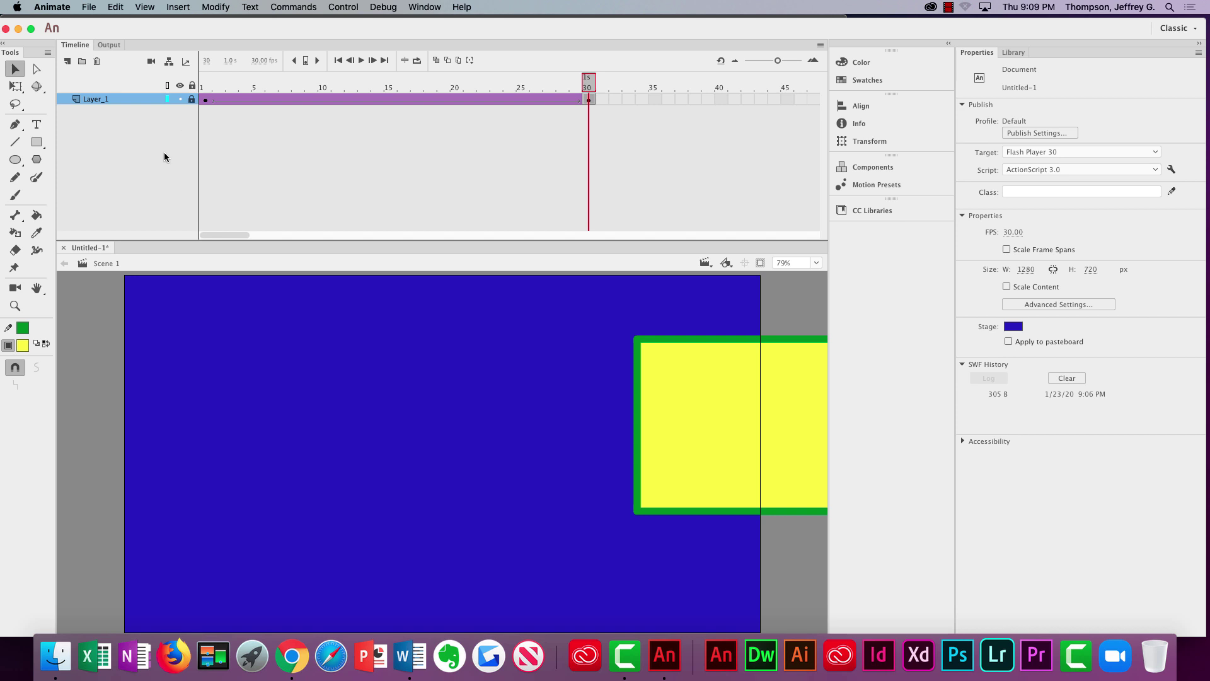
# - Add a new layer above the rectangle's layer and activate the Oval Tool
pyautogui.click(67, 62)
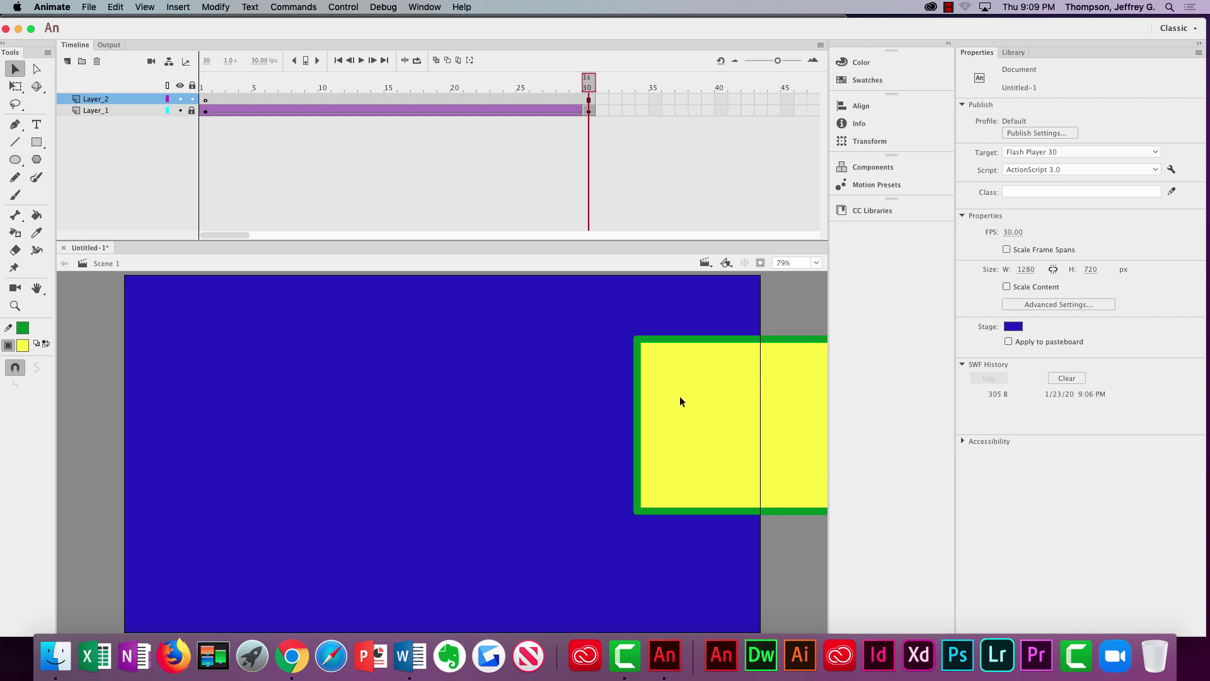
pyautogui.click(16, 162)
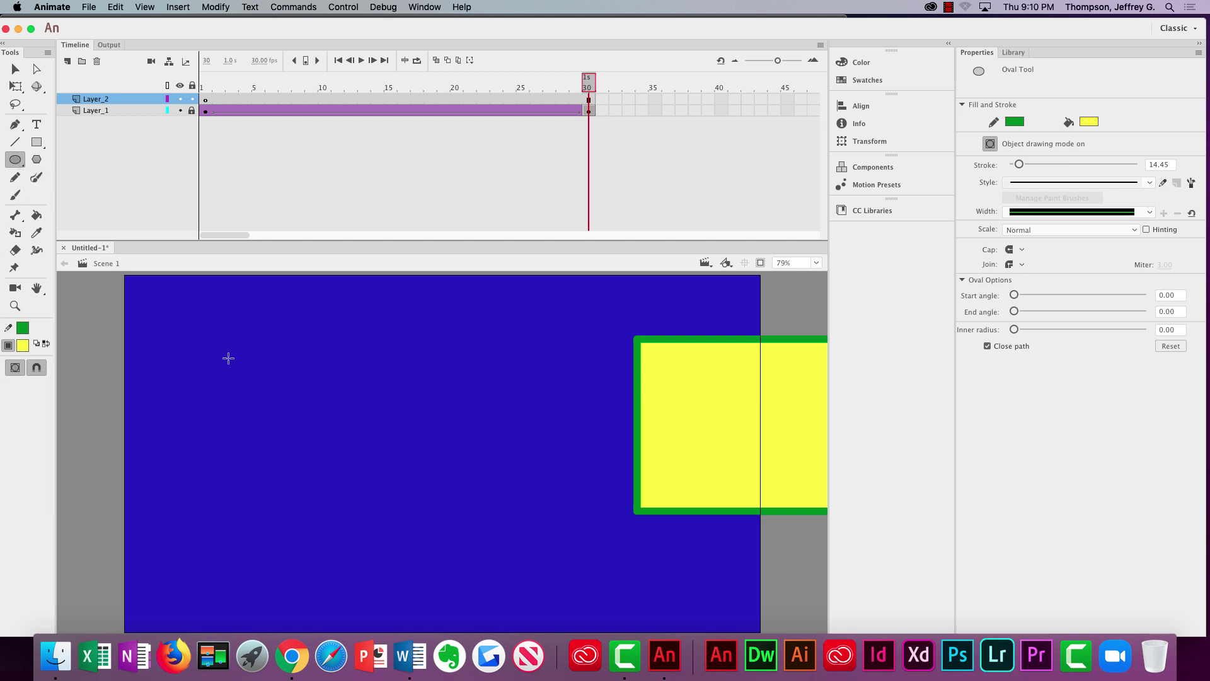
pyautogui.moveTo(223, 354)
pyautogui.mouseDown()
pyautogui.moveTo(365, 498)
pyautogui.moveTo(280, 285)
pyautogui.moveTo(353, 558)
pyautogui.moveTo(372, 318)
pyautogui.moveTo(466, 462)
pyautogui.moveTo(452, 464)
pyautogui.moveTo(455, 586)
pyautogui.moveTo(315, 447)
pyautogui.mouseUp()
pyautogui.moveTo(305, 372); pyautogui.dragTo(458, 401)
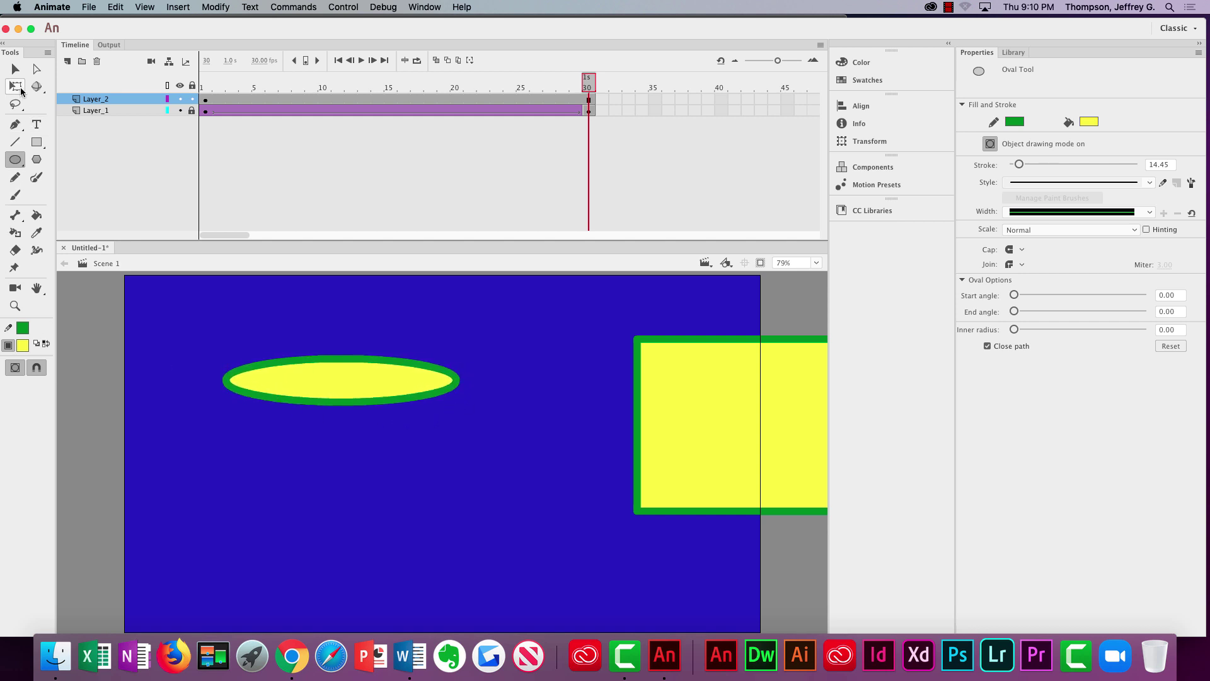
pyautogui.press('super+z')
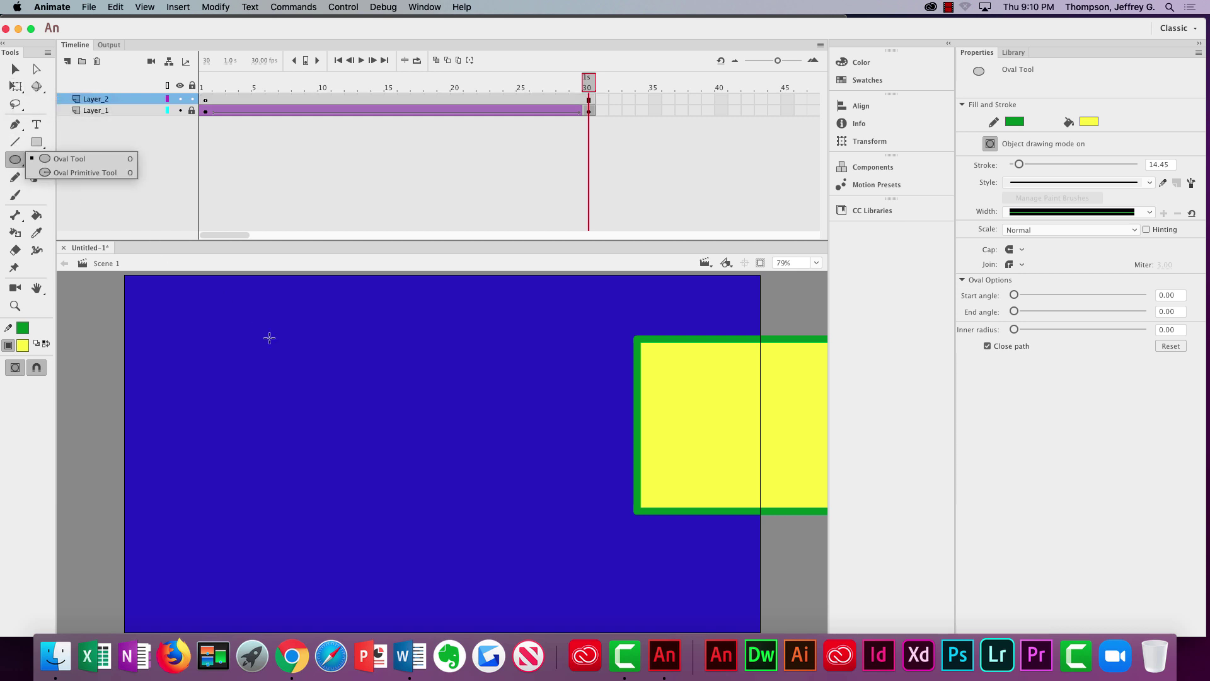
# - Draw a wide yellow oval with a thick green stroke in the stage's upper left area and return to the Selection Tool
pyautogui.moveTo(237, 341)
pyautogui.mouseDown()
pyautogui.moveTo(376, 416)
pyautogui.moveTo(488, 441)
pyautogui.mouseUp()
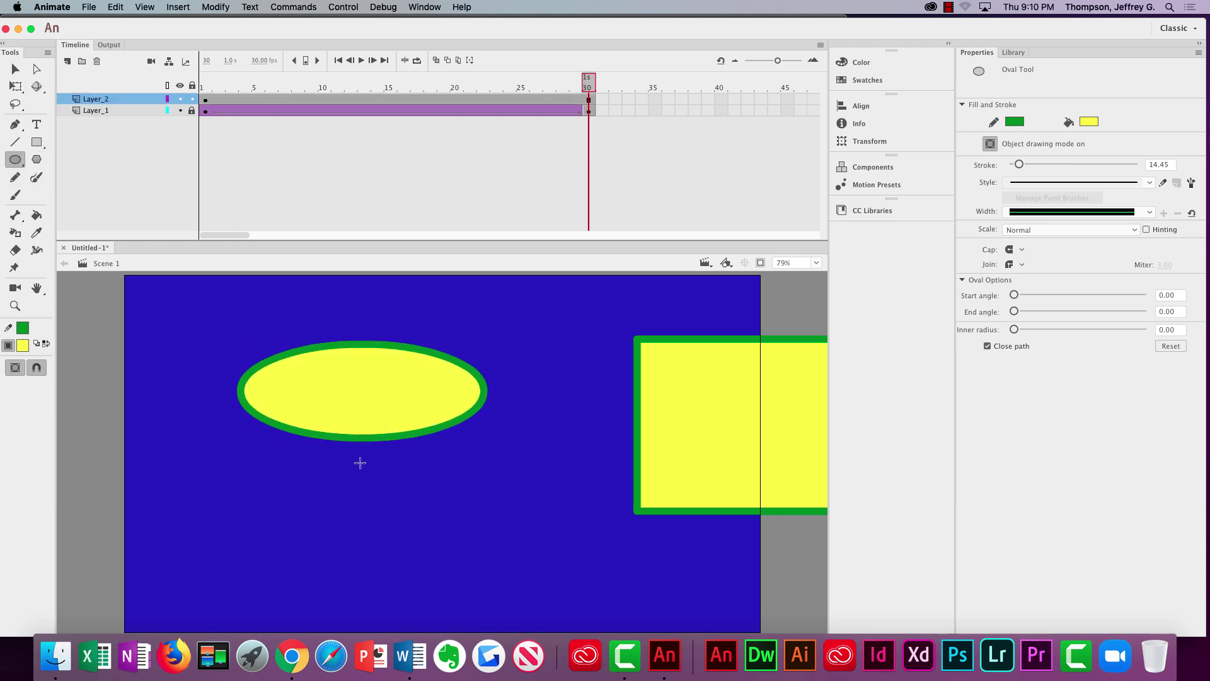
pyautogui.press('v')
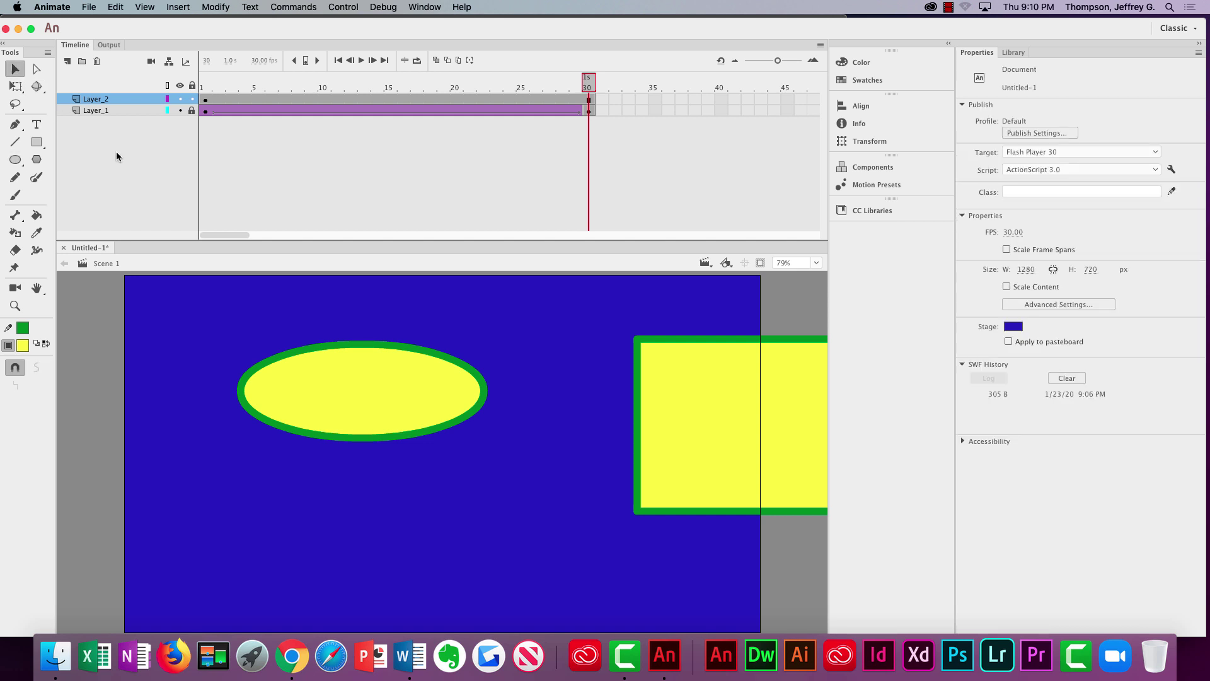
# - Undo the wide yellow oval and draw a circle about 202 px in diameter in the stage's left area instead
pyautogui.click(354, 370)
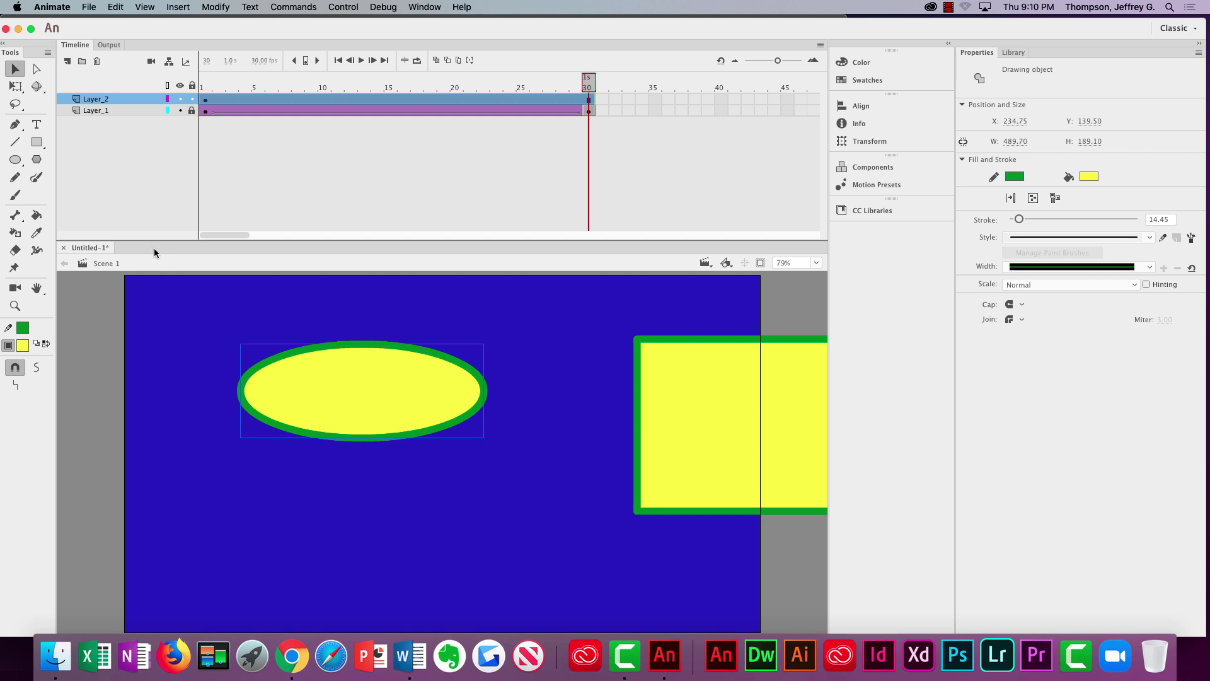
pyautogui.click(17, 90)
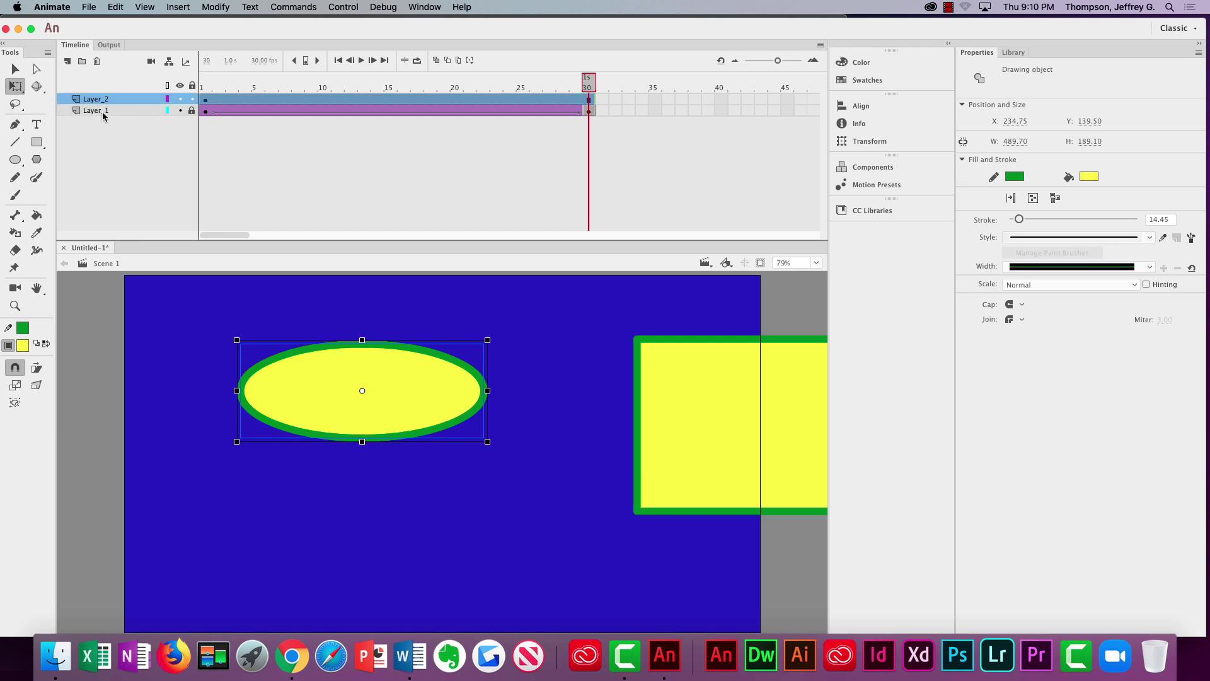
pyautogui.click(17, 72)
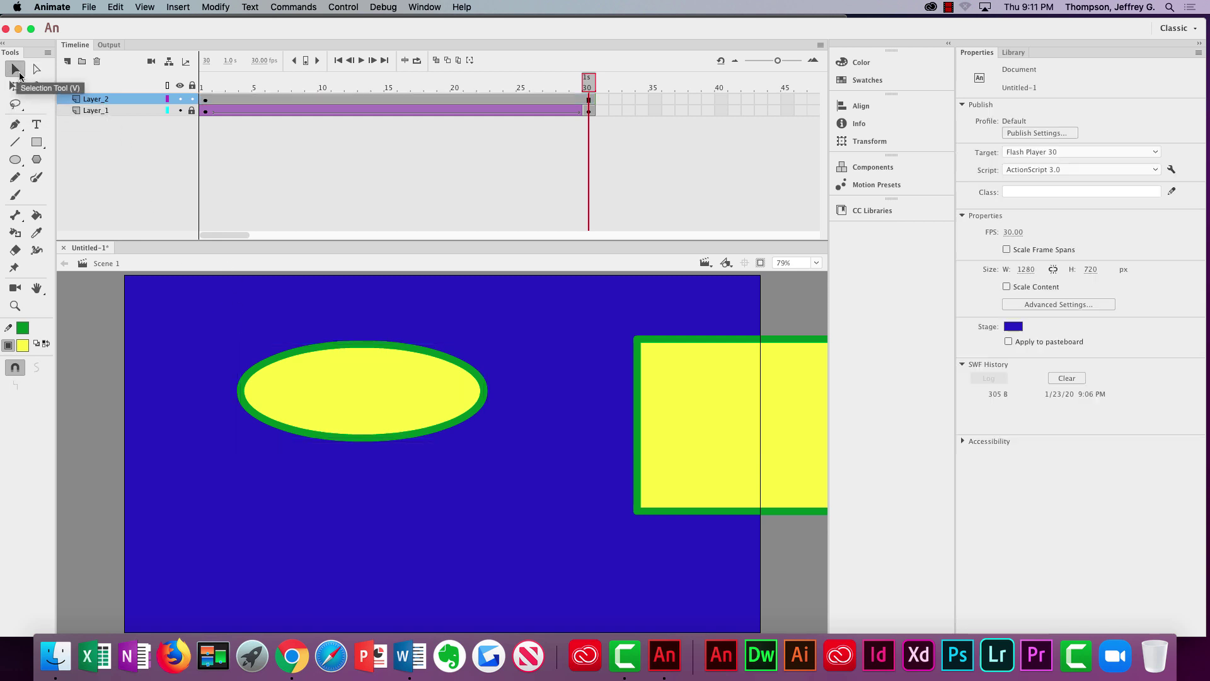
pyautogui.press('super+z')
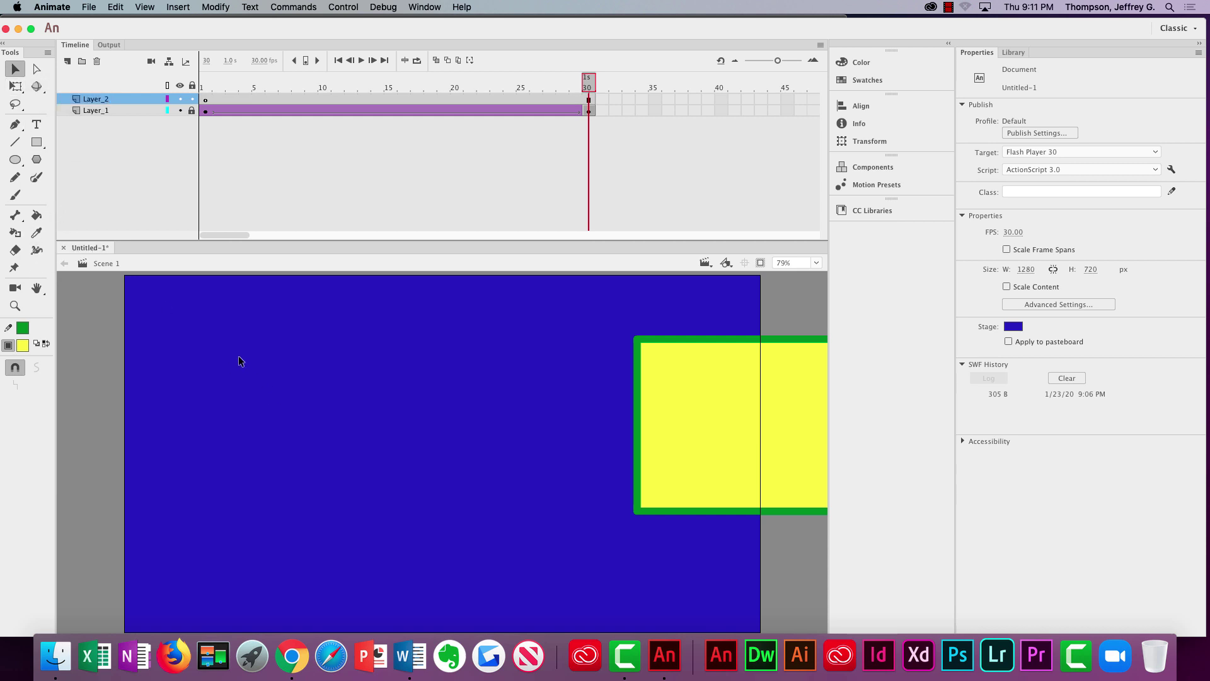
pyautogui.click(15, 160)
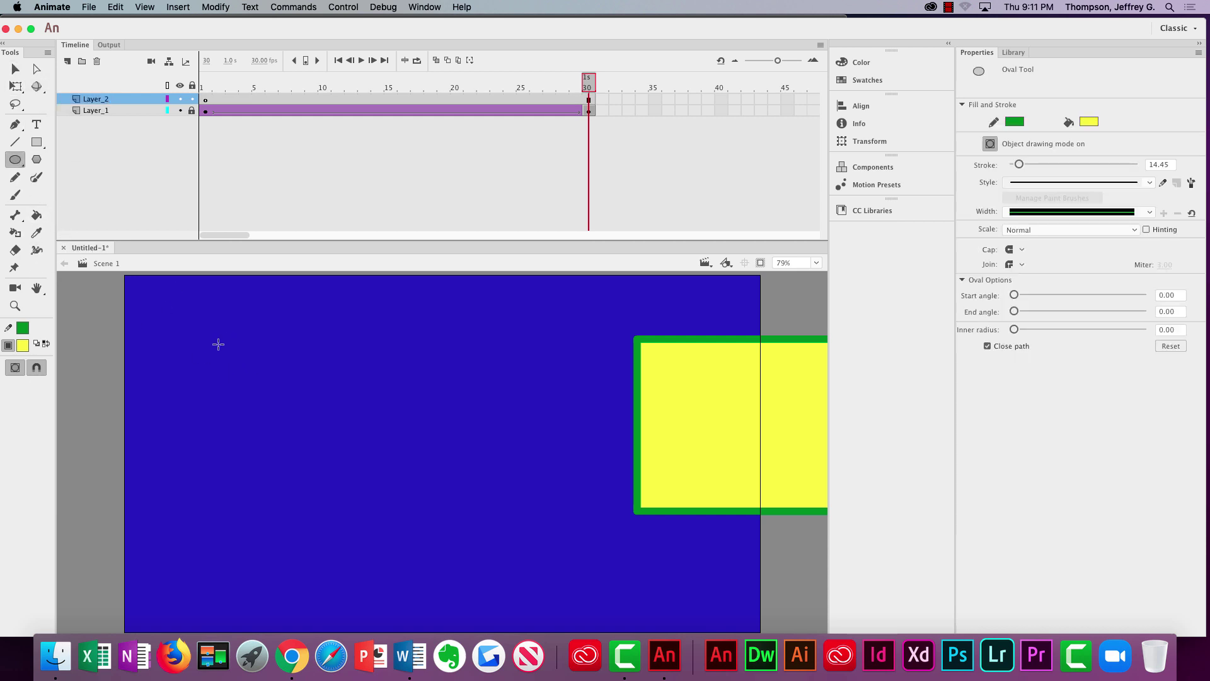
pyautogui.moveTo(194, 381); pyautogui.dragTo(299, 483)
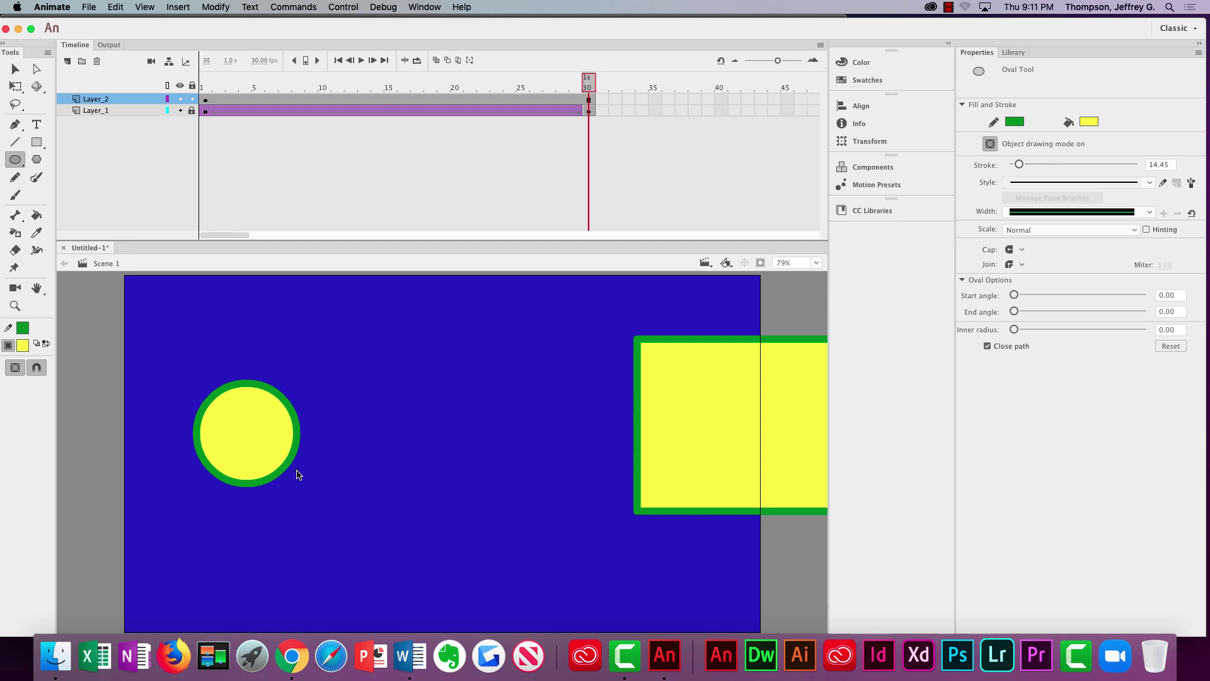
# - Insert a keyframe at frame 30 of Layer_2 and move the circle there across the stage's right edge, to about X 1217, Y 455
pyautogui.click(588, 98)
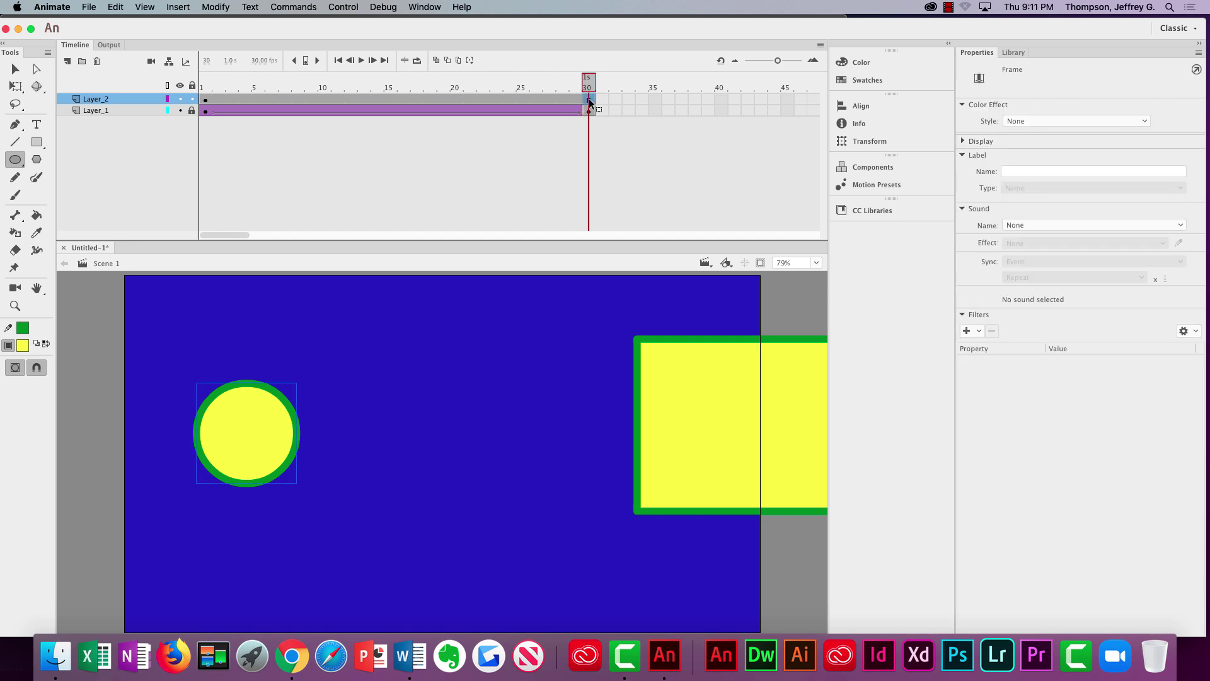
pyautogui.rightClick(589, 100)
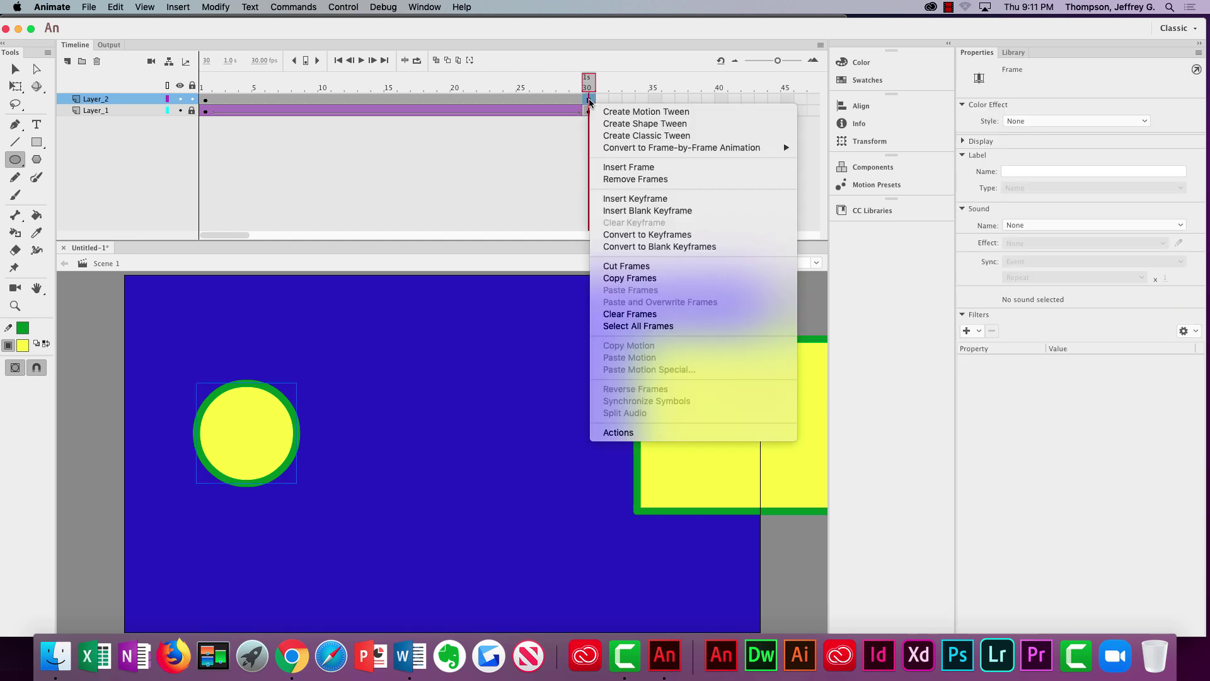
pyautogui.click(637, 200)
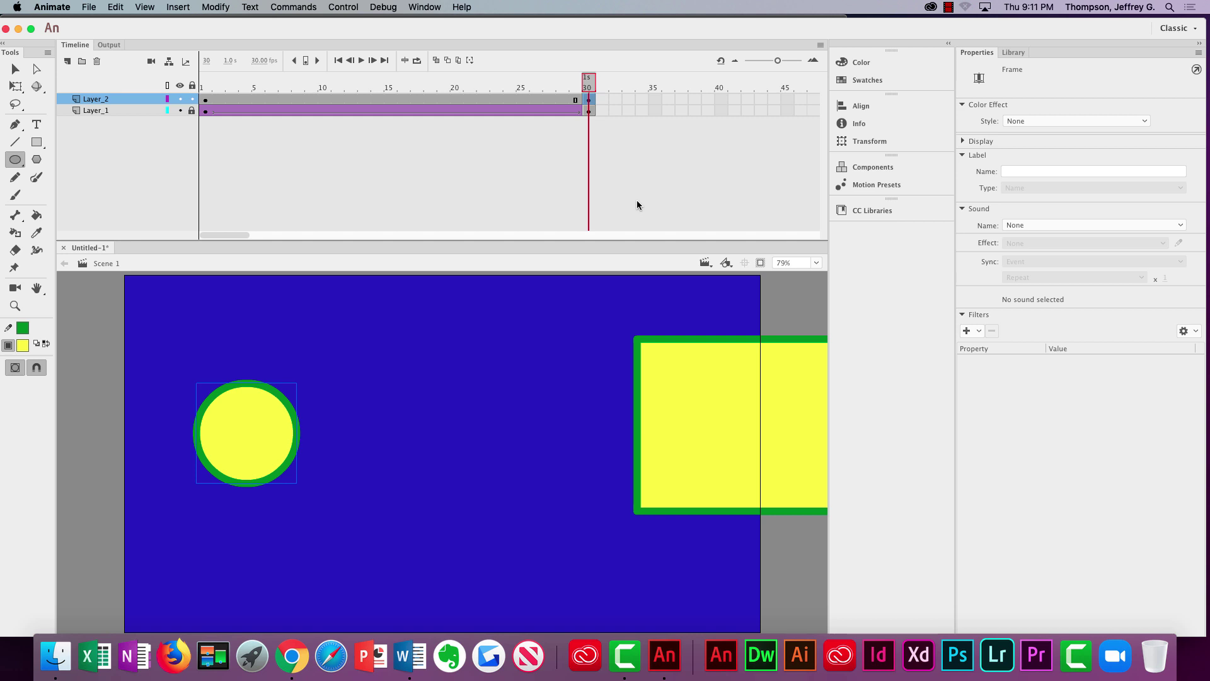
pyautogui.click(636, 199)
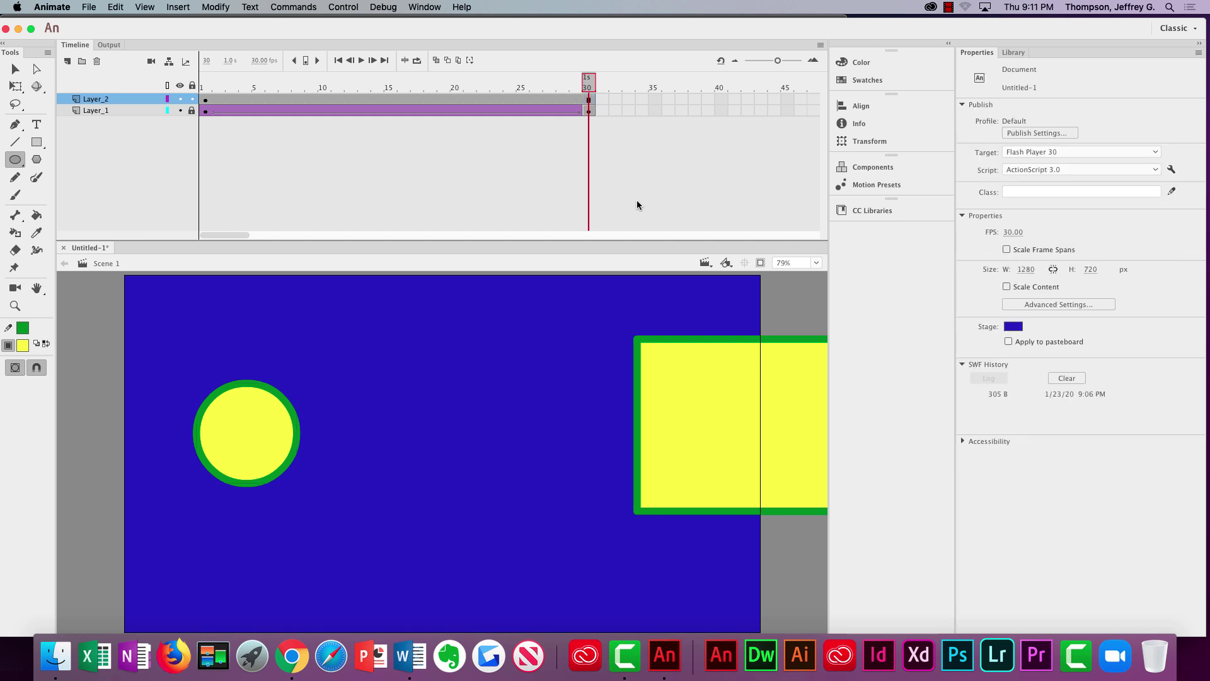
pyautogui.rightClick(588, 101)
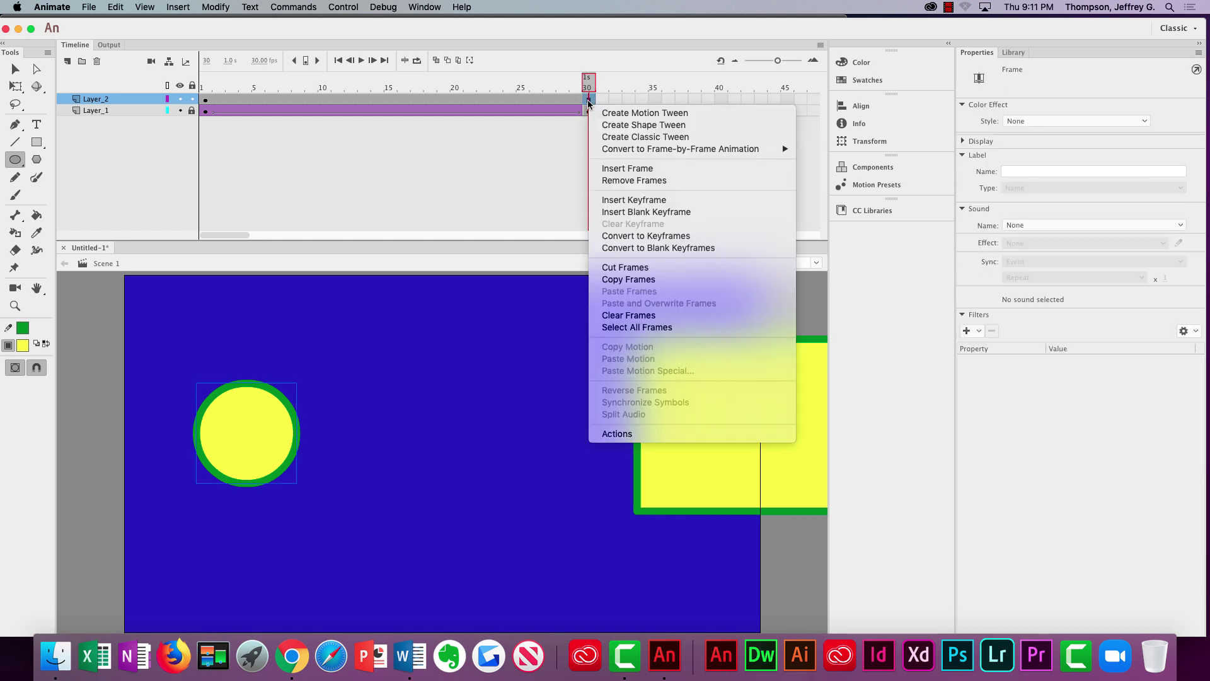
pyautogui.click(621, 199)
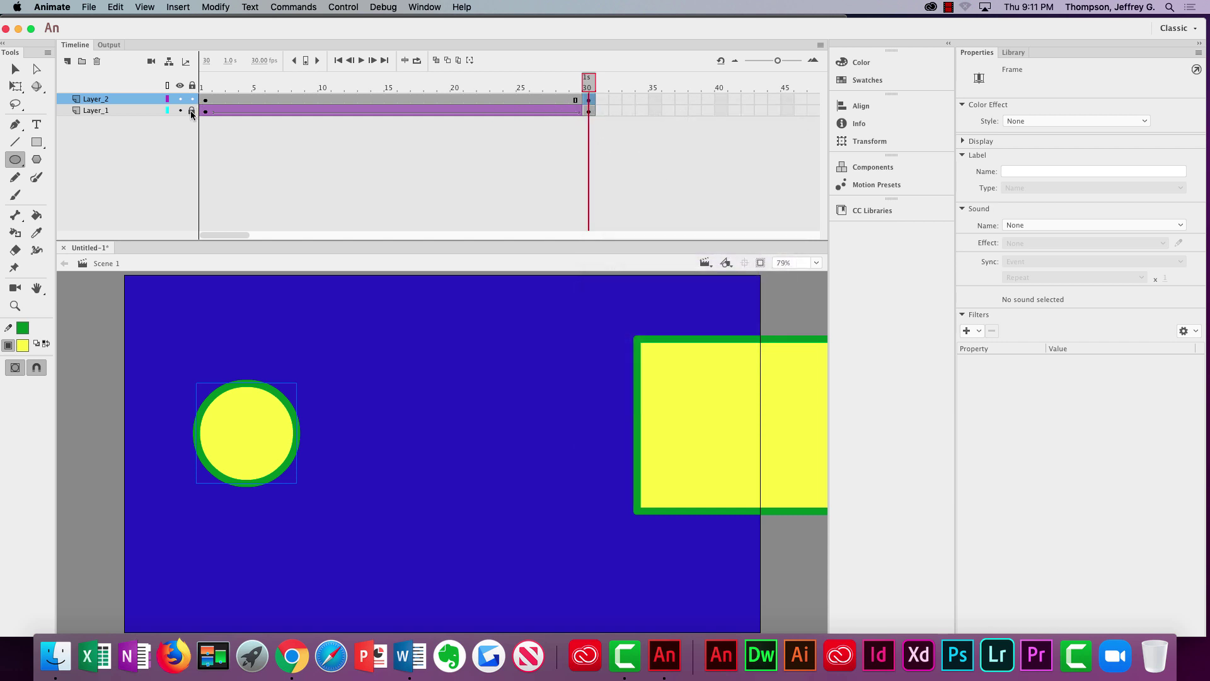
pyautogui.rightClick(588, 100)
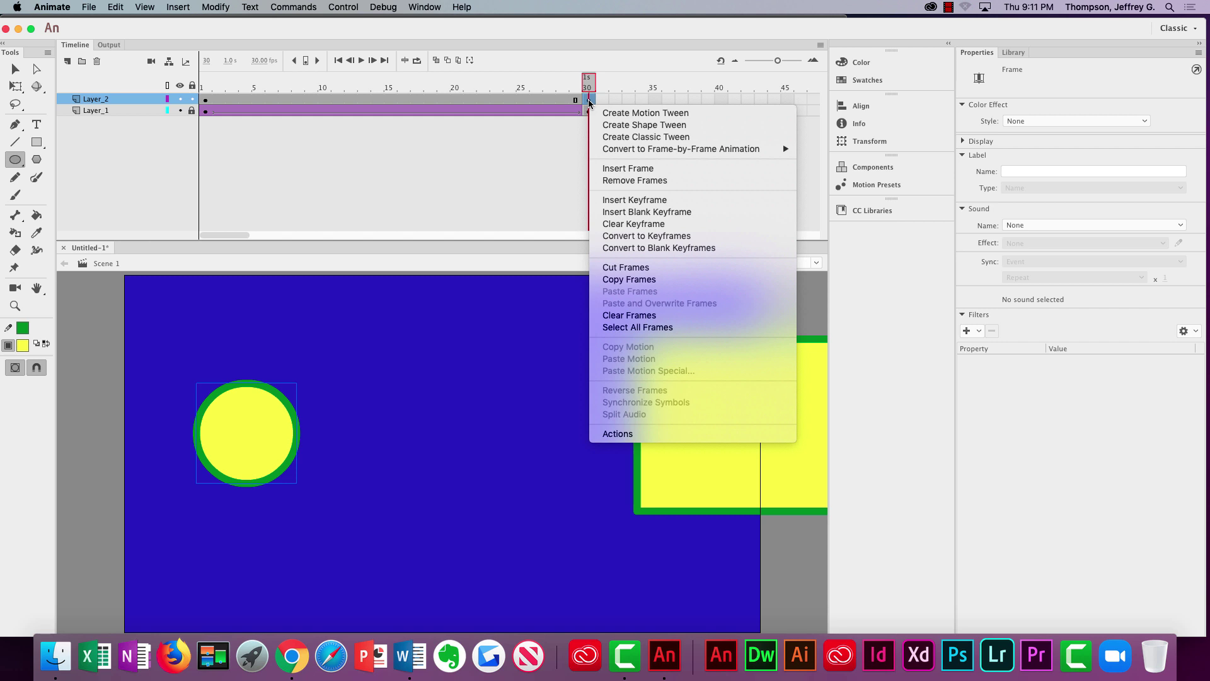
pyautogui.press('Escape')
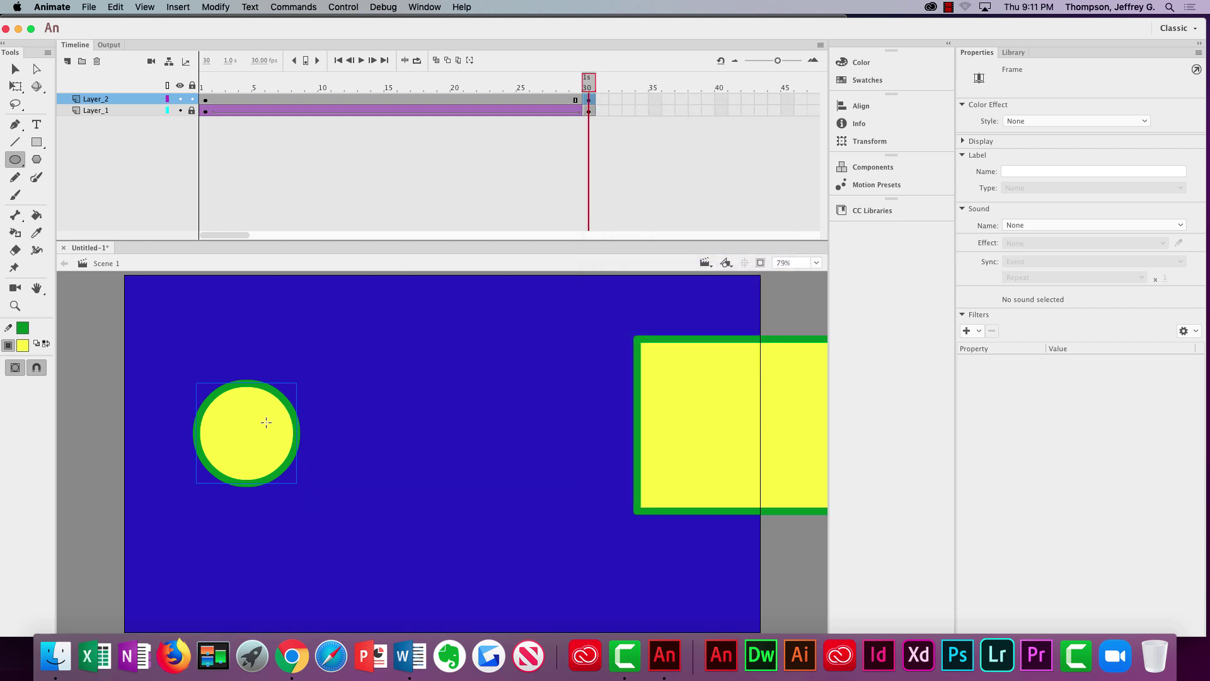
pyautogui.click(15, 69)
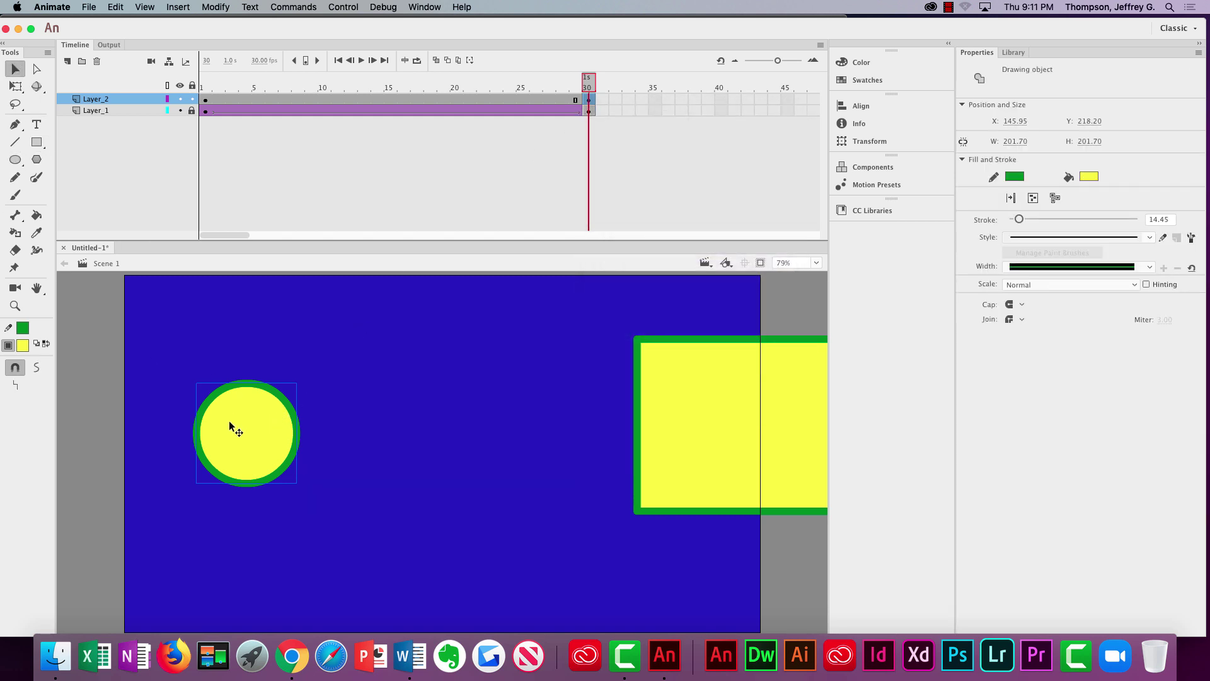
pyautogui.moveTo(236, 429)
pyautogui.mouseDown()
pyautogui.moveTo(325, 456)
pyautogui.moveTo(561, 464)
pyautogui.moveTo(768, 550)
pyautogui.mouseUp()
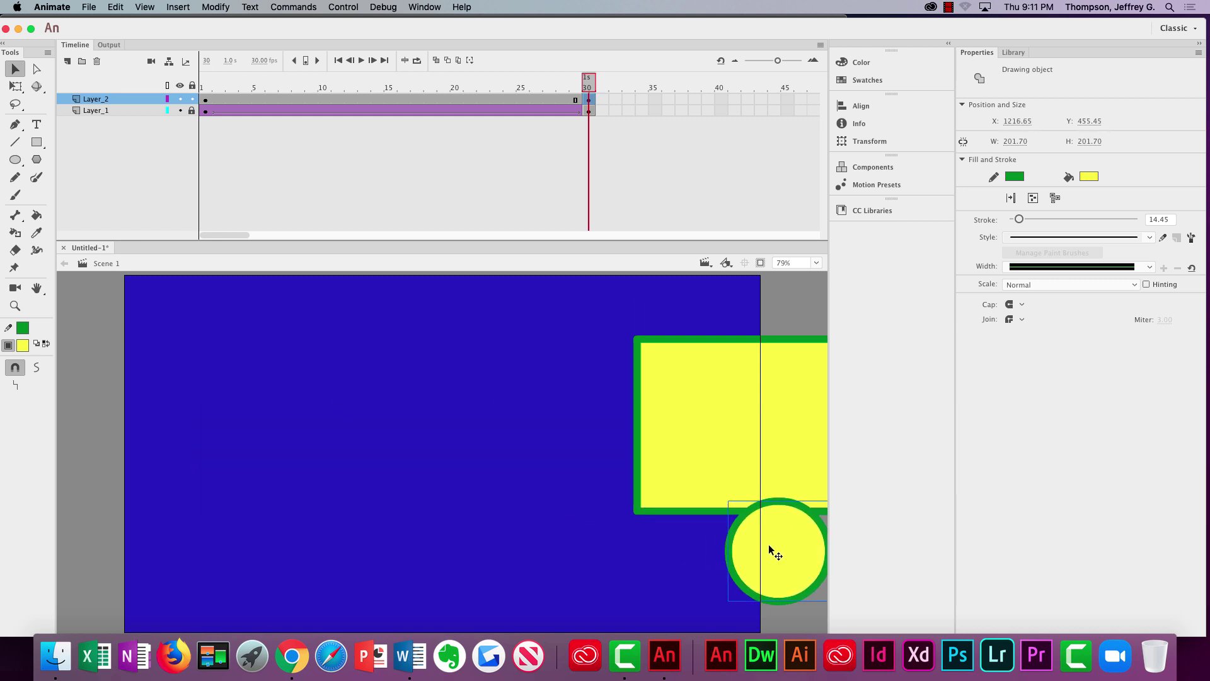
# - Create a classic tween for the circle on Layer_2, test the movie in a preview window, and close the preview
pyautogui.rightClick(379, 100)
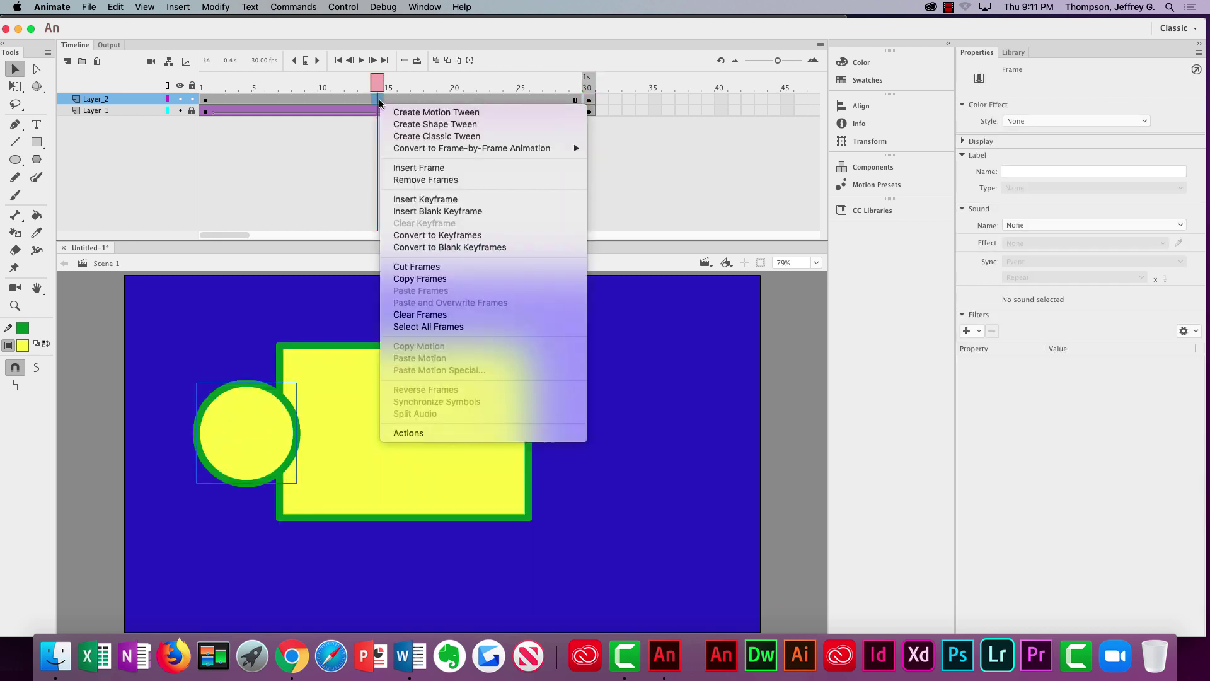
pyautogui.click(413, 137)
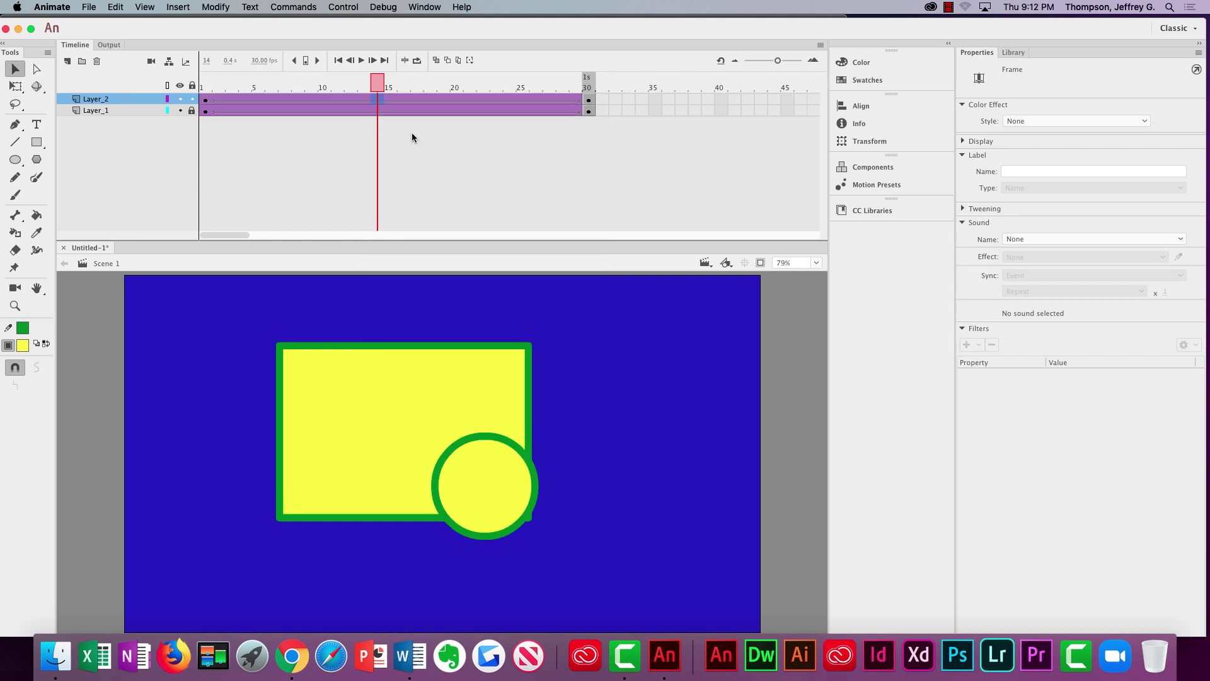
pyautogui.press('super+Return')
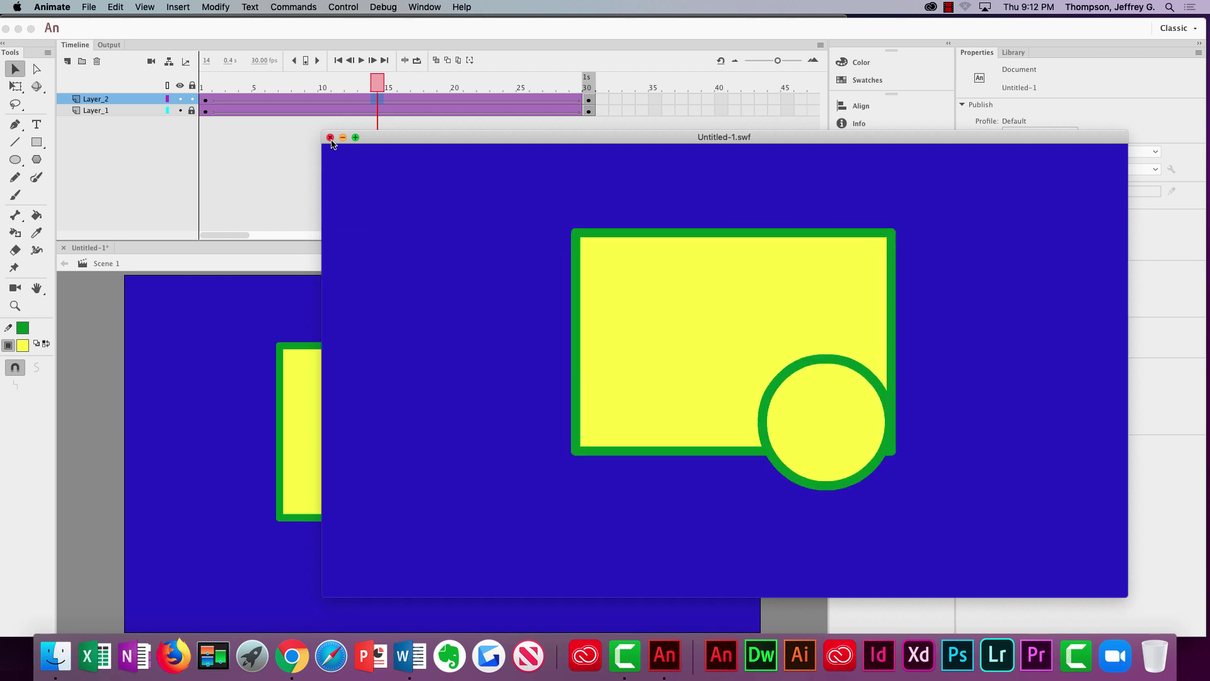
pyautogui.click(330, 138)
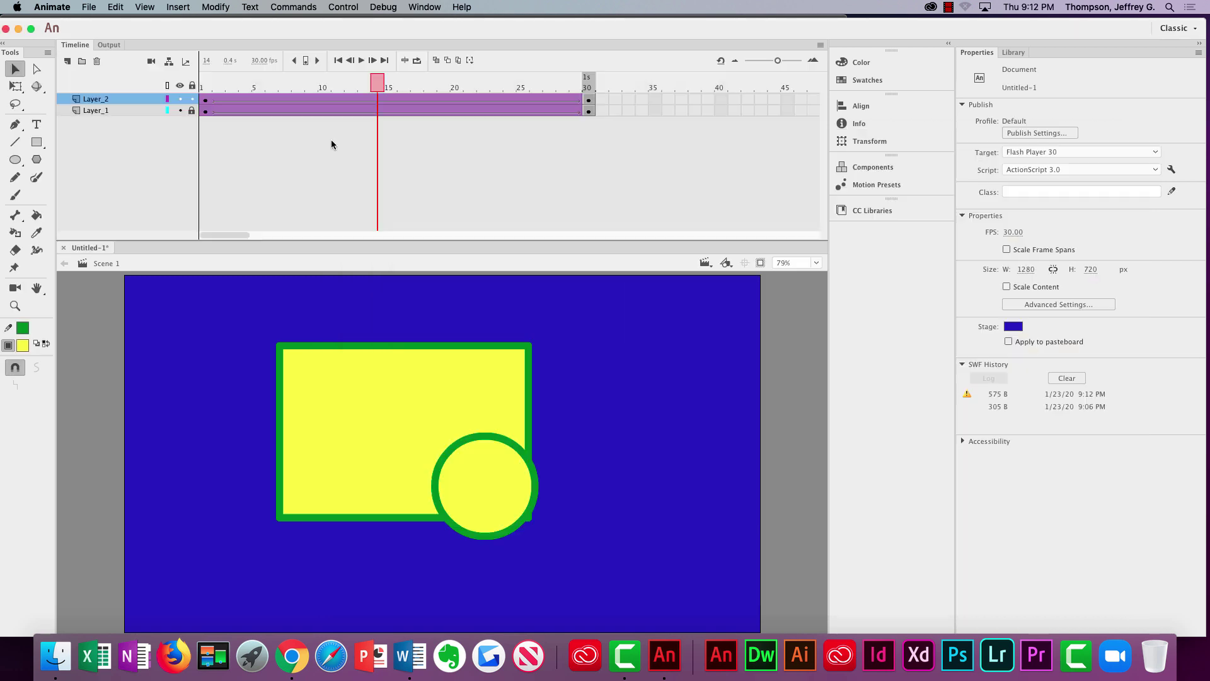
# - Move the circle to the stage's bottom-left corner at frame 1 and to its bottom-right corner at frame 30
pyautogui.click(206, 111)
pyautogui.moveTo(254, 413); pyautogui.dragTo(149, 619)
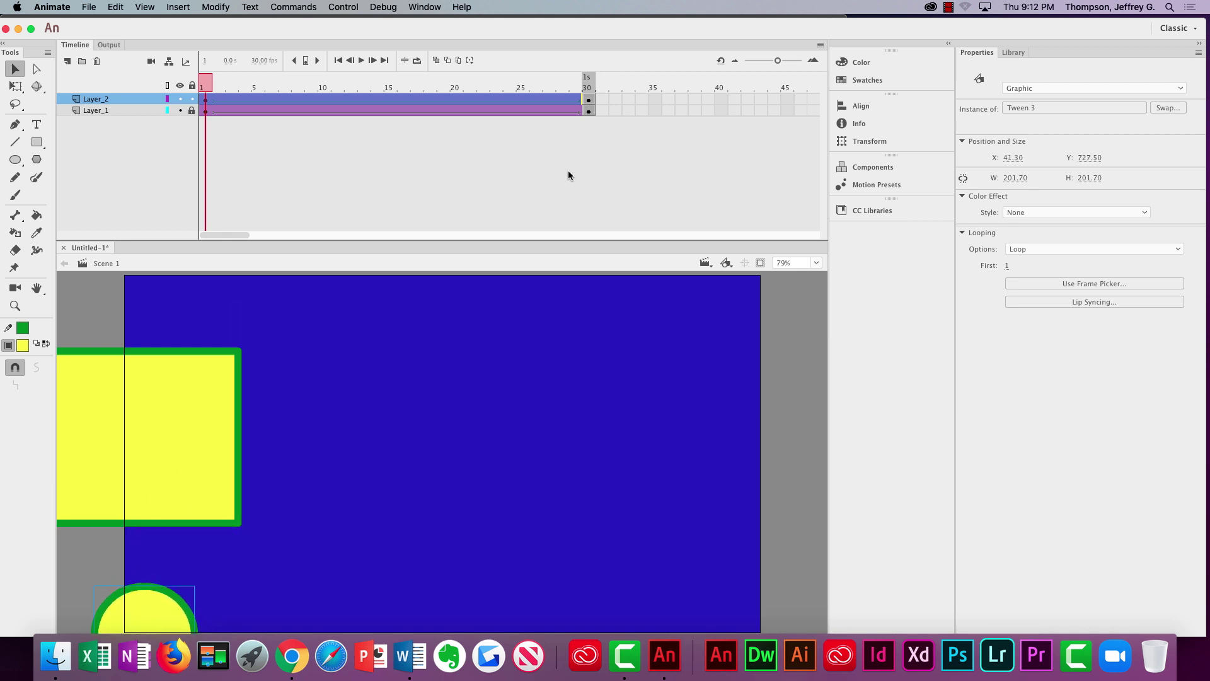
pyautogui.click(591, 111)
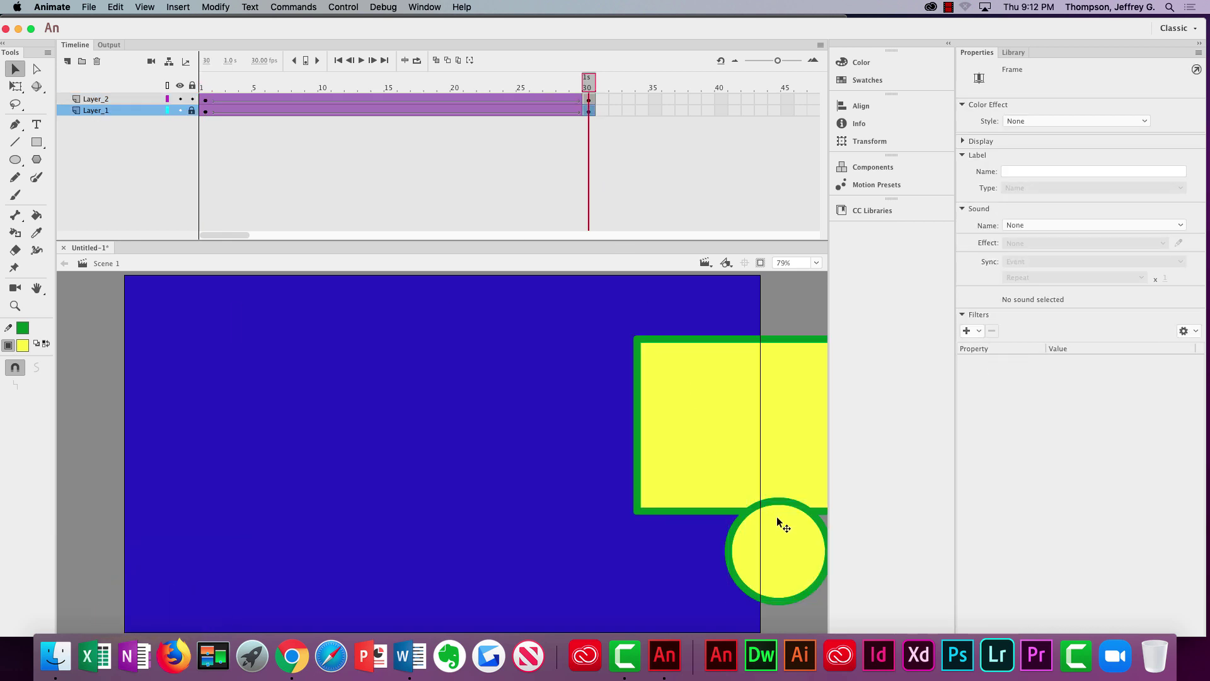
pyautogui.moveTo(781, 522); pyautogui.dragTo(768, 606)
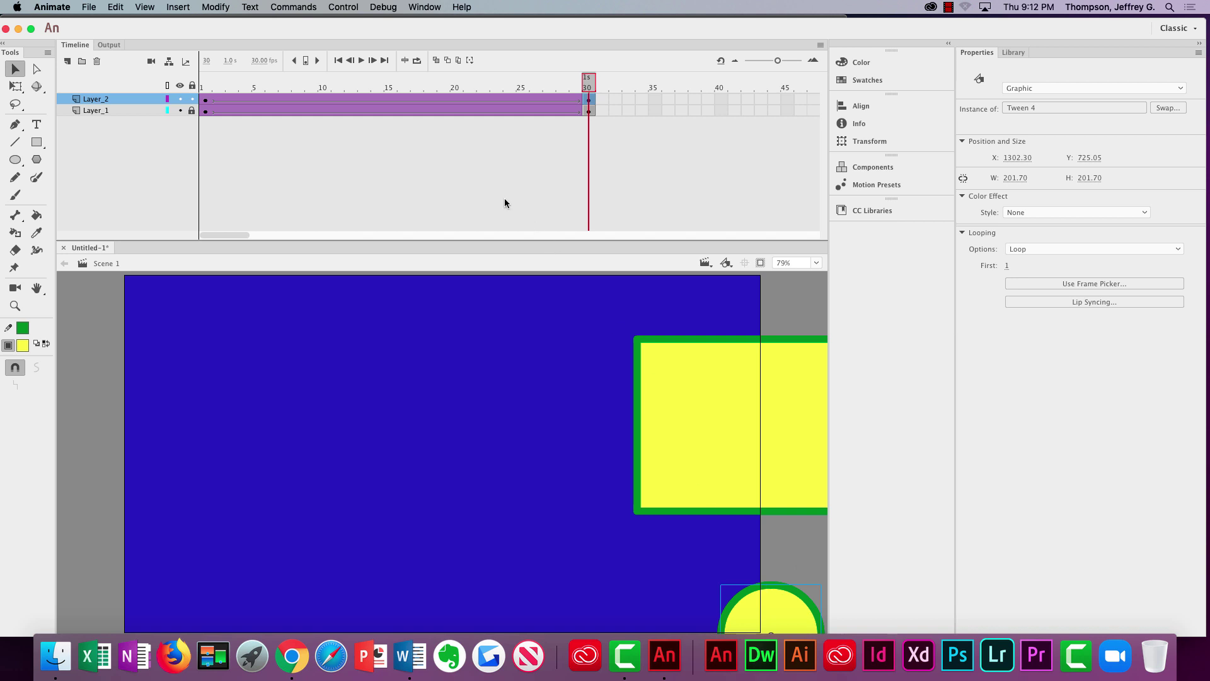
# - At frame 14, move the circle up to the stage's top centre, about X 607, Y 101, and lock Layer_2
pyautogui.click(377, 100)
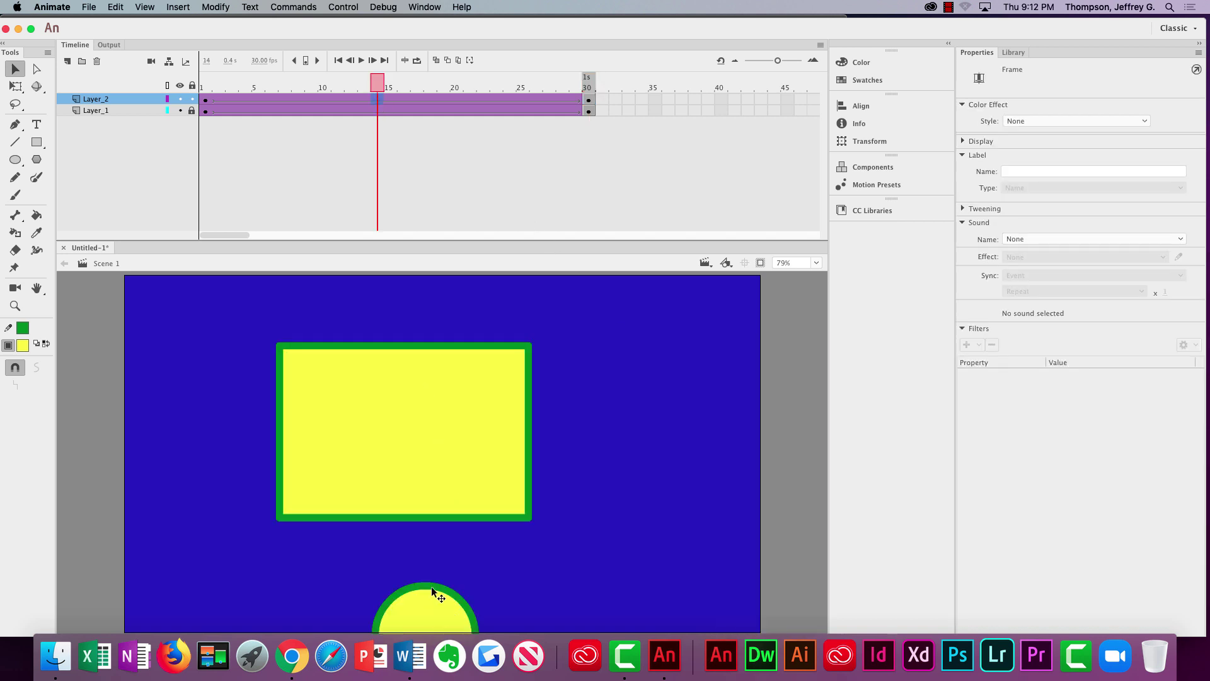
pyautogui.moveTo(434, 589); pyautogui.dragTo(441, 305)
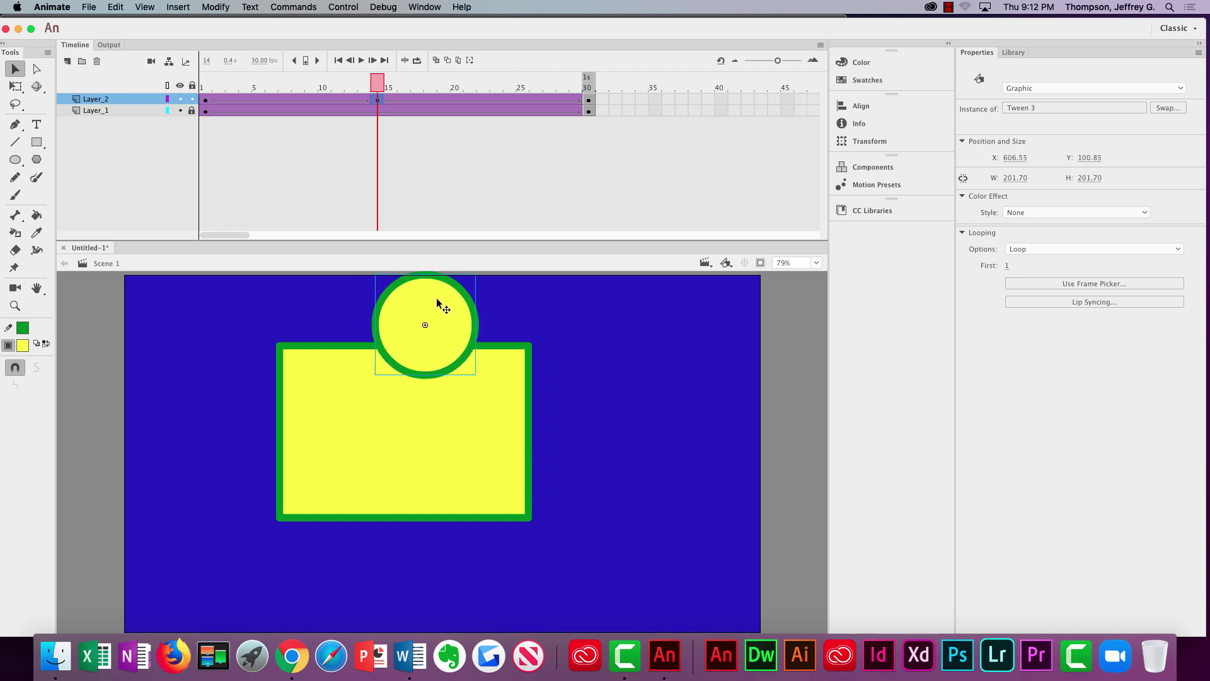
pyautogui.click(414, 111)
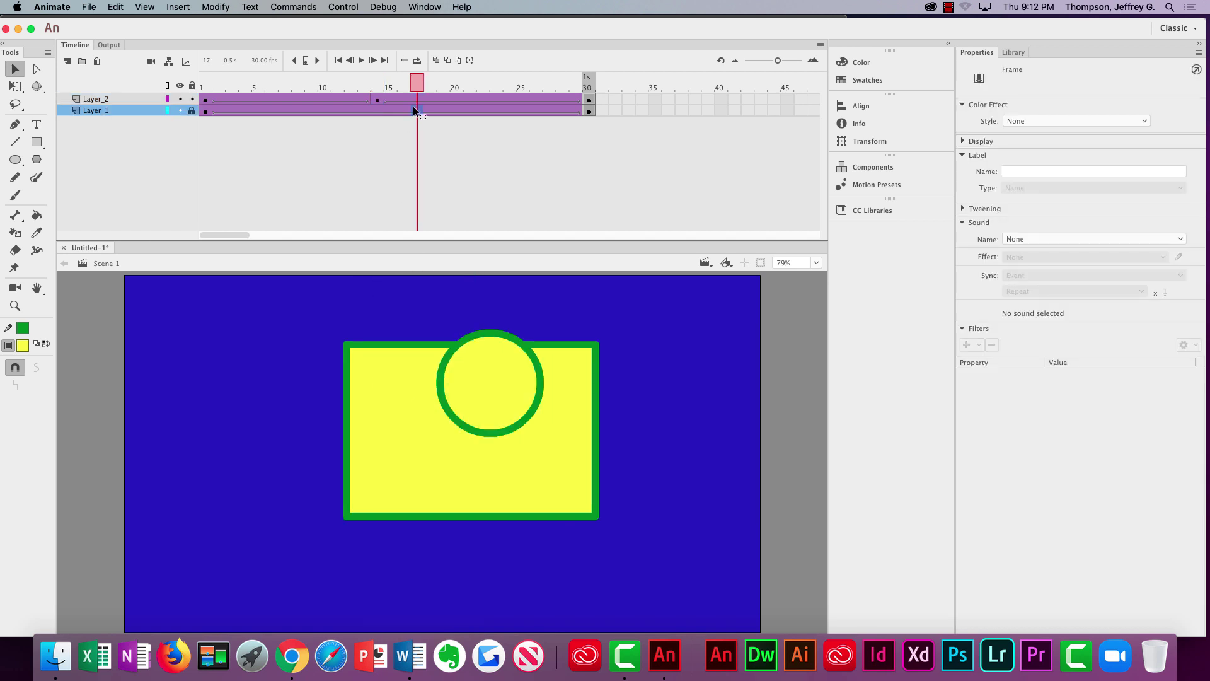
pyautogui.click(378, 100)
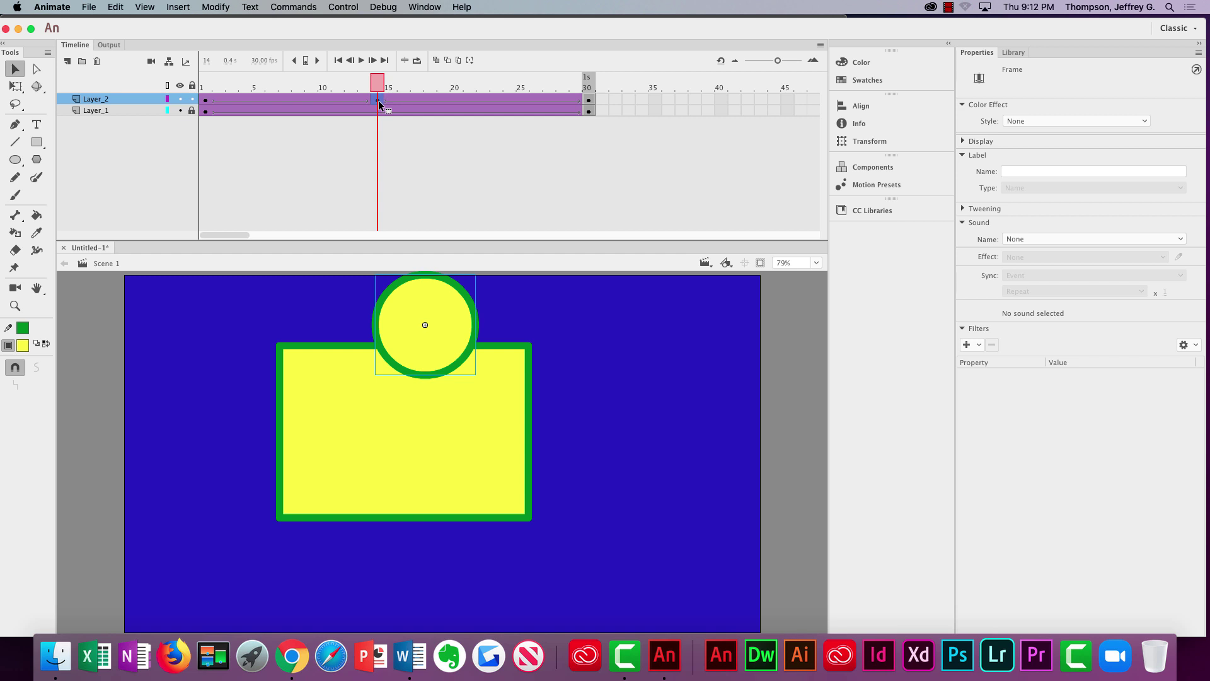
pyautogui.click(192, 111)
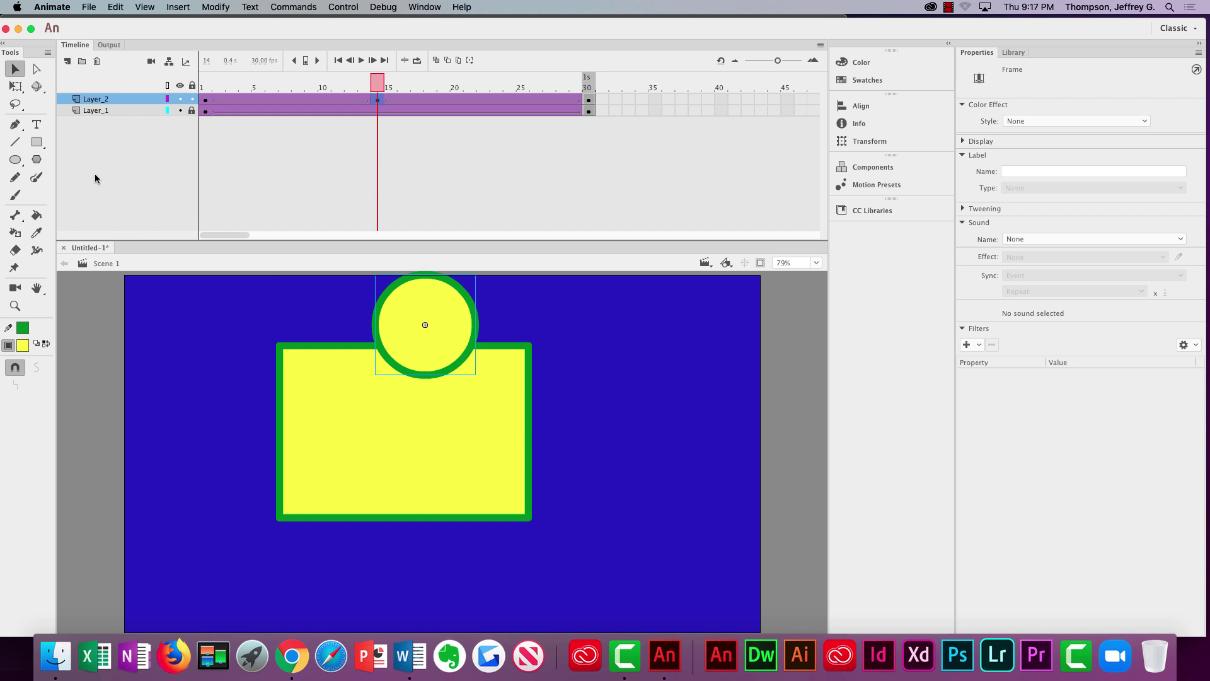
pyautogui.click(192, 99)
# - Switch to Chrome and search Google Images for "clouds" in a new tab
pyautogui.click(297, 658)
pyautogui.click(216, 32)
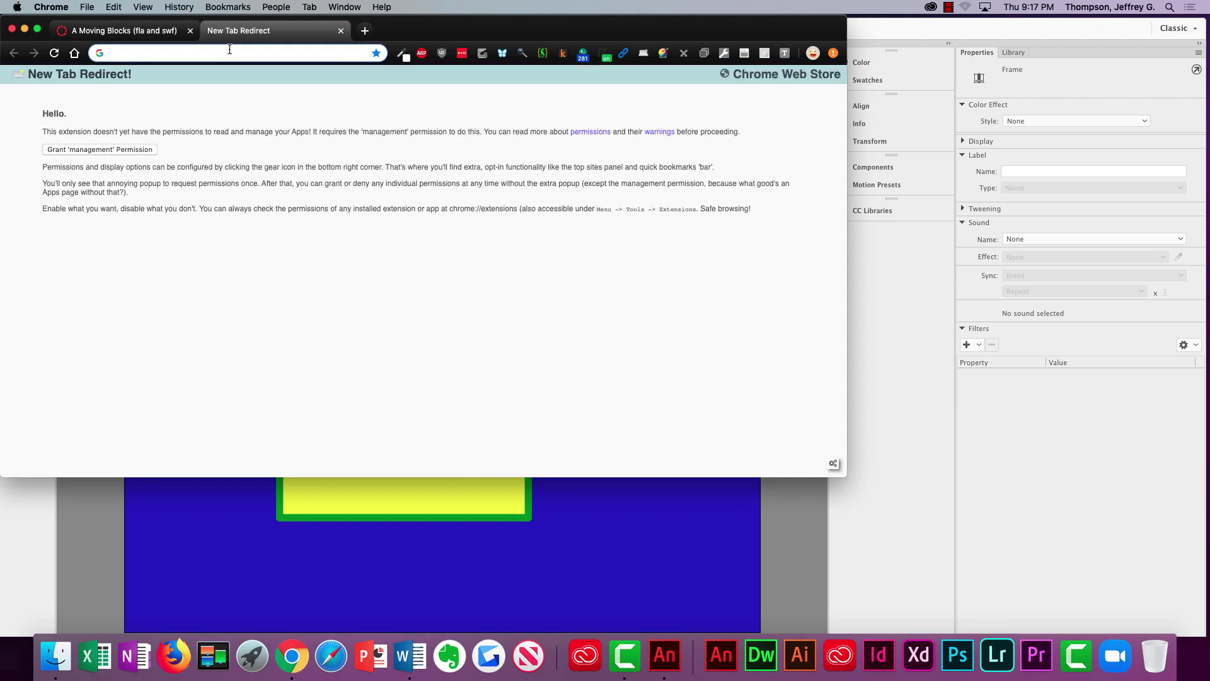
pyautogui.write('clouds')
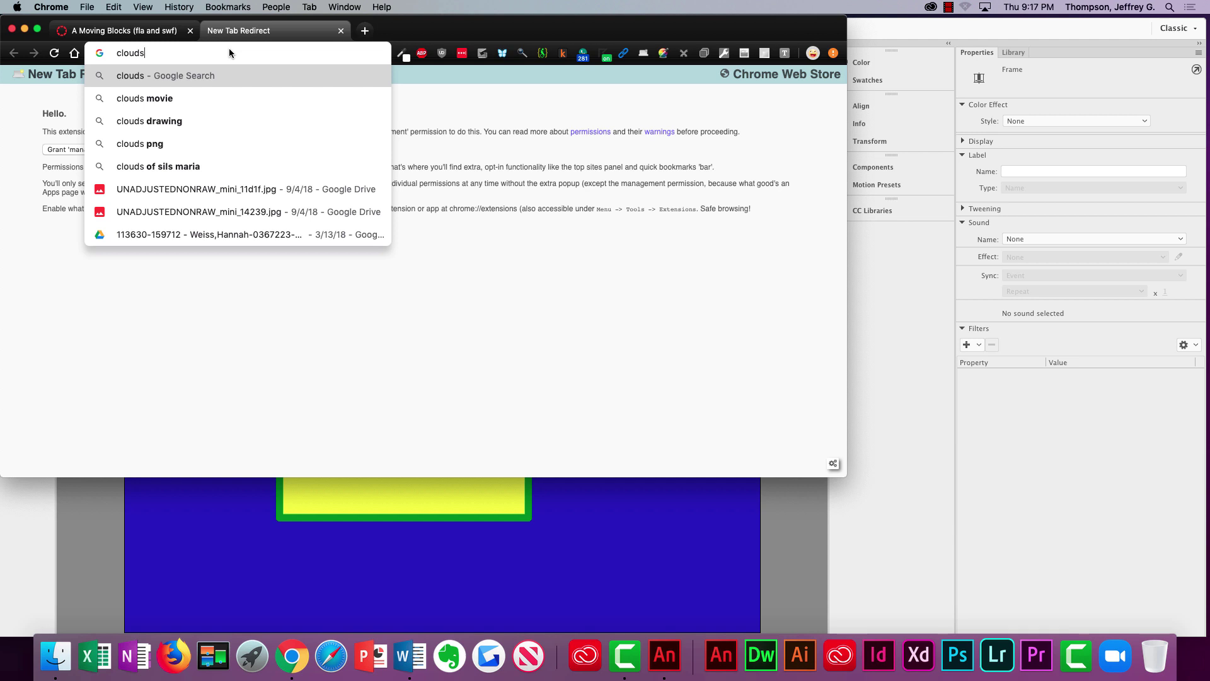
pyautogui.press('Return')
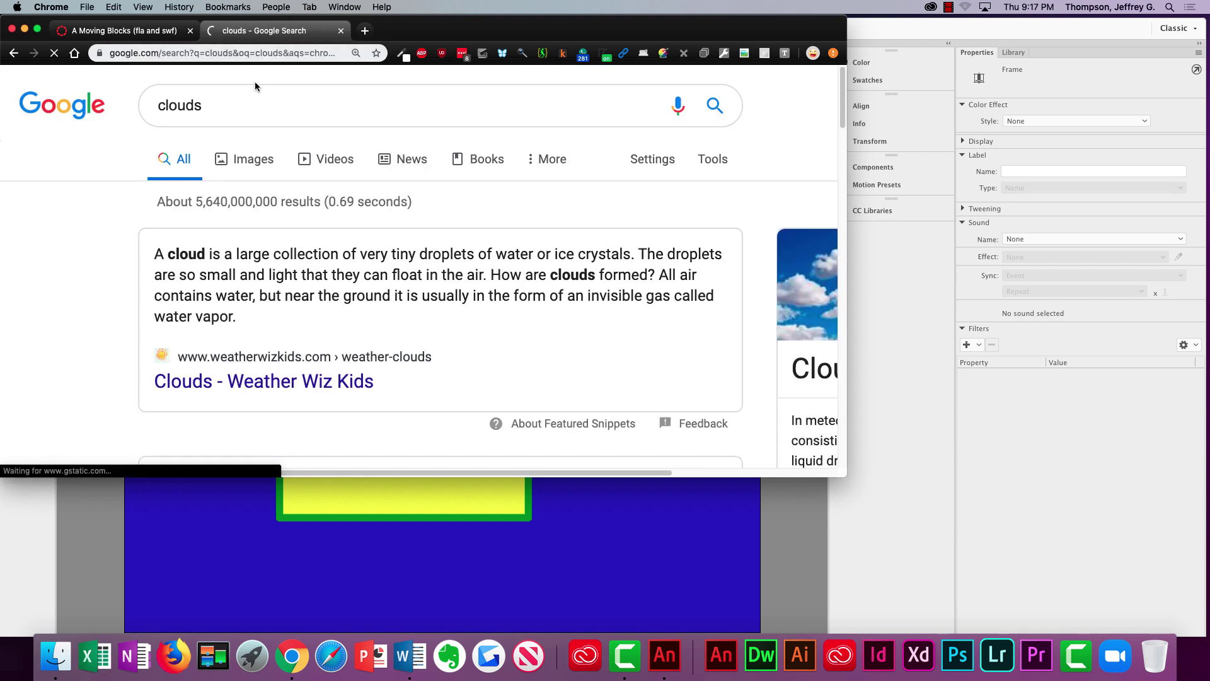
pyautogui.click(259, 162)
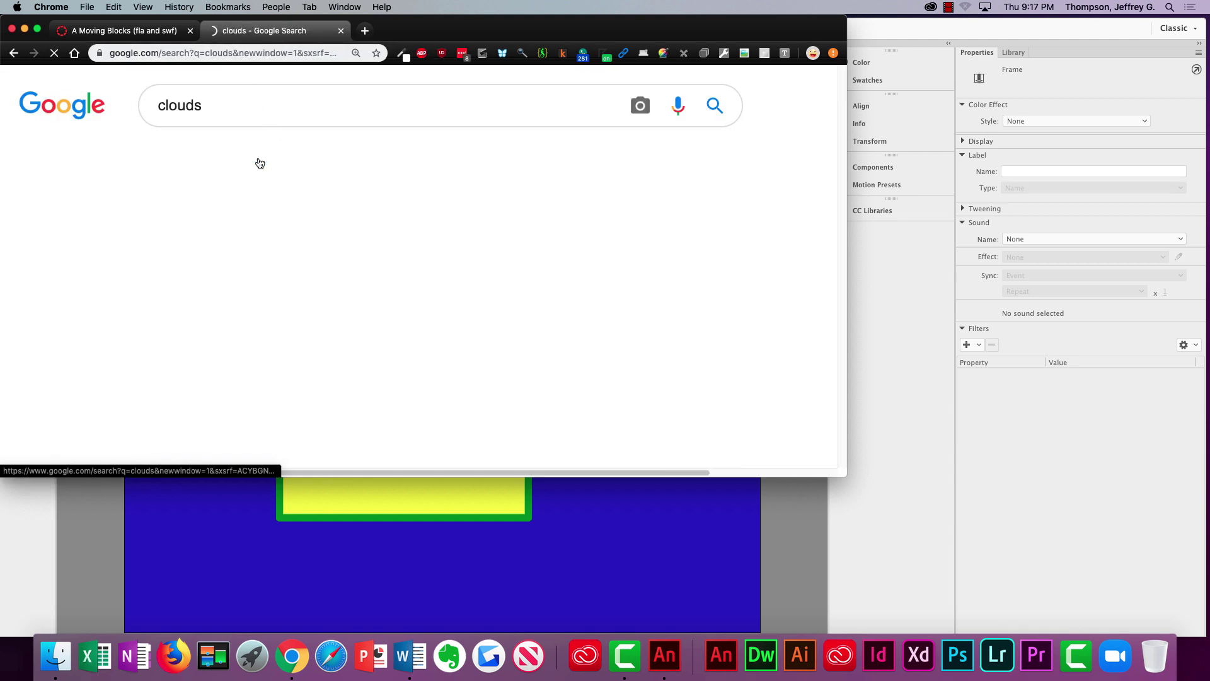
# - Open the 1600 × 945 Solace cloud photo from the image results and copy the image
pyautogui.scroll(-1, 390, 332)
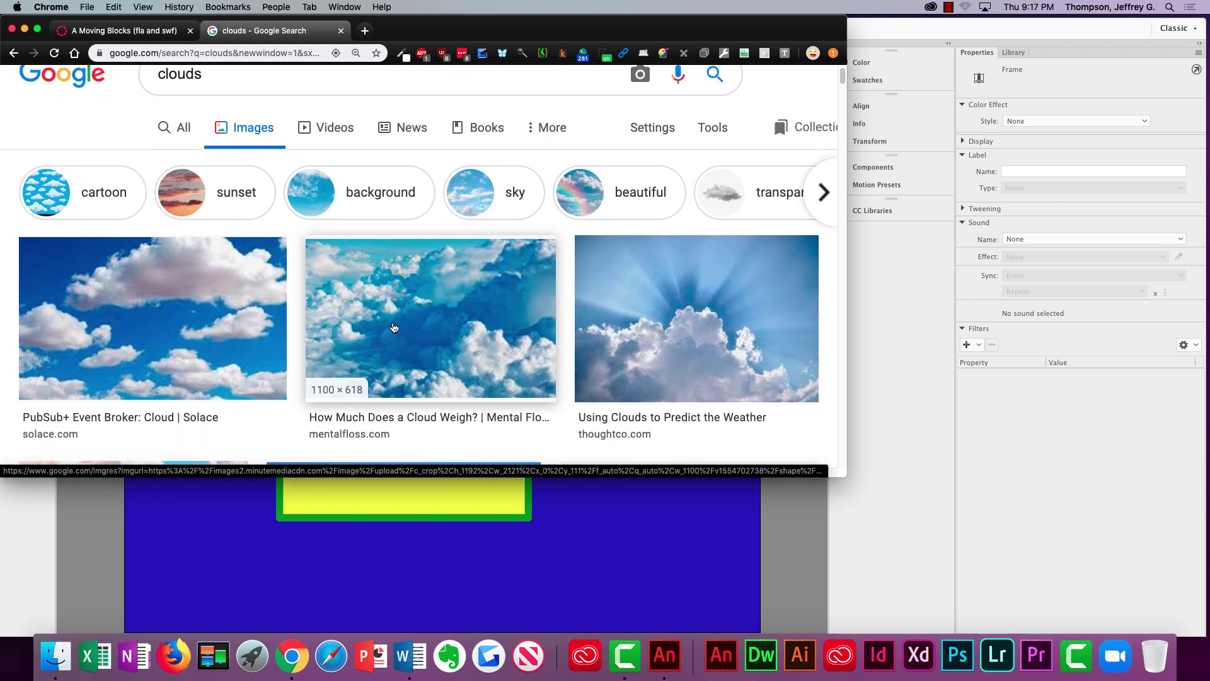
pyautogui.click(410, 320)
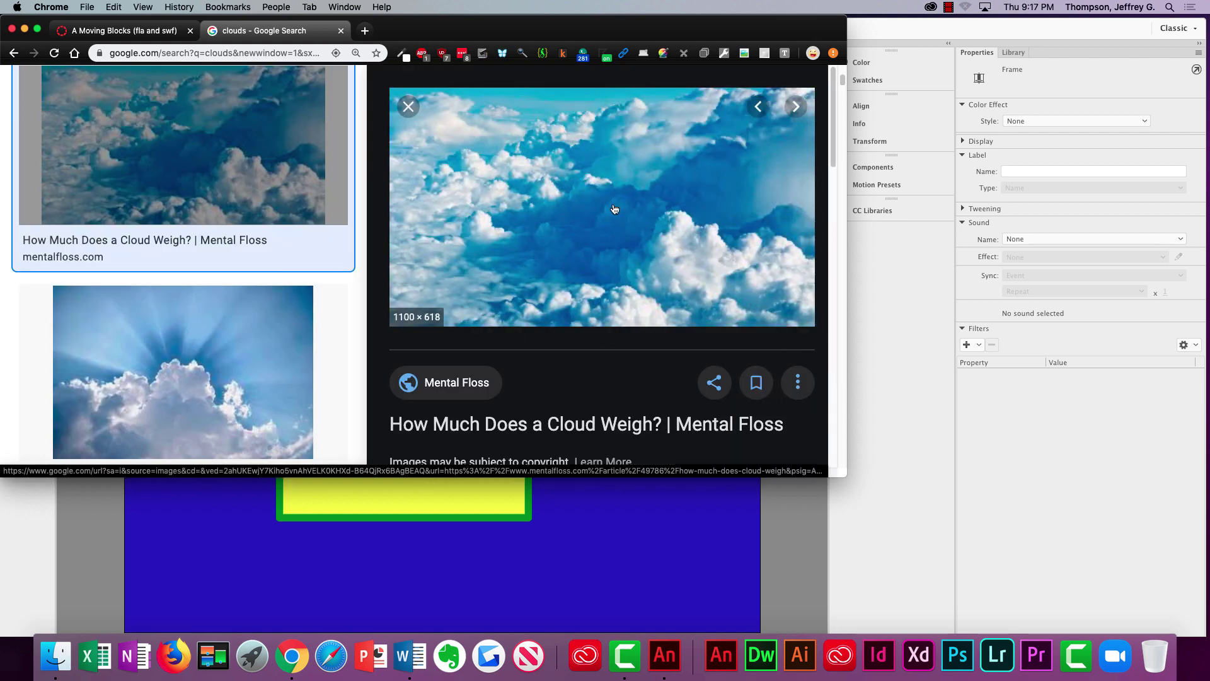
pyautogui.rightClick(593, 160)
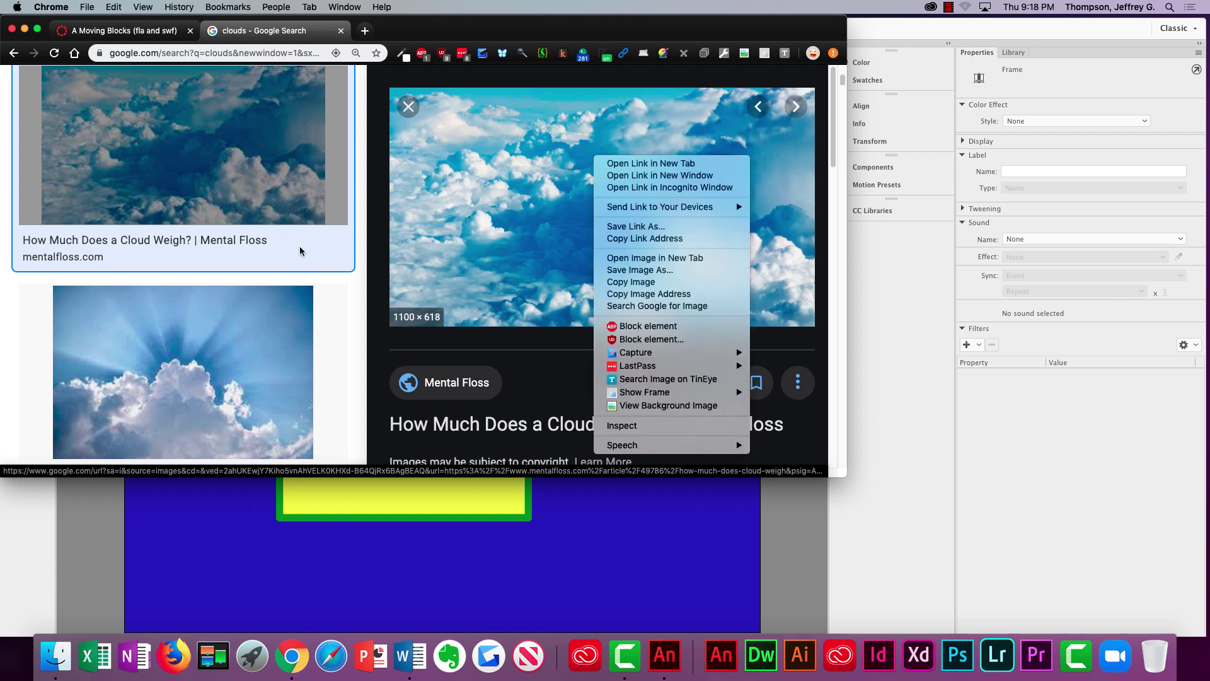
pyautogui.click(345, 349)
pyautogui.scroll(3, 340, 346)
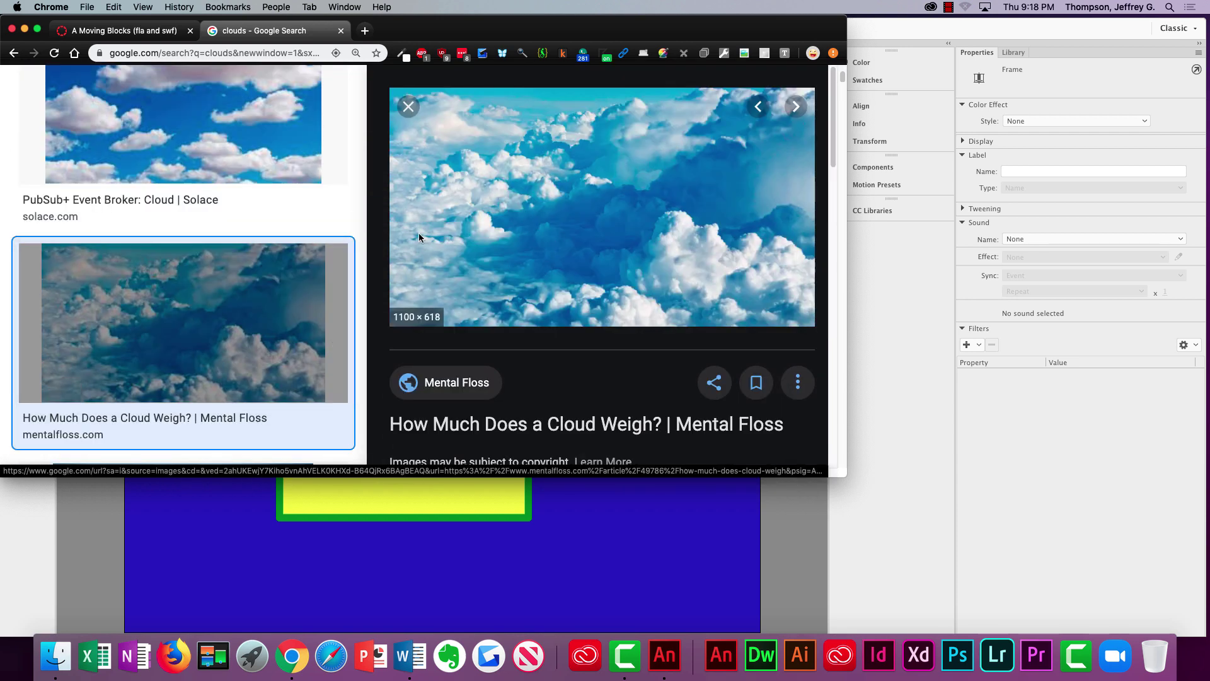
pyautogui.press('Left')
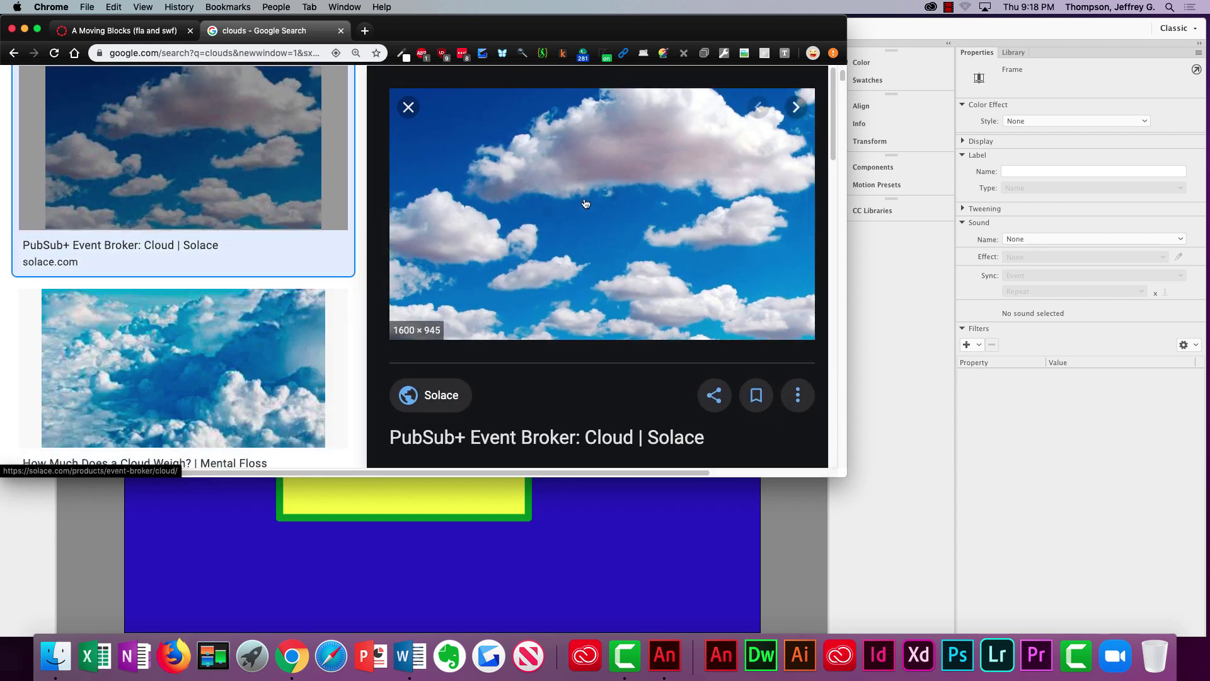
pyautogui.rightClick(678, 186)
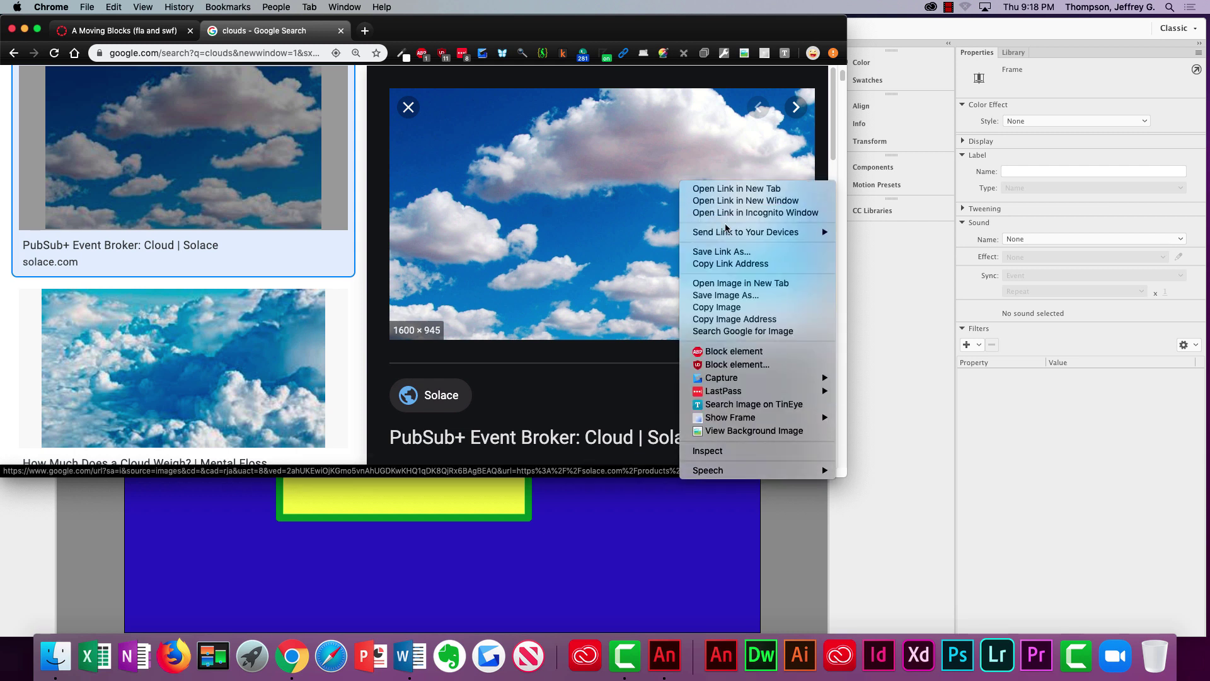
pyautogui.click(745, 312)
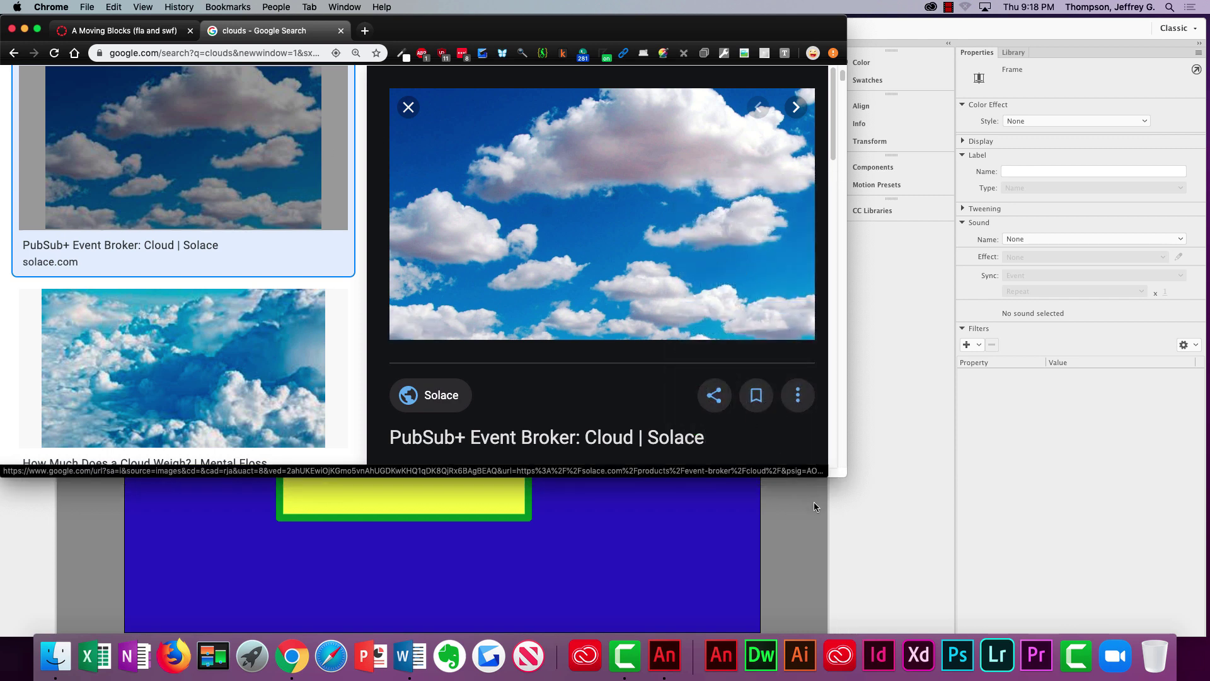
# - Switch back to Animate, add a new layer, move it below Layer_1, and rename it Background
pyautogui.click(795, 543)
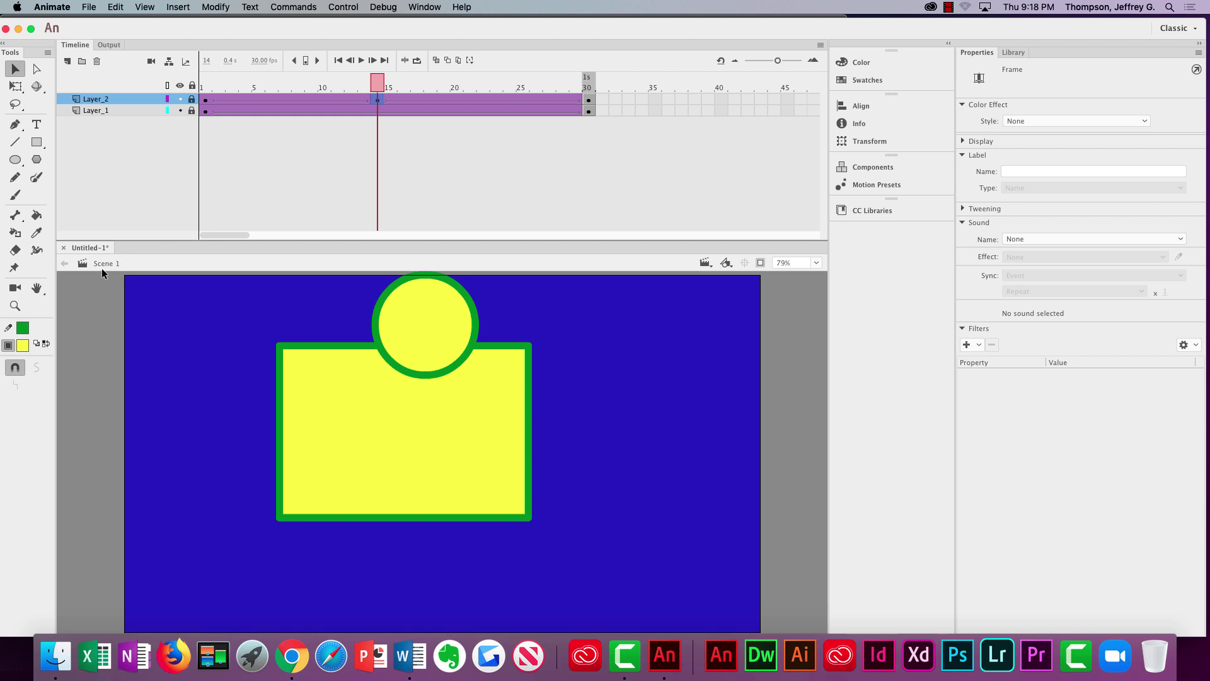
pyautogui.click(68, 62)
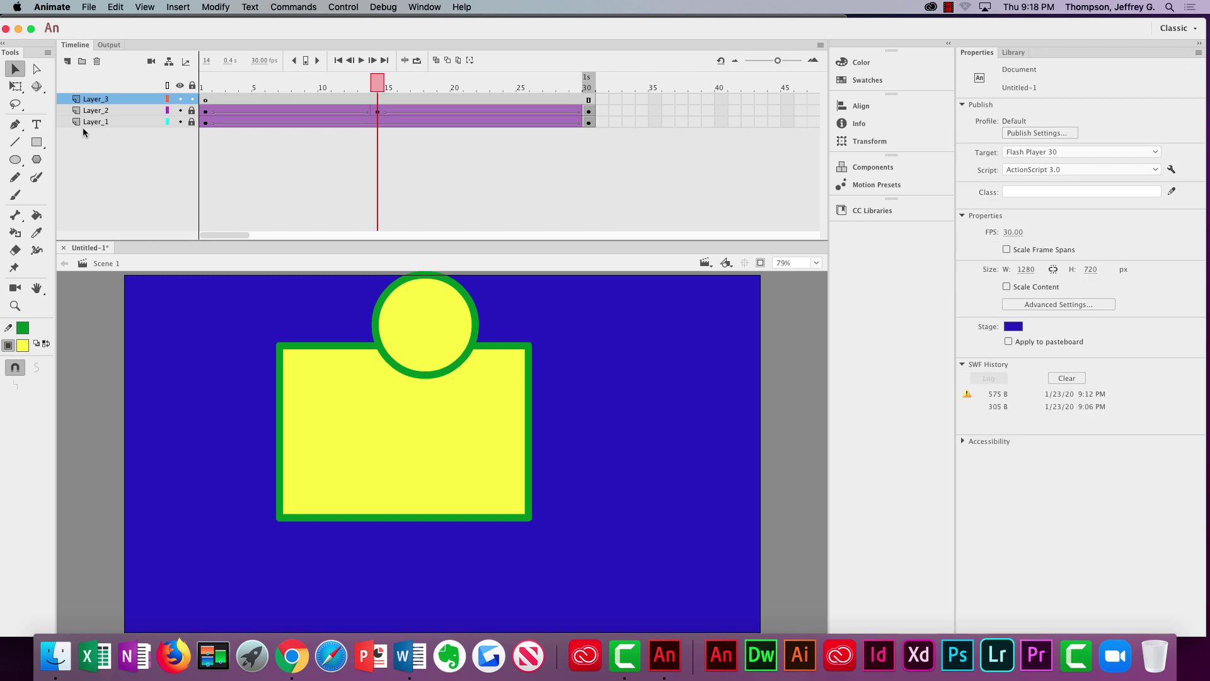
pyautogui.moveTo(77, 101); pyautogui.dragTo(77, 127)
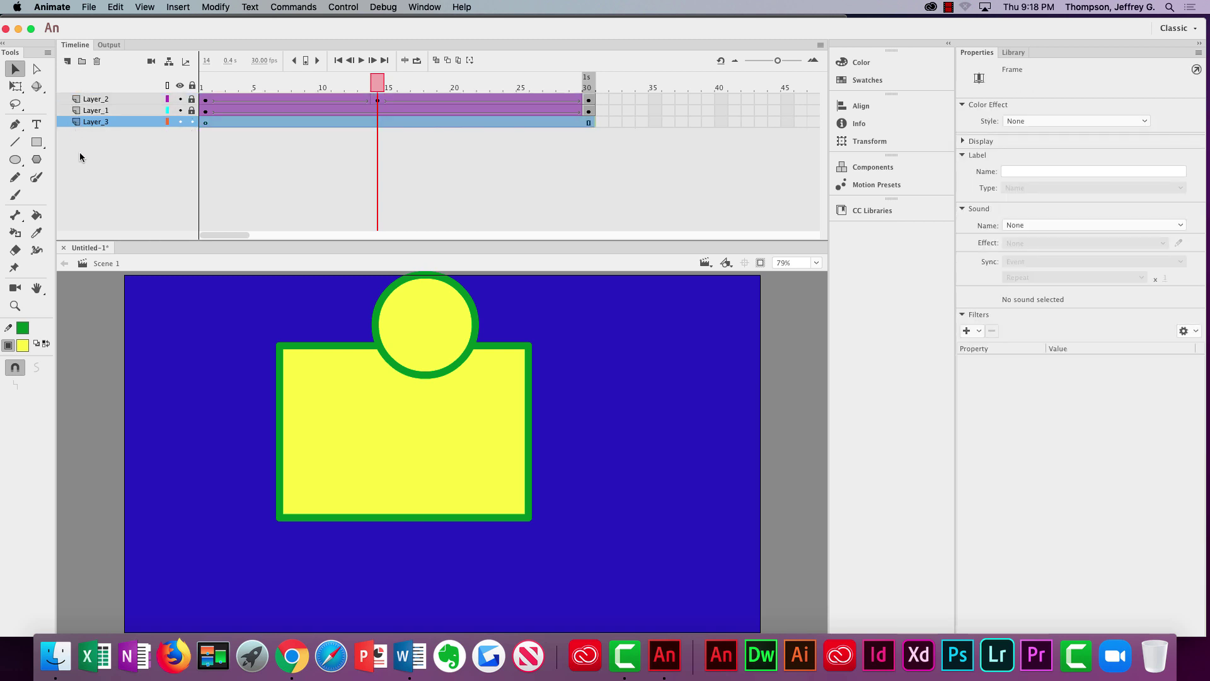
pyautogui.doubleClick(95, 122)
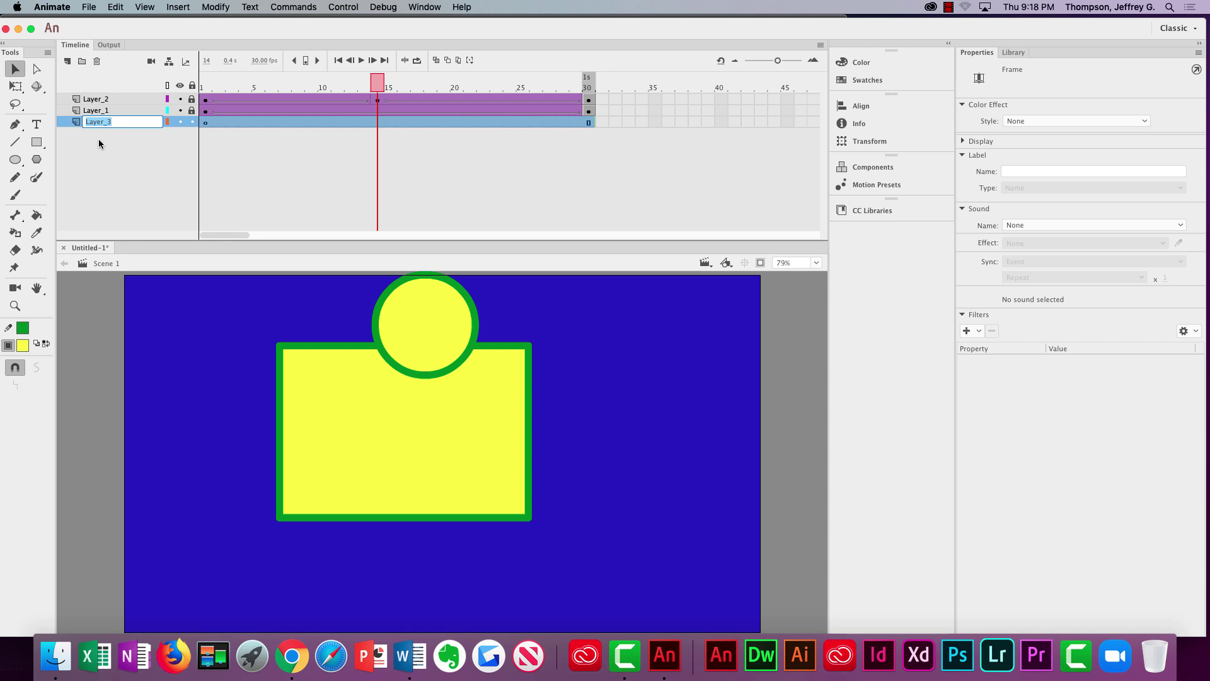
pyautogui.write('Background')
pyautogui.click(115, 148)
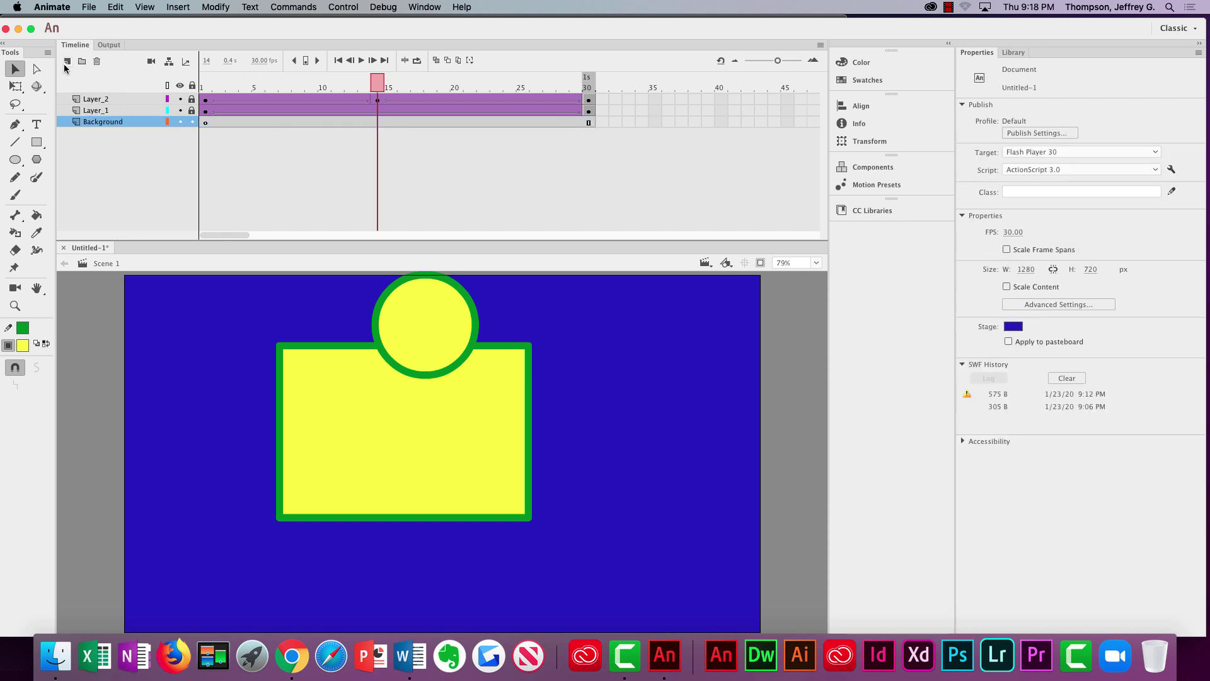
# - Add another layer, move it beneath the Background layer, and name it Background as well
pyautogui.click(67, 63)
pyautogui.click(104, 126)
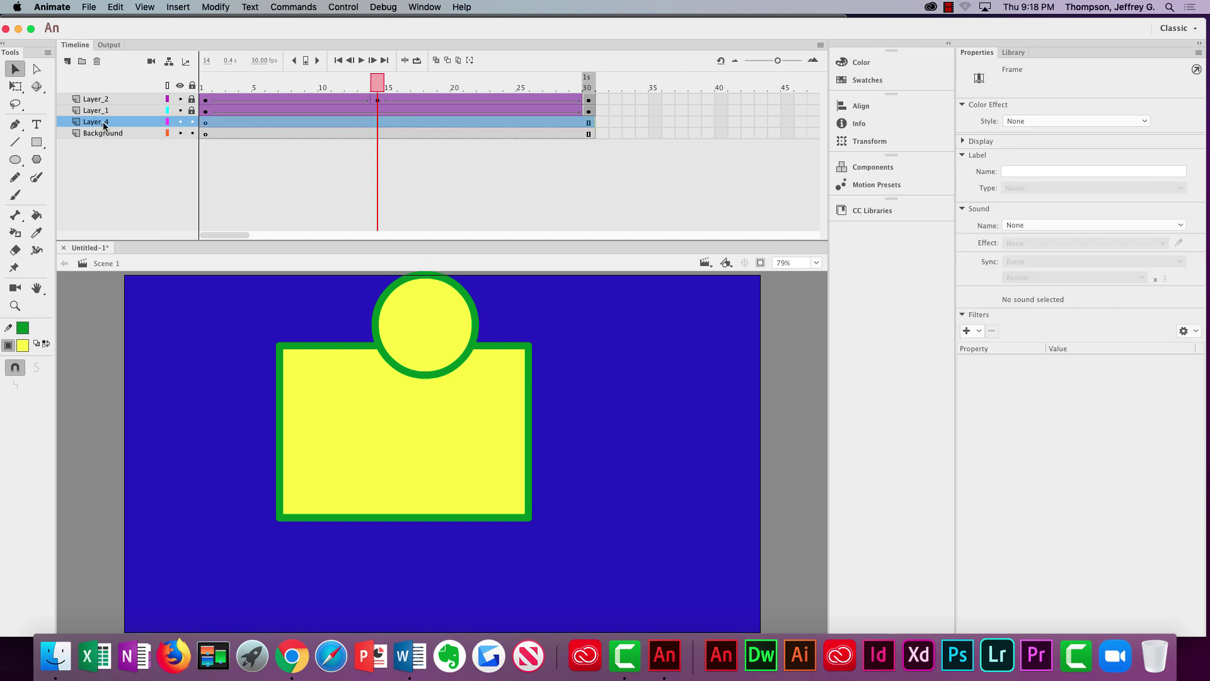
pyautogui.moveTo(104, 126); pyautogui.dragTo(103, 137)
pyautogui.doubleClick(101, 134)
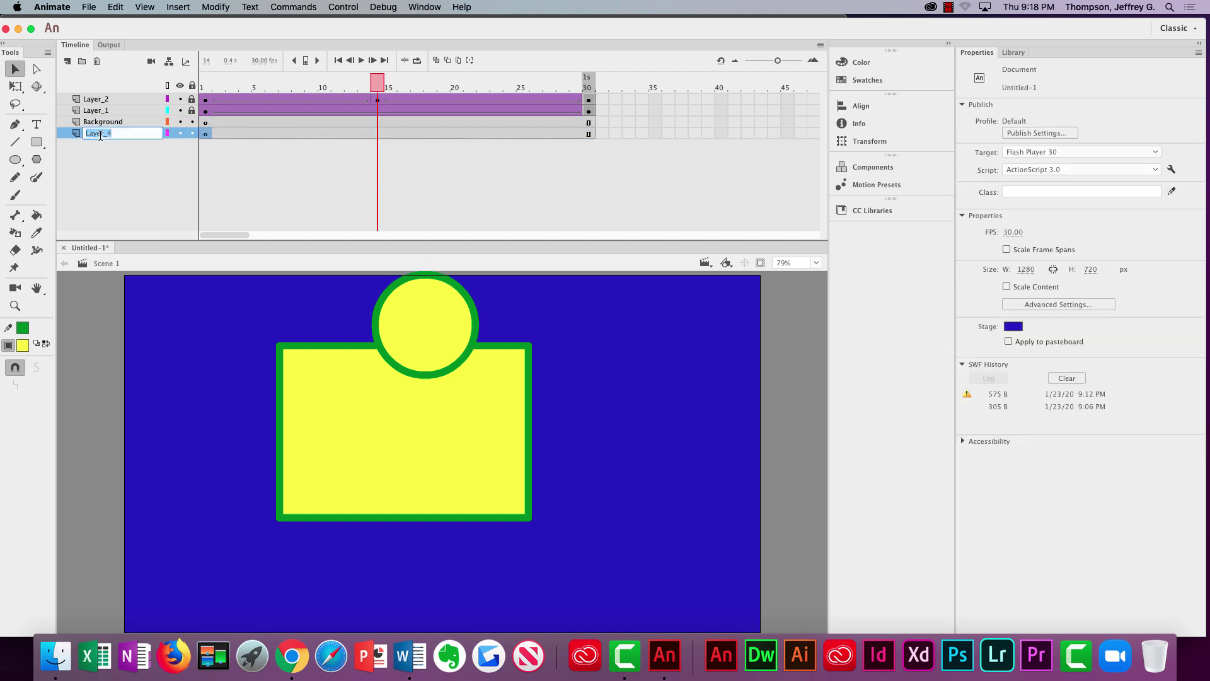
pyautogui.write('b')
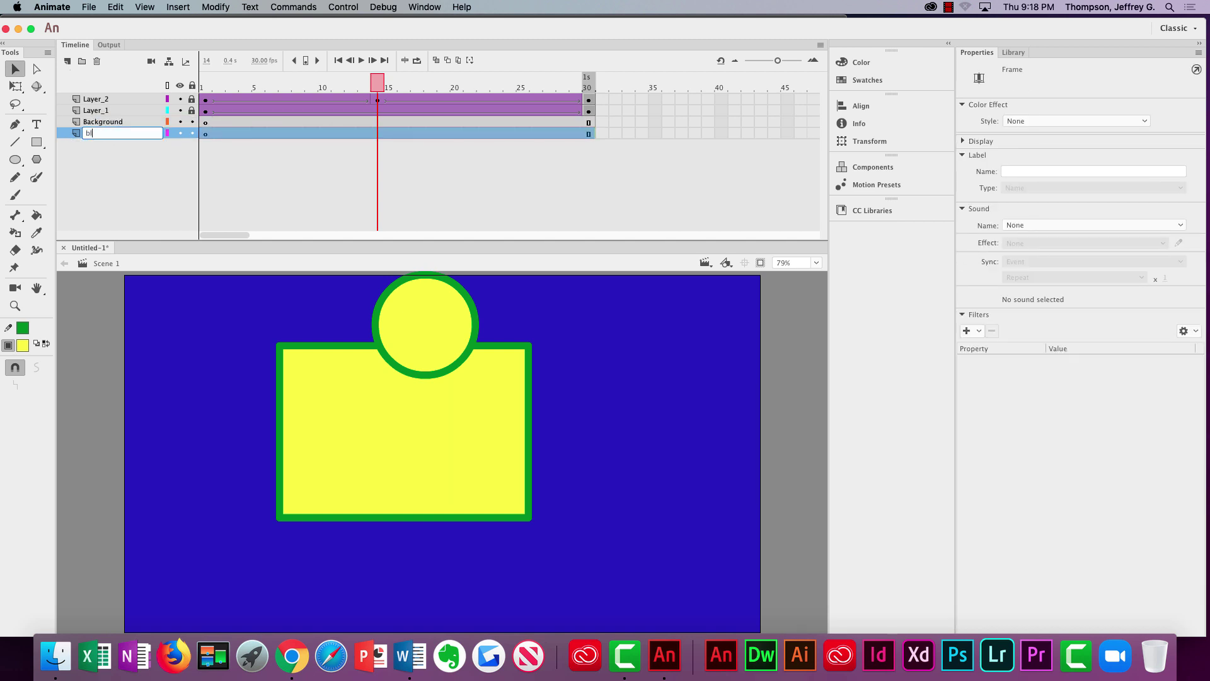
pyautogui.write('Background')
pyautogui.press('Return')
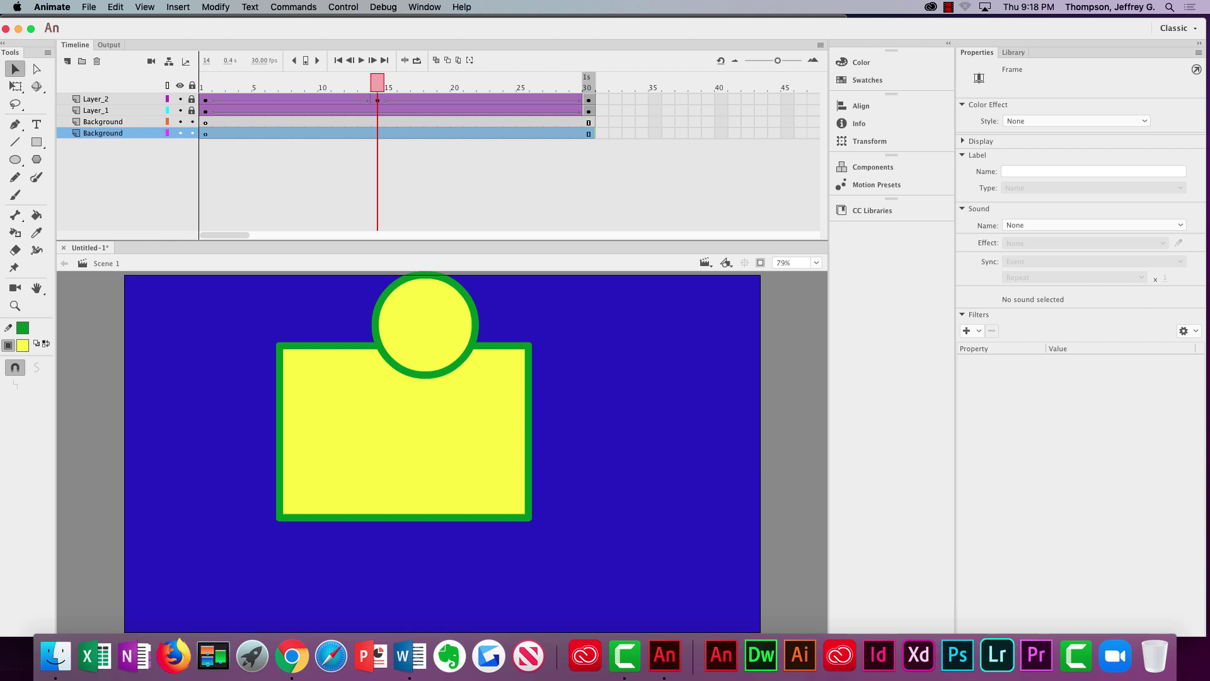
# - Delete the upper of the two layers named Background
pyautogui.click(109, 125)
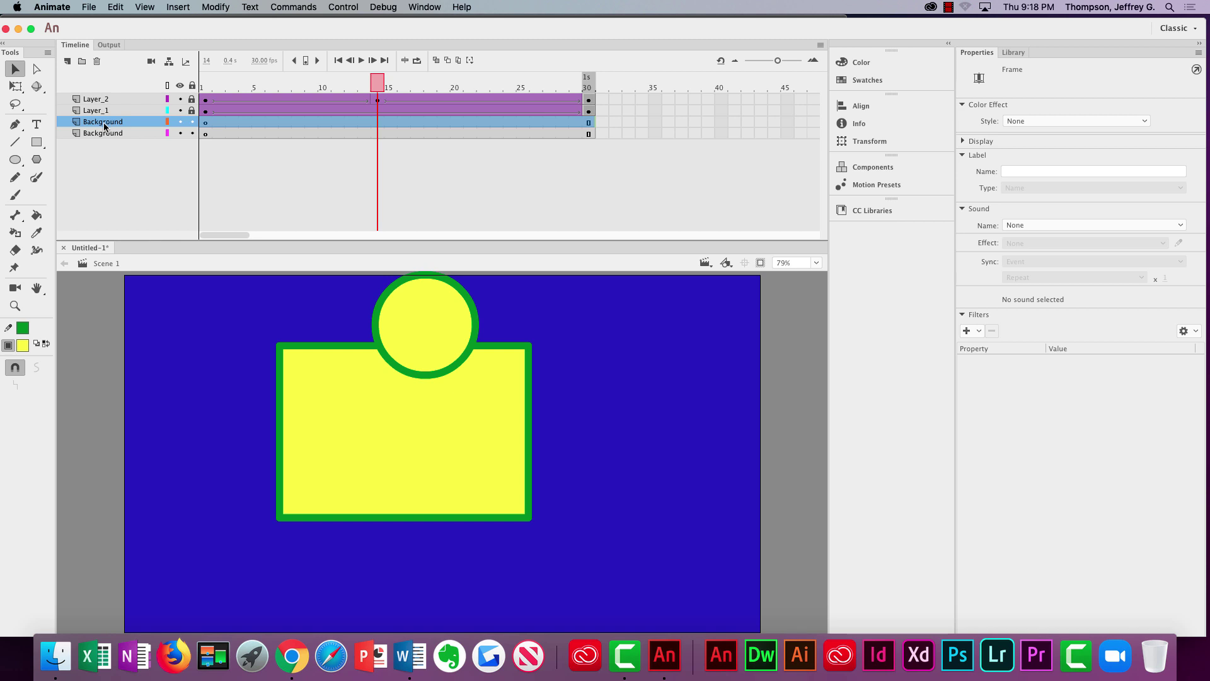
pyautogui.click(107, 133)
pyautogui.click(108, 123)
pyautogui.click(111, 134)
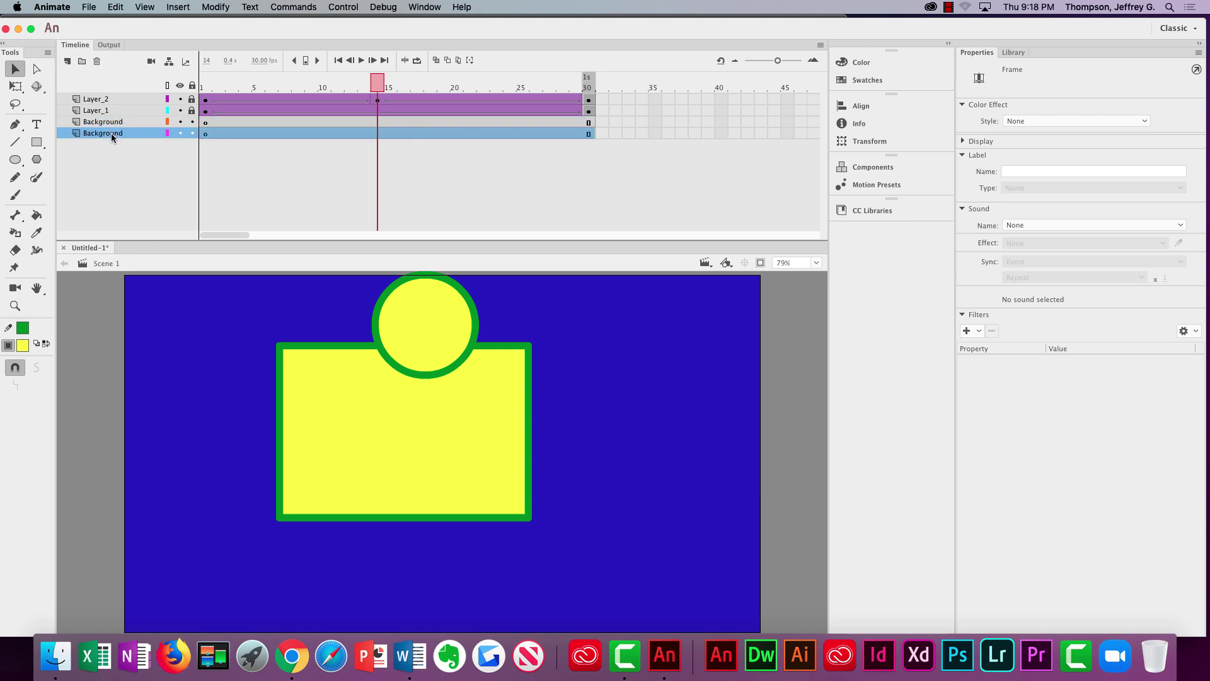
pyautogui.click(113, 123)
pyautogui.click(95, 61)
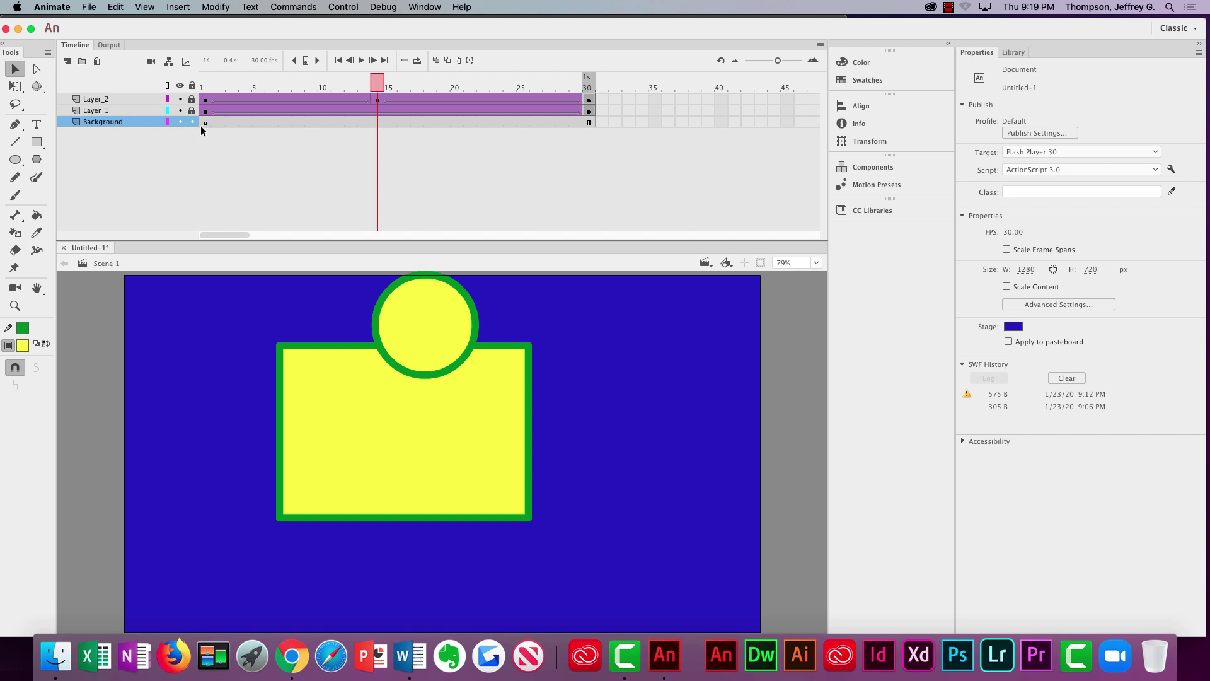
# - Paste the copied cloud image in the center of the stage on the Background layer's first frame
pyautogui.click(203, 89)
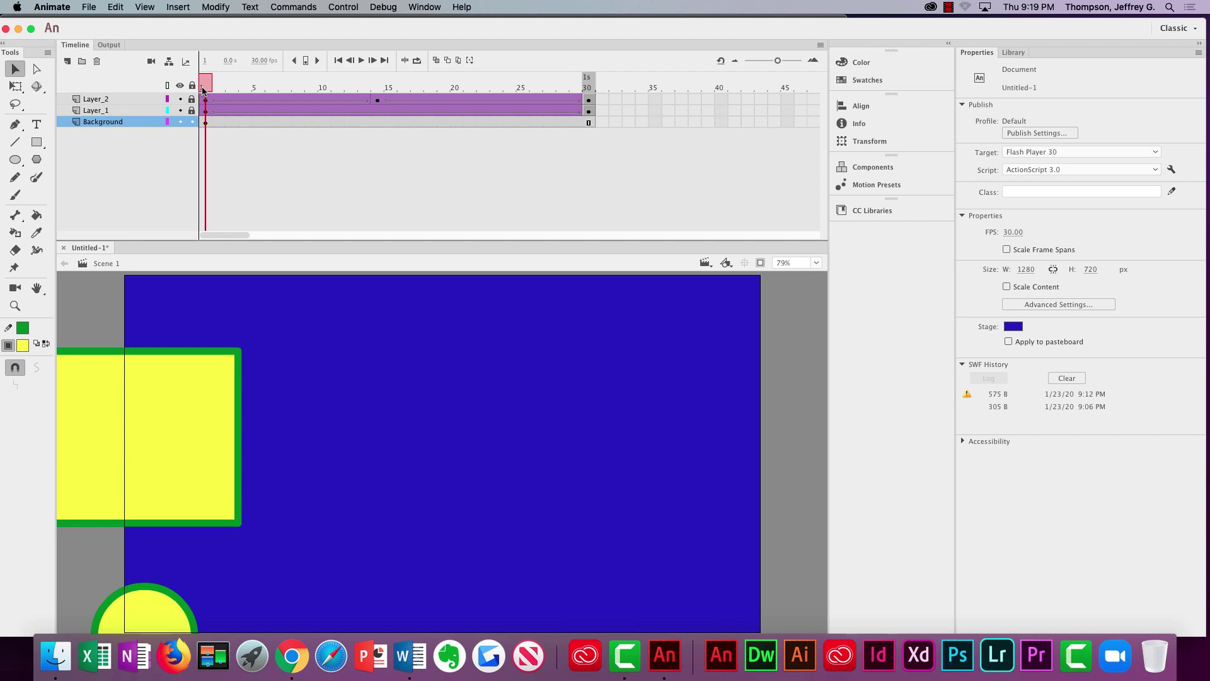
pyautogui.click(204, 122)
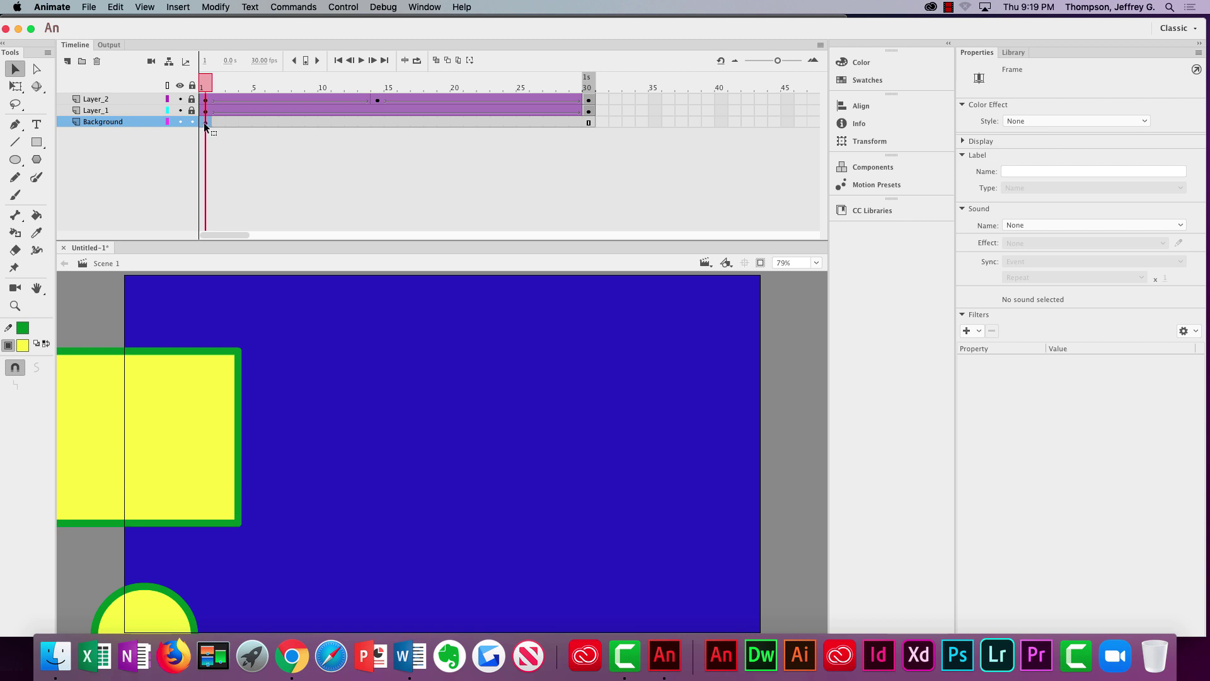
pyautogui.click(117, 8)
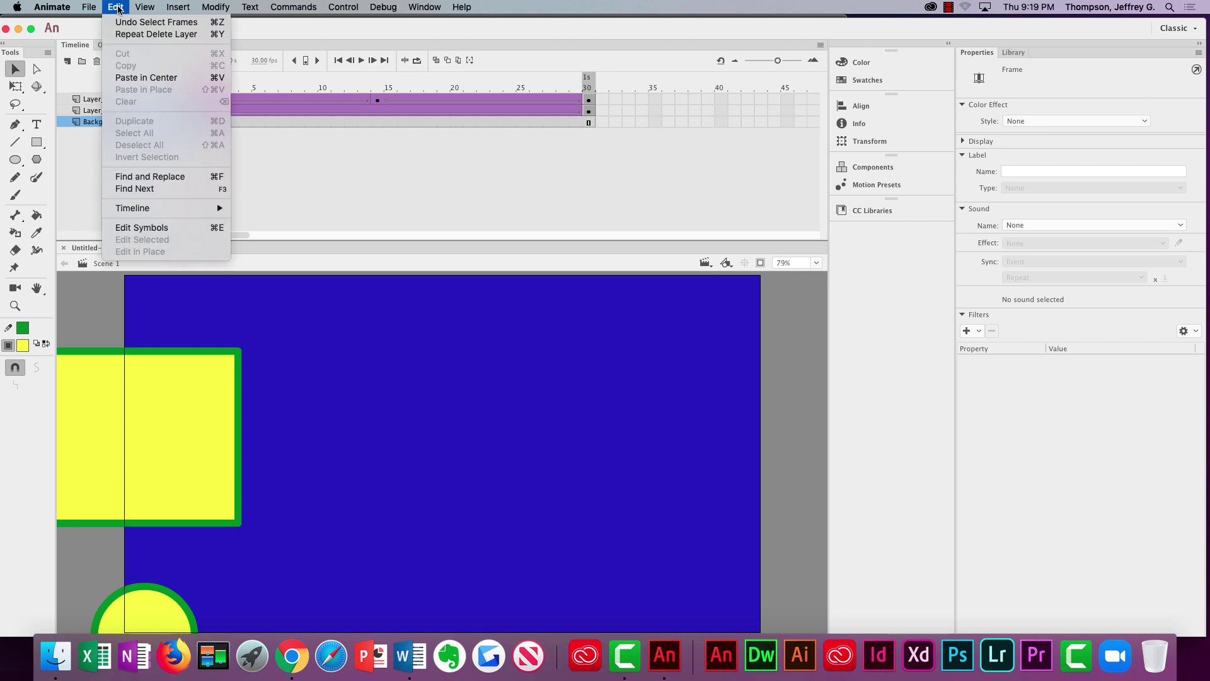
pyautogui.click(134, 78)
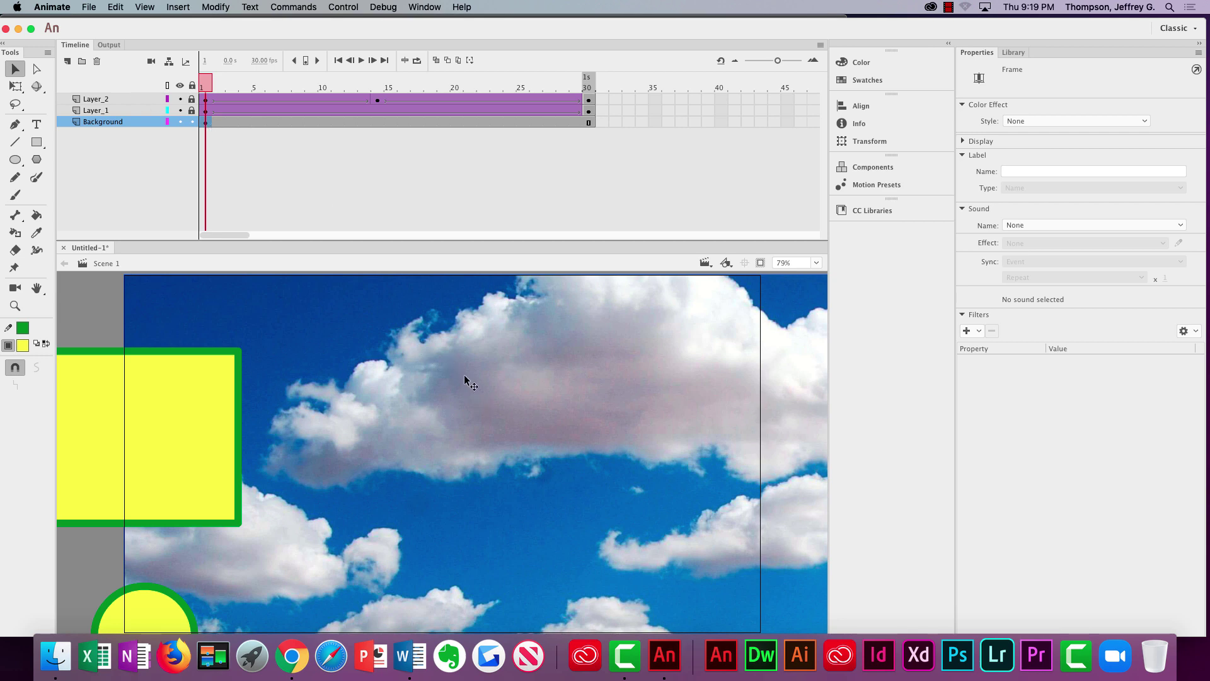
# - Resize and reposition the cloud image with Free Transform to fit the stage, about 1272 × 737 px at X 2, Y -9
pyautogui.scroll(-5, 452, 371)
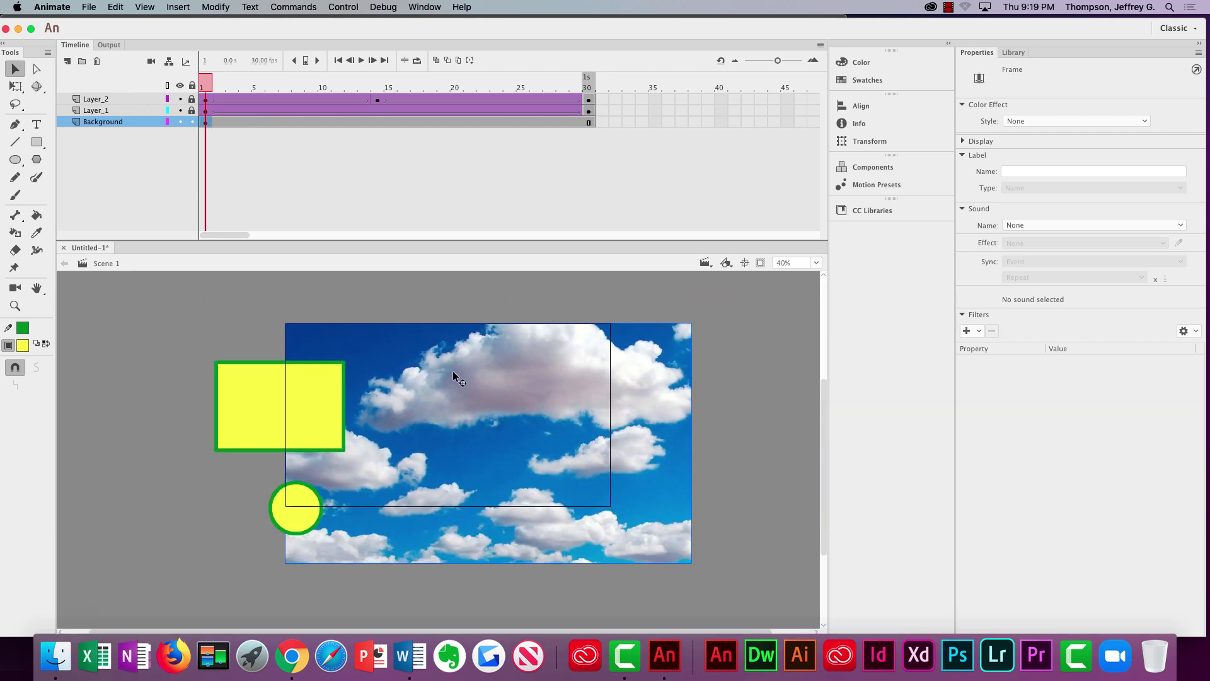
pyautogui.scroll(2, 452, 370)
pyautogui.scroll(-2, 452, 370)
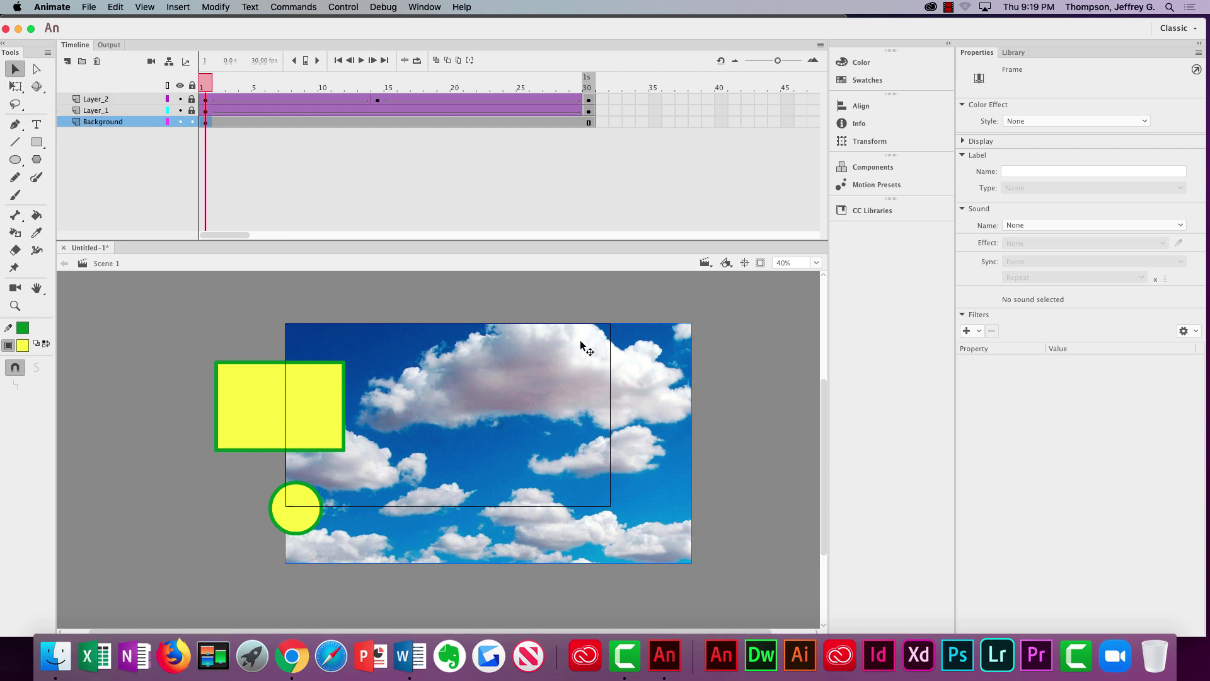
pyautogui.click(18, 89)
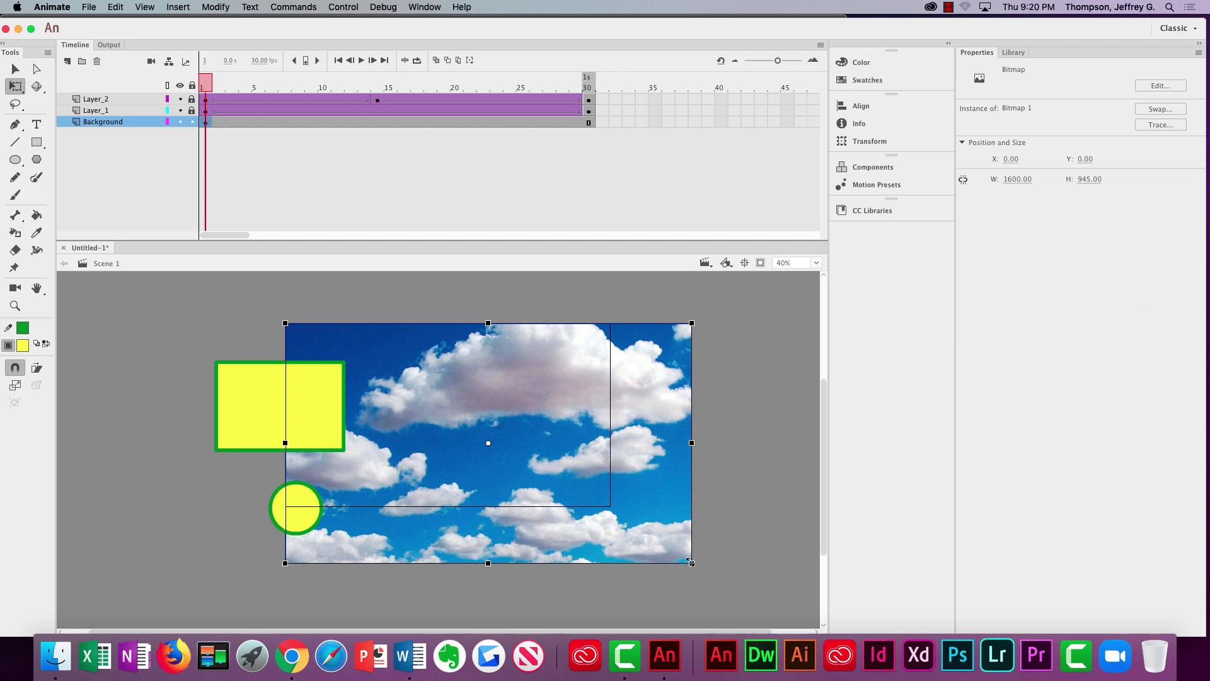
pyautogui.moveTo(690, 562); pyautogui.dragTo(635, 532)
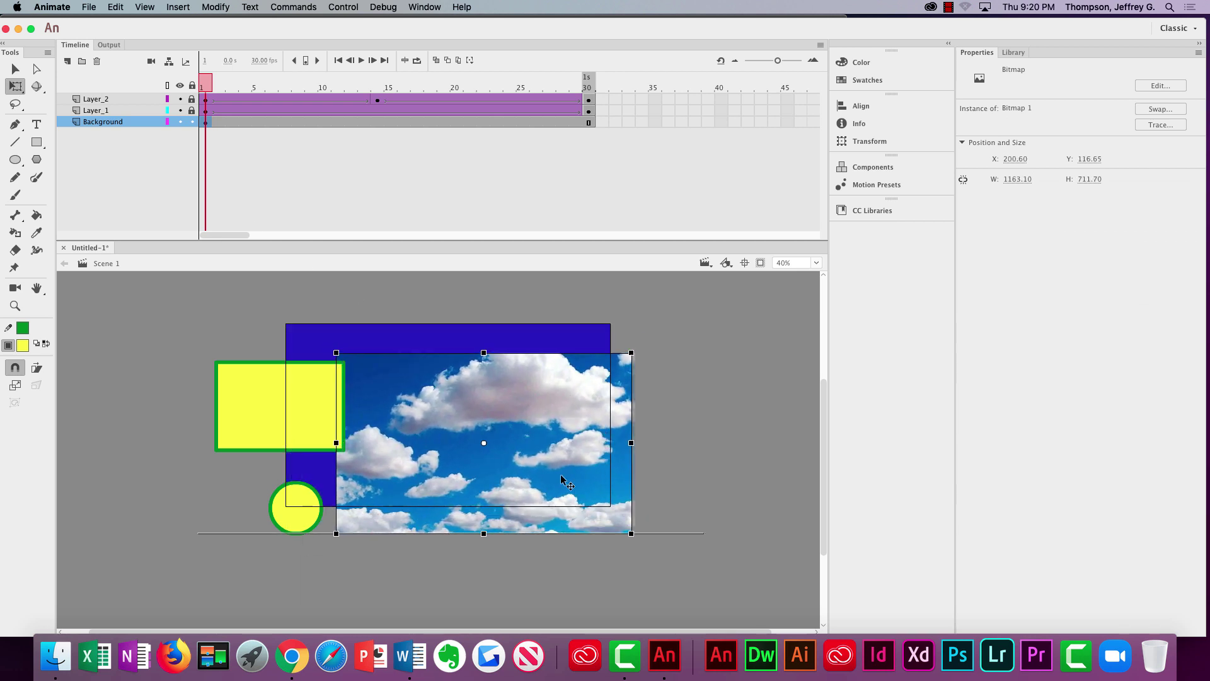
pyautogui.moveTo(577, 490); pyautogui.dragTo(535, 469)
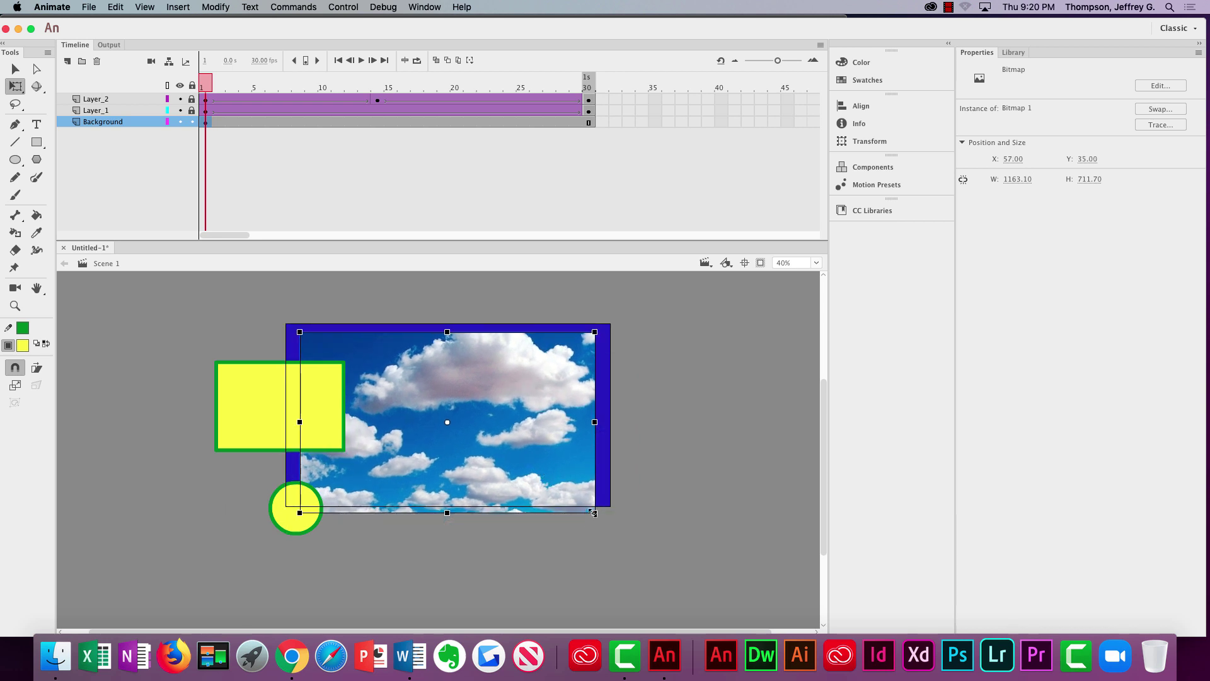
pyautogui.moveTo(593, 513); pyautogui.dragTo(593, 506)
pyautogui.moveTo(535, 460); pyautogui.dragTo(535, 456)
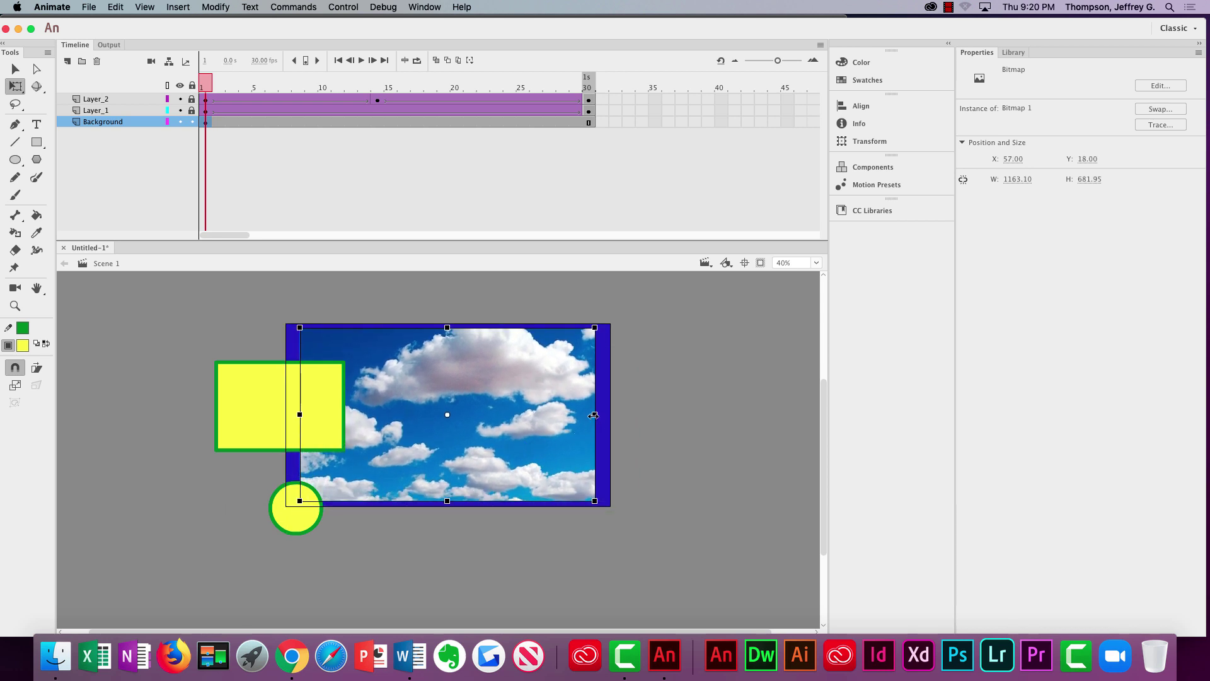
pyautogui.moveTo(594, 414); pyautogui.dragTo(608, 416)
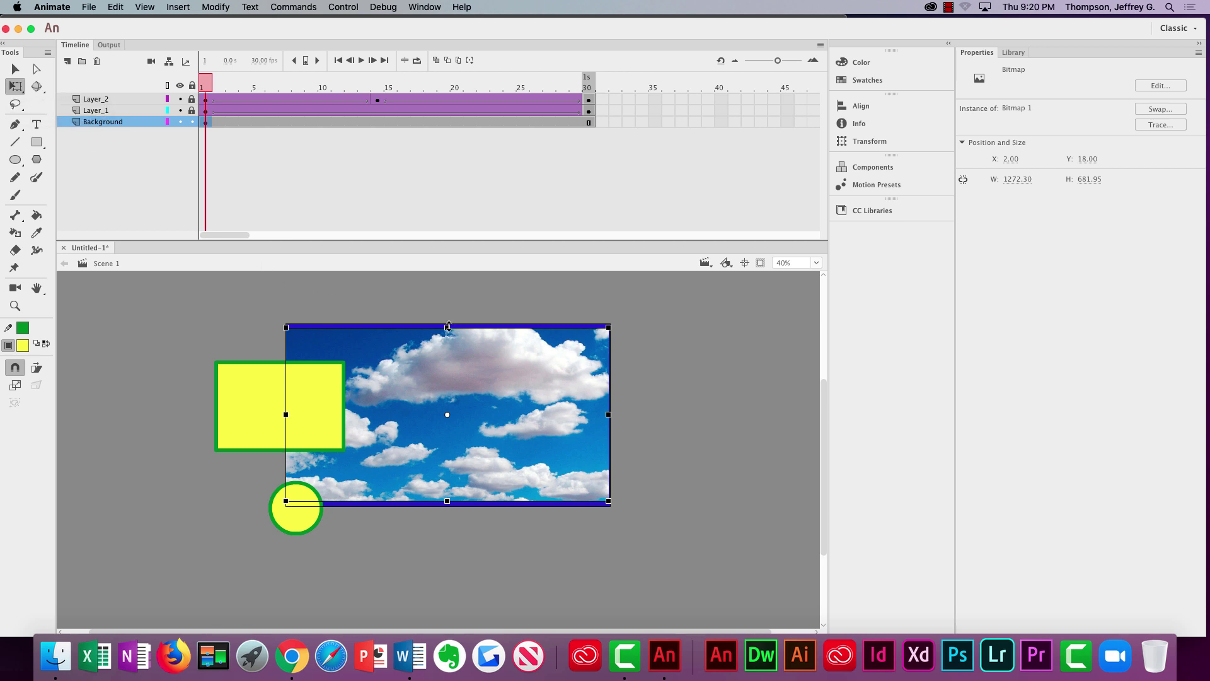
pyautogui.moveTo(448, 326); pyautogui.dragTo(450, 318)
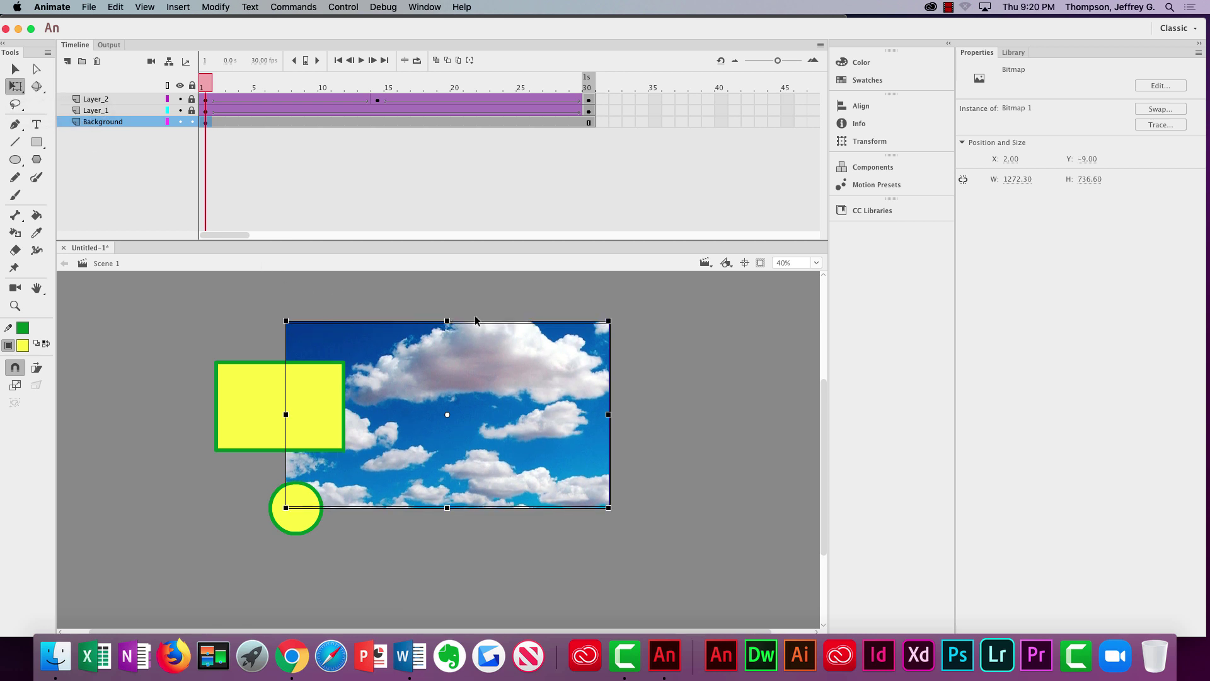
# - Test the movie with the cloud background and close the preview window
pyautogui.press('super+Return')
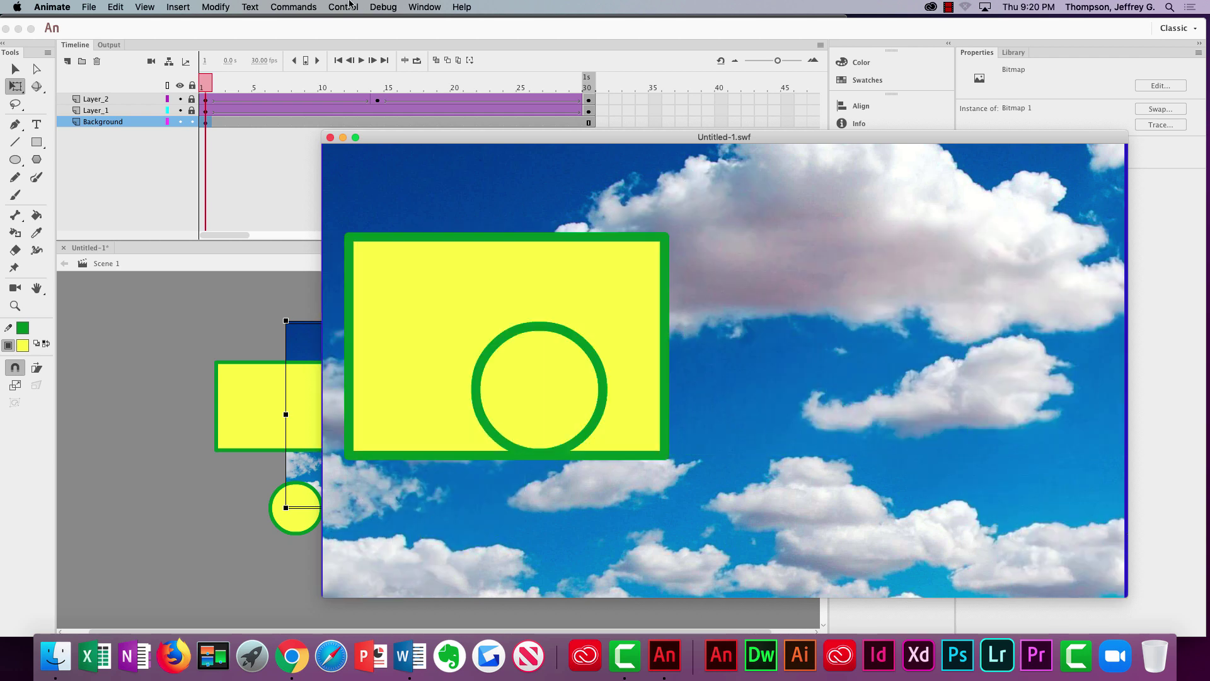
pyautogui.click(329, 137)
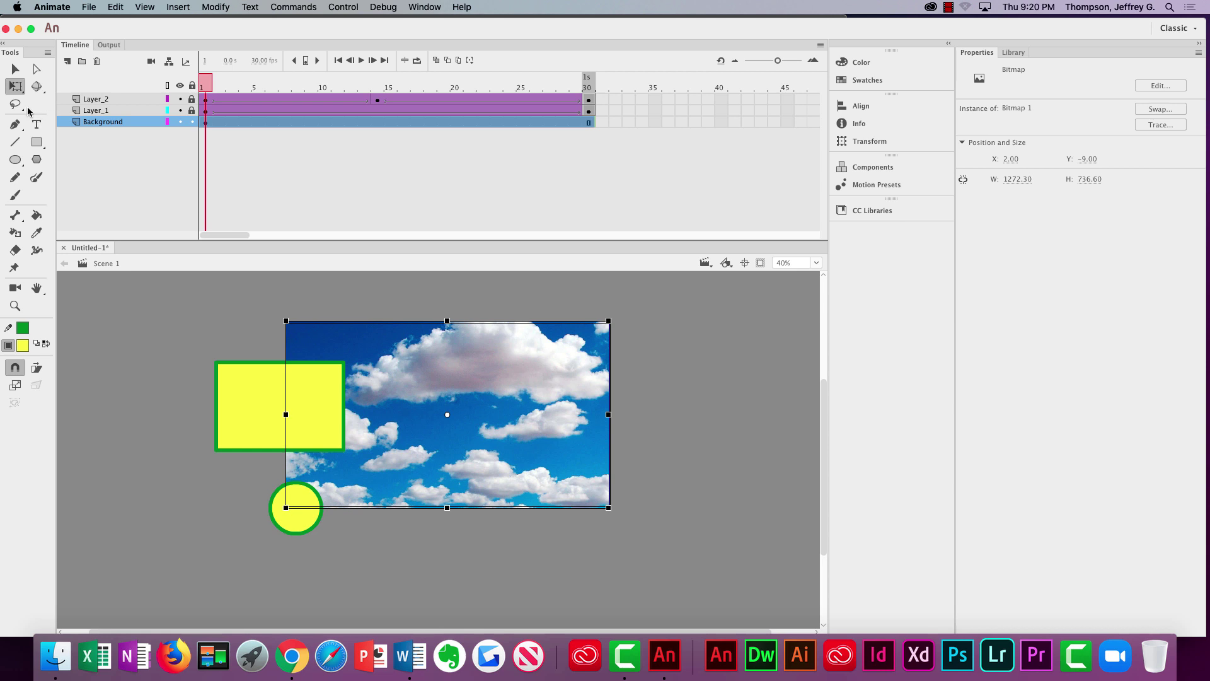
# - Return to the Selection tool, deselect the cloud image, and unlock Layer_1 and Layer_2
pyautogui.click(18, 72)
pyautogui.click(254, 405)
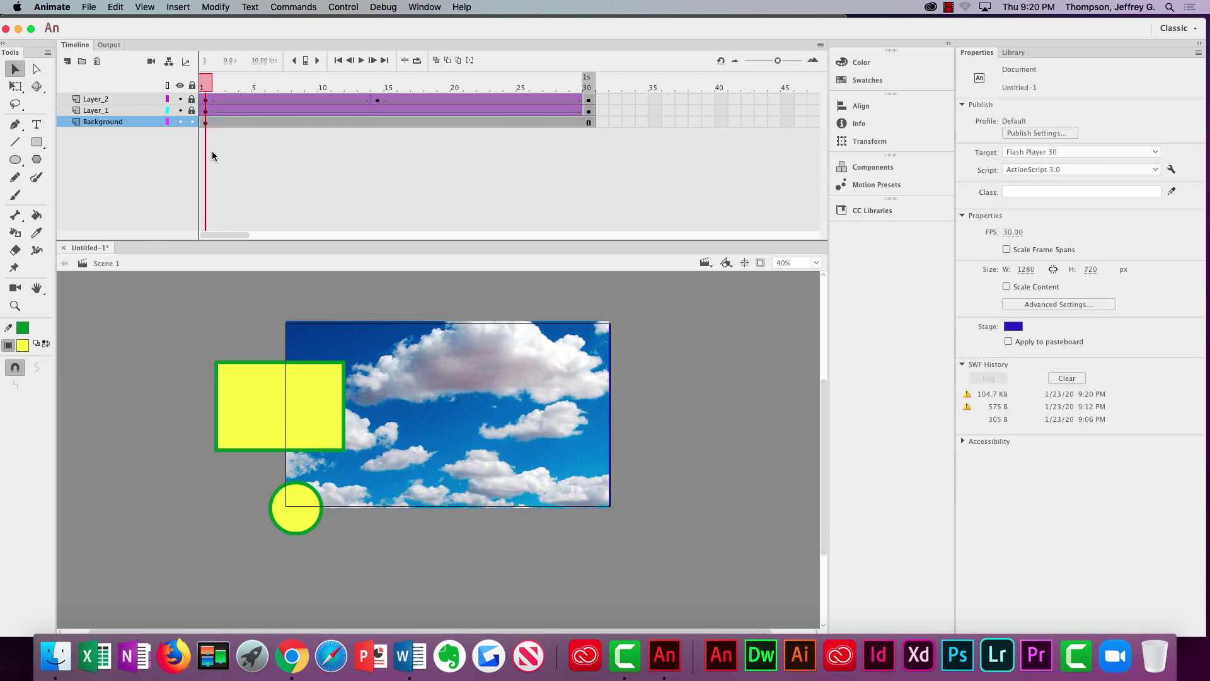
pyautogui.click(192, 110)
pyautogui.click(191, 99)
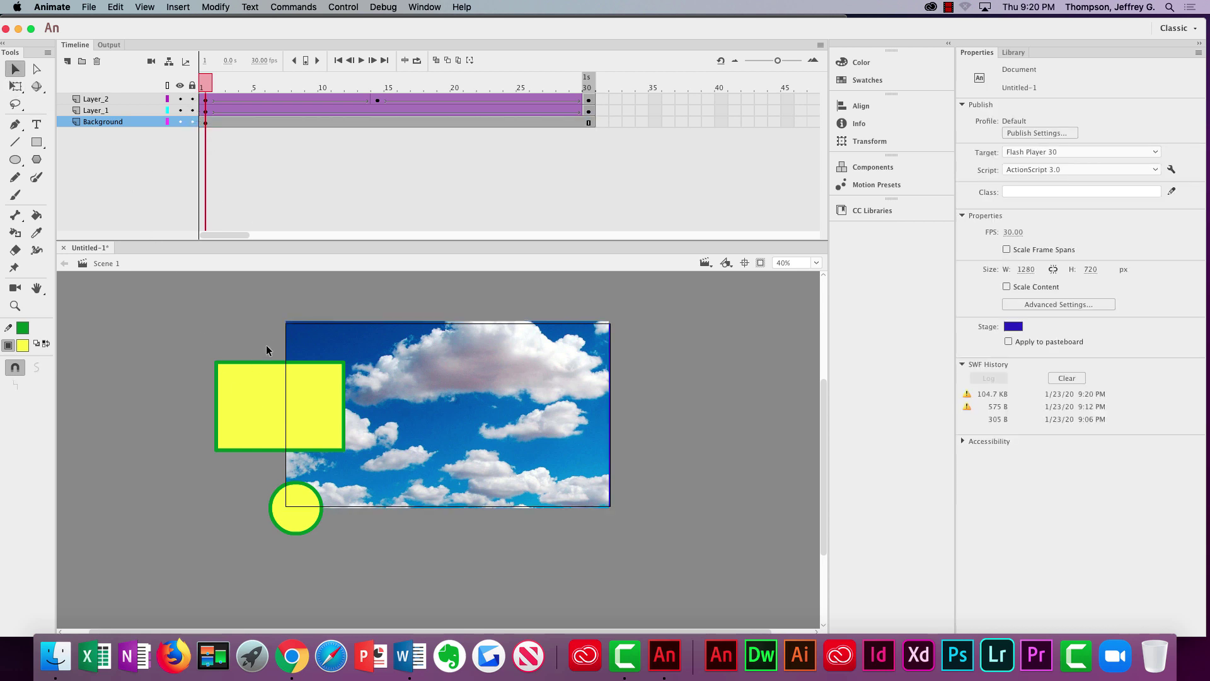
pyautogui.click(262, 392)
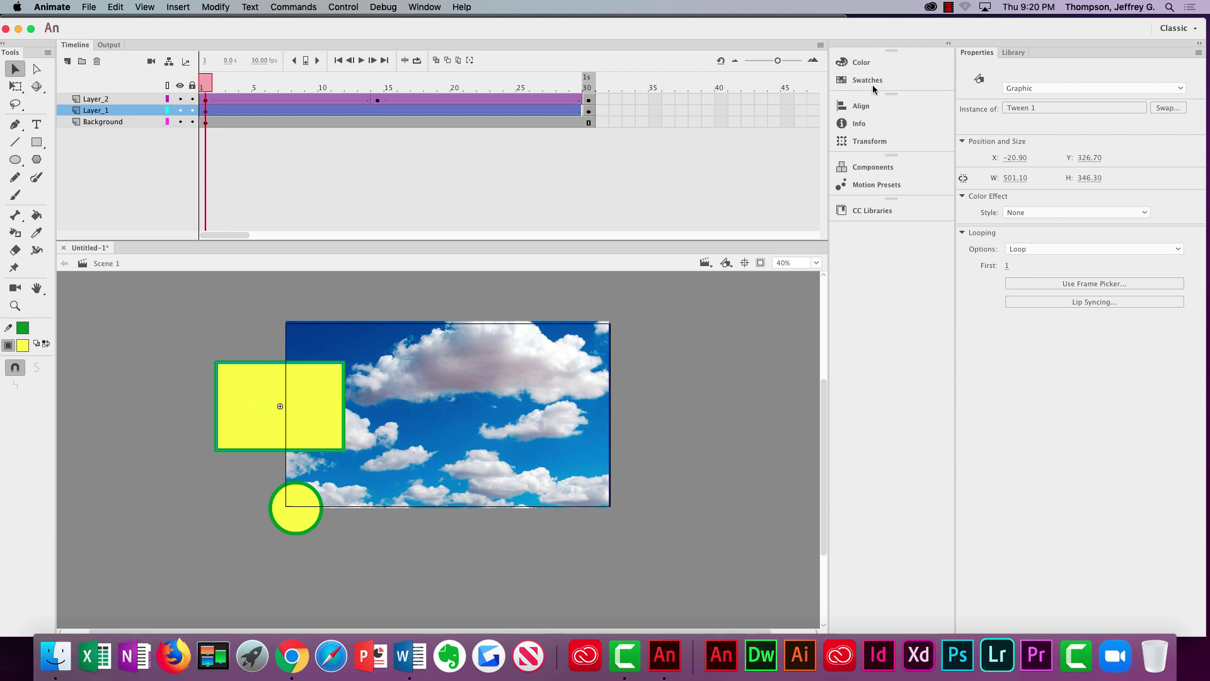
pyautogui.click(23, 345)
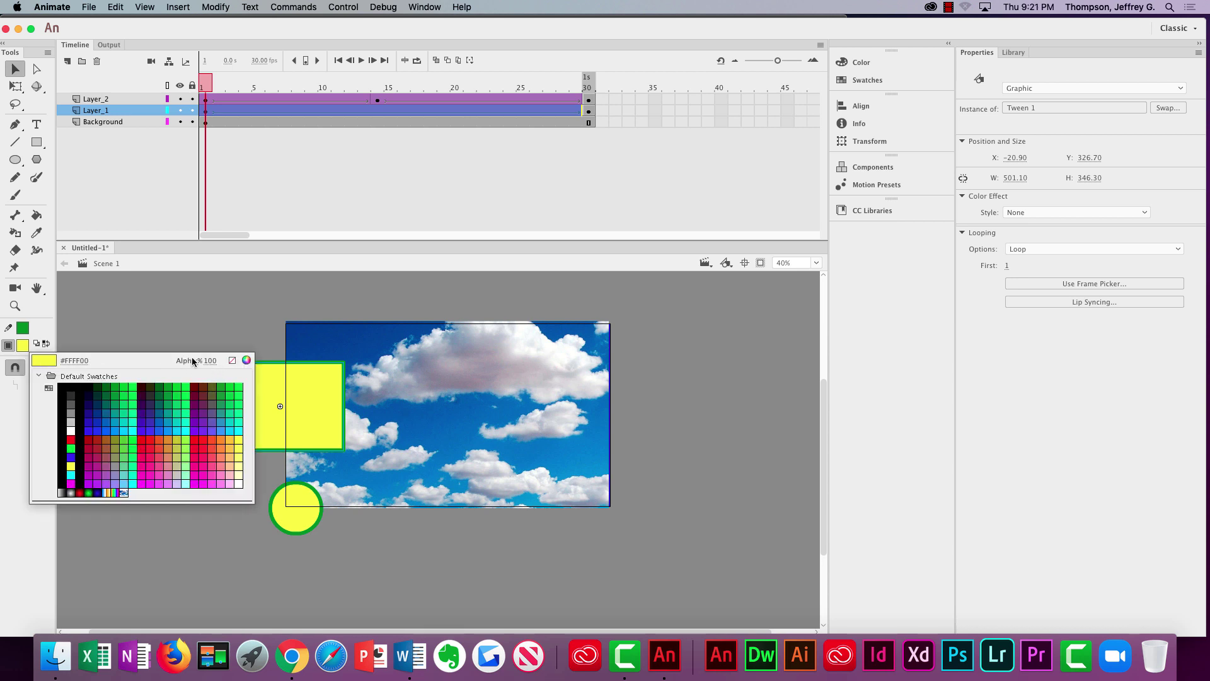
pyautogui.moveTo(192, 359); pyautogui.dragTo(187, 370)
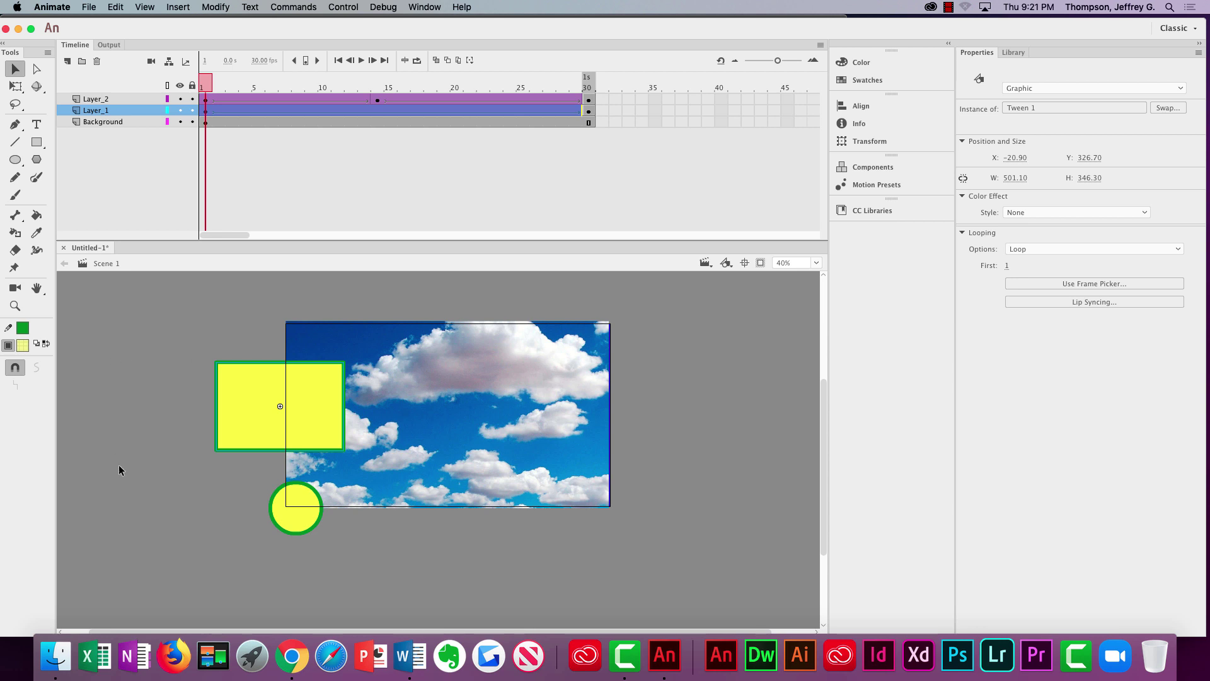
# - Switch to Chrome, open the ThoughtCo "Using Clouds to Predict the Weather" picture in the clouds image results, and copy it
pyautogui.click(292, 655)
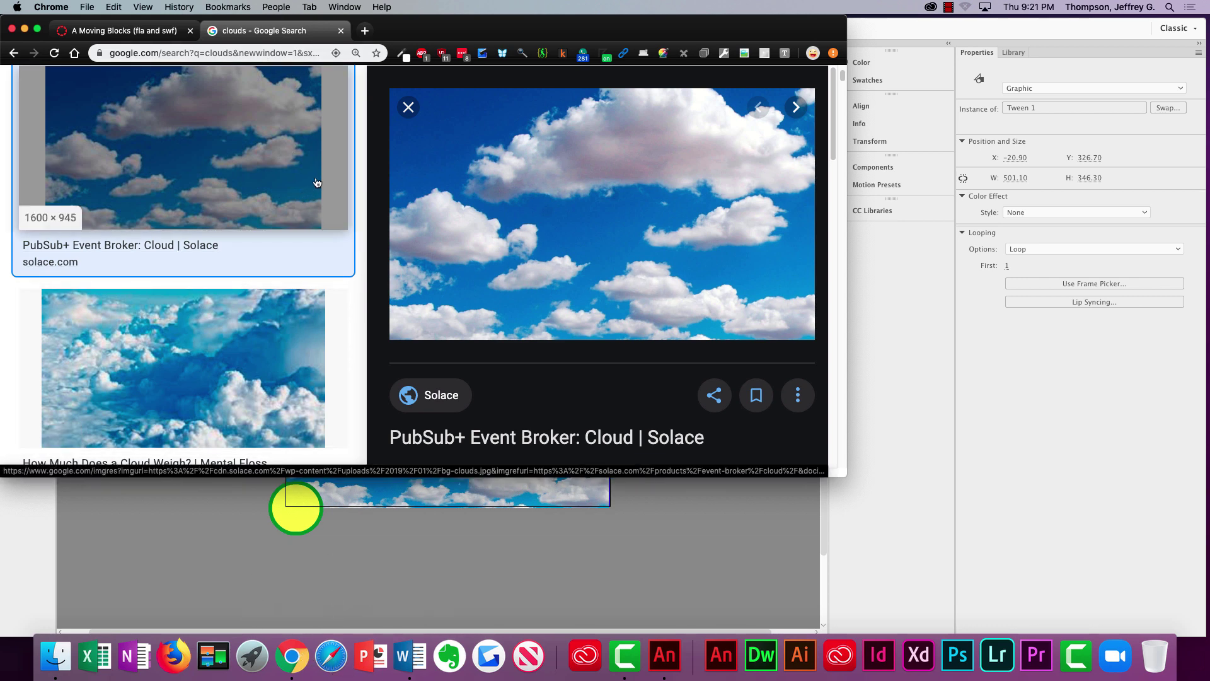
pyautogui.scroll(4, 289, 192)
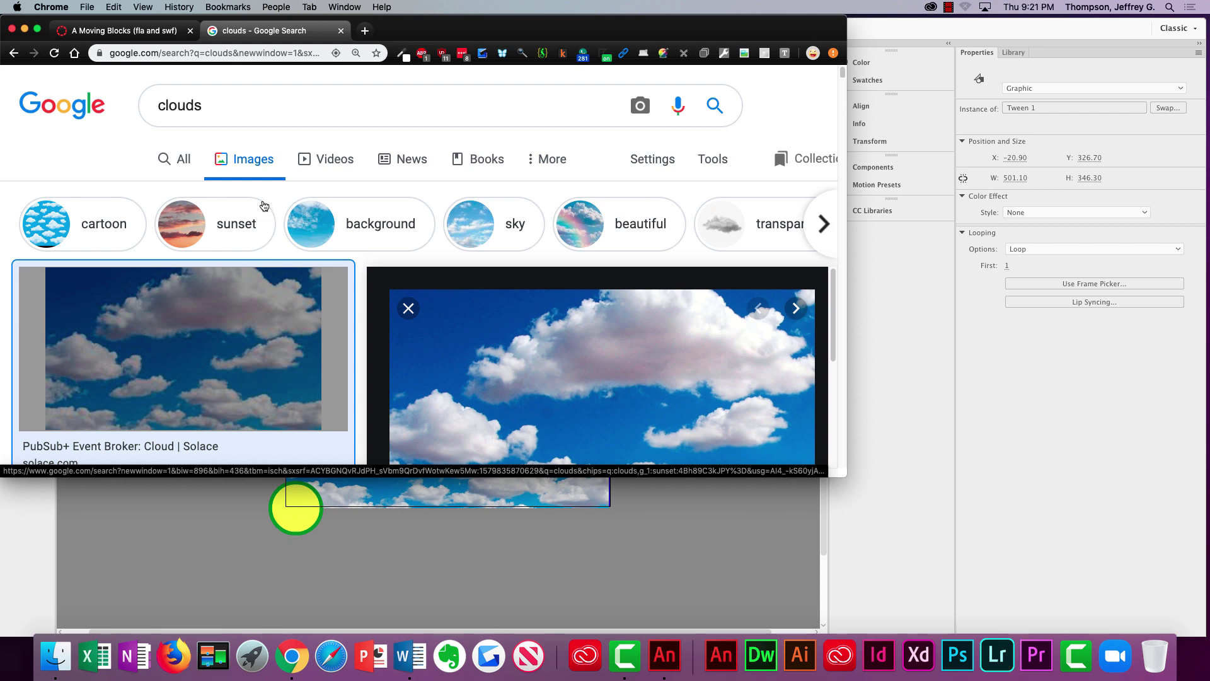
pyautogui.scroll(-10, 290, 302)
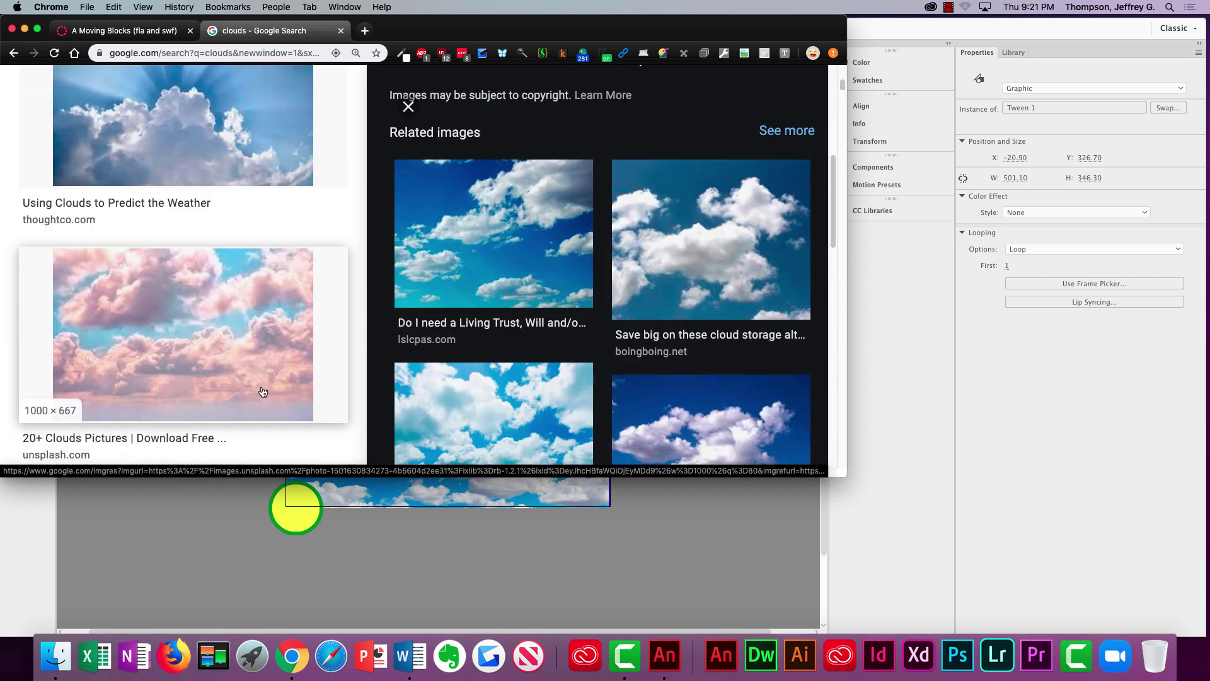
pyautogui.click(214, 120)
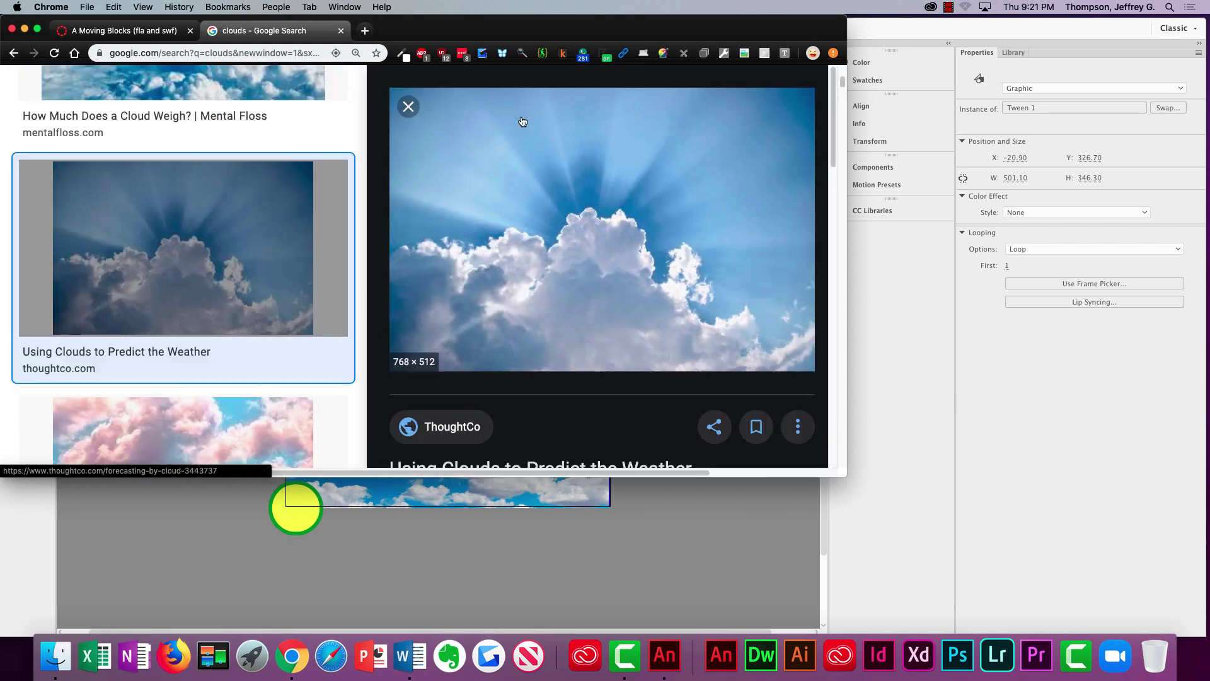
pyautogui.rightClick(670, 230)
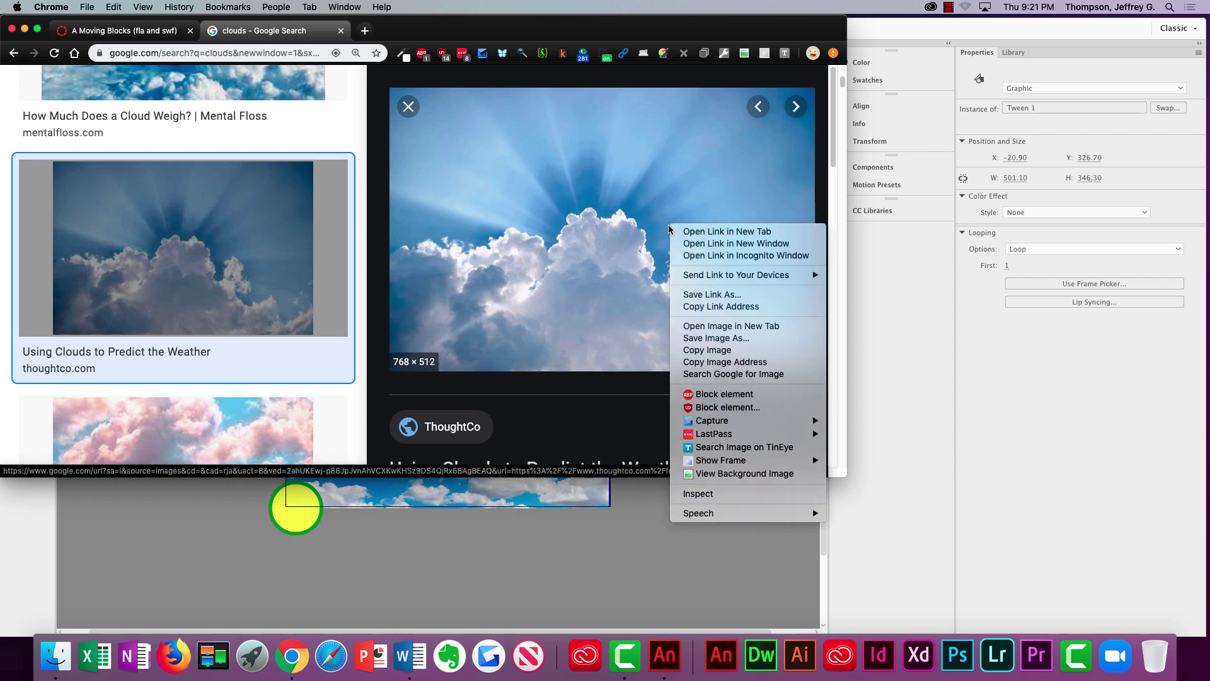
pyautogui.click(700, 353)
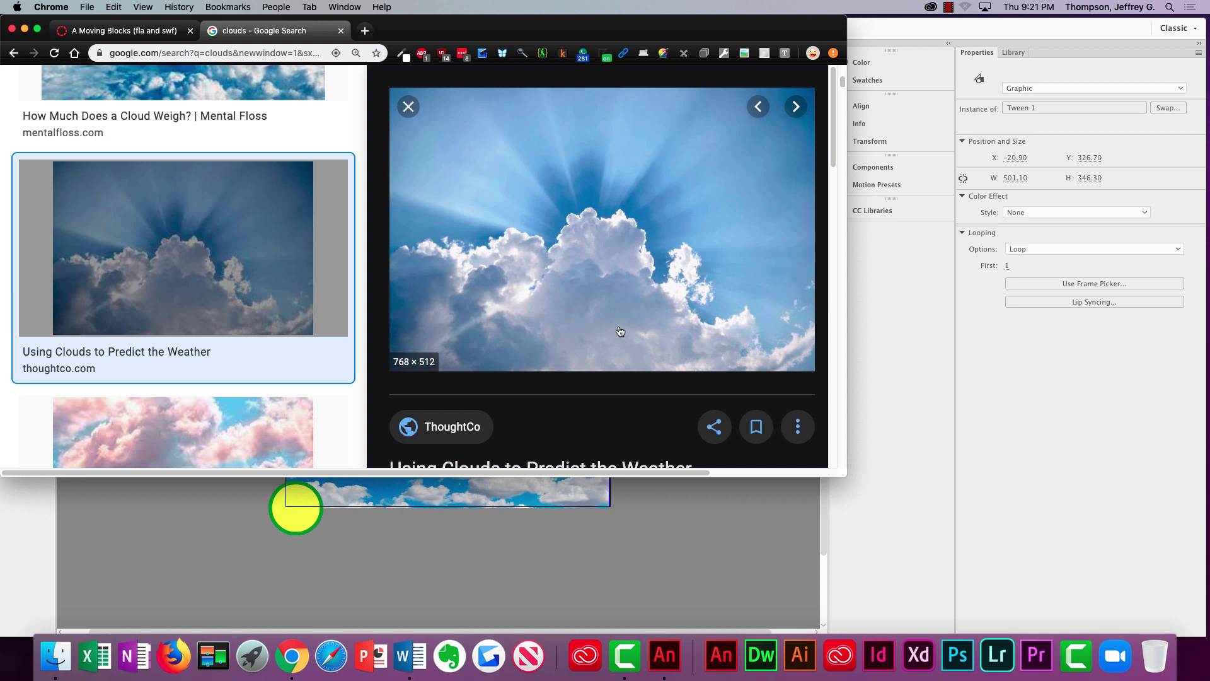
# - Save the ThoughtCo cloud picture as a JPEG in the Downloads folder and switch back to Animate
pyautogui.rightClick(573, 153)
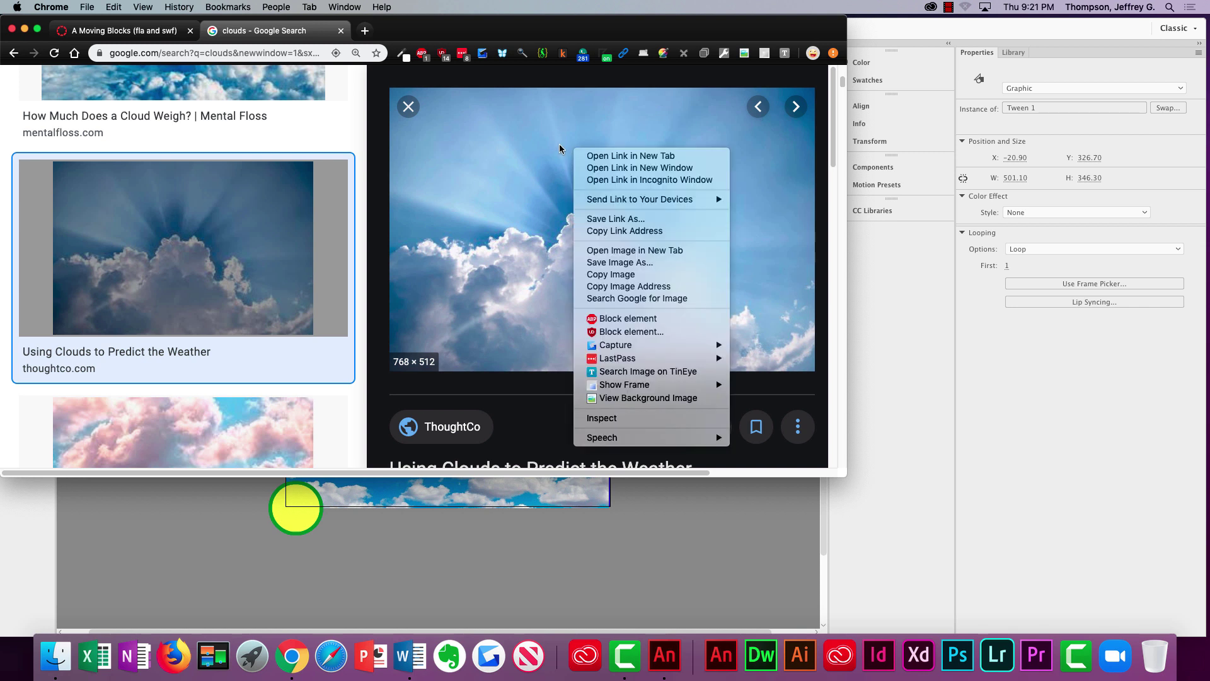
pyautogui.click(600, 265)
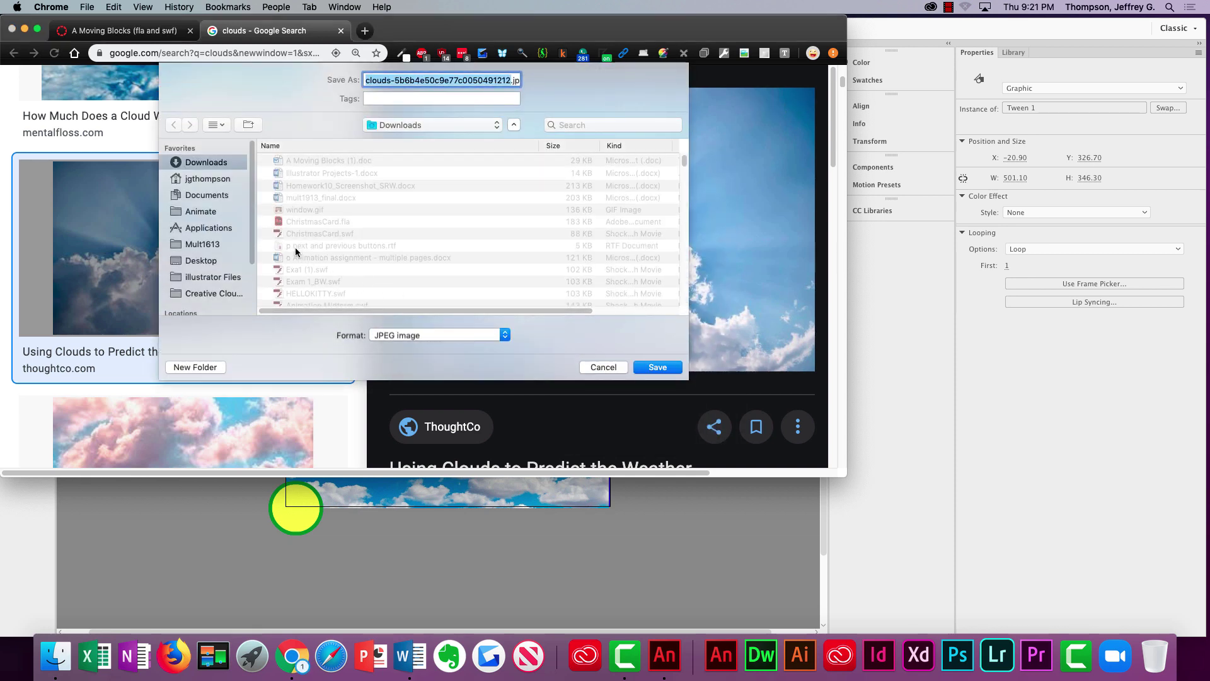
pyautogui.click(659, 368)
pyautogui.click(702, 517)
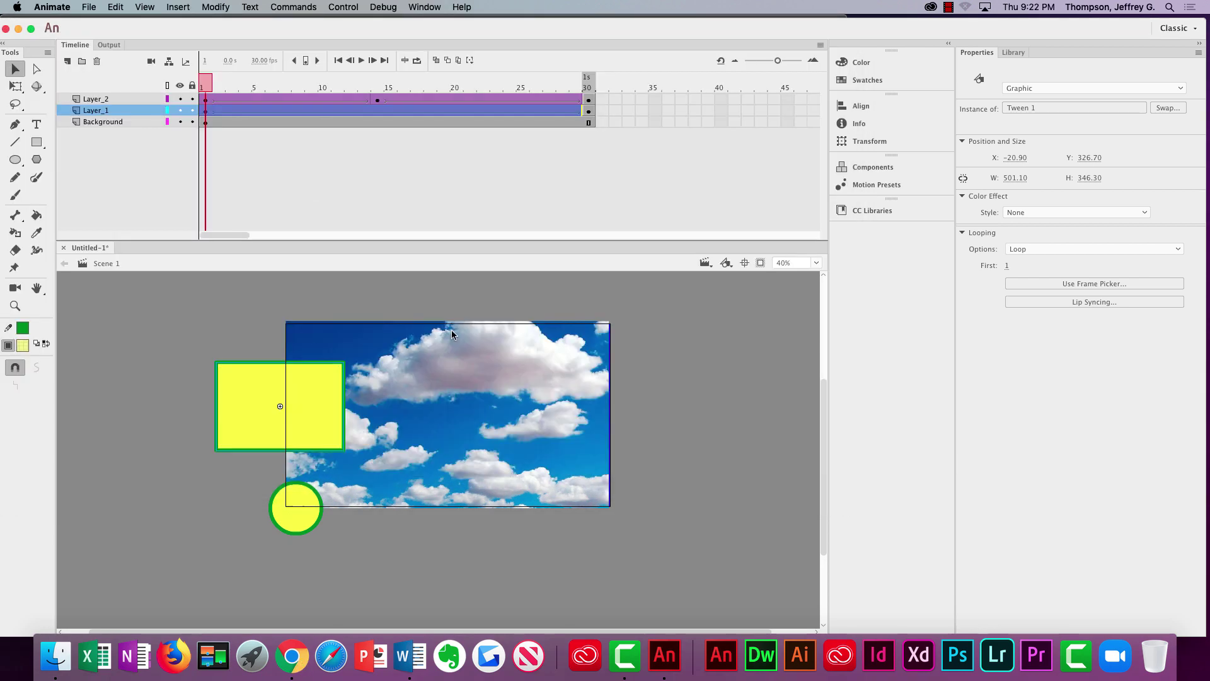
# - Import clouds-5b6b4e50c9e77c0050491212.jpg from the Downloads folder to the stage
pyautogui.click(90, 6)
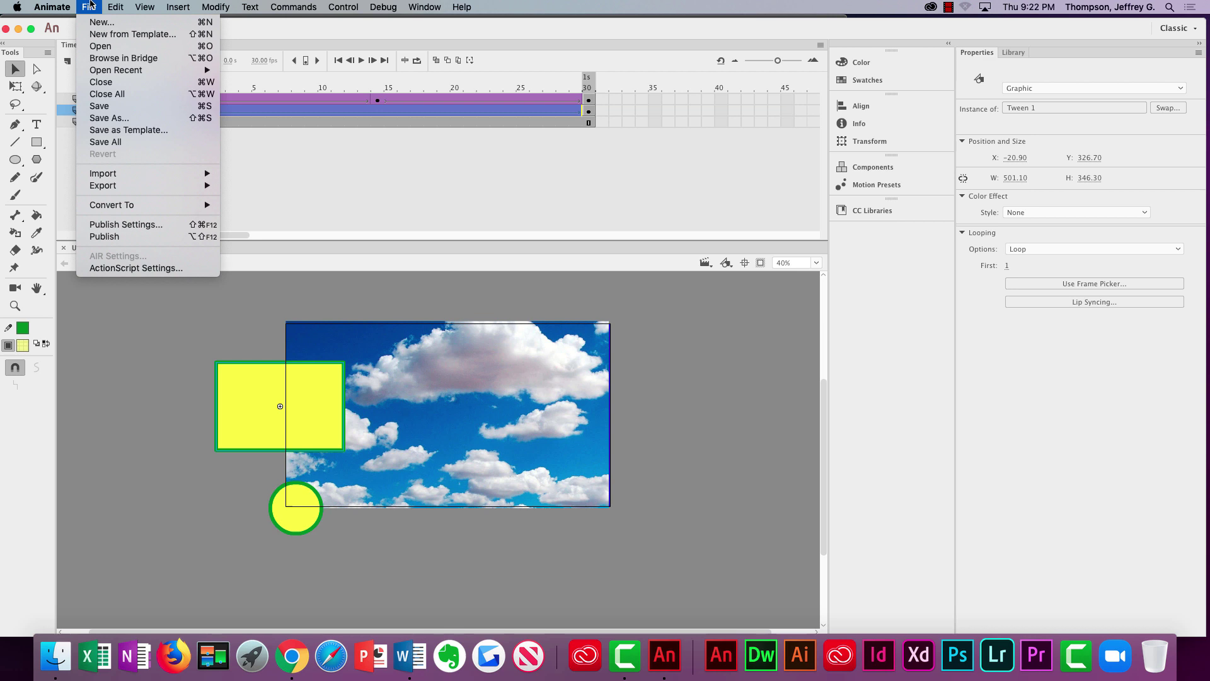
pyautogui.moveTo(110, 177)
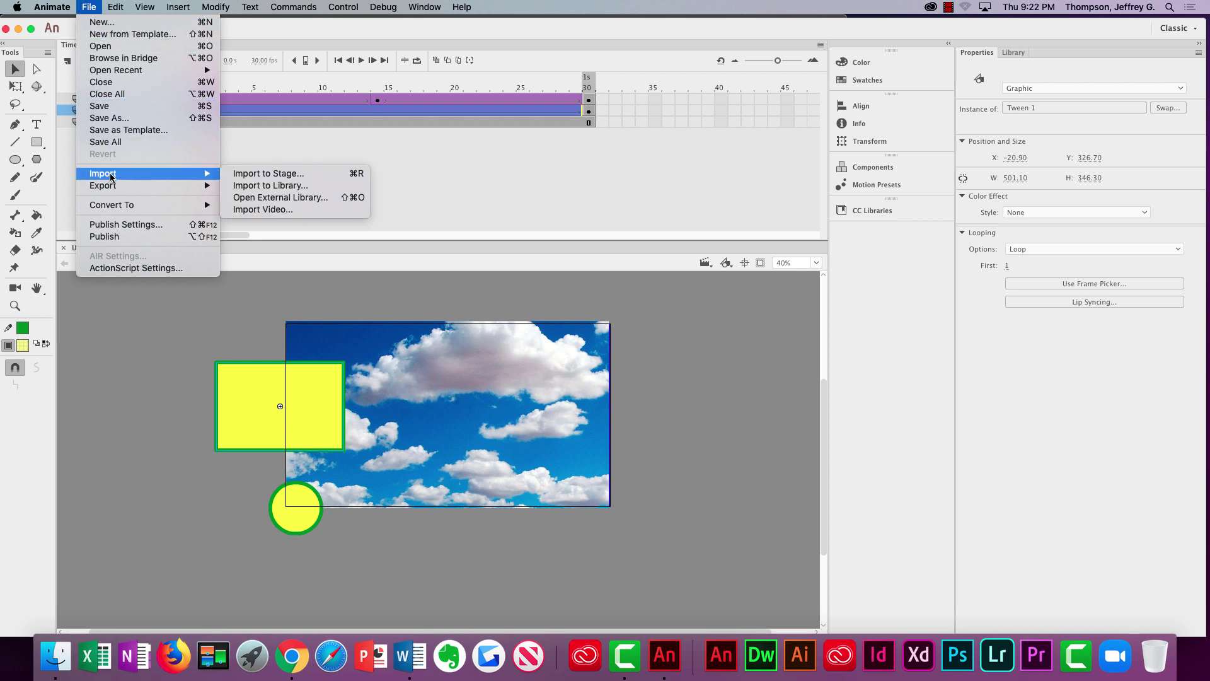
pyautogui.click(229, 177)
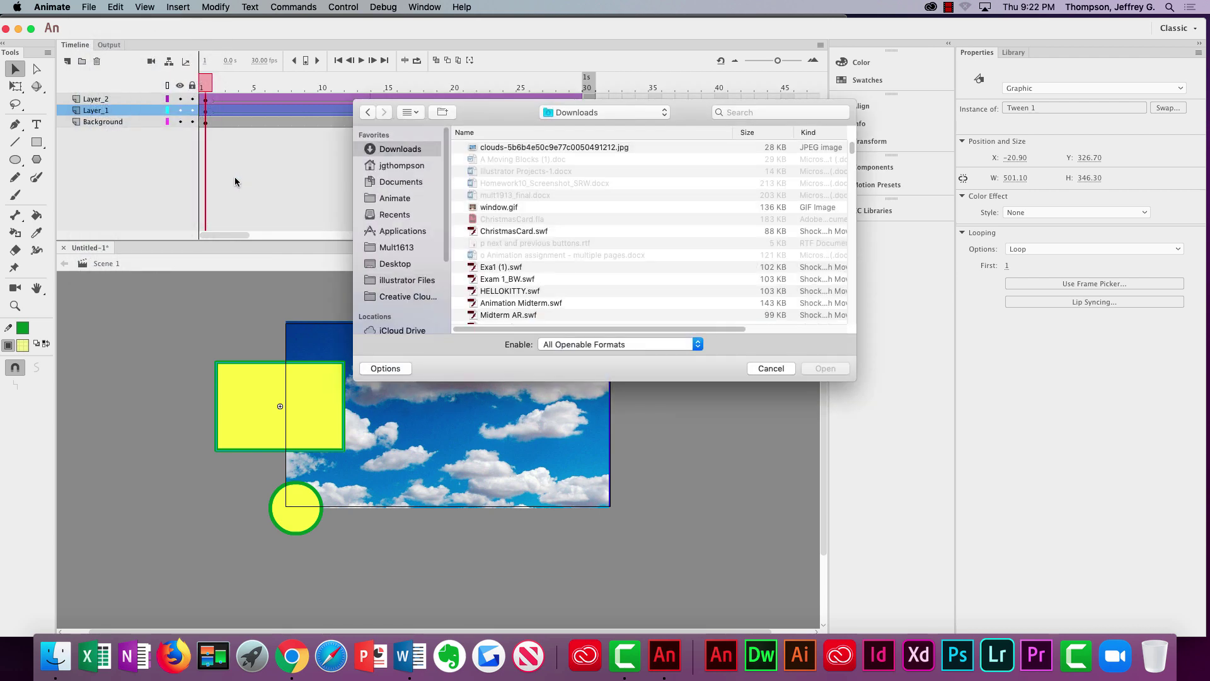
pyautogui.click(506, 148)
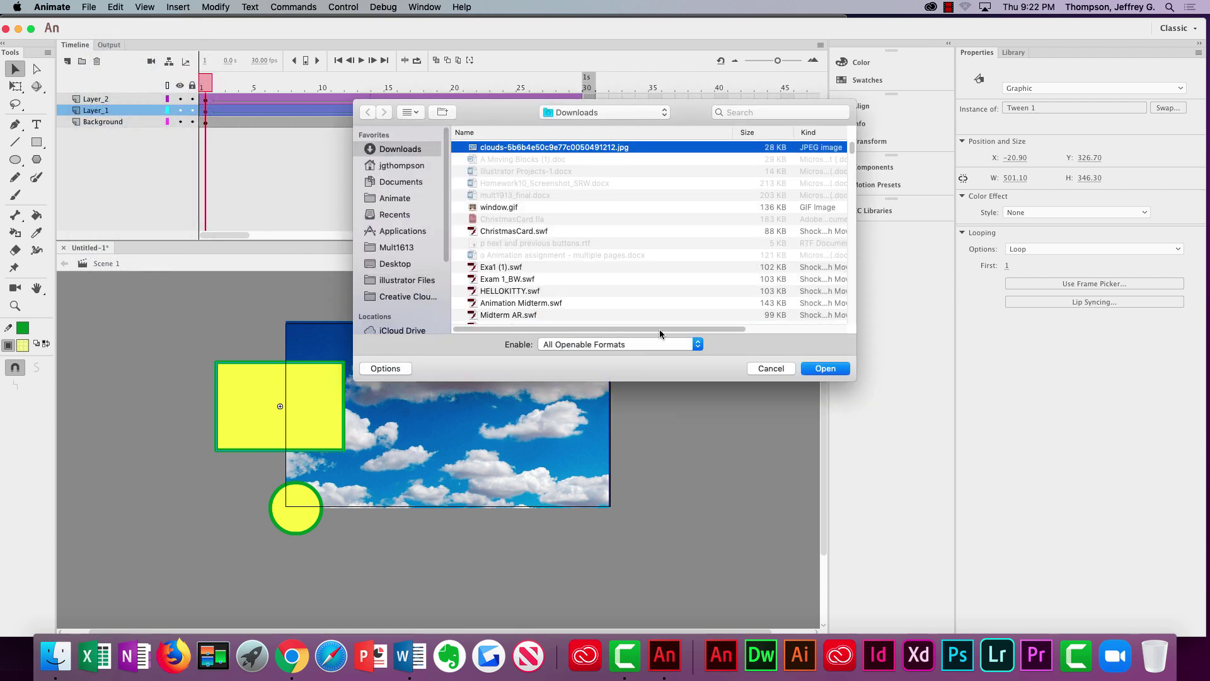
pyautogui.click(824, 369)
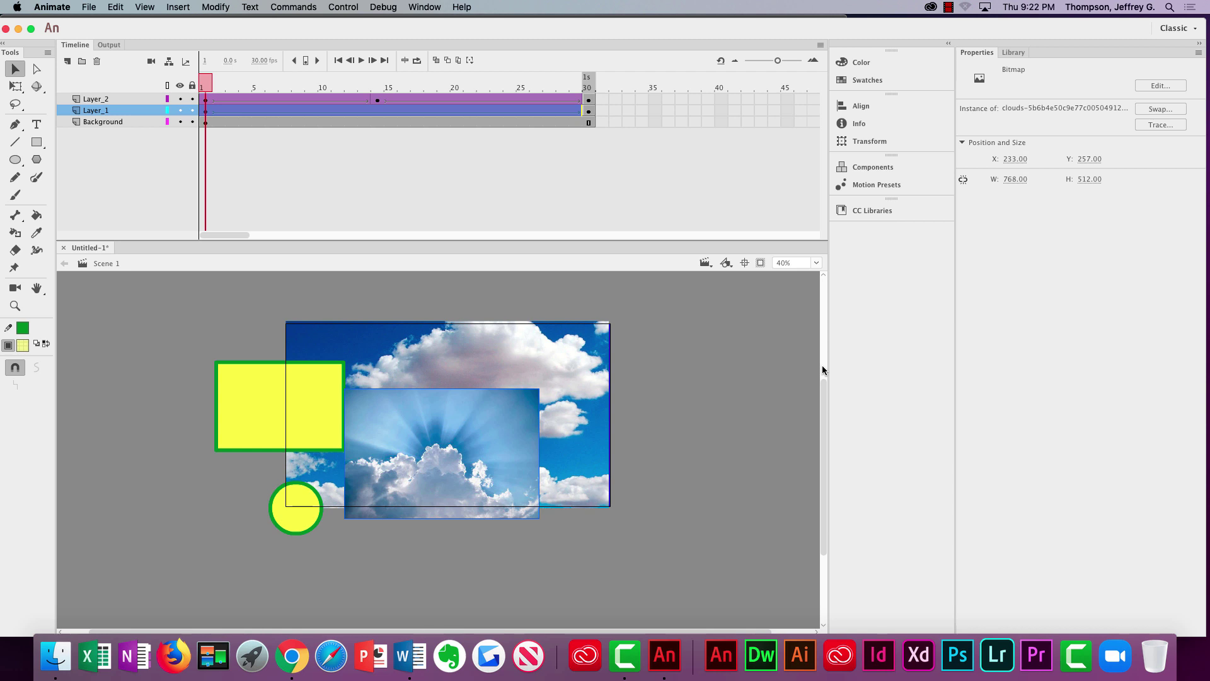
# - Undo the import of the second cloud picture on the stage
pyautogui.click(89, 7)
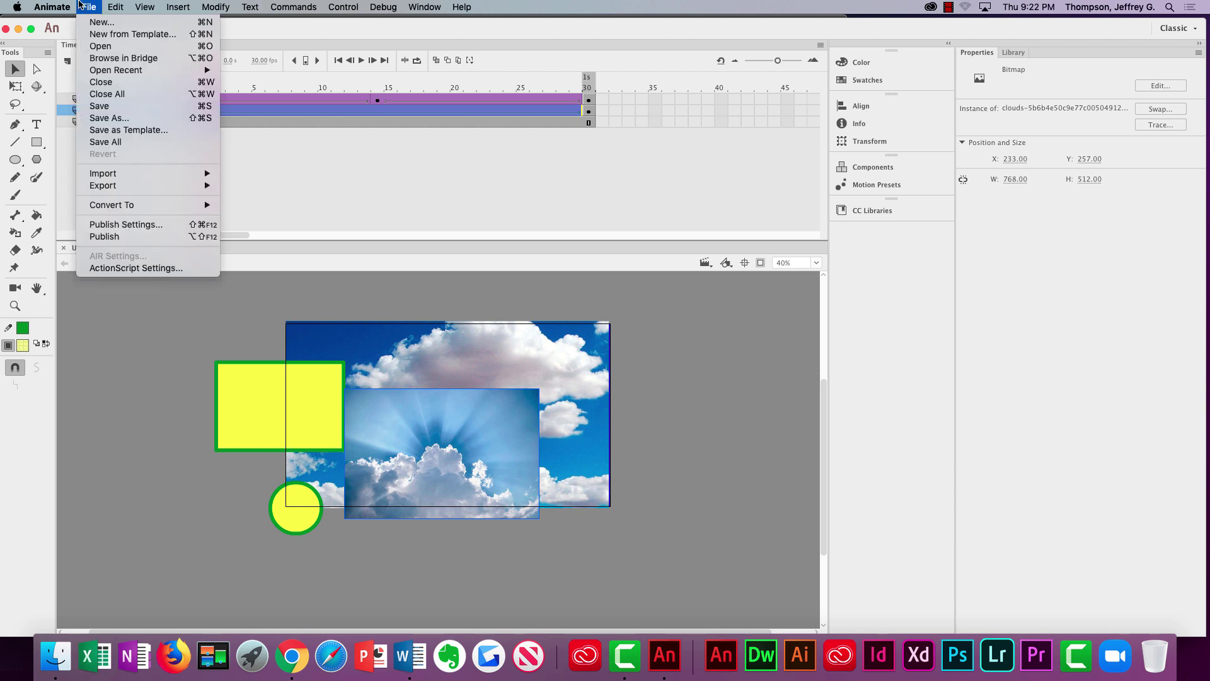
pyautogui.click(88, 7)
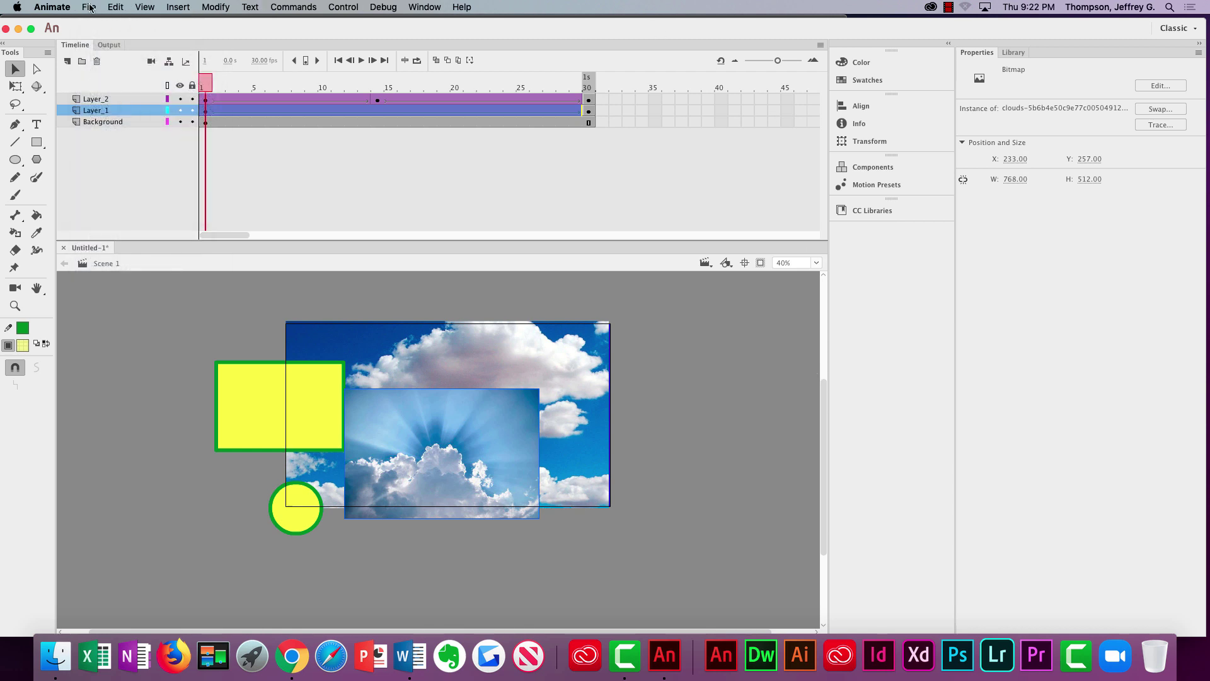
pyautogui.press('super+z')
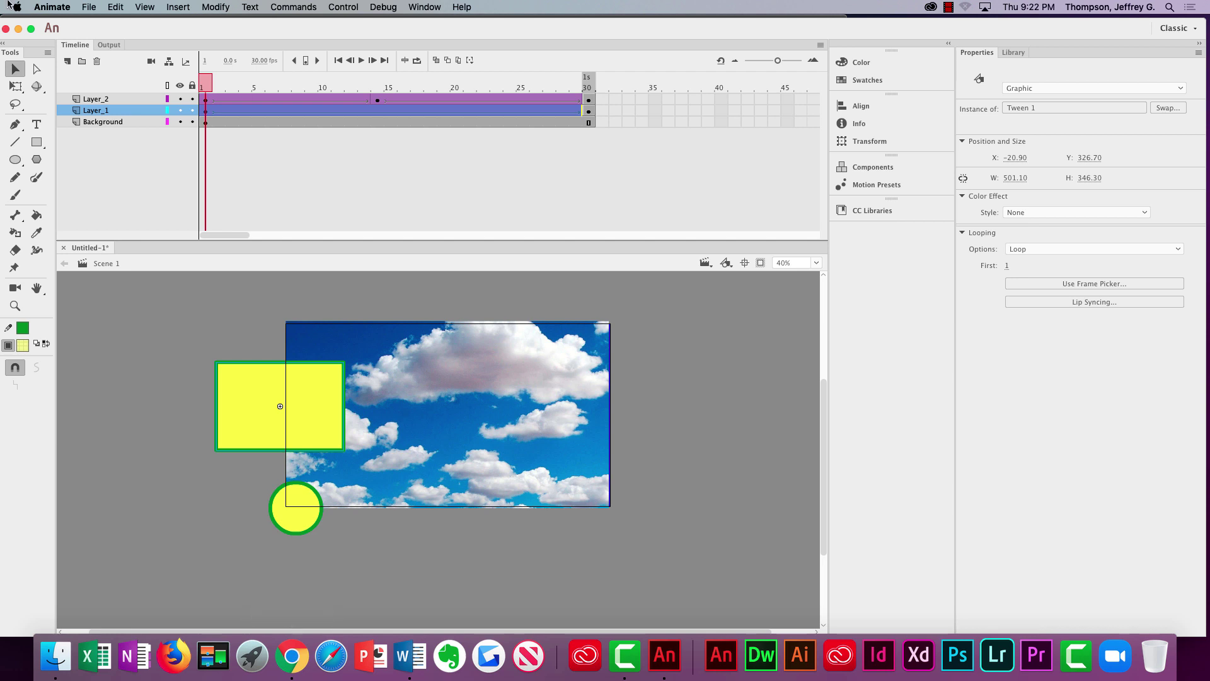
pyautogui.click(87, 7)
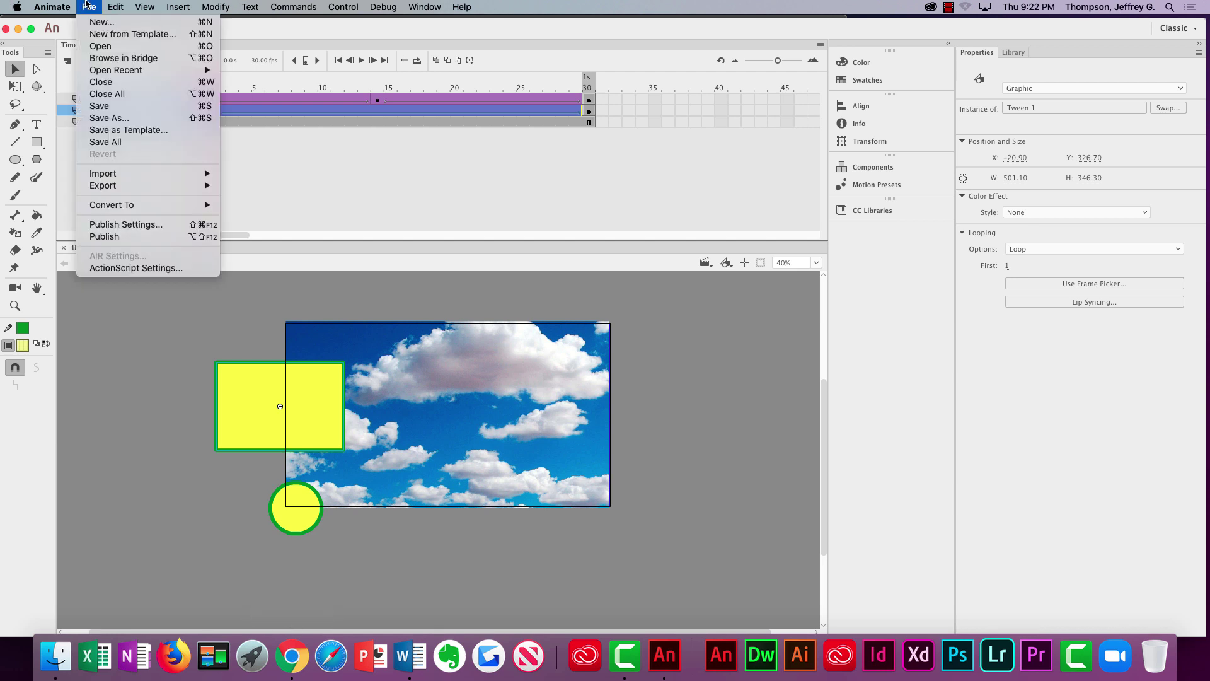
pyautogui.click(94, 5)
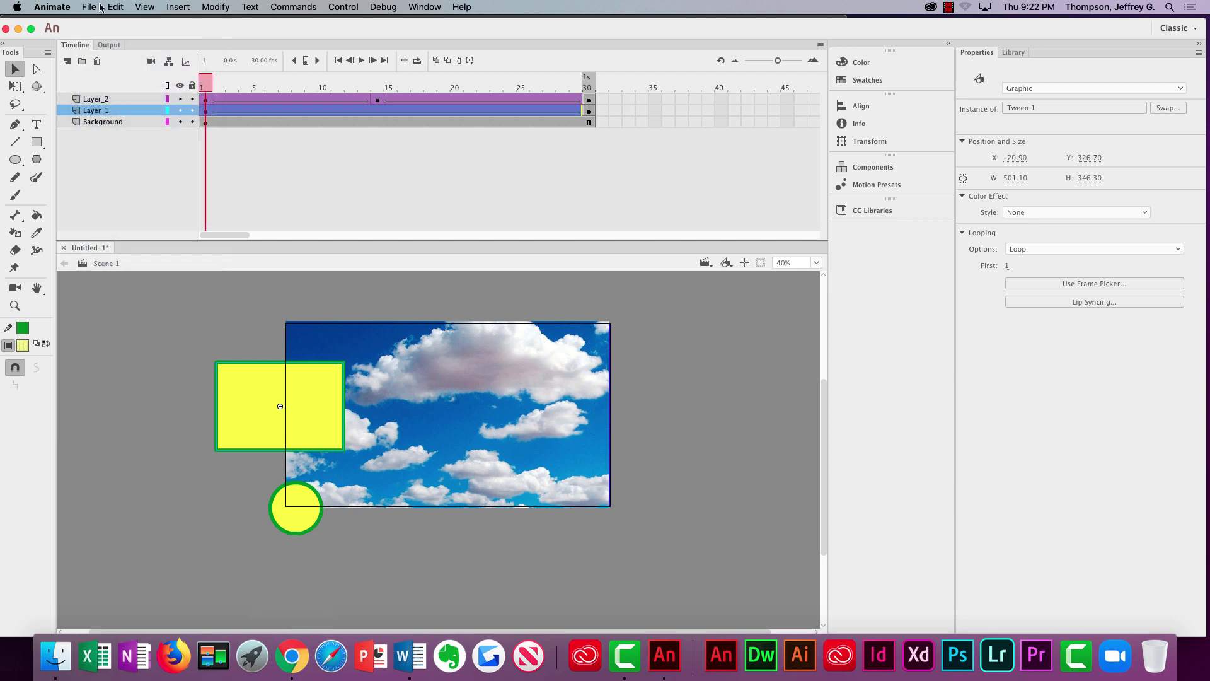
pyautogui.click(95, 5)
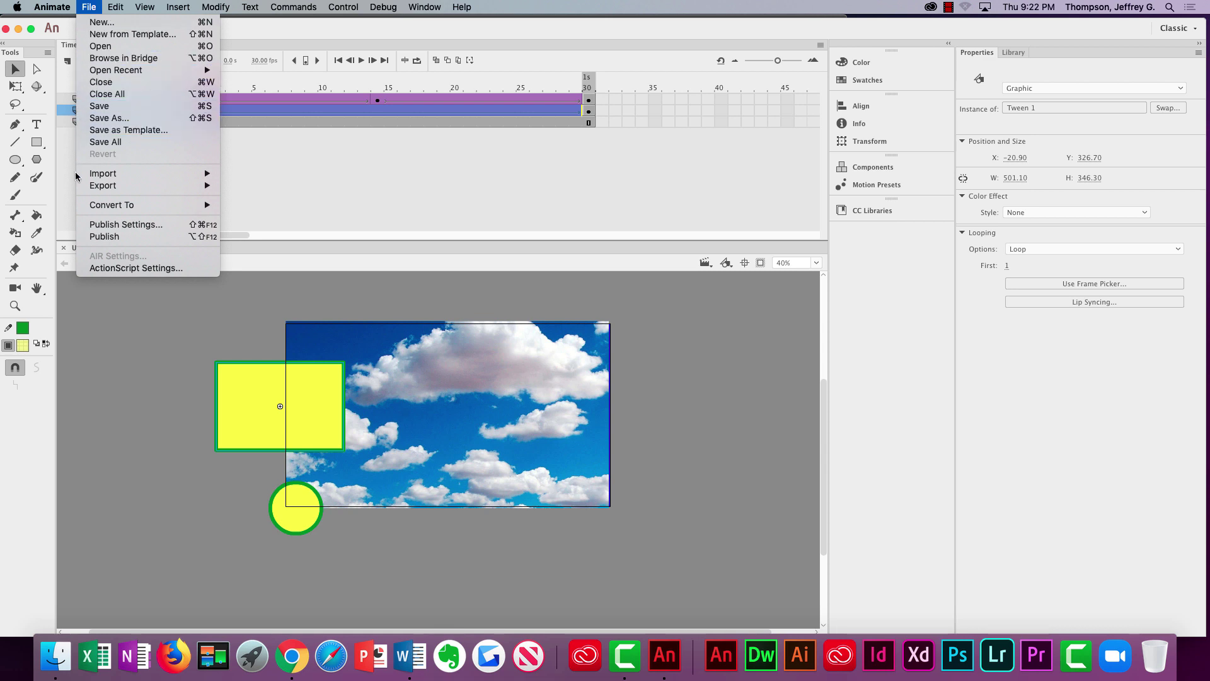
pyautogui.moveTo(86, 190)
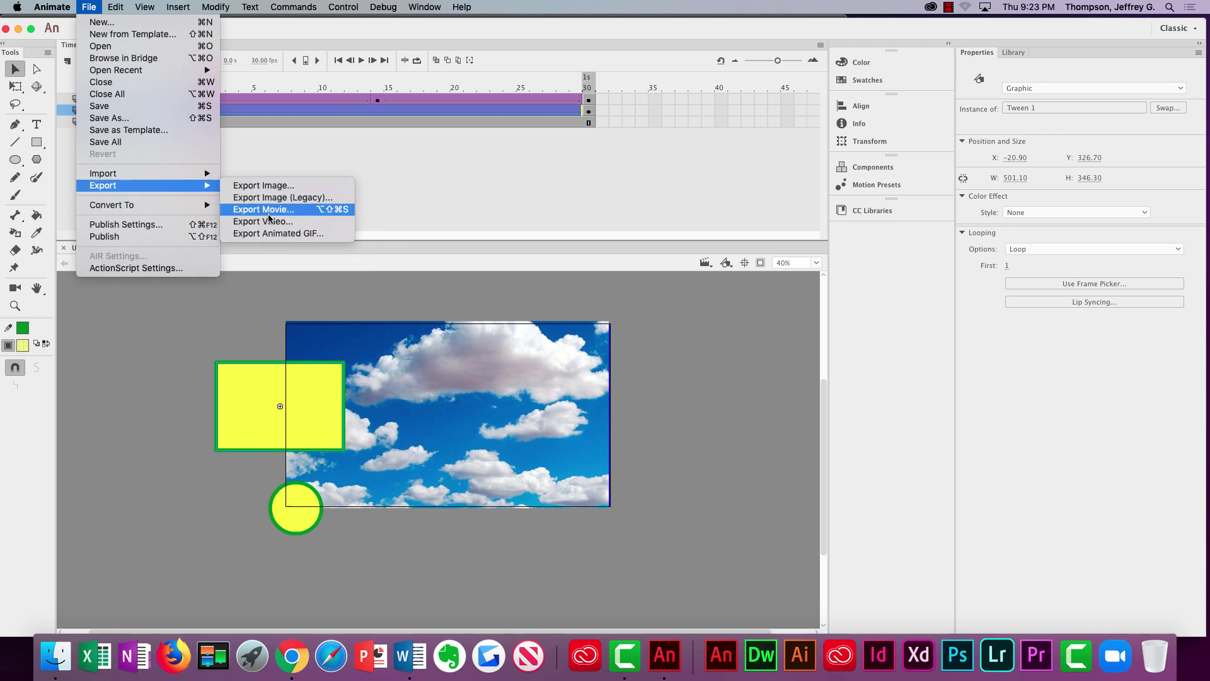
pyautogui.click(328, 218)
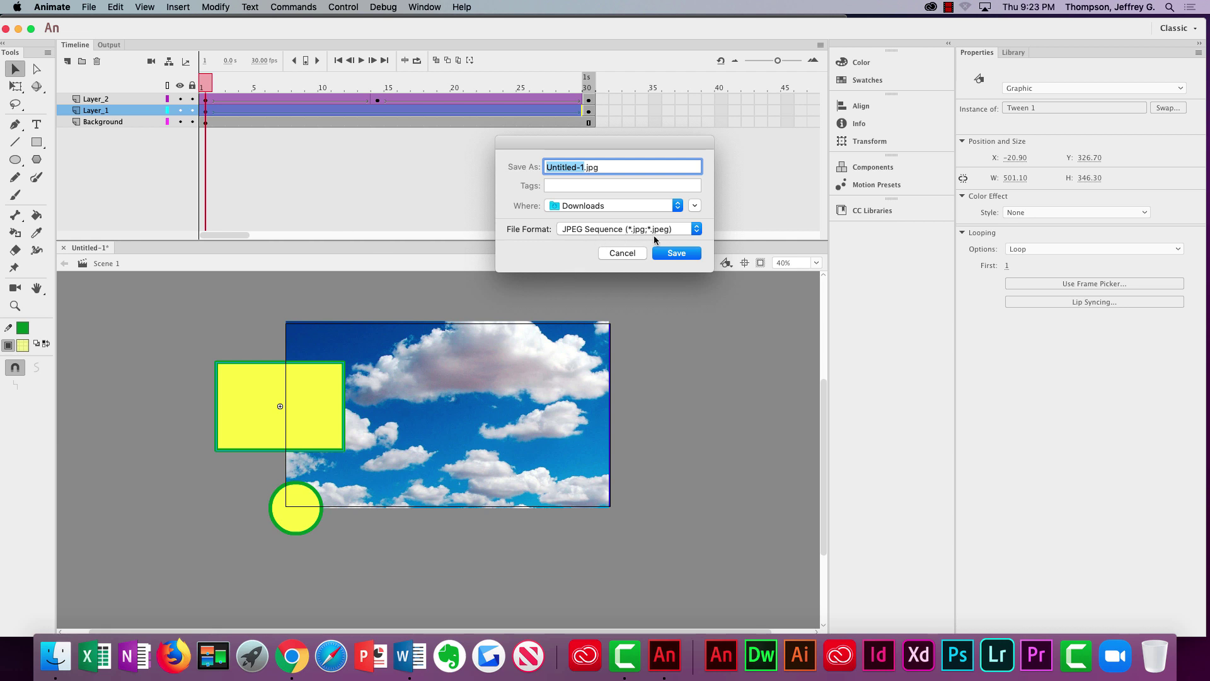
pyautogui.click(615, 252)
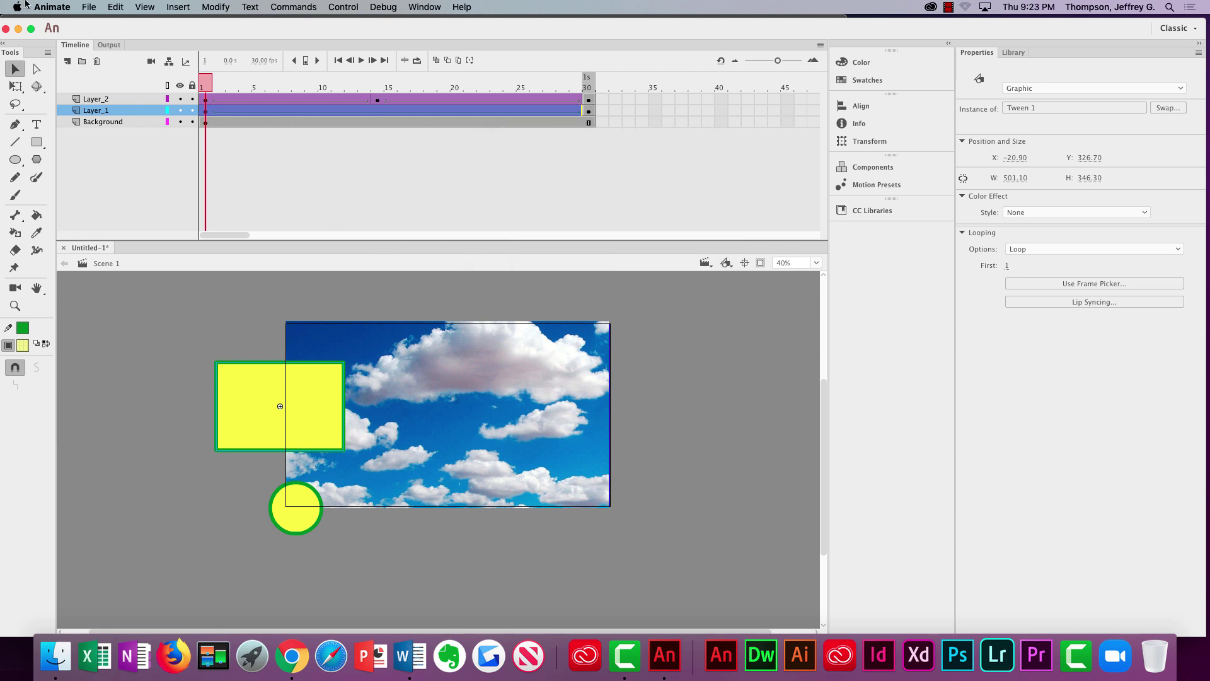
# - Export the animation as a video to the Documents folder with the file name Awesome
pyautogui.click(87, 7)
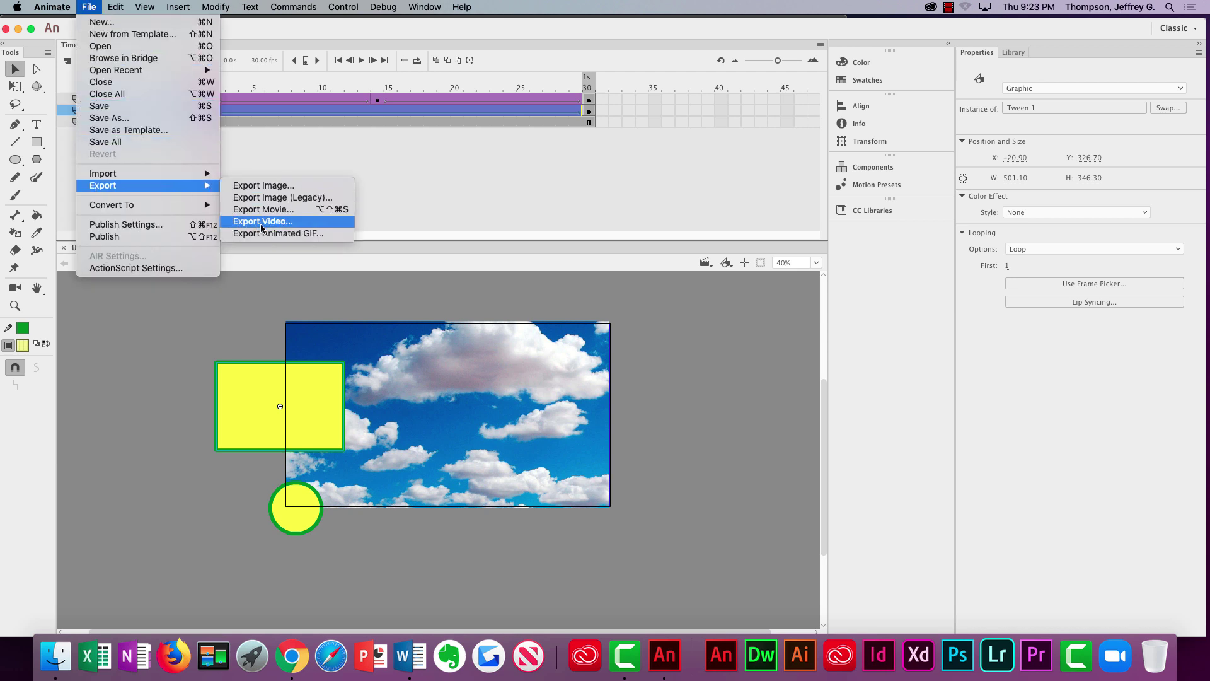
pyautogui.click(262, 222)
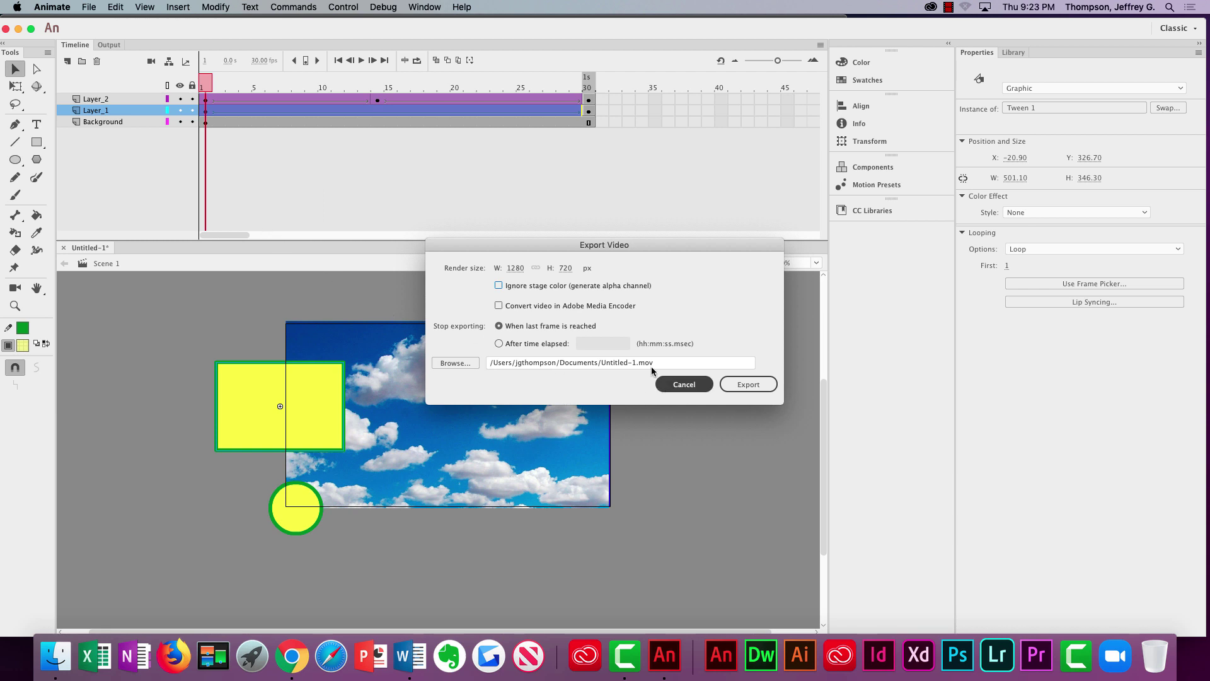
pyautogui.click(615, 361)
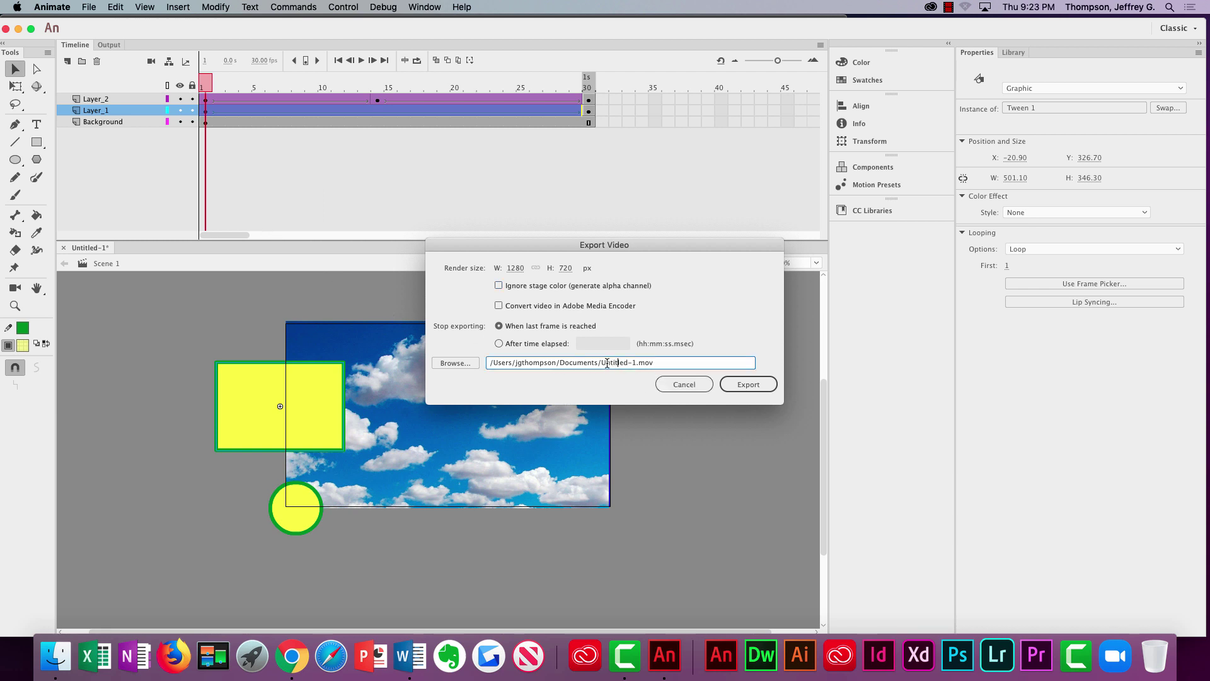
pyautogui.moveTo(601, 362); pyautogui.dragTo(719, 378)
pyautogui.write('Awesome')
pyautogui.click(671, 383)
pyautogui.click(755, 387)
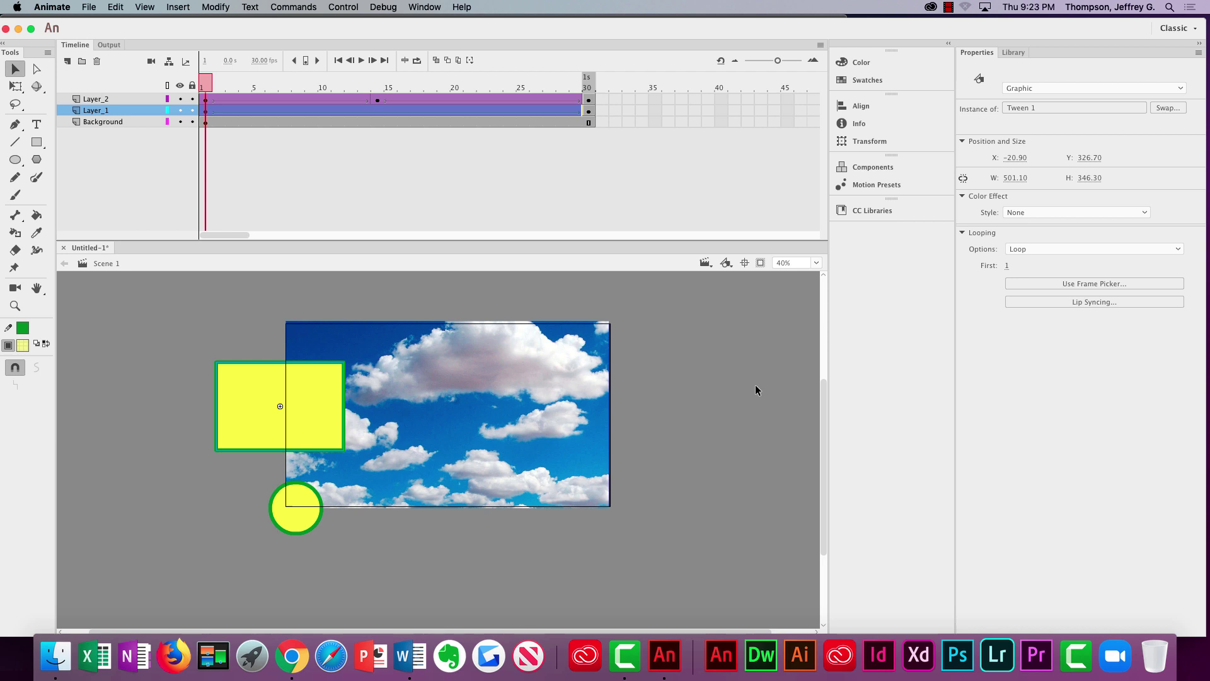
# - Switch to Finder, widen the window to view the Documents folder, and open Untitled-1.mov in QuickTime Player
pyautogui.click(54, 664)
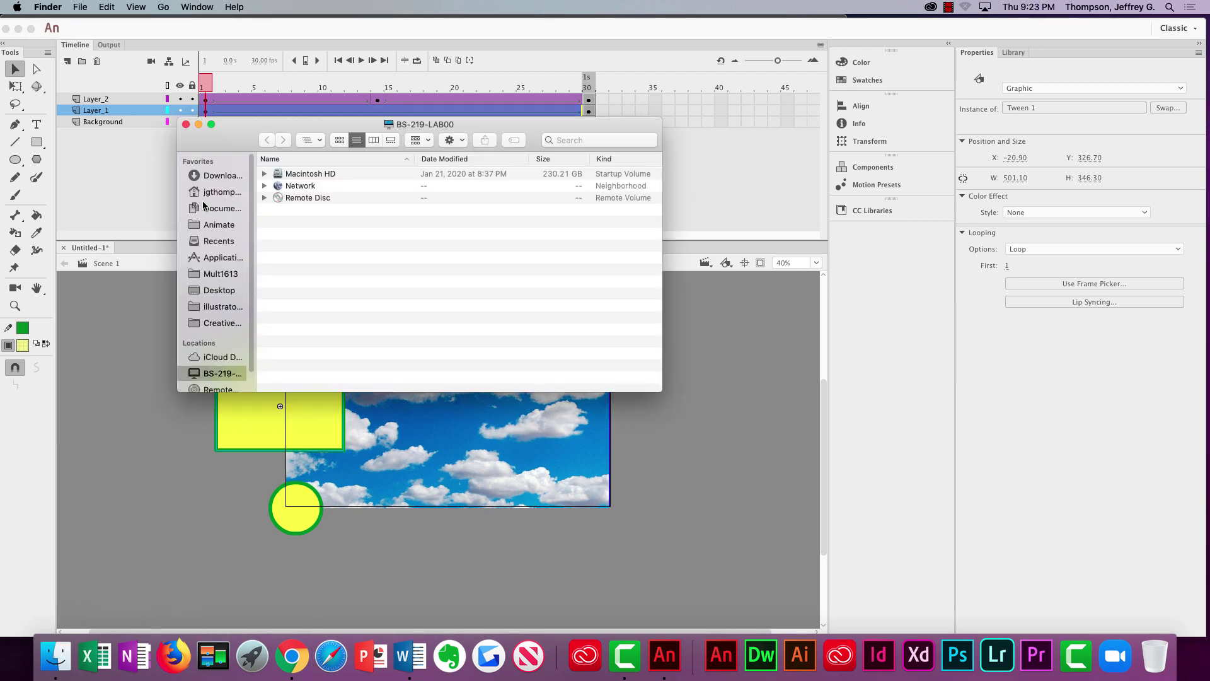
pyautogui.click(222, 209)
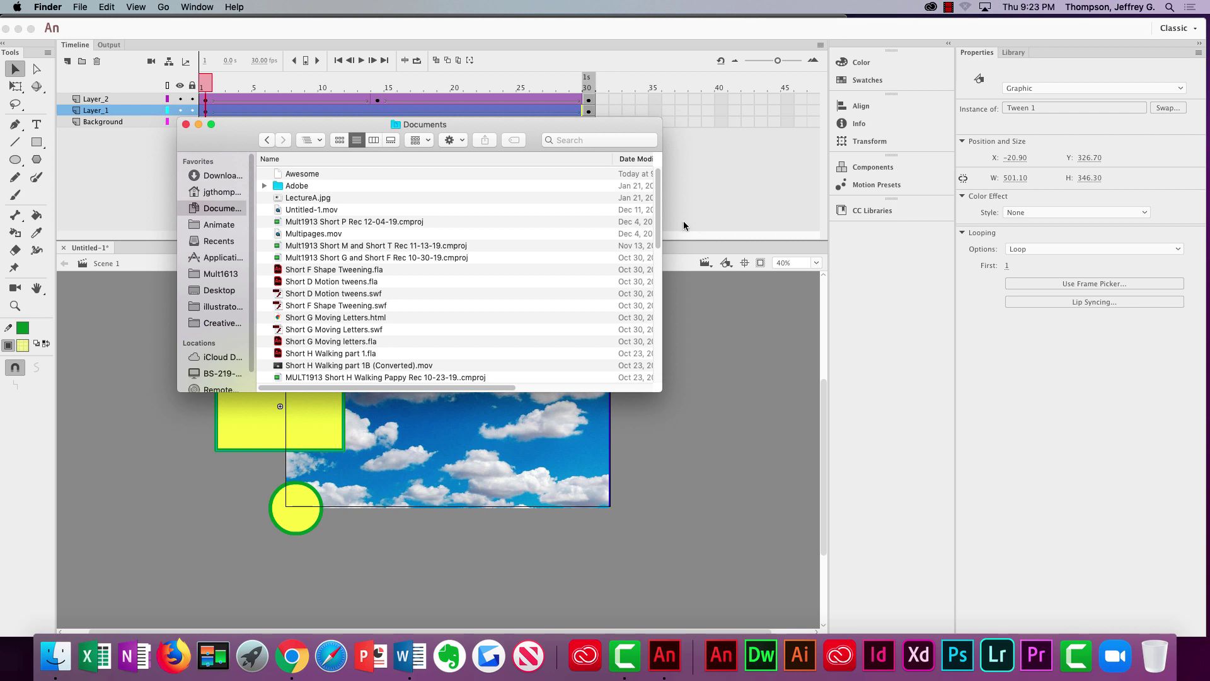
pyautogui.moveTo(664, 225); pyautogui.dragTo(848, 235)
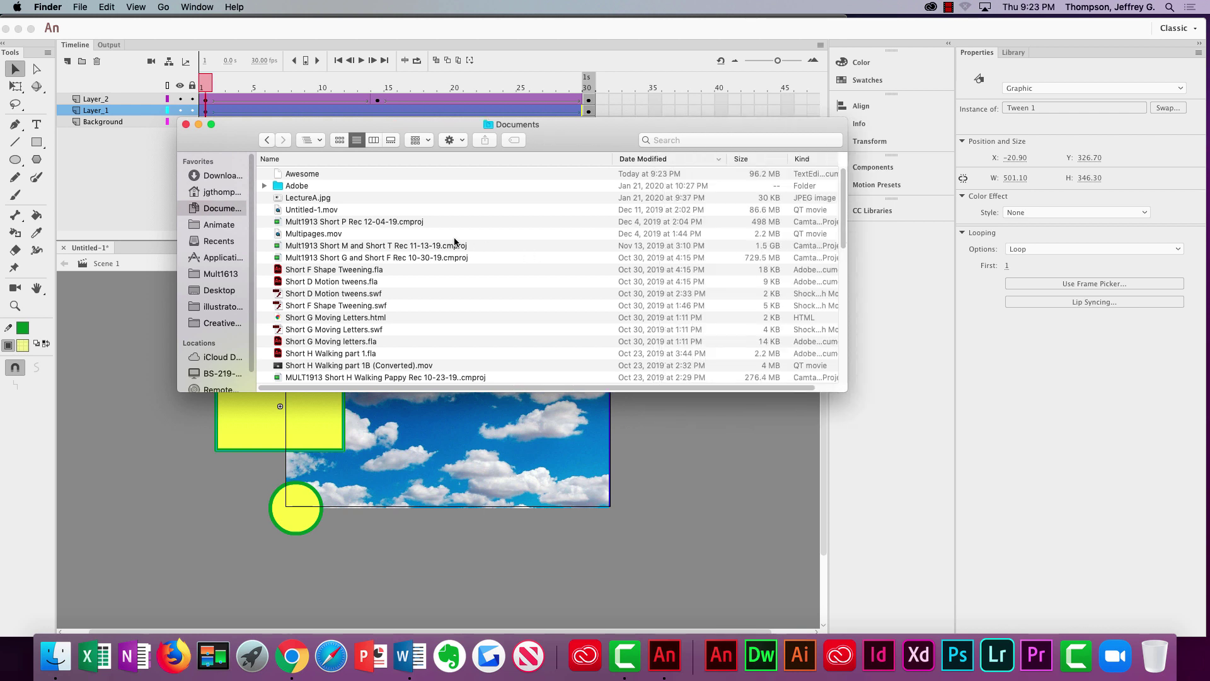
pyautogui.click(317, 210)
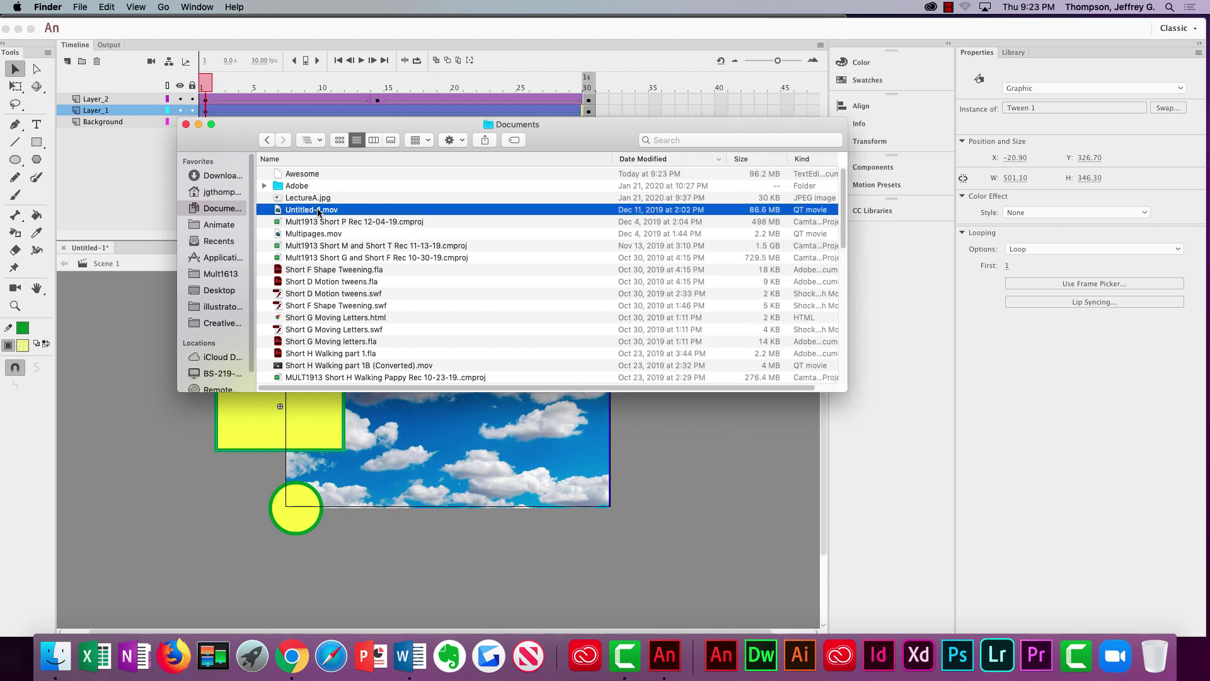
pyautogui.doubleClick(277, 211)
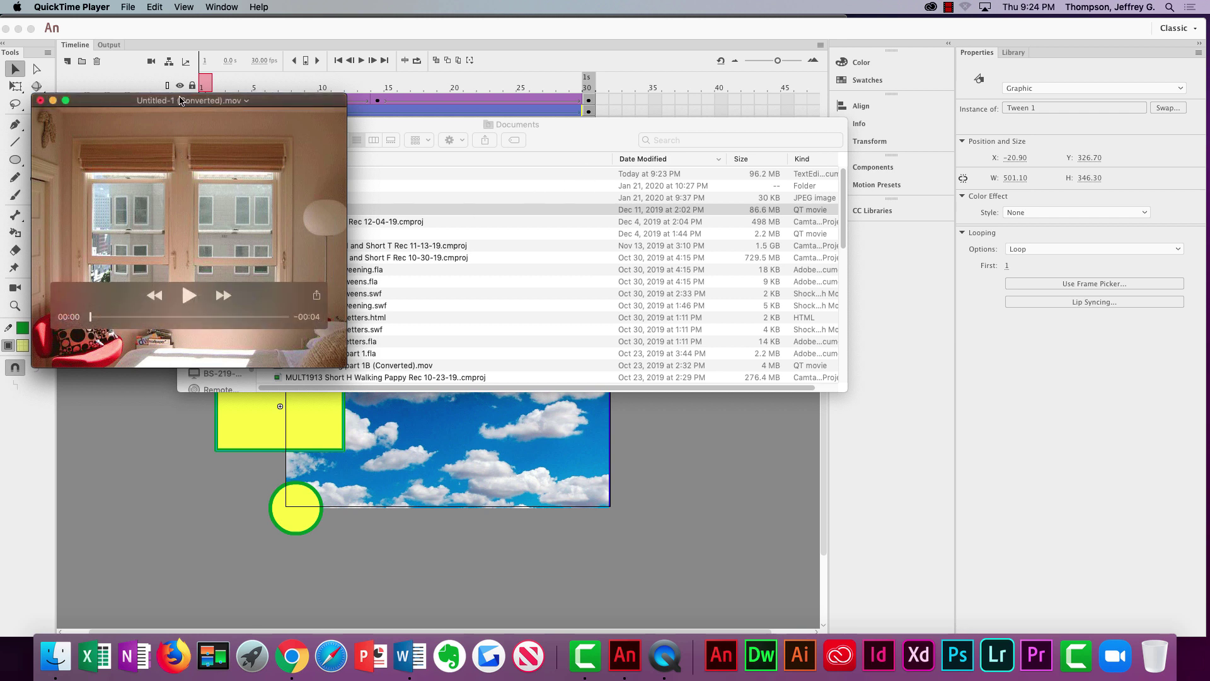
# - Play the Untitled-1 movie, close it by deleting the converted copy, and close the Documents window
pyautogui.click(188, 296)
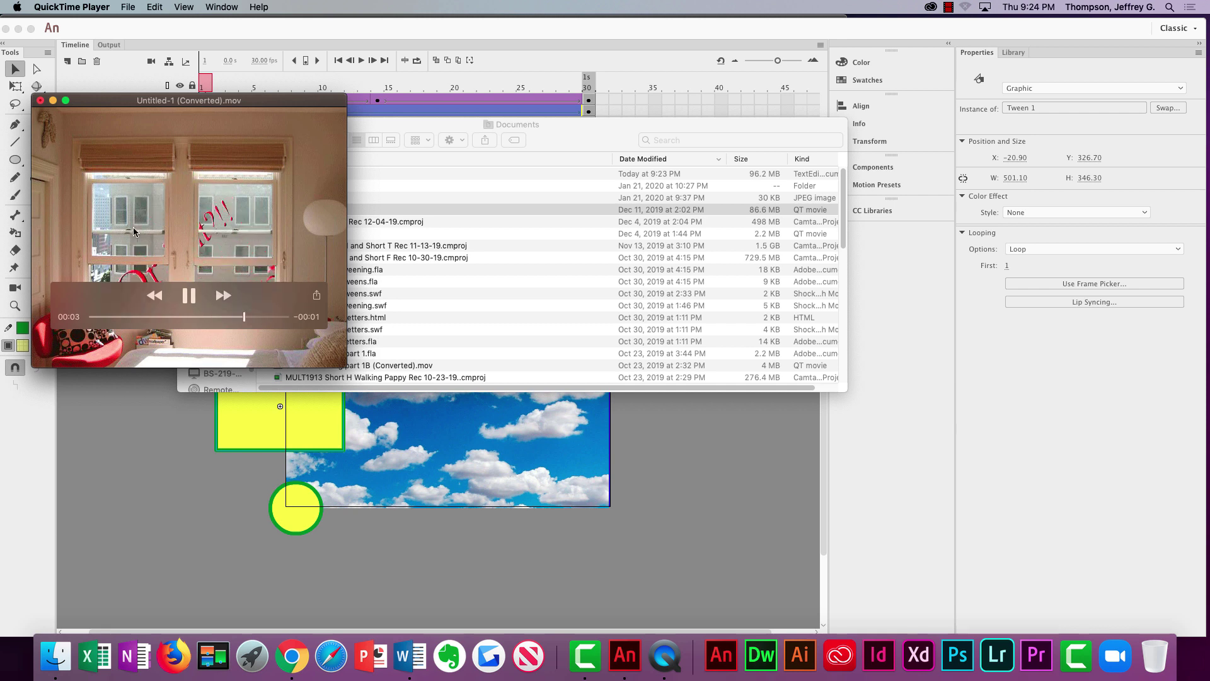
pyautogui.click(41, 100)
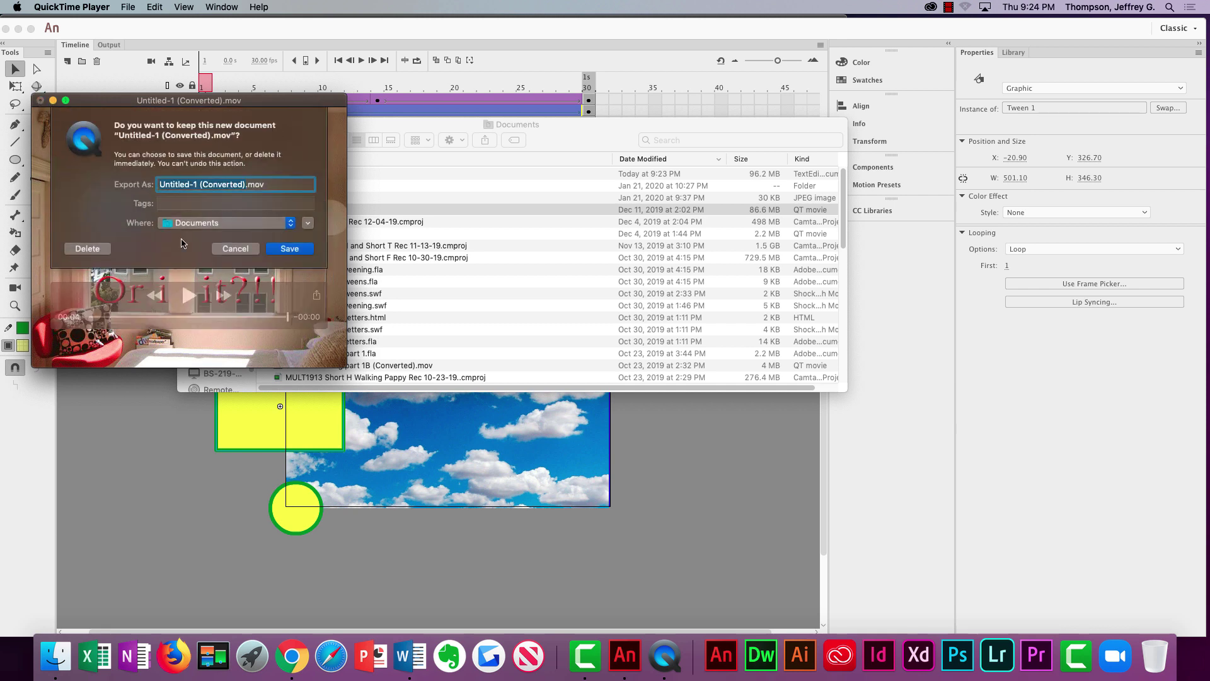
pyautogui.click(95, 249)
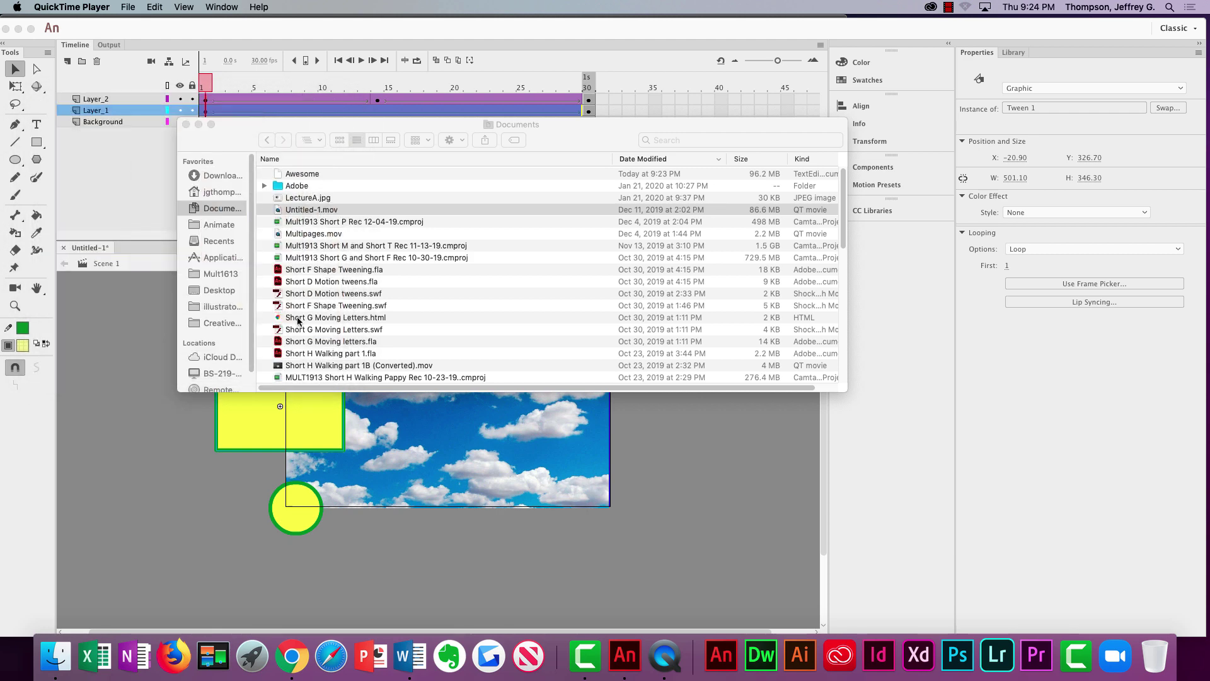
pyautogui.click(186, 124)
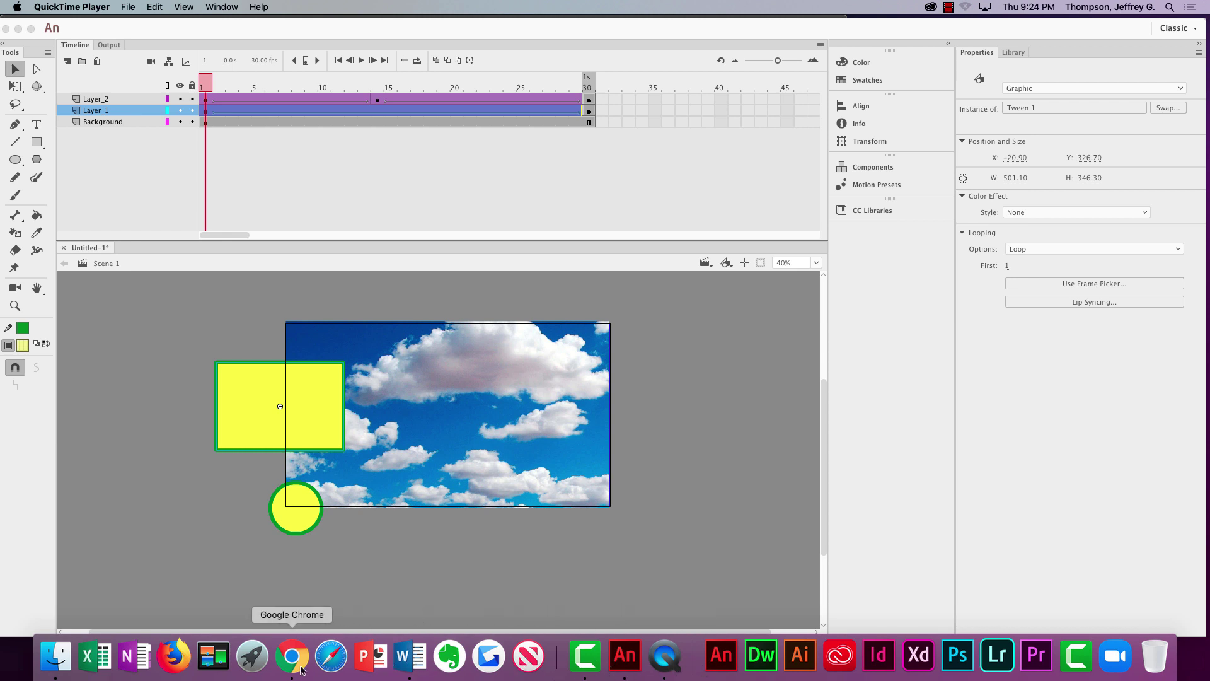
# - Switch back to Adobe Animate, test the movie, and close the preview window
pyautogui.click(633, 663)
pyautogui.press('super+Return')
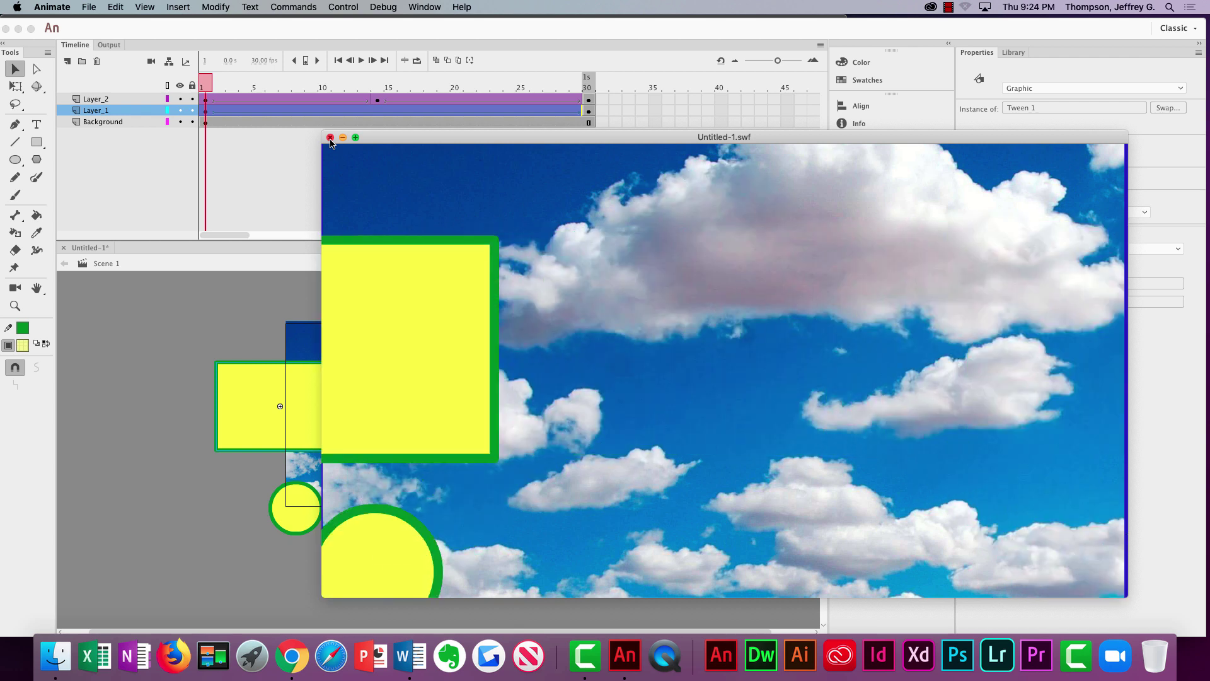
pyautogui.click(330, 138)
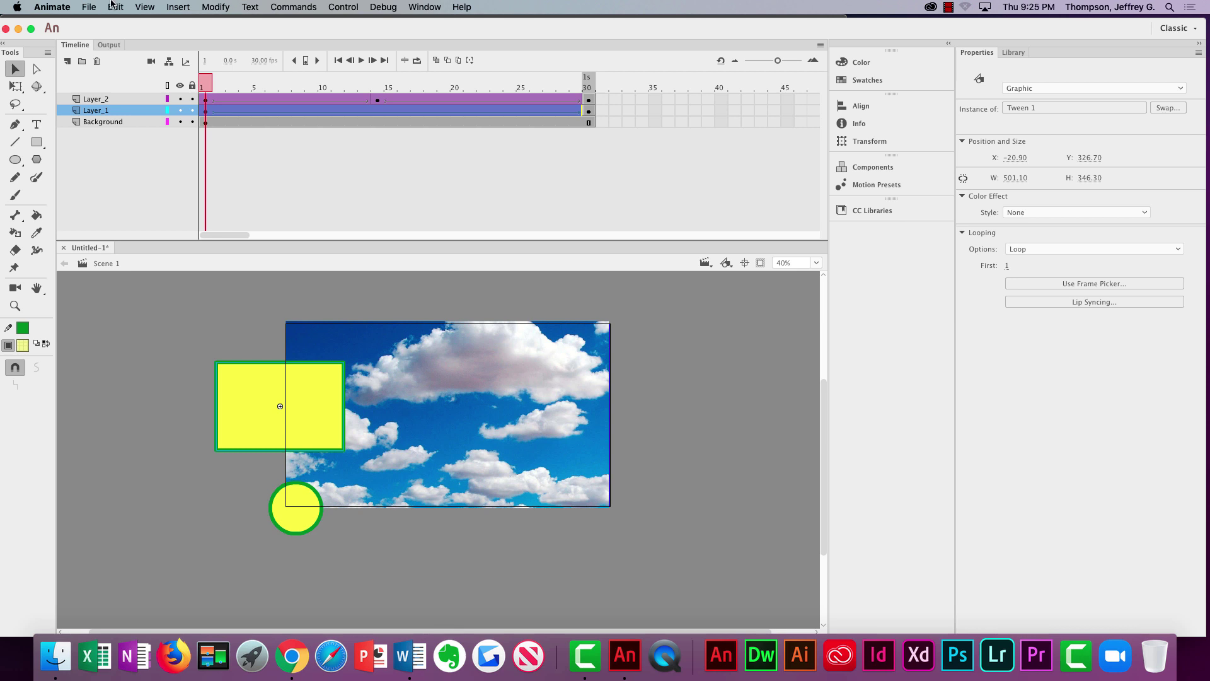
# - Publish the unsaved Untitled-1 animation
pyautogui.click(88, 7)
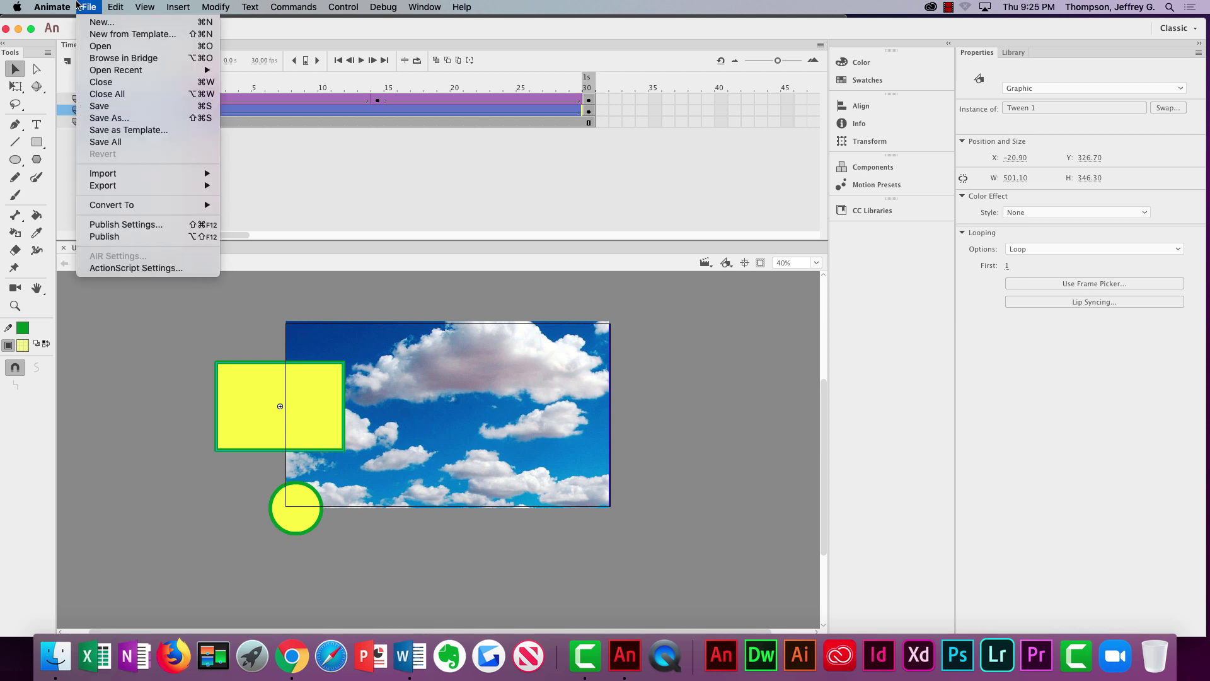
pyautogui.click(104, 237)
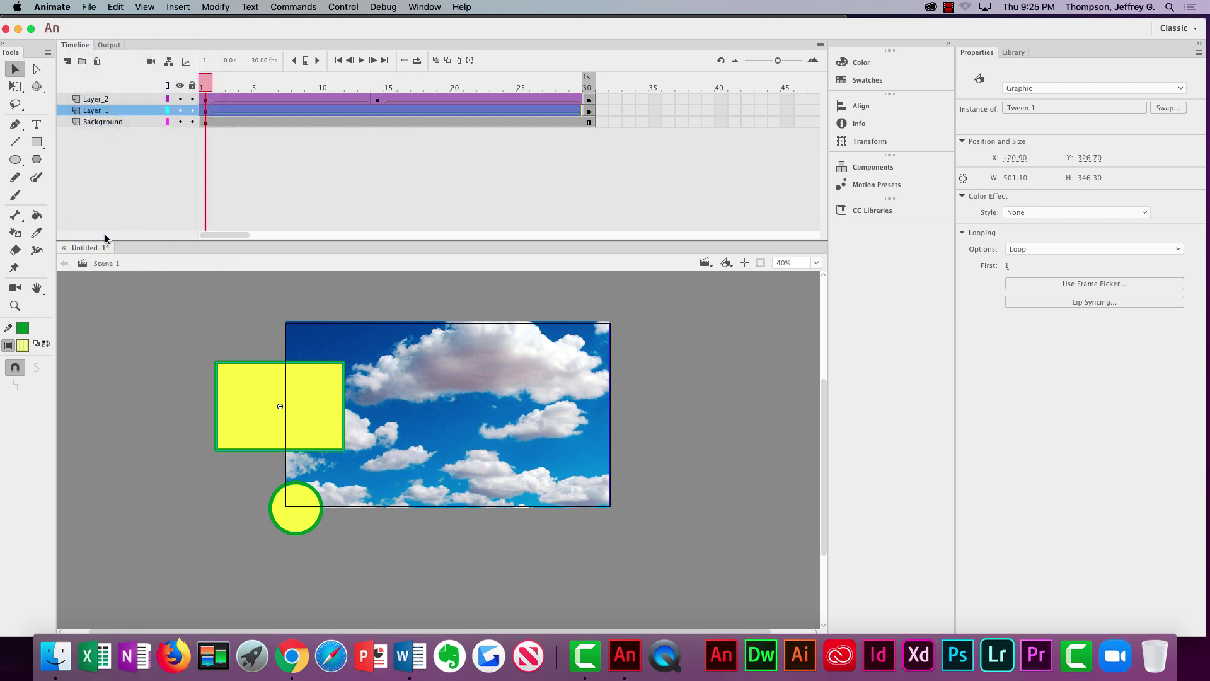
pyautogui.click(87, 7)
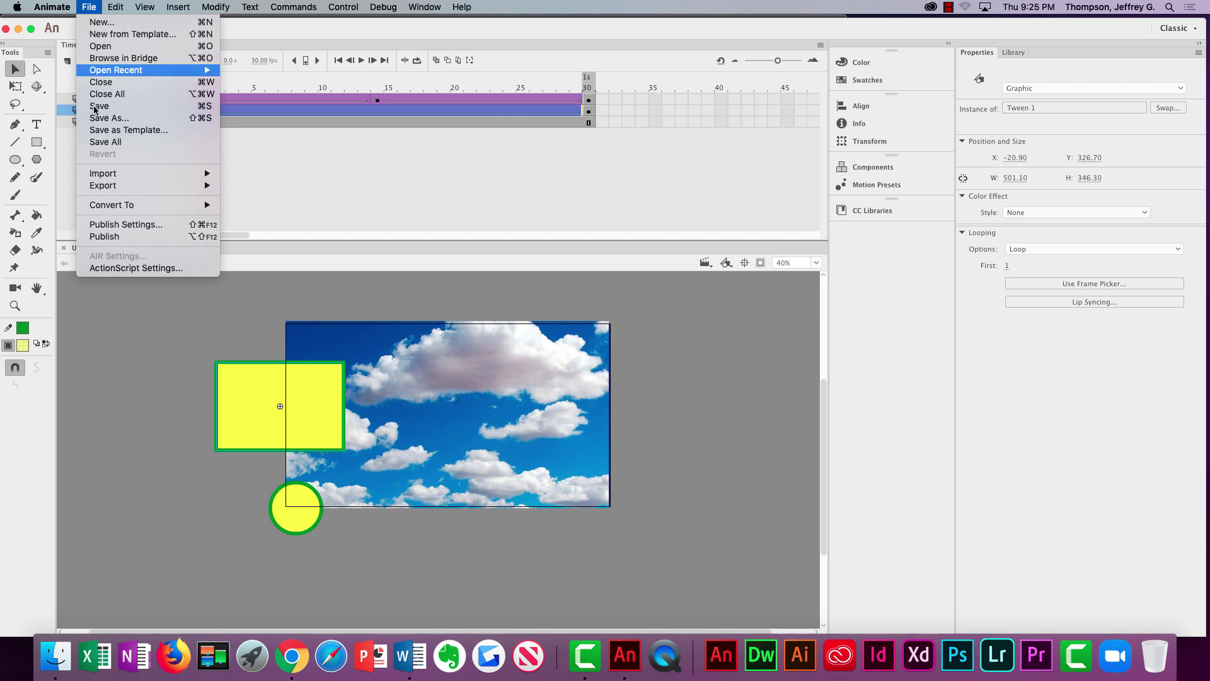
pyautogui.click(103, 237)
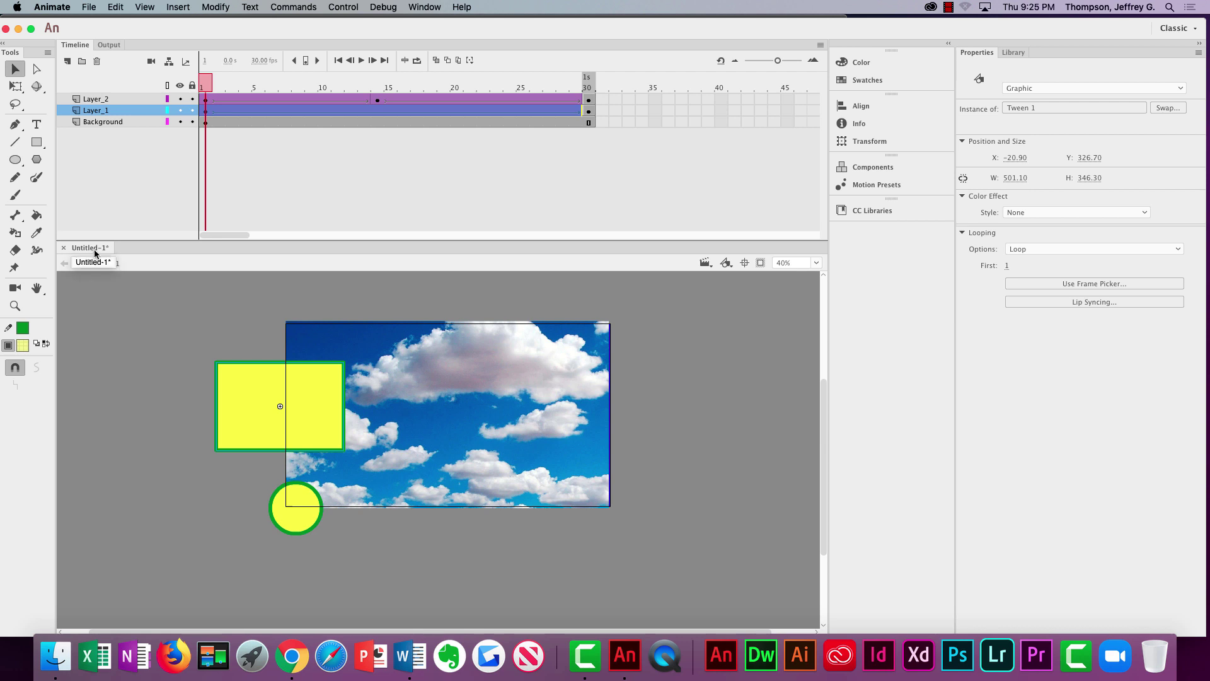
# - Save the document as A Moving Blocks.fla on the Desktop, checking the name against the assignment page in Chrome, and test the movie
pyautogui.click(88, 7)
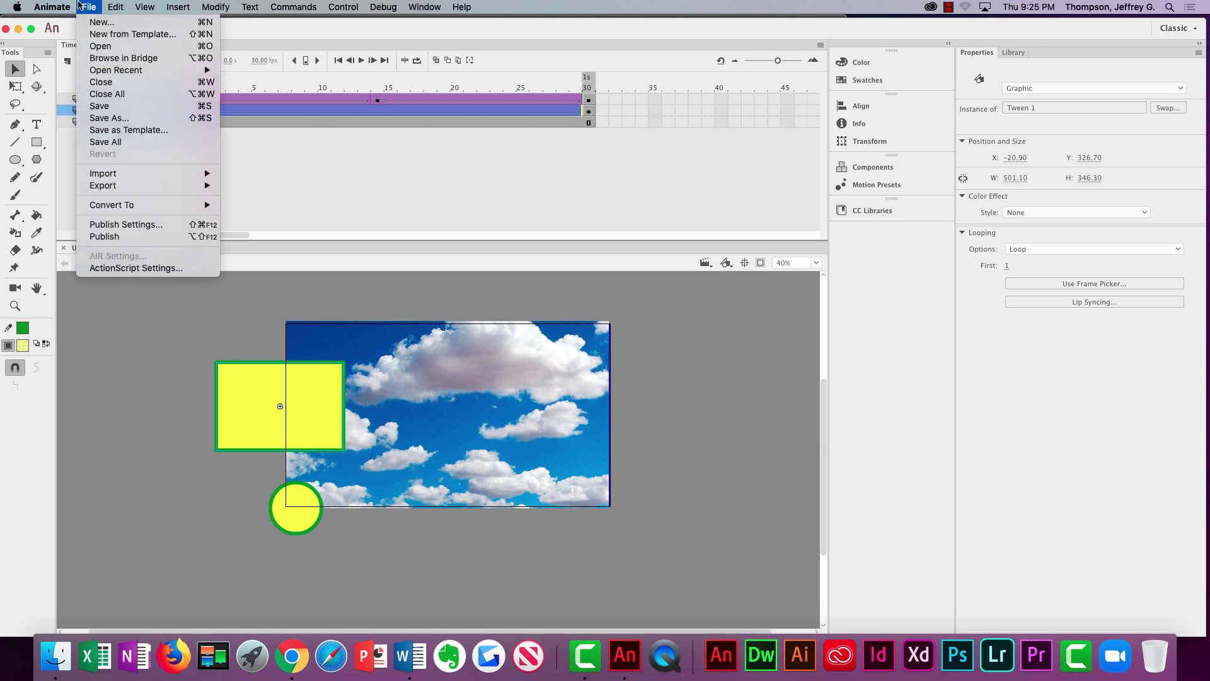
pyautogui.click(102, 119)
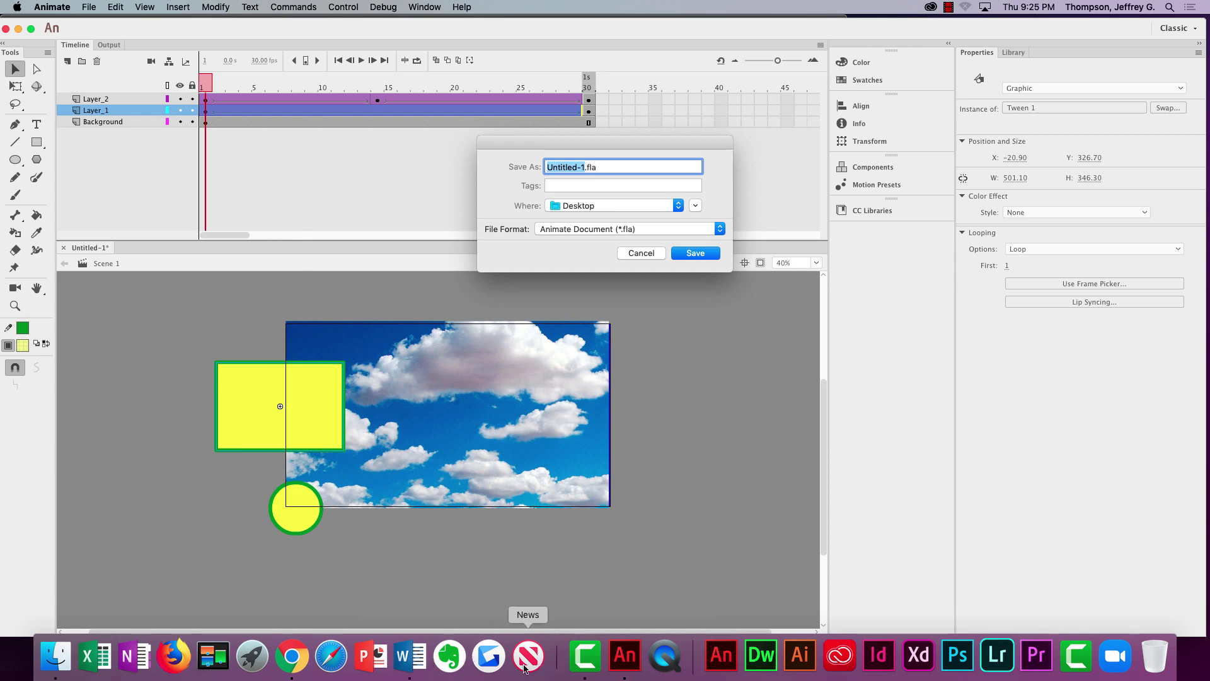
pyautogui.click(291, 655)
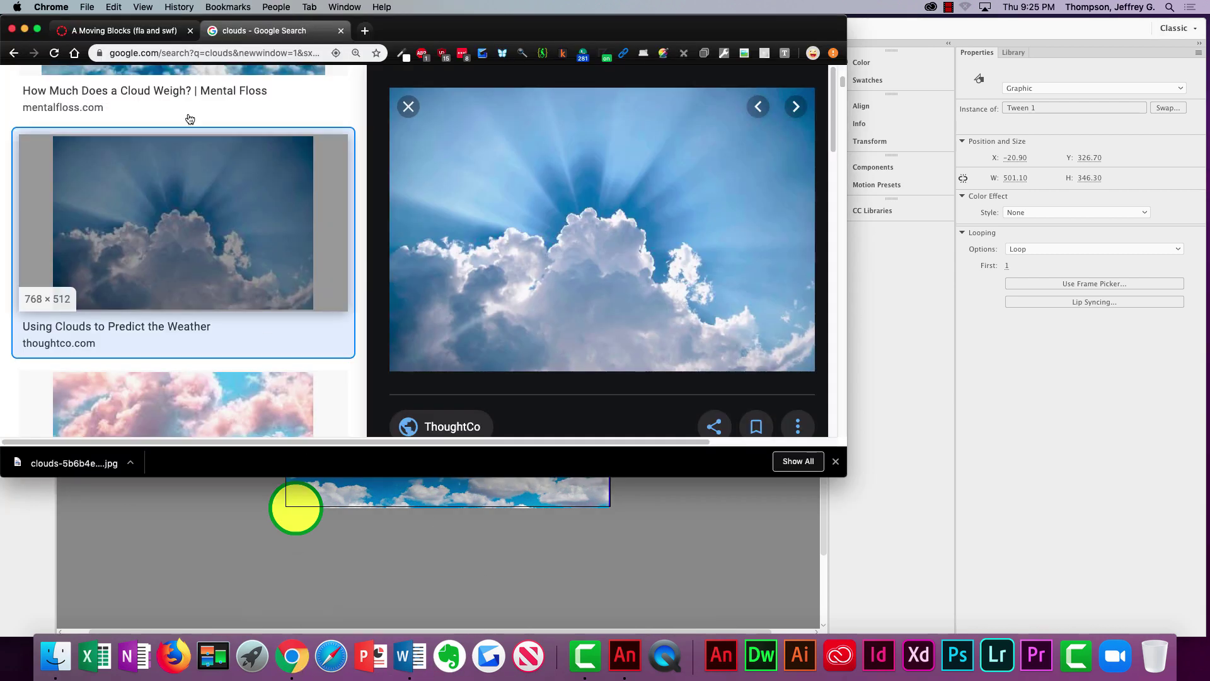
pyautogui.click(124, 30)
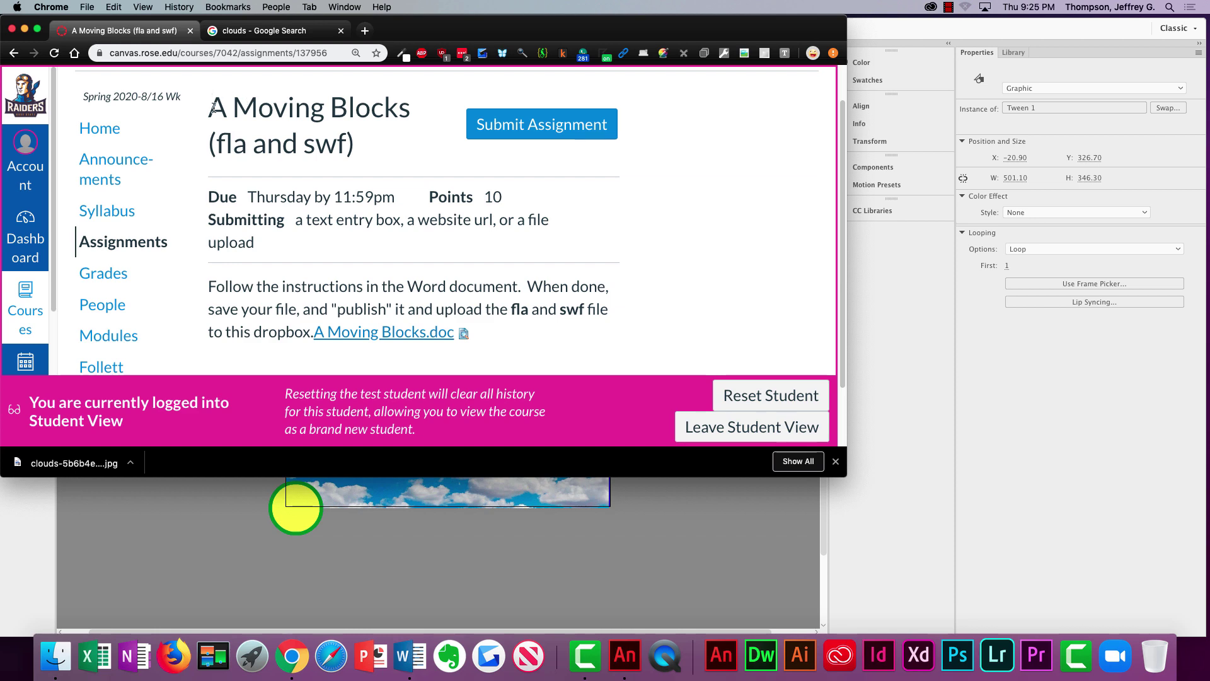
pyautogui.click(688, 521)
pyautogui.write('A Moving Bloc')
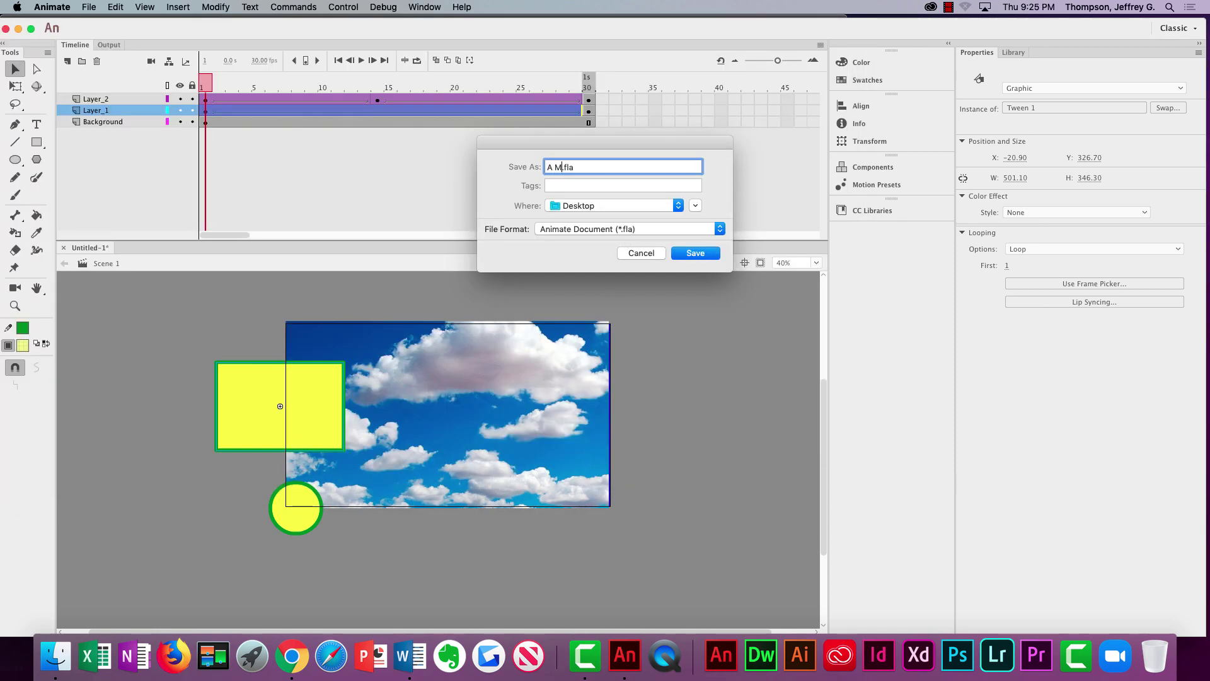
pyautogui.write('ks')
pyautogui.click(644, 206)
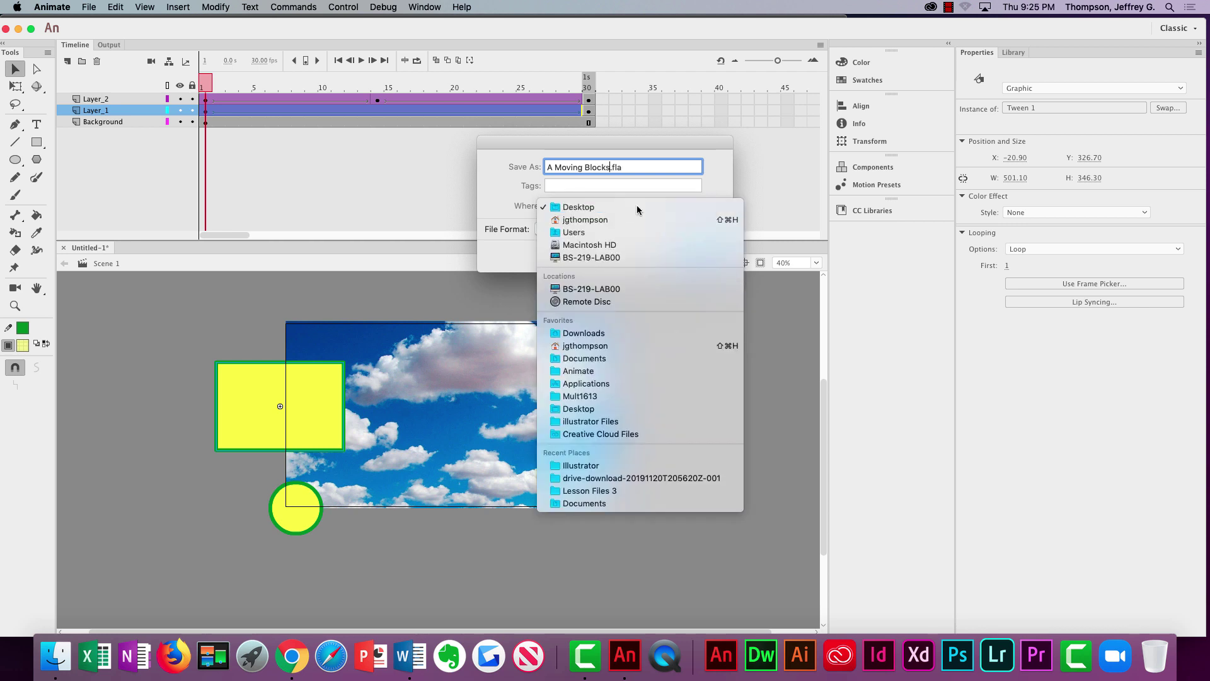
pyautogui.click(637, 206)
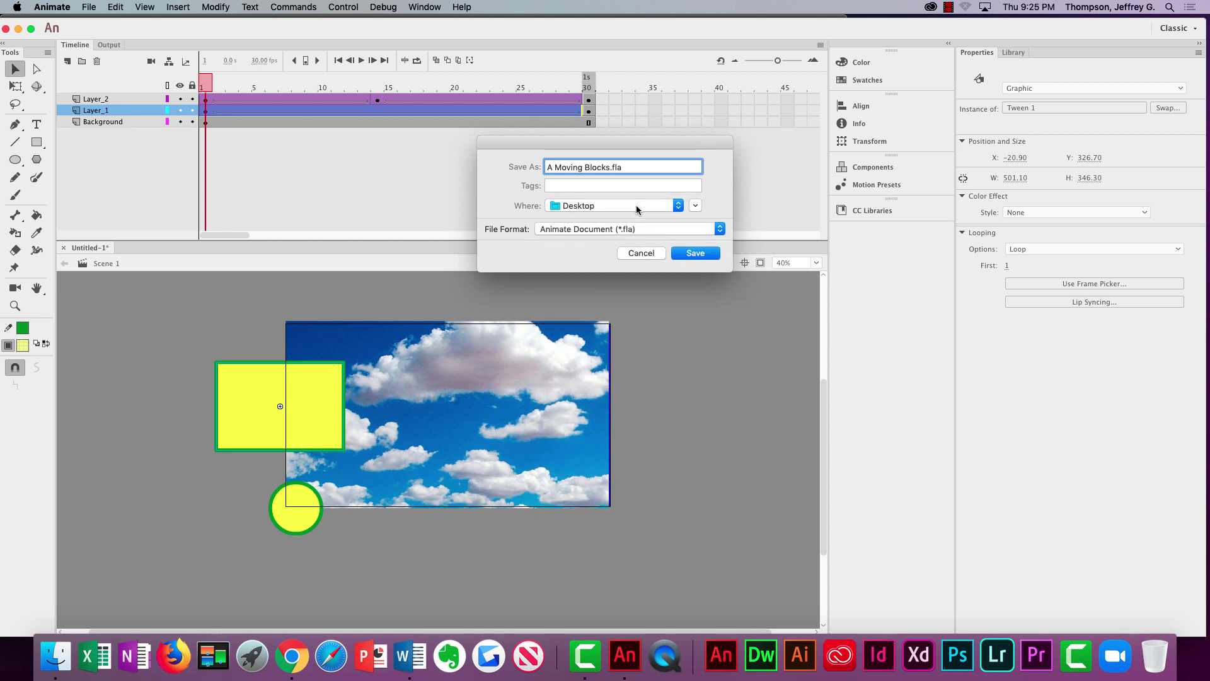
pyautogui.click(696, 254)
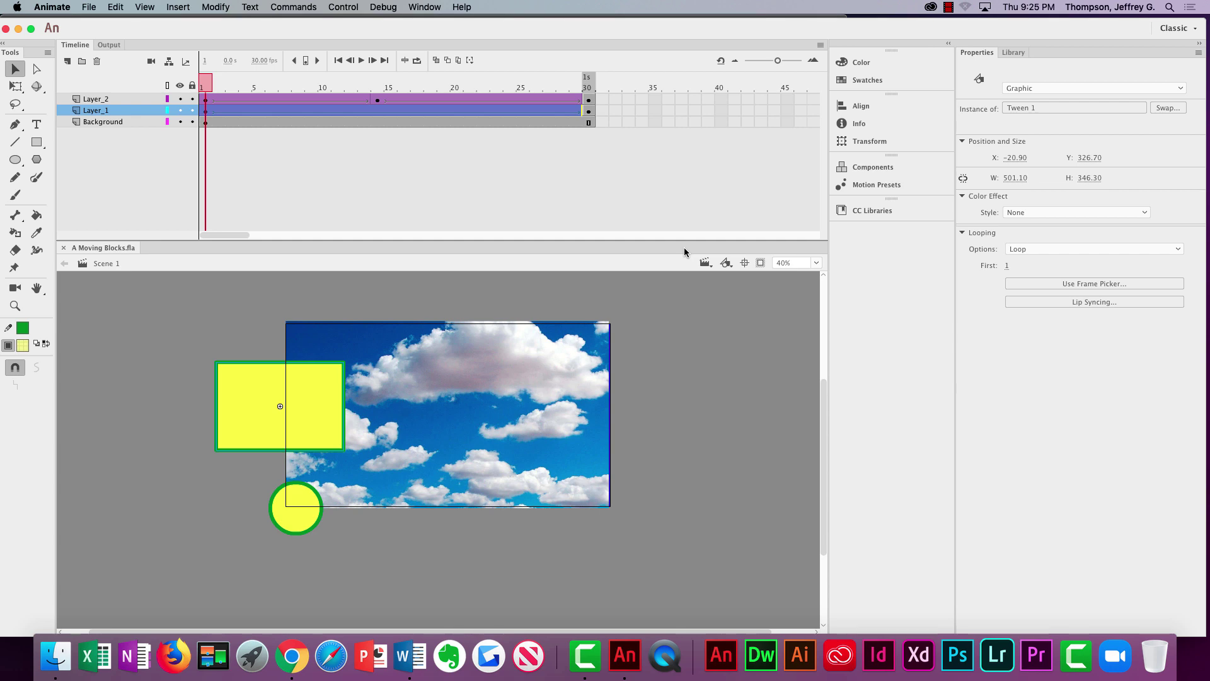
pyautogui.press('super+Return')
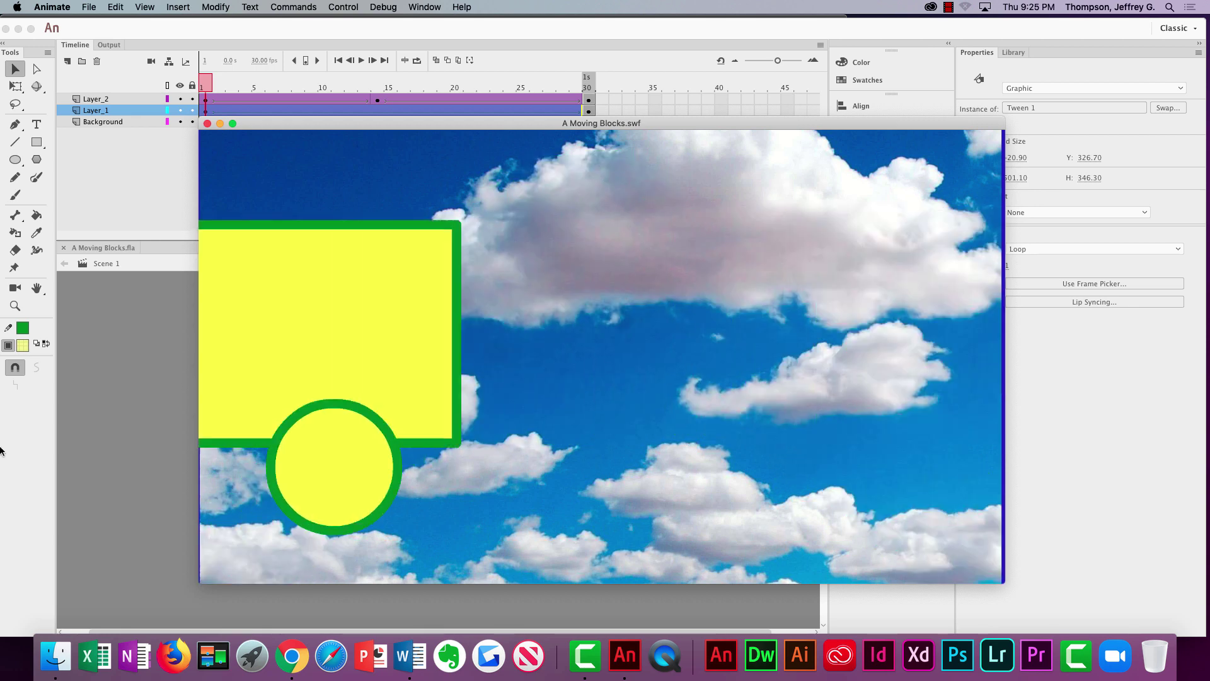
# - Switch to Finder, show the Desktop folder sorted by newest files, and collapse its Animate subfolder
pyautogui.click(39, 660)
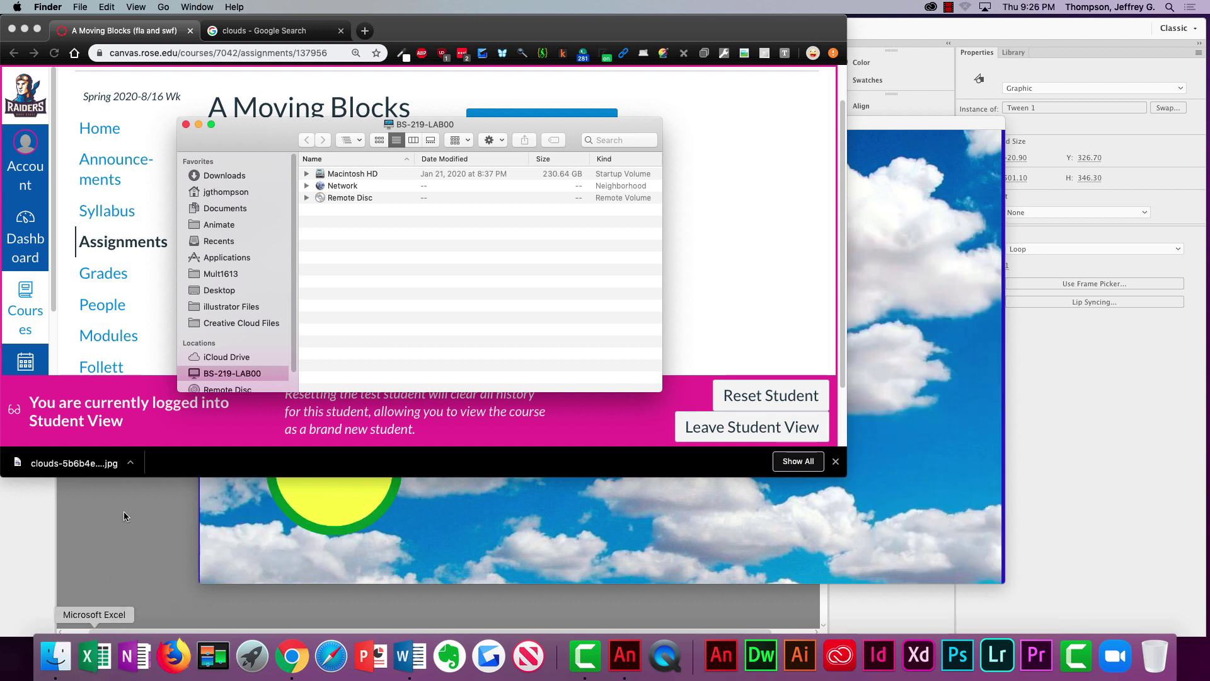
pyautogui.click(220, 290)
pyautogui.scroll(-5, 308, 239)
pyautogui.scroll(15, 482, 246)
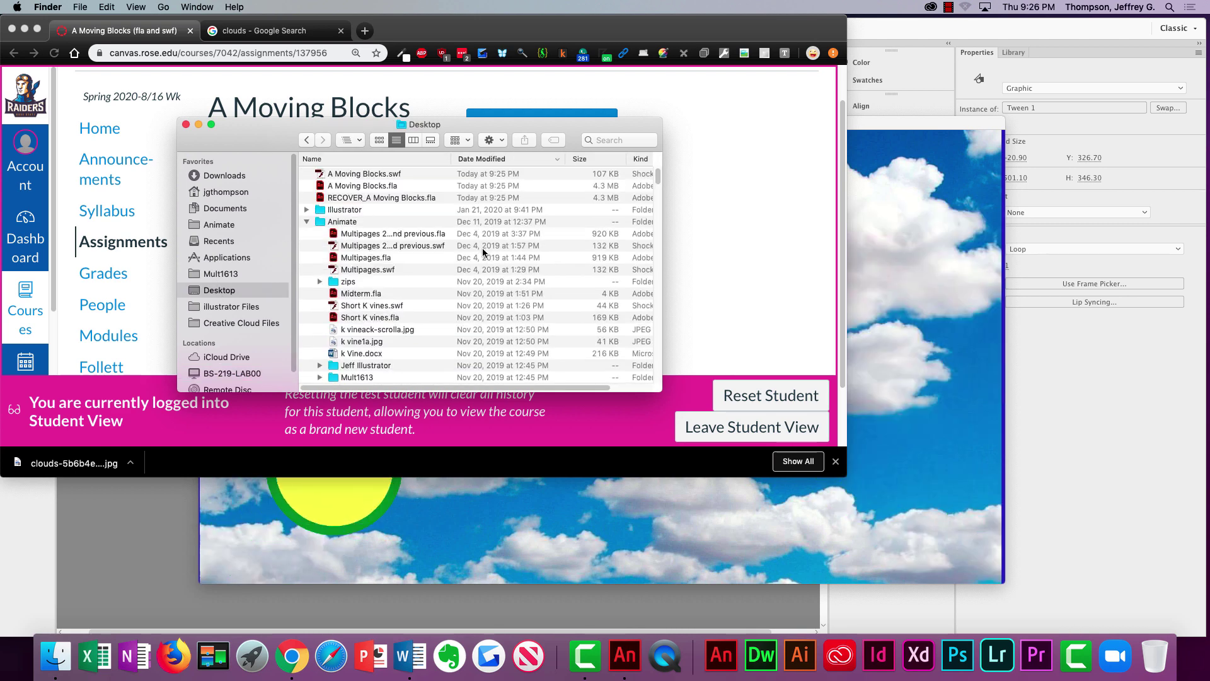
pyautogui.click(307, 221)
pyautogui.click(307, 222)
pyautogui.click(307, 222)
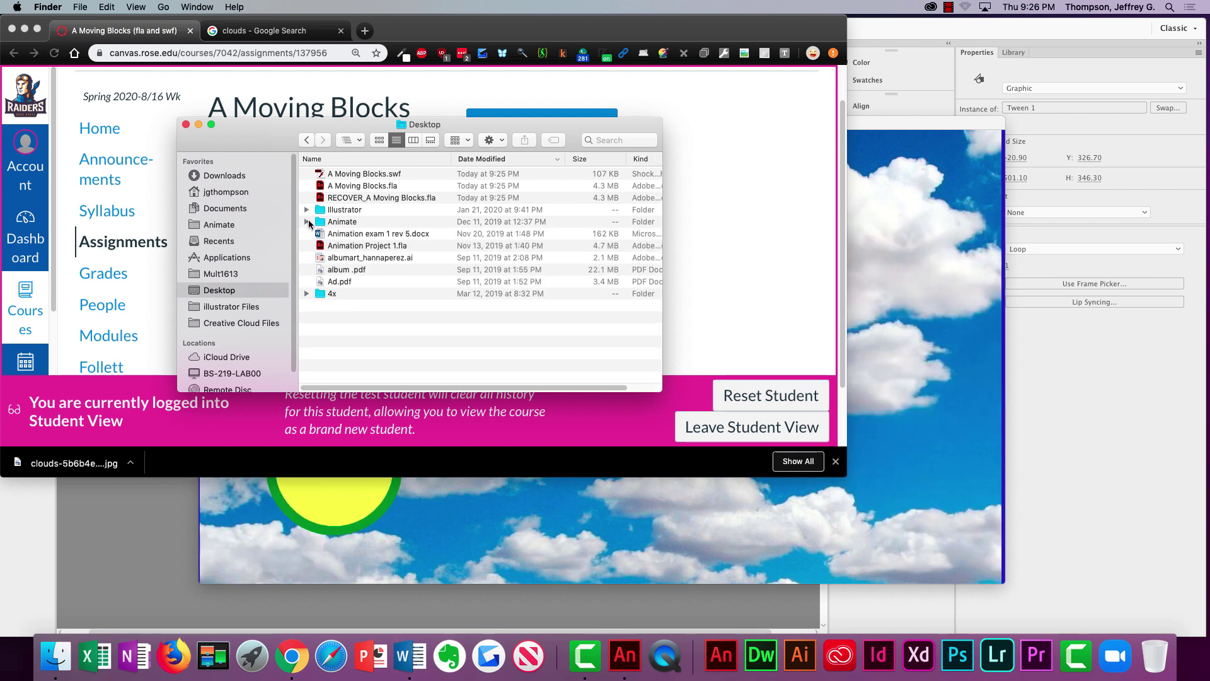
# - Select A Moving Blocks.swf and A Moving Blocks.fla in turn, and open the FLA file in Animate
pyautogui.click(365, 175)
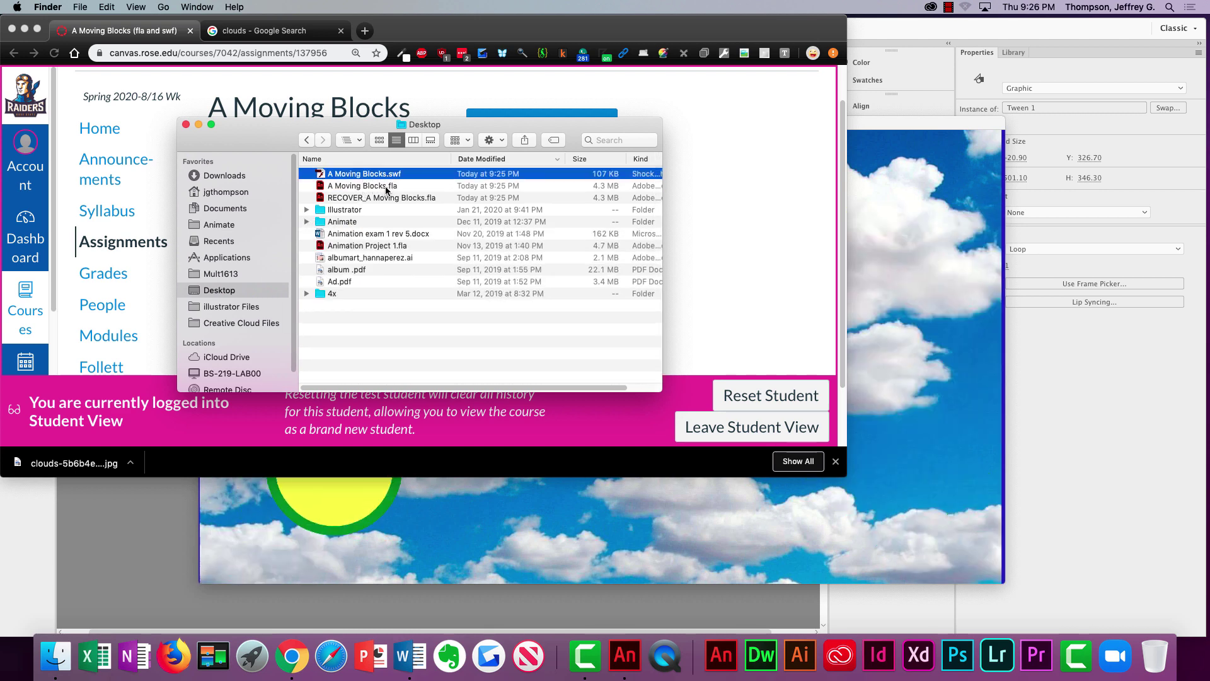
pyautogui.click(386, 185)
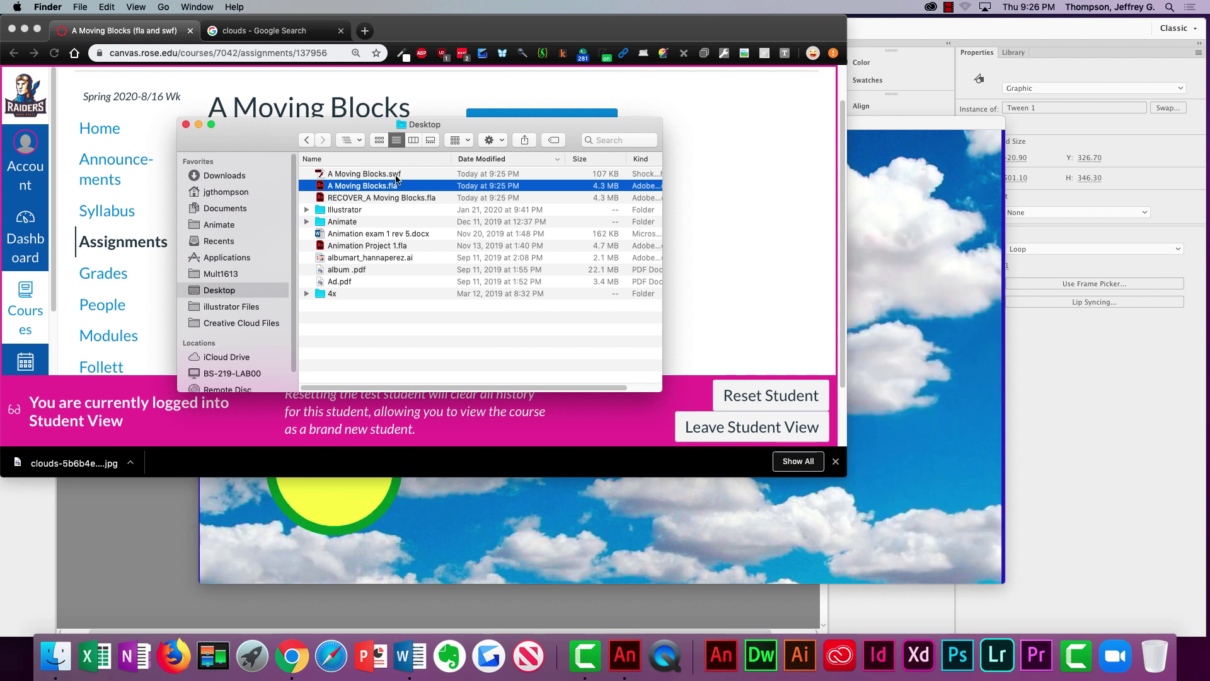
pyautogui.press('Up')
pyautogui.click(395, 188)
pyautogui.doubleClick(389, 188)
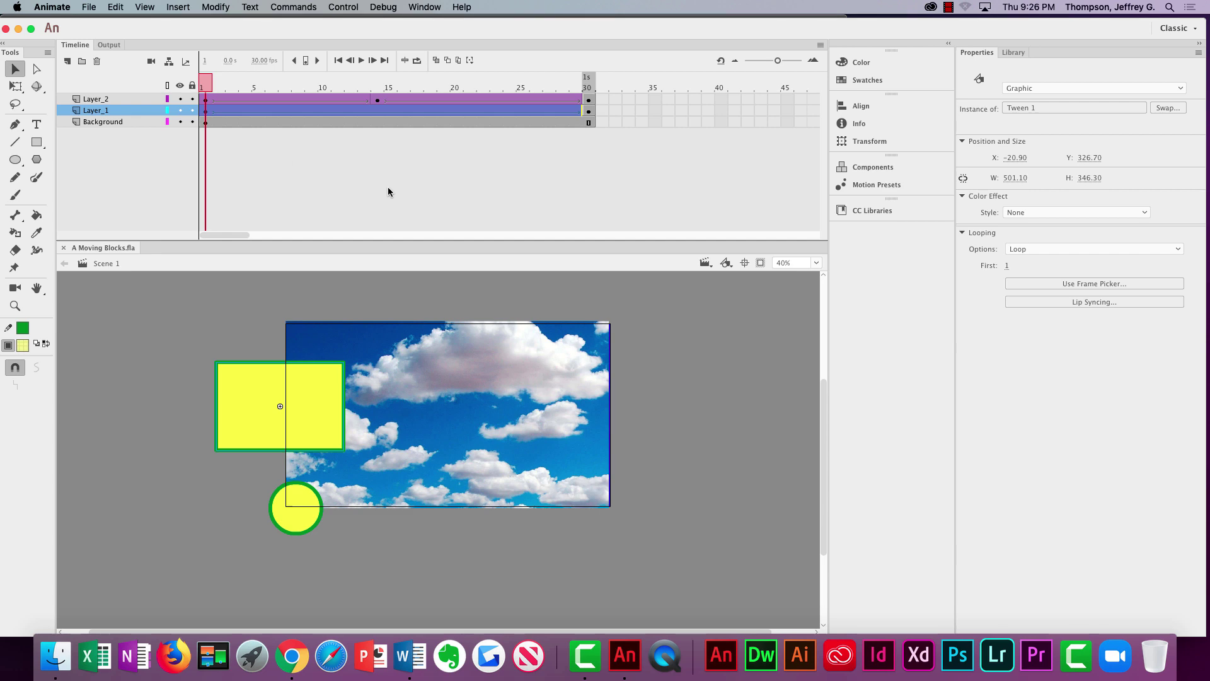
# - Minimize and restore the Animate window, and save the document again as A Moving Blocks.fla on the Desktop, replacing the existing file
pyautogui.click(18, 30)
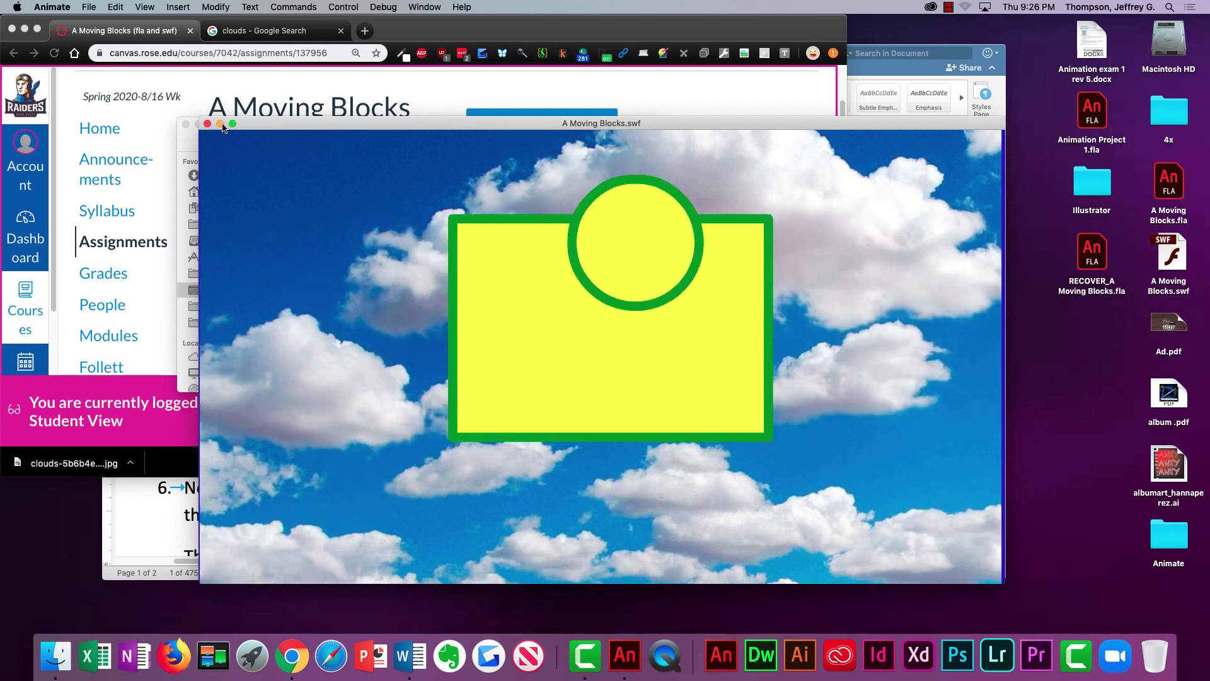
pyautogui.click(644, 670)
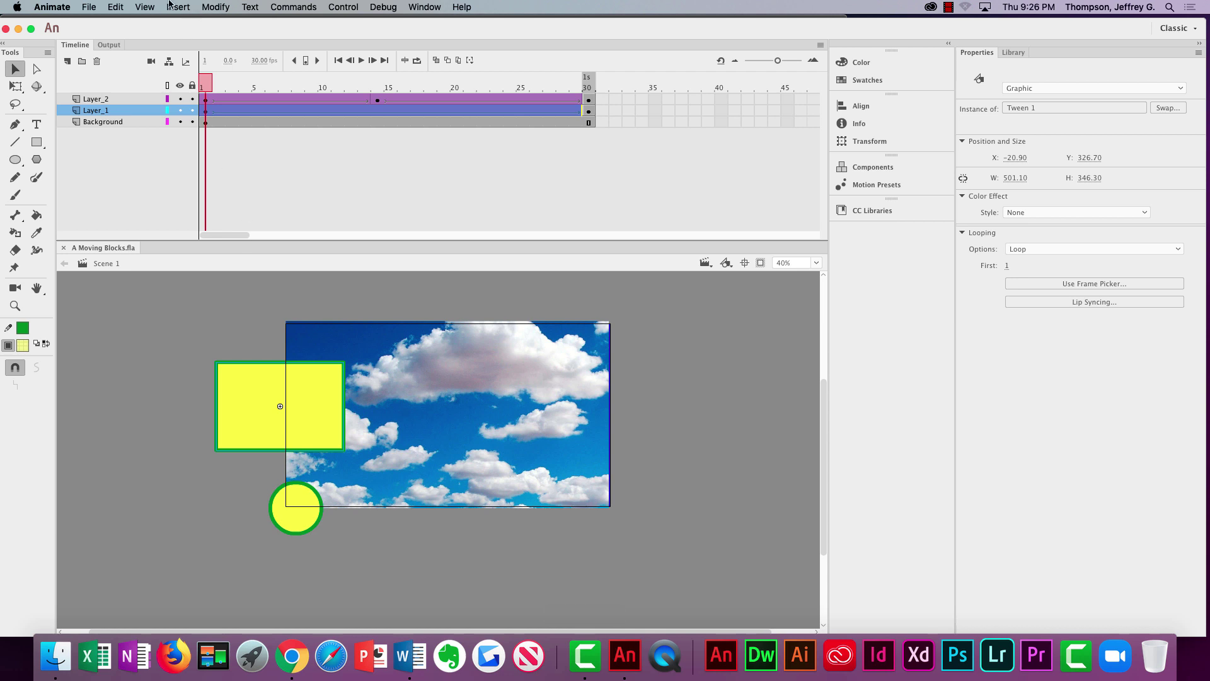
pyautogui.click(89, 7)
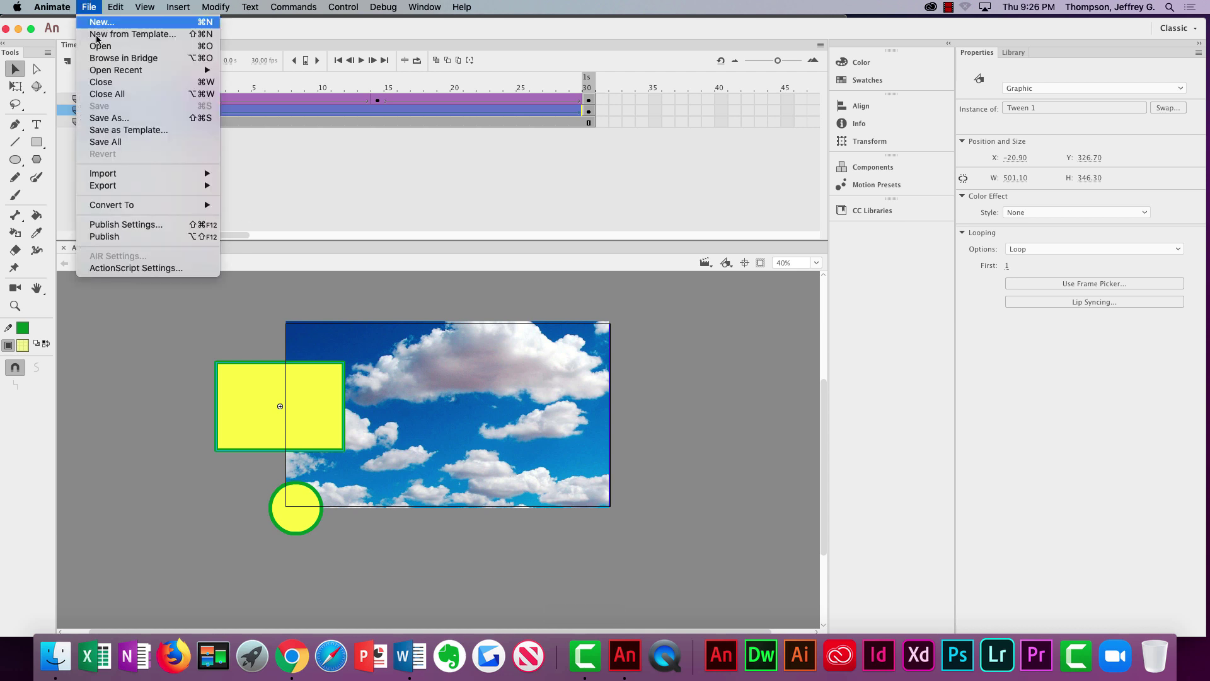
pyautogui.click(122, 120)
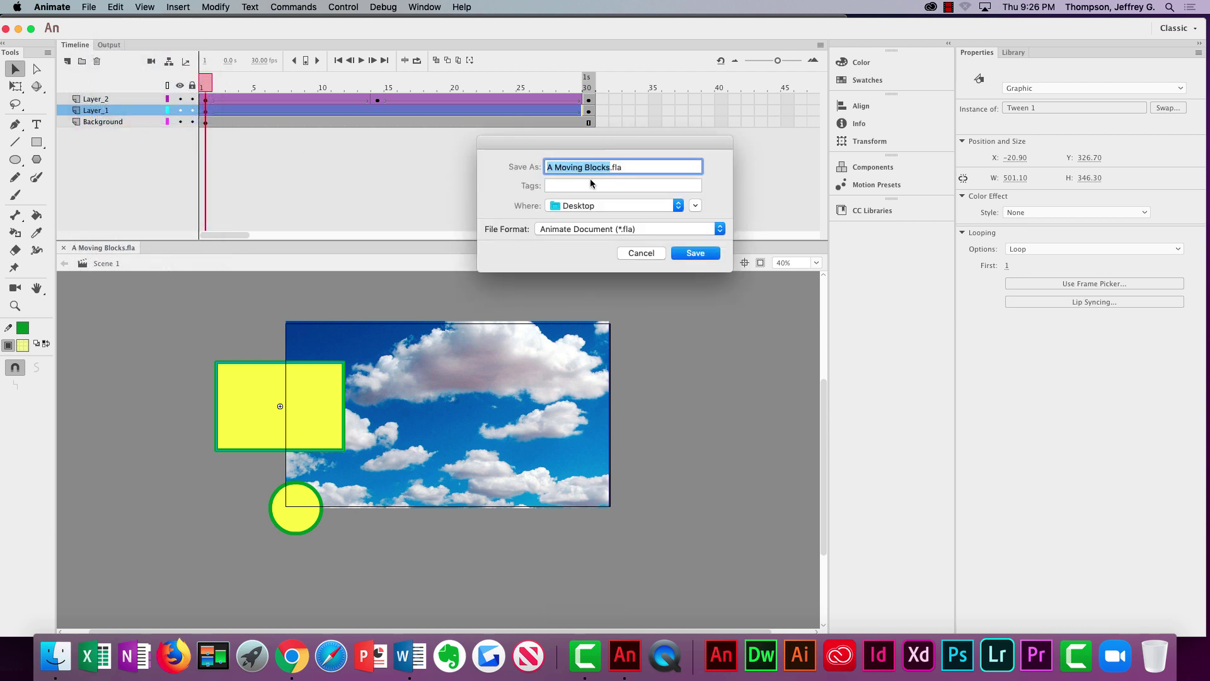
pyautogui.click(578, 208)
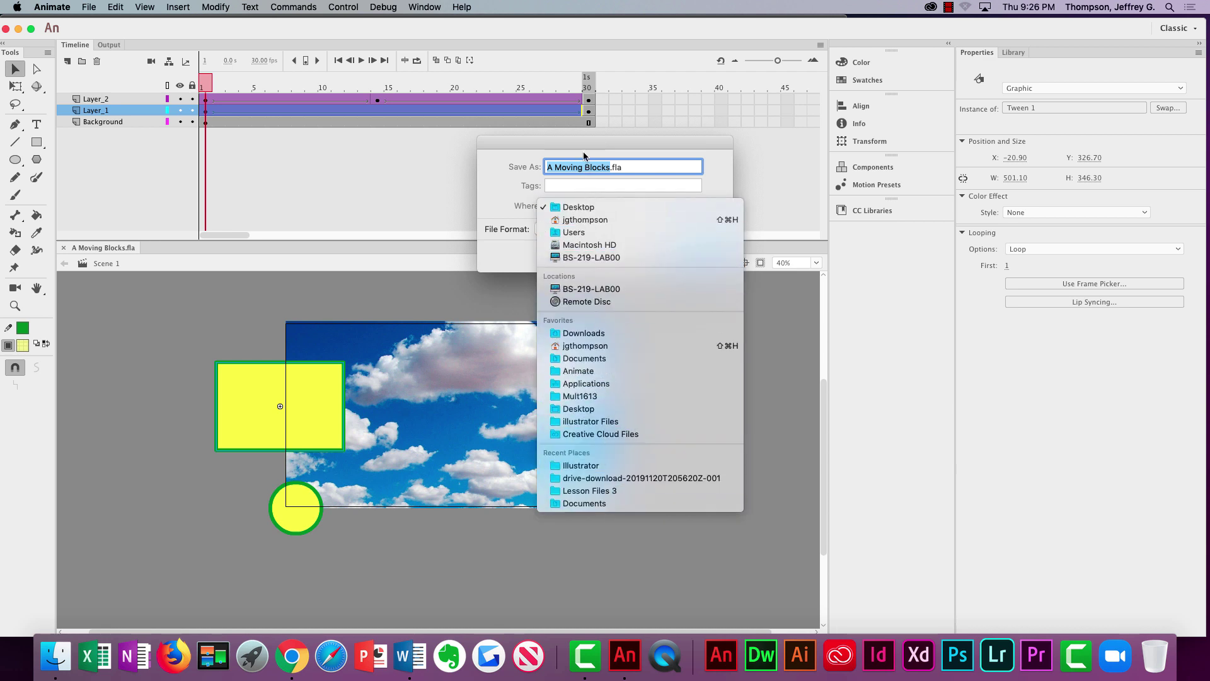
pyautogui.click(586, 208)
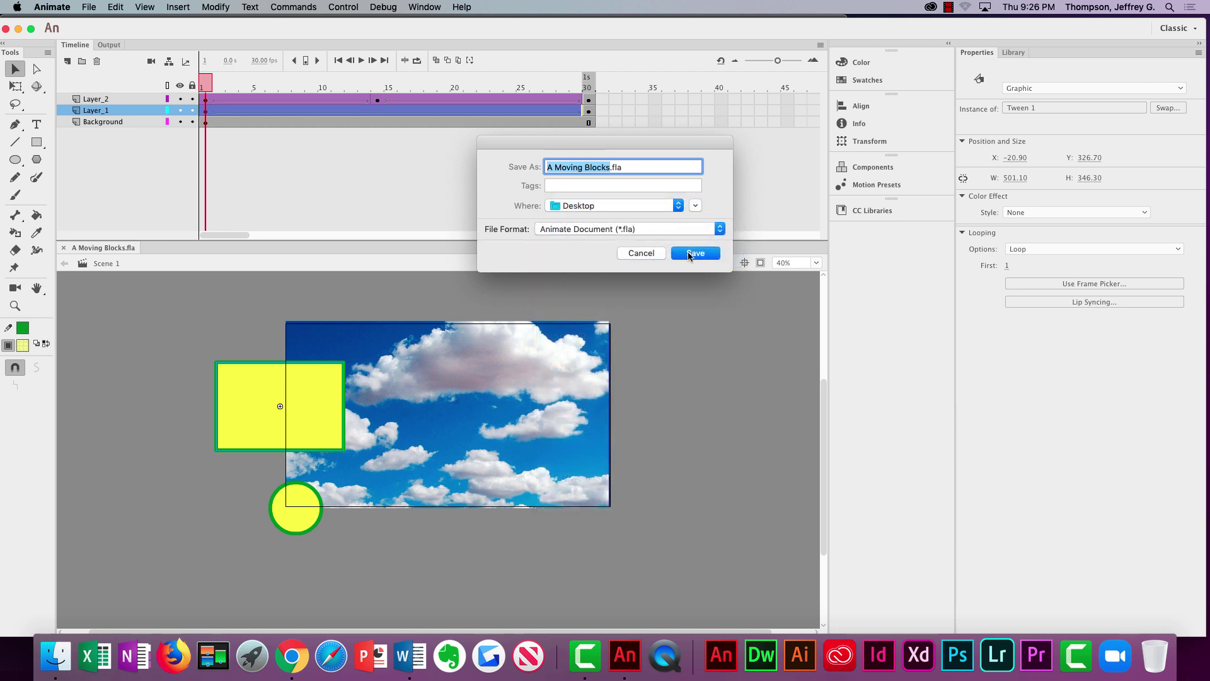
pyautogui.click(694, 253)
pyautogui.click(696, 225)
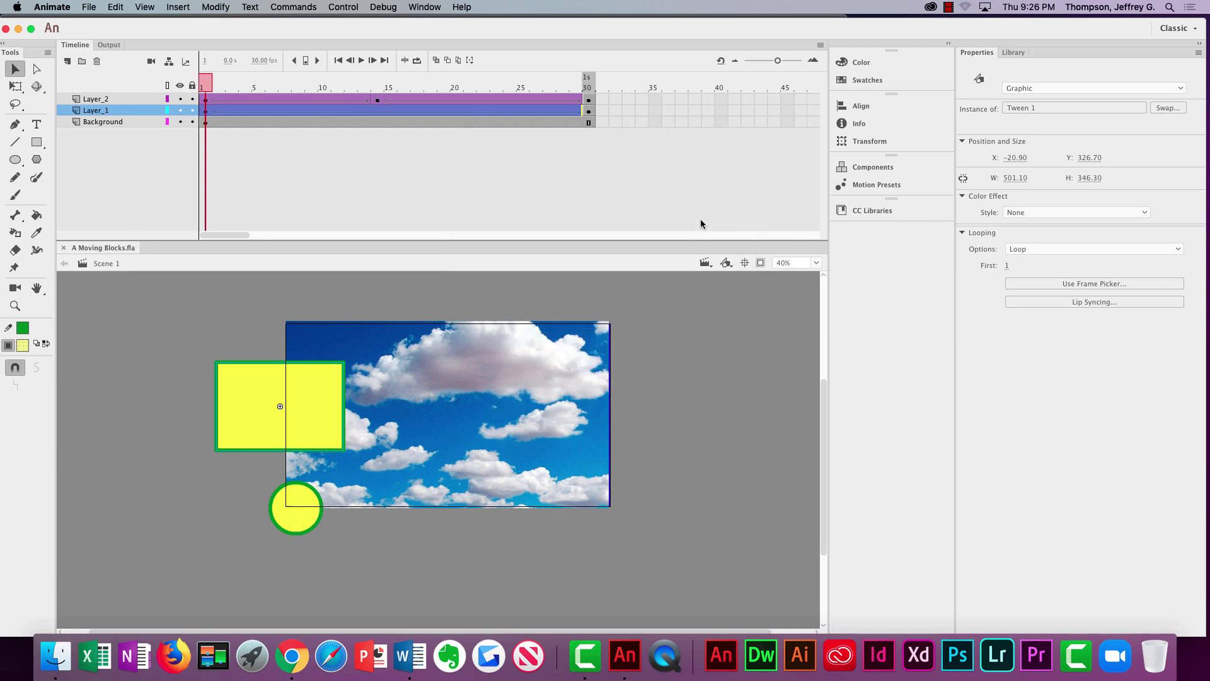
# - Test the A Moving Blocks movie and close the SWF preview
pyautogui.press('super+Return')
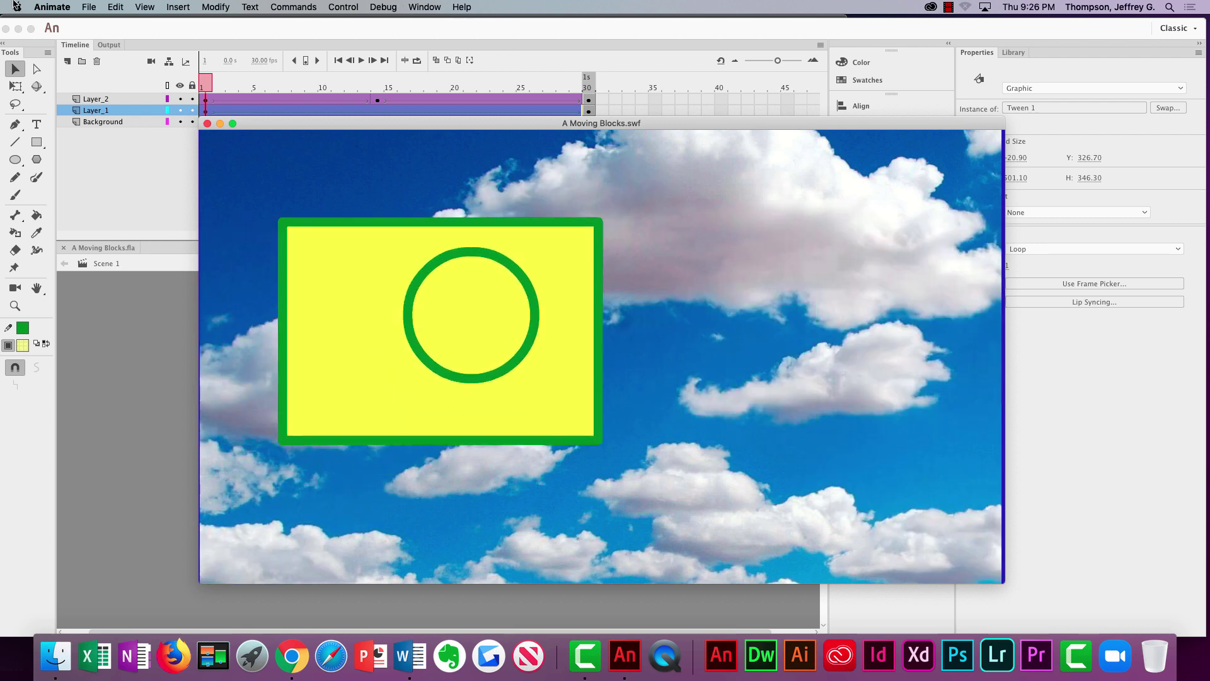
pyautogui.click(85, 7)
pyautogui.click(343, 178)
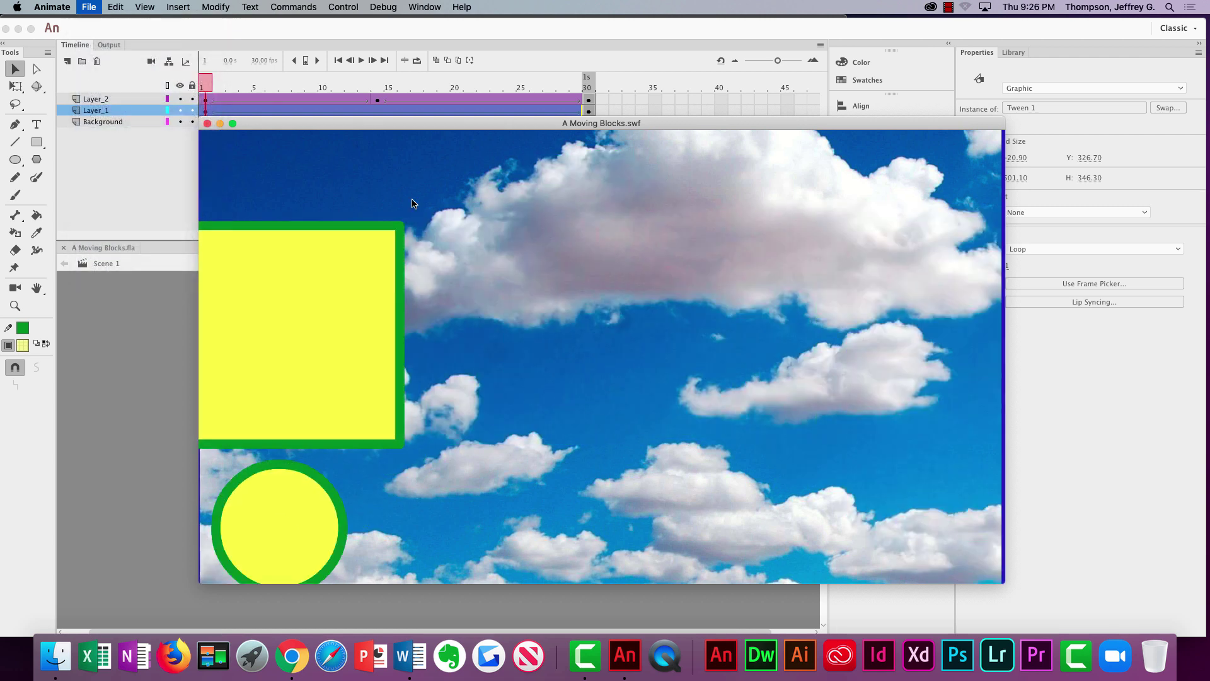
pyautogui.click(207, 123)
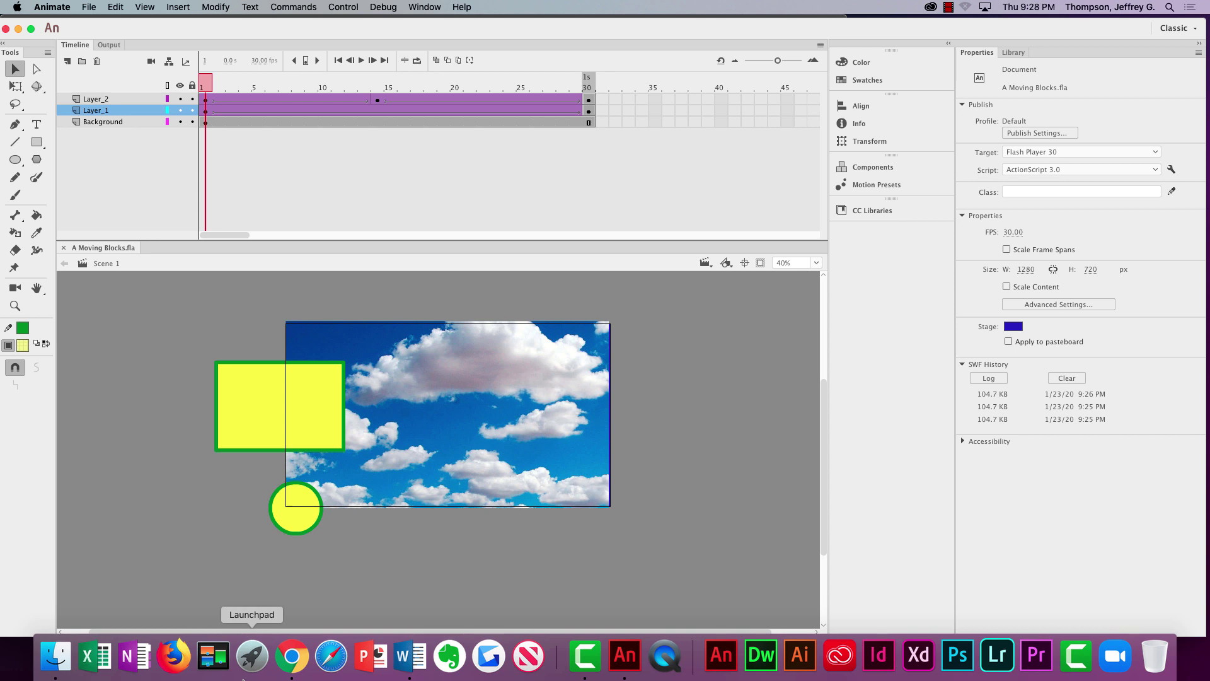
# - Switch to Chrome, start a submission for the A Moving Blocks assignment, and enlarge the browser window to show the file upload form
pyautogui.click(292, 656)
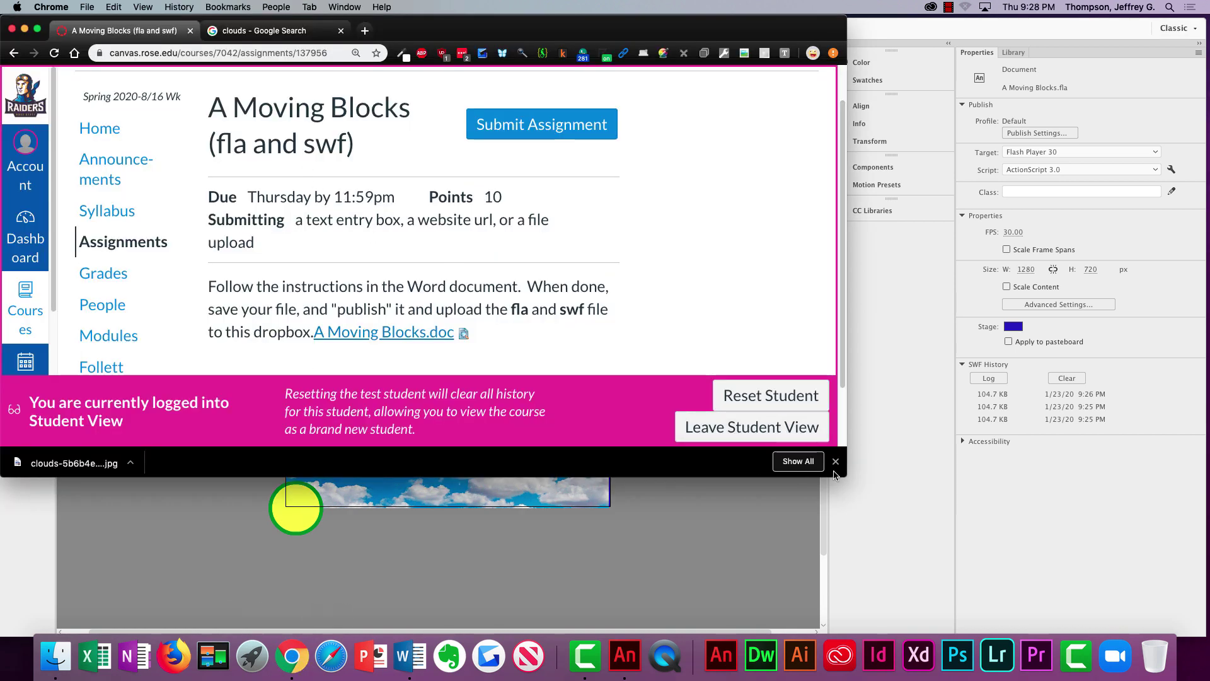
pyautogui.click(567, 132)
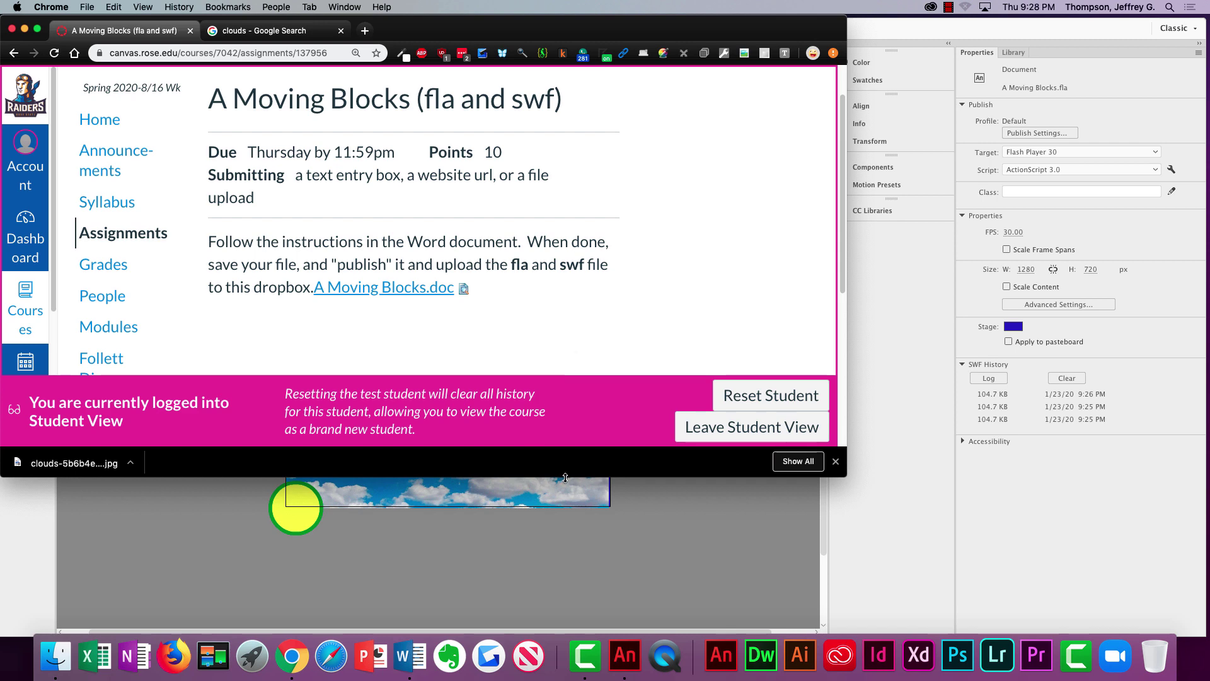
pyautogui.moveTo(565, 477); pyautogui.dragTo(556, 666)
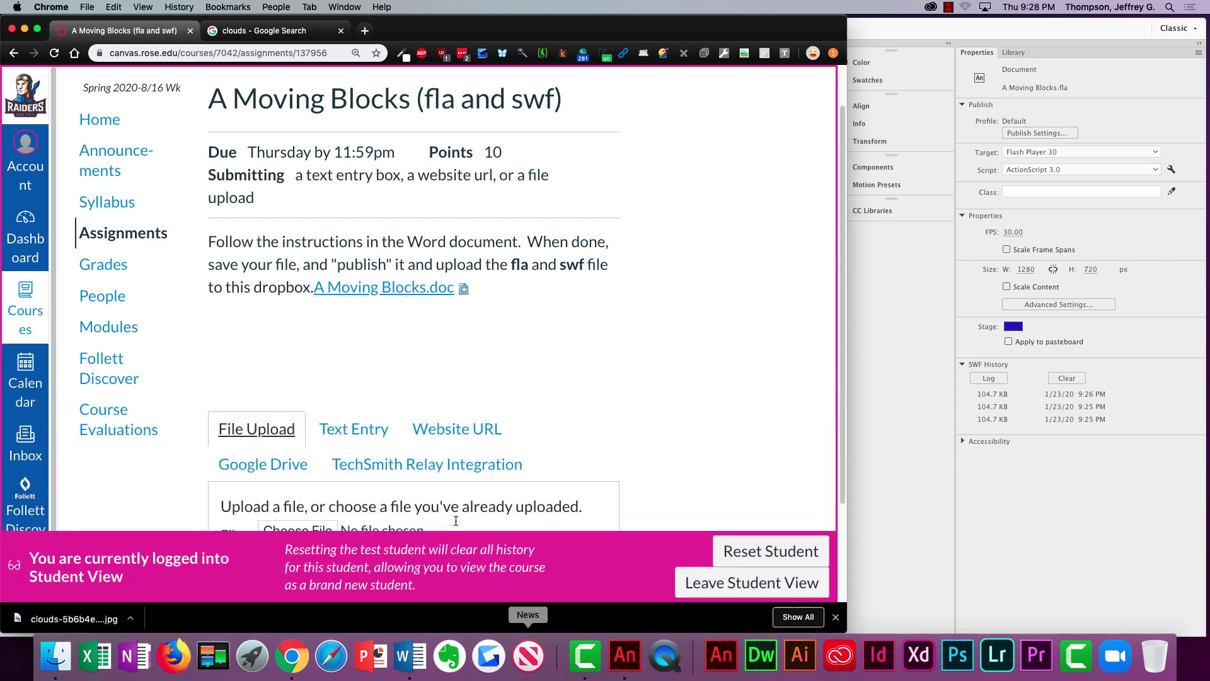
pyautogui.scroll(-3, 437, 453)
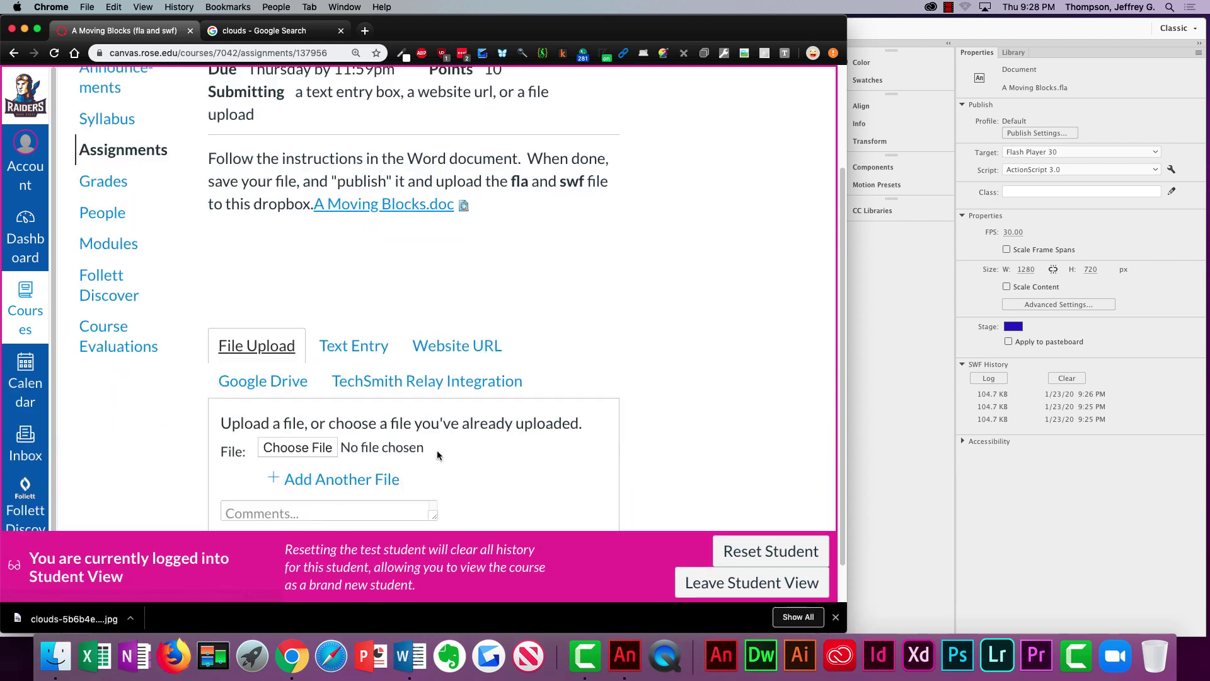
# - Choose A Moving Blocks.swf from the Desktop as the first file to upload
pyautogui.click(301, 447)
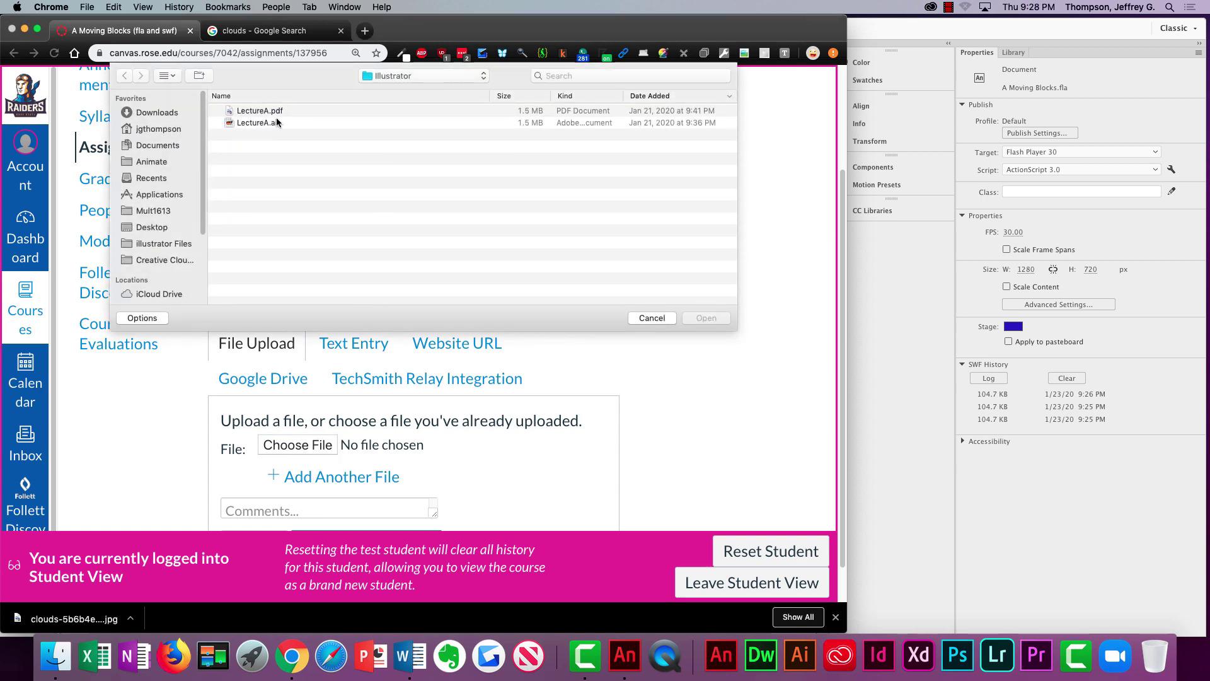
pyautogui.click(155, 228)
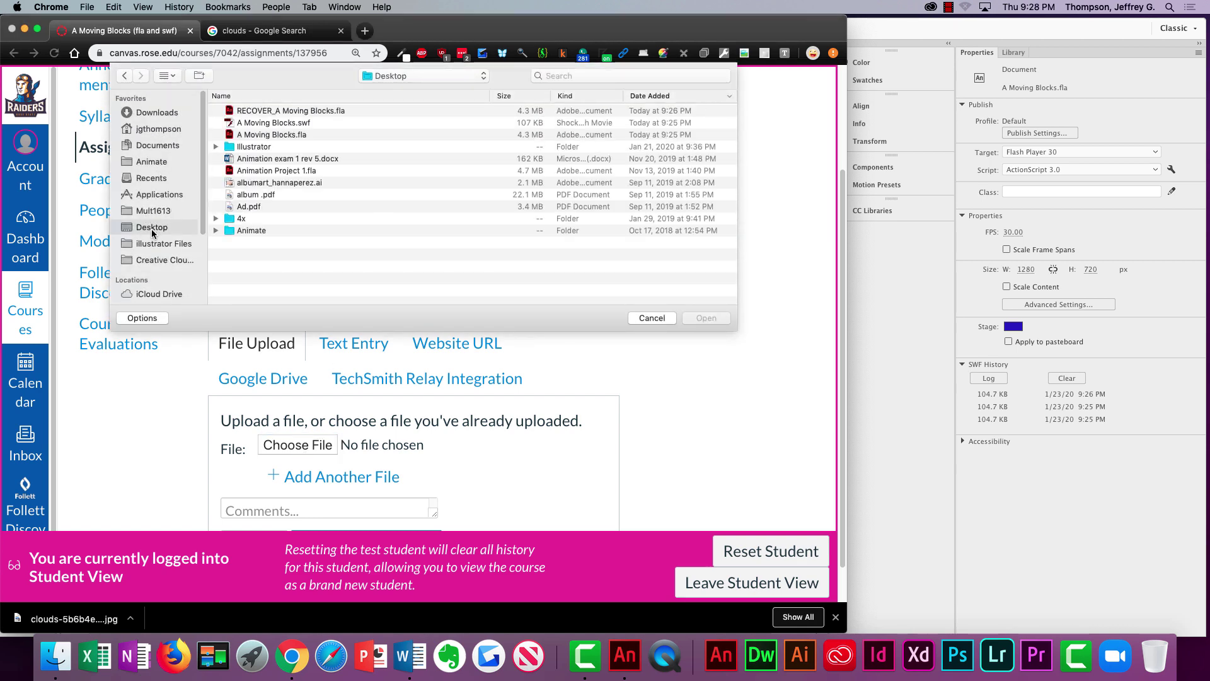
pyautogui.click(282, 125)
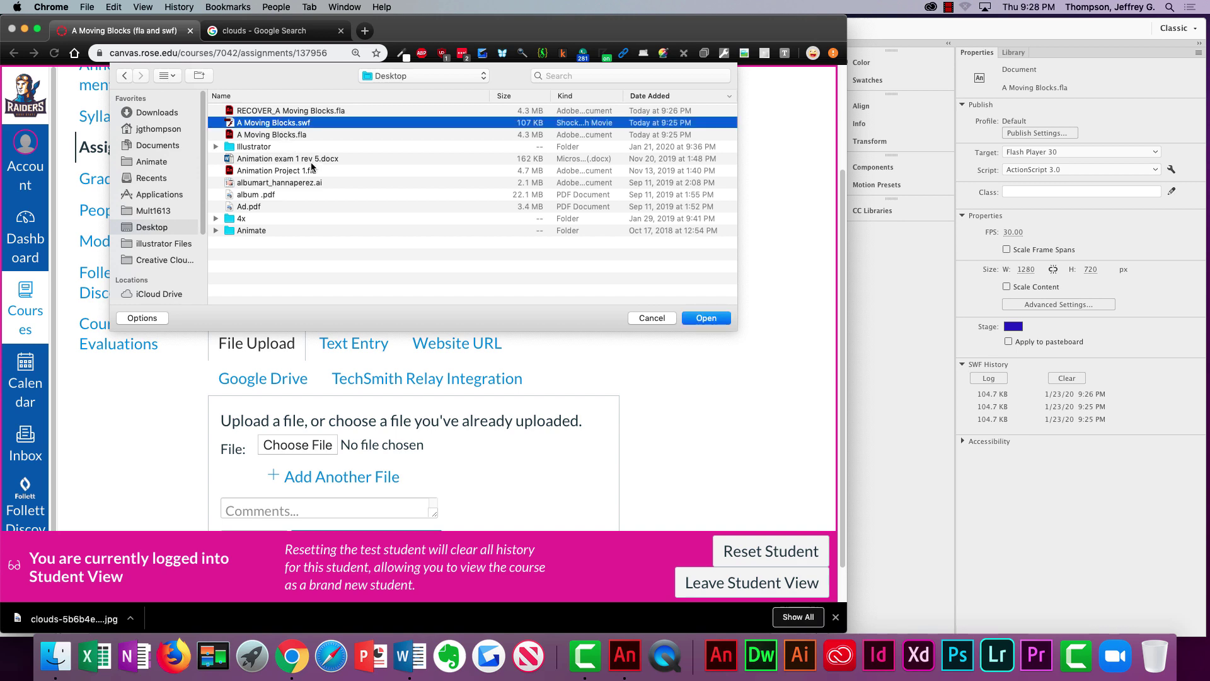
pyautogui.press('Return')
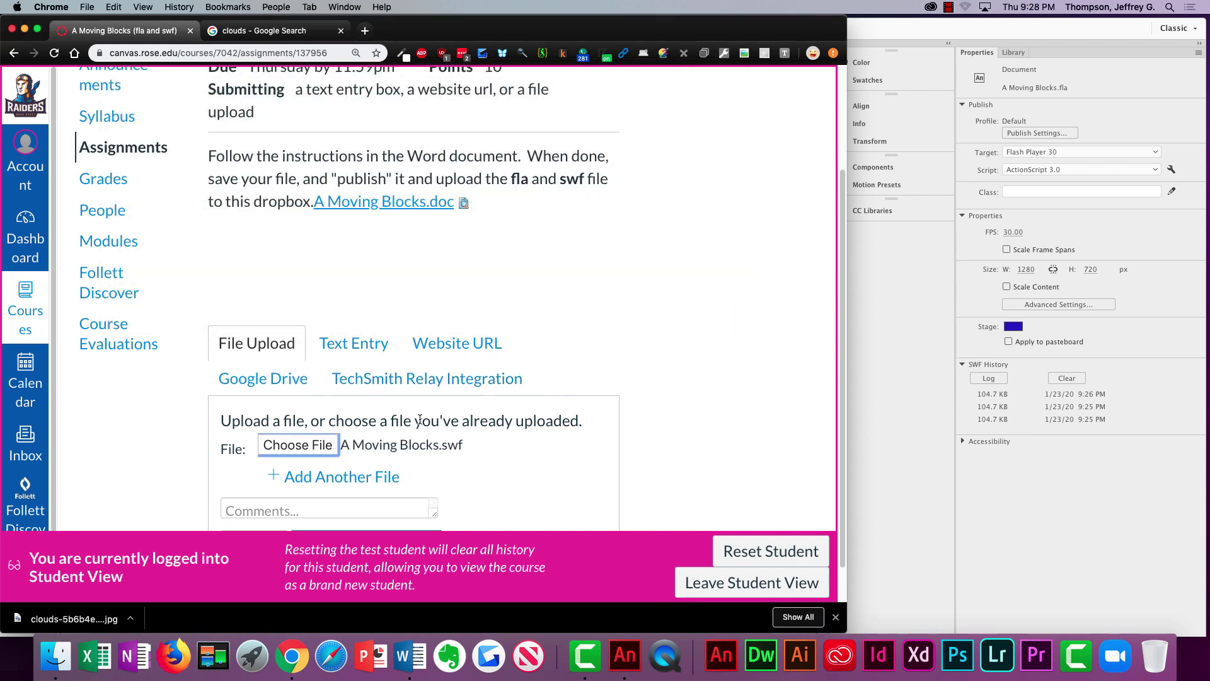
# - Add A Moving Blocks.fla from the Desktop as a second upload file and submit the assignment
pyautogui.scroll(-1, 359, 441)
pyautogui.click(351, 458)
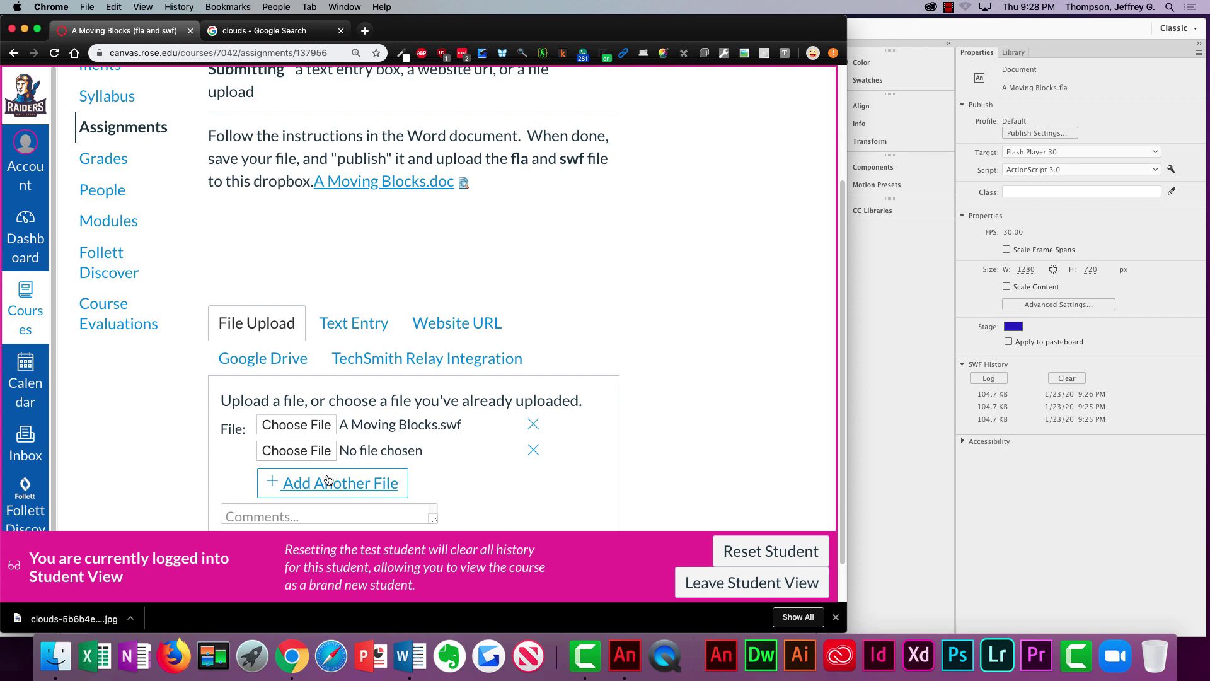
pyautogui.click(308, 451)
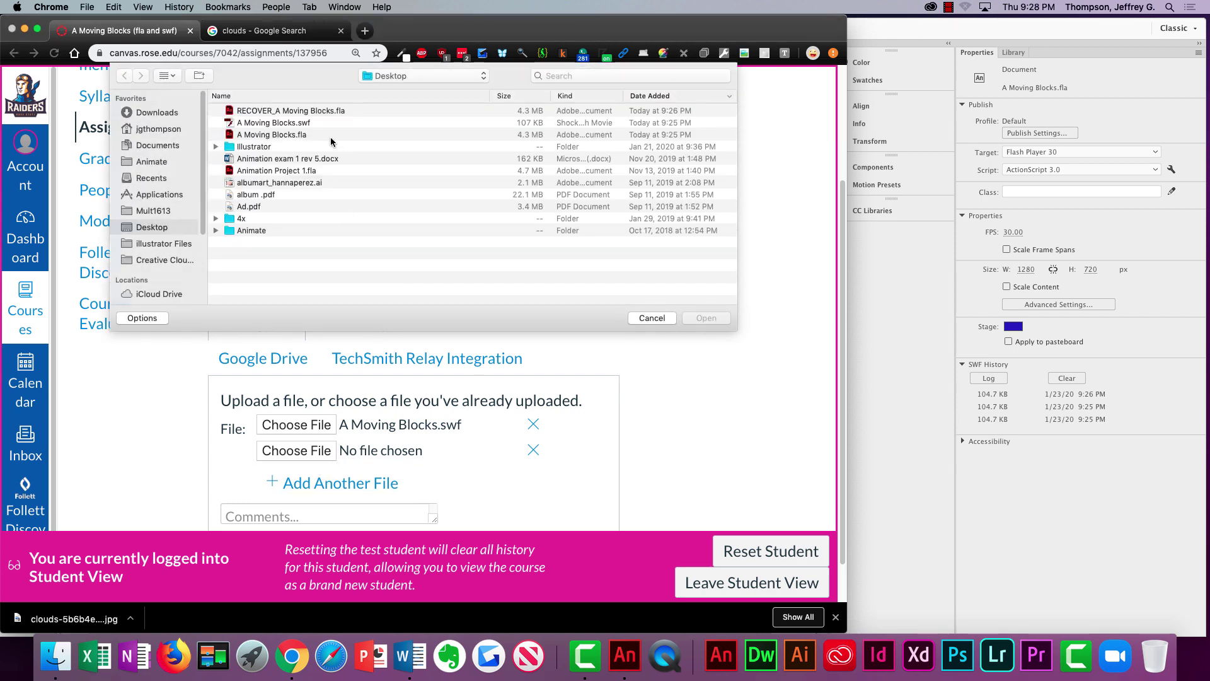
pyautogui.click(298, 135)
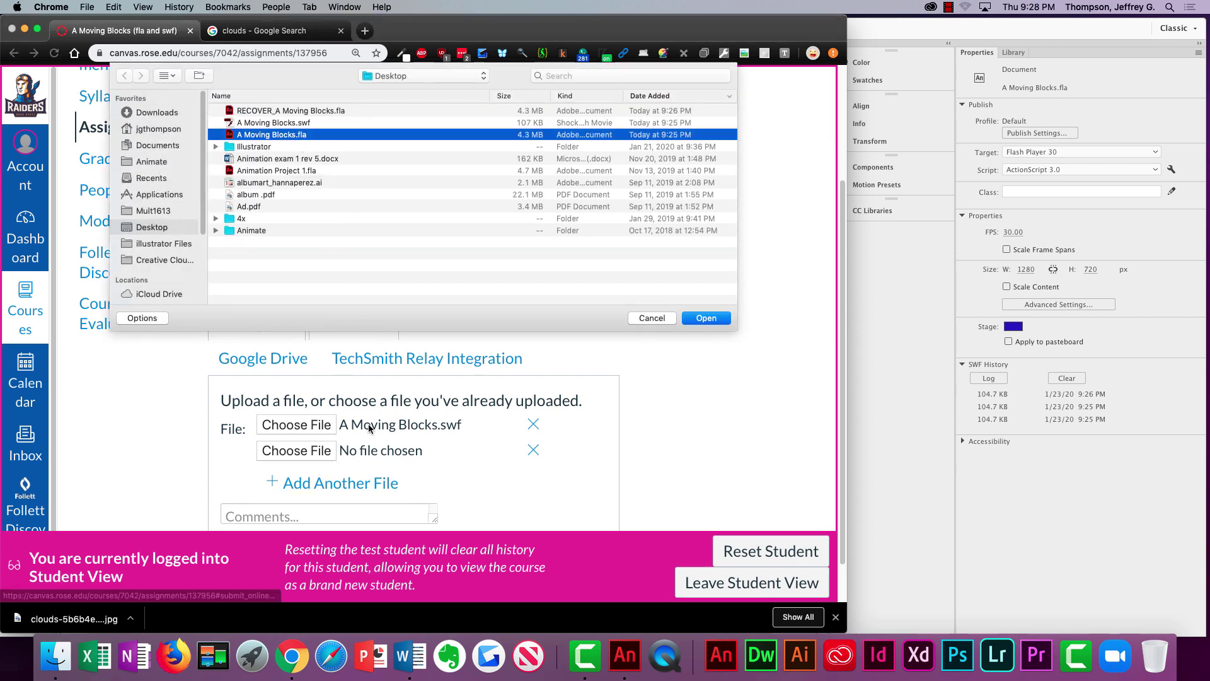
pyautogui.click(705, 319)
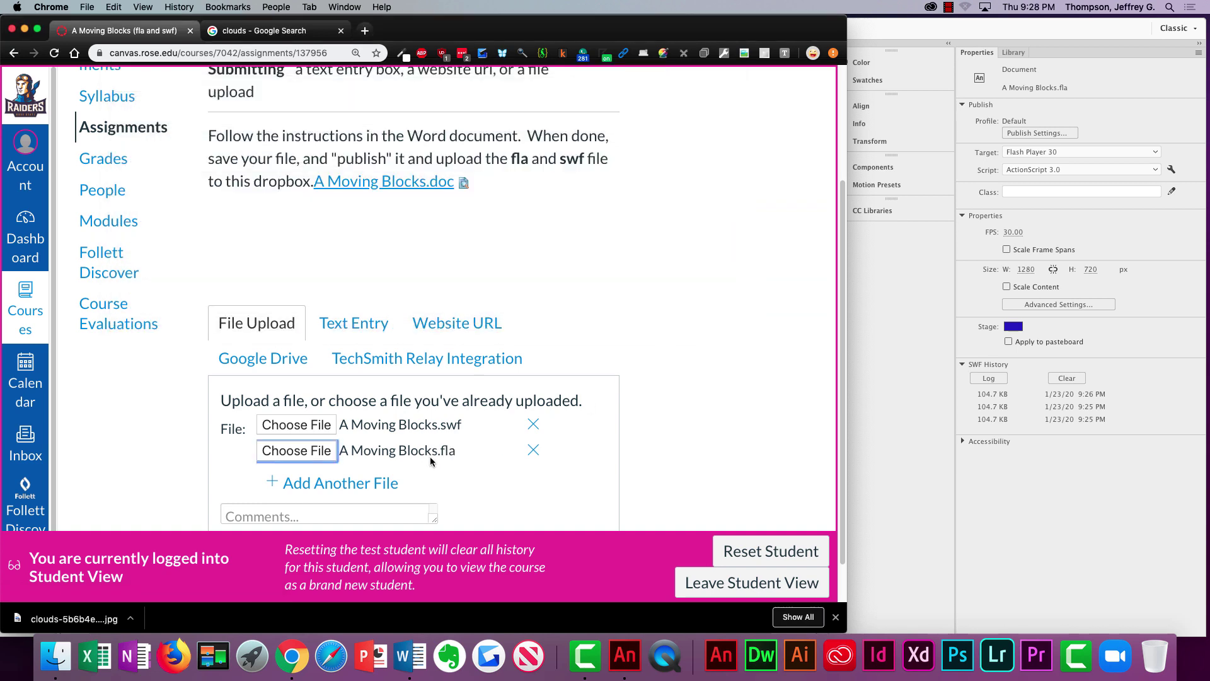
pyautogui.scroll(-1, 731, 475)
pyautogui.click(344, 504)
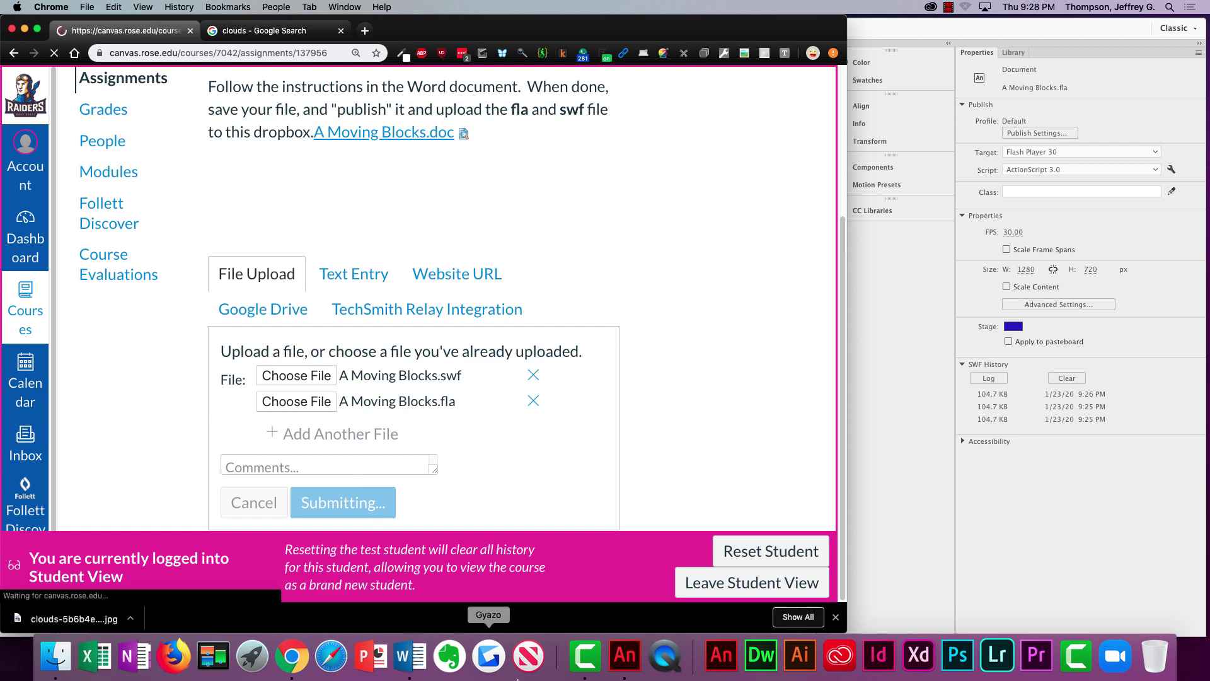
pyautogui.click(948, 7)
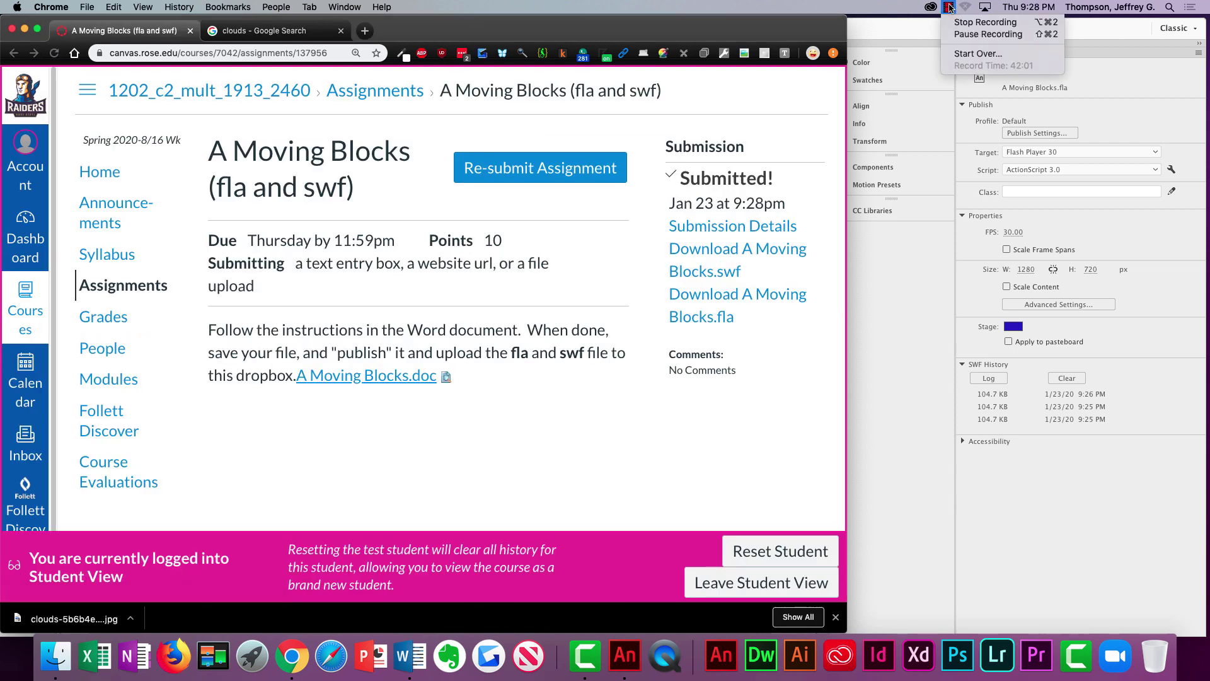